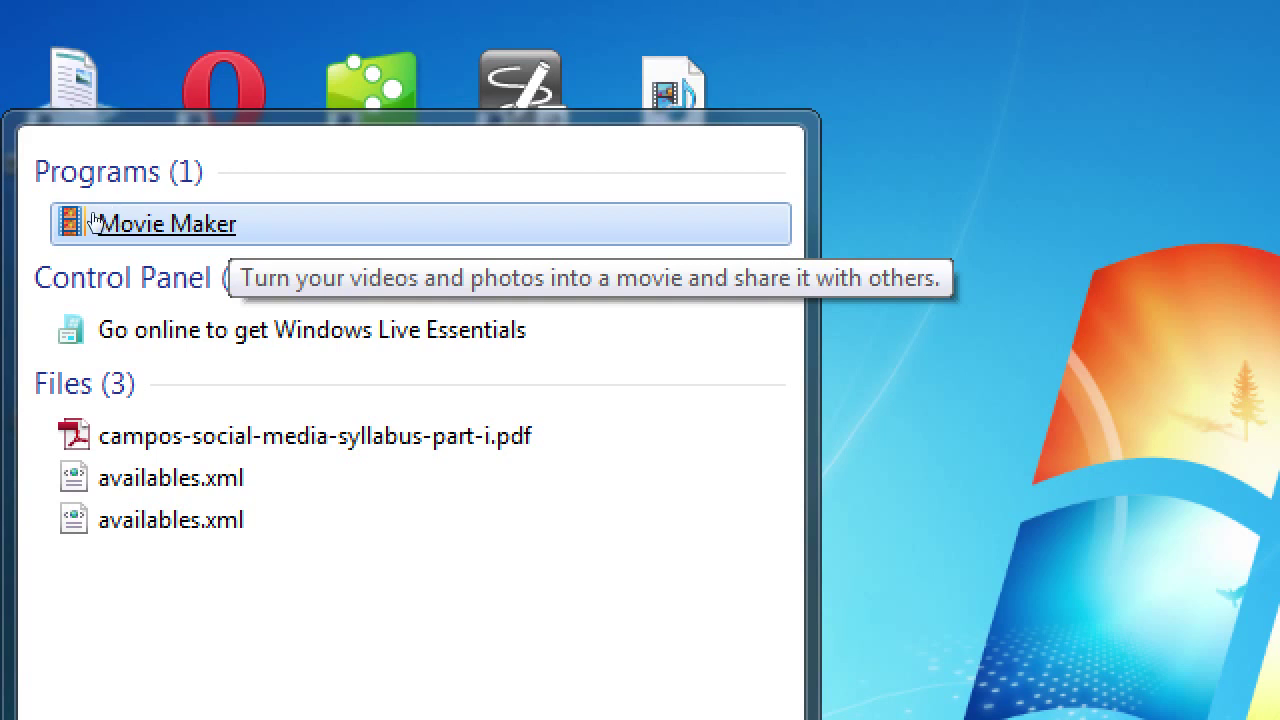
Launch Movie Maker and accept the Microsoft Services Agreement for Windows Essentials 2012
click(96, 216)
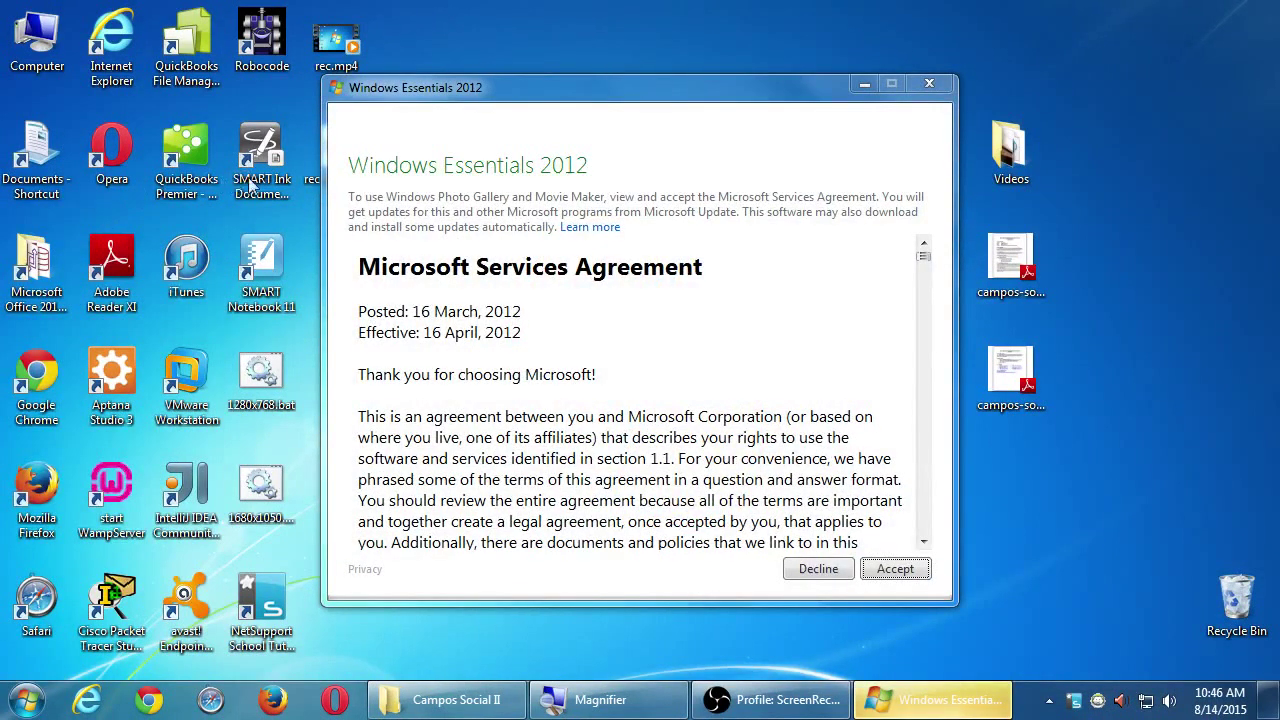
drag(446, 108, 422, 88)
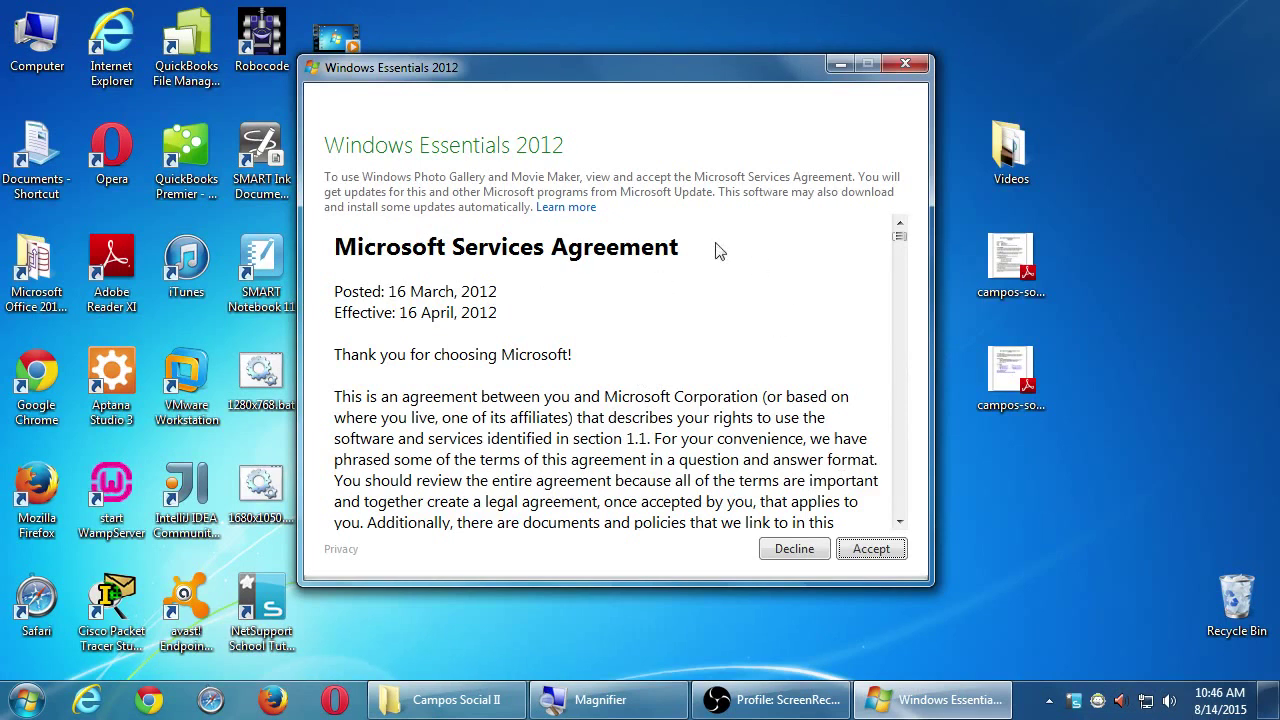
click(853, 550)
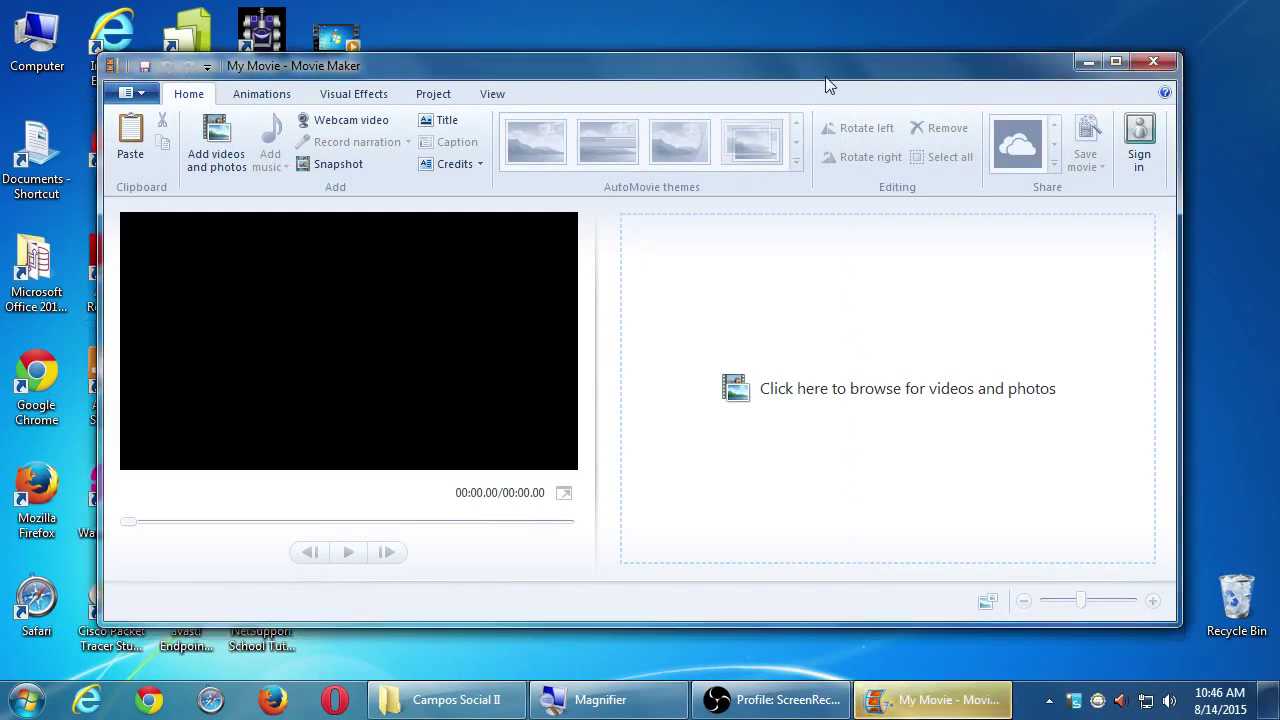
Reposition the Movie Maker window on the desktop and maximize it to fill the screen
drag(827, 80, 840, 68)
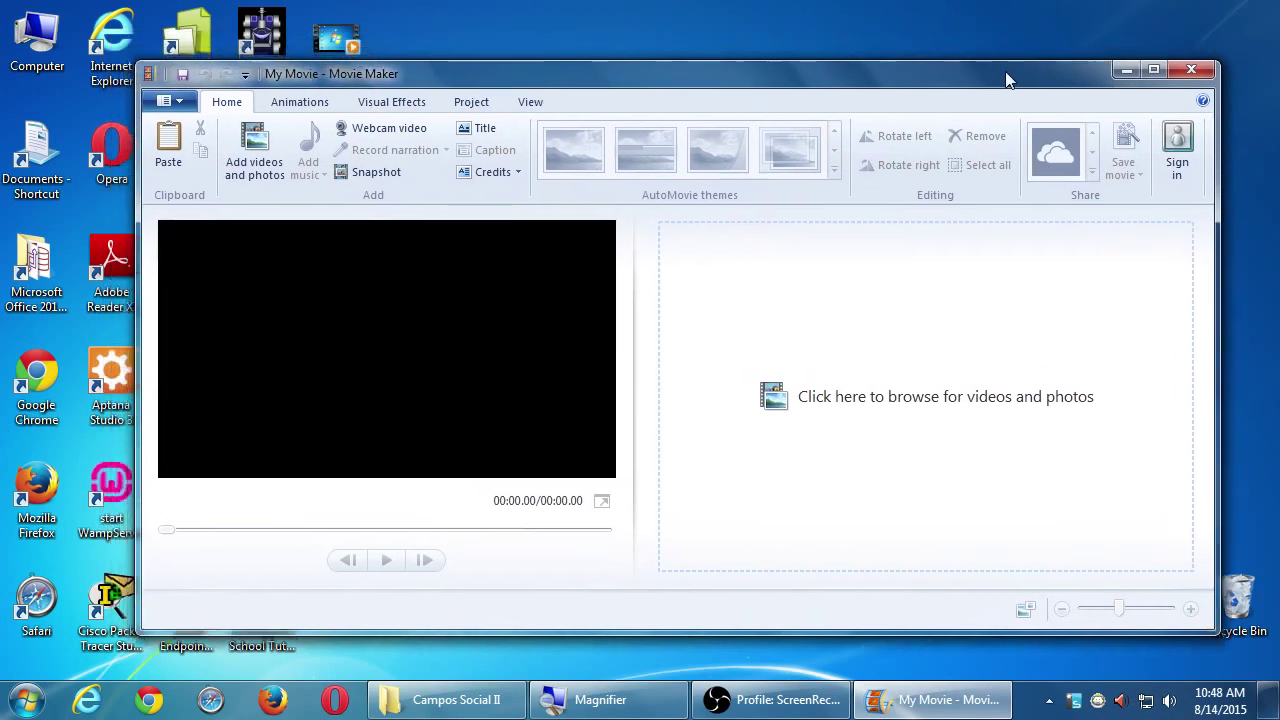
drag(1005, 71, 1026, 44)
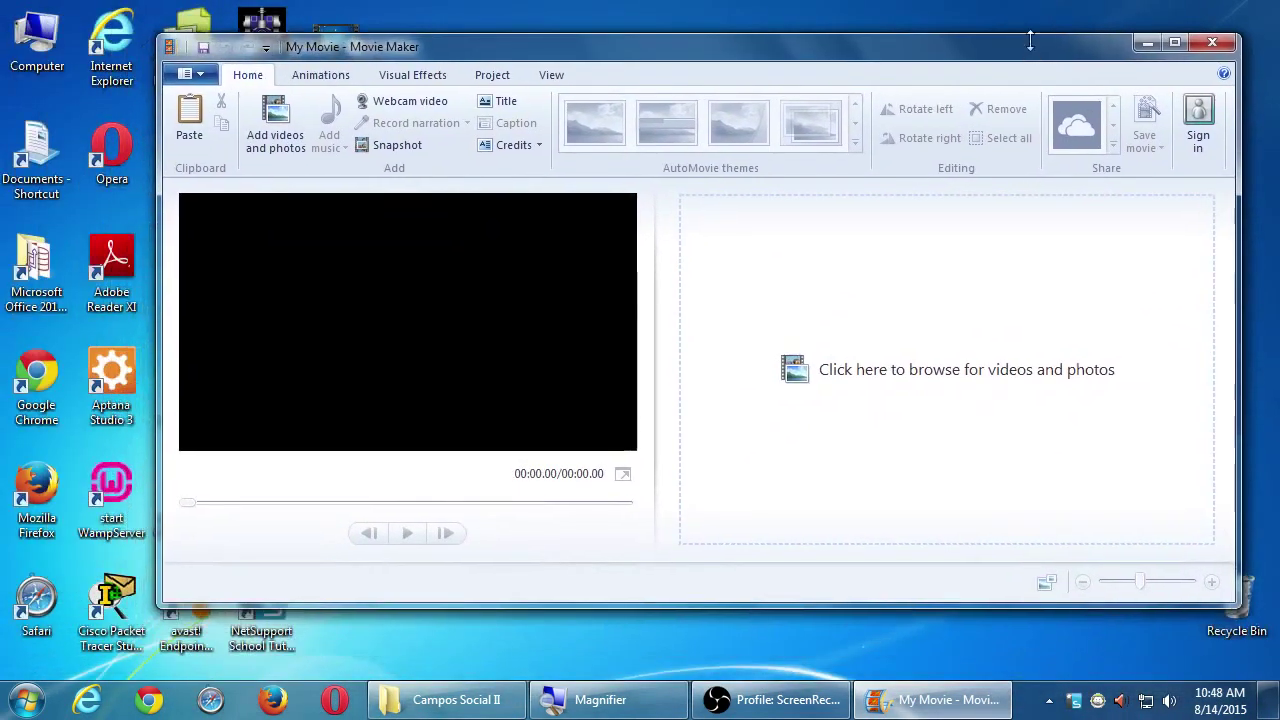
click(1174, 43)
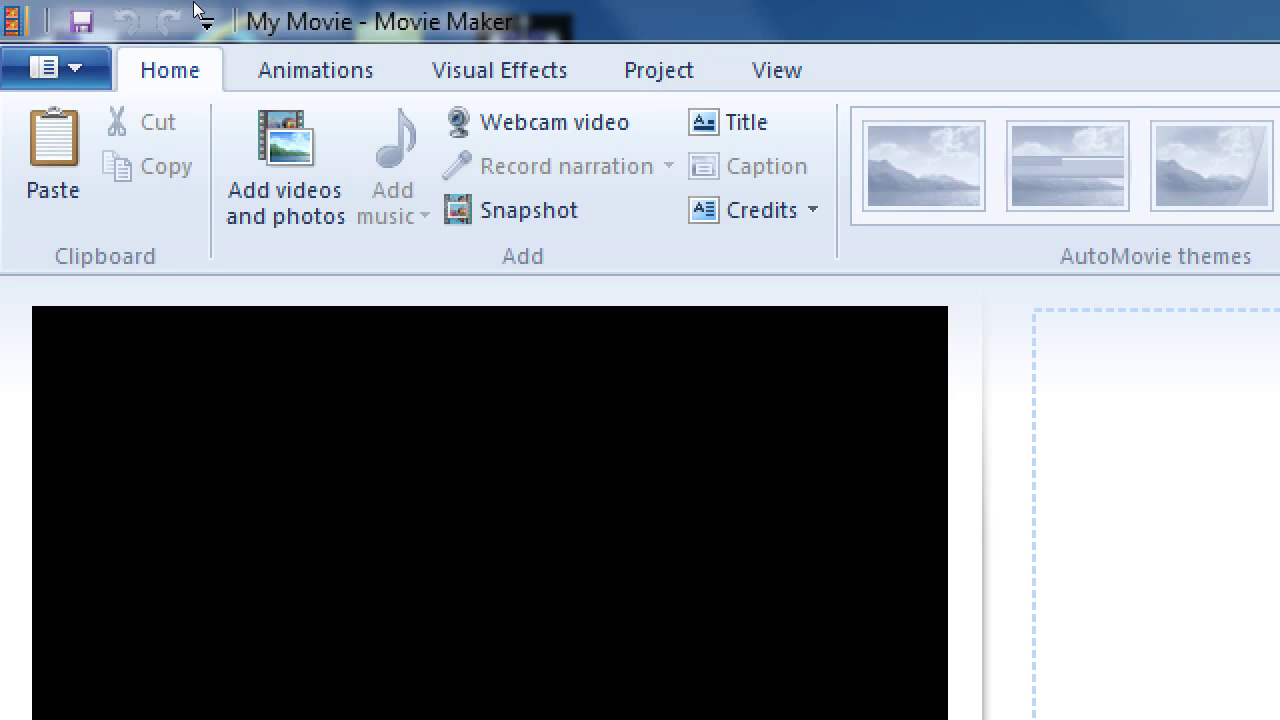
scroll(330, 60, down, 3)
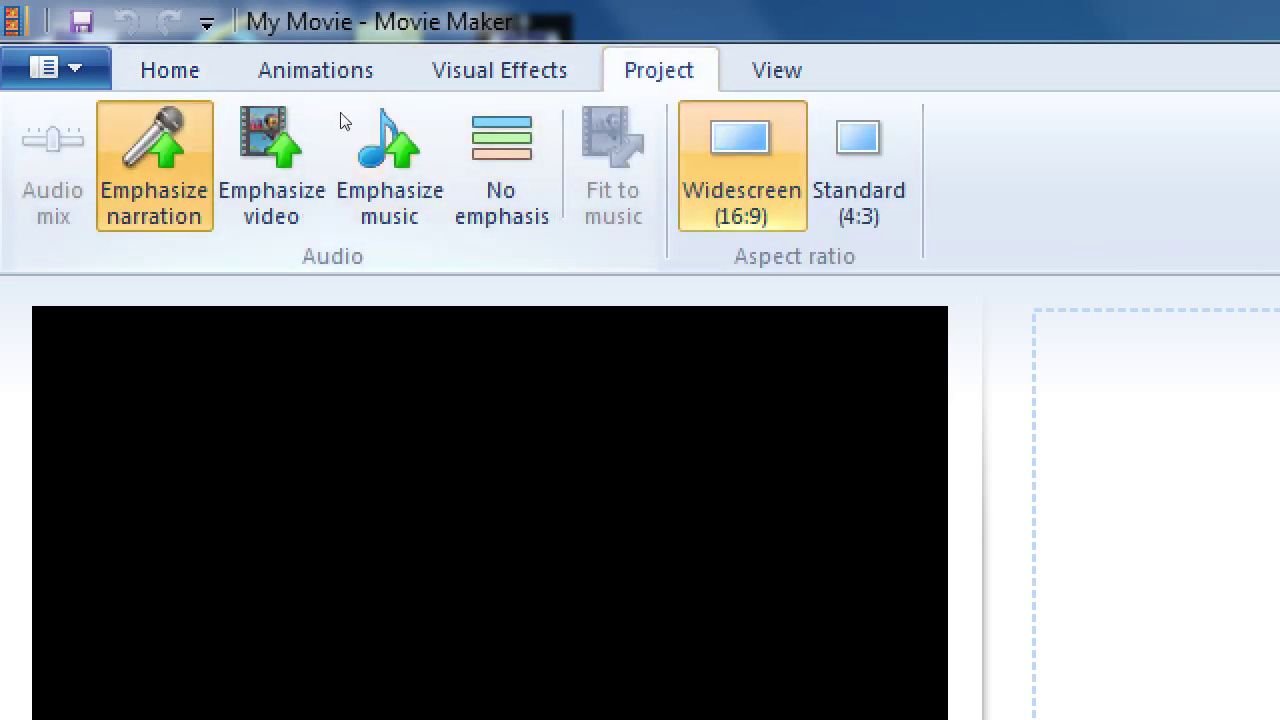
scroll(166, 44, up, 2)
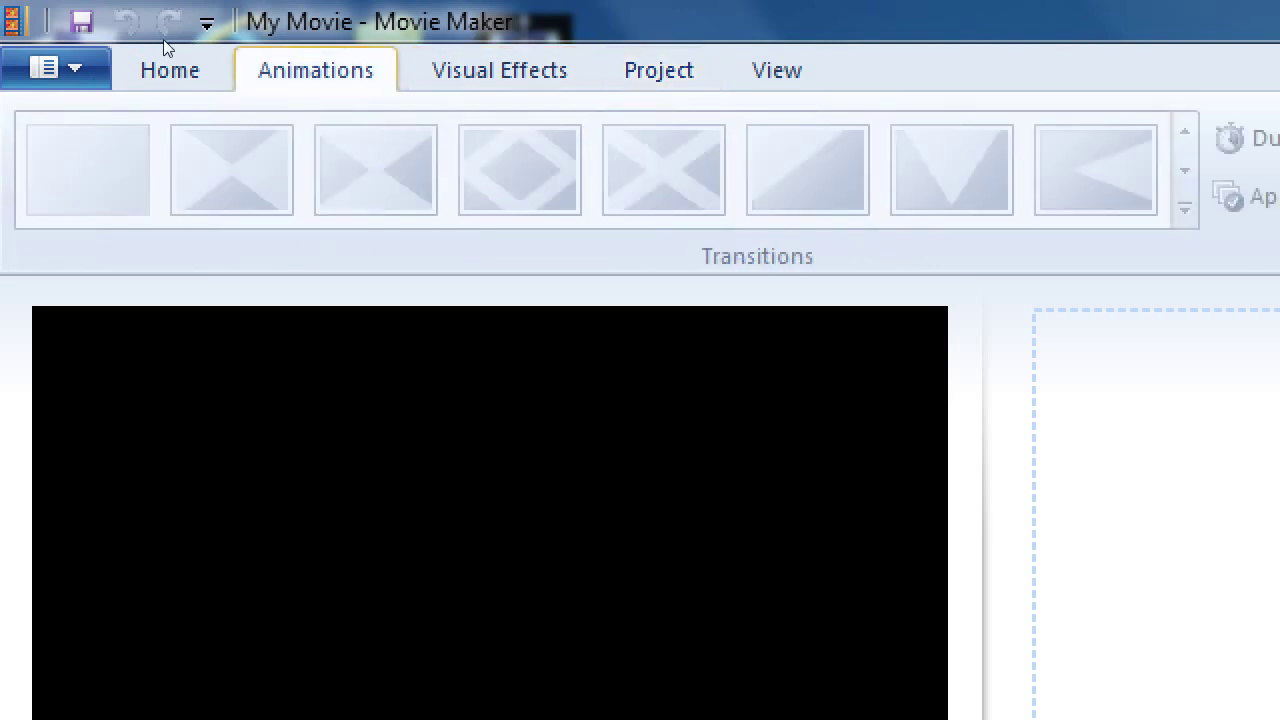
scroll(130, 40, up, 1)
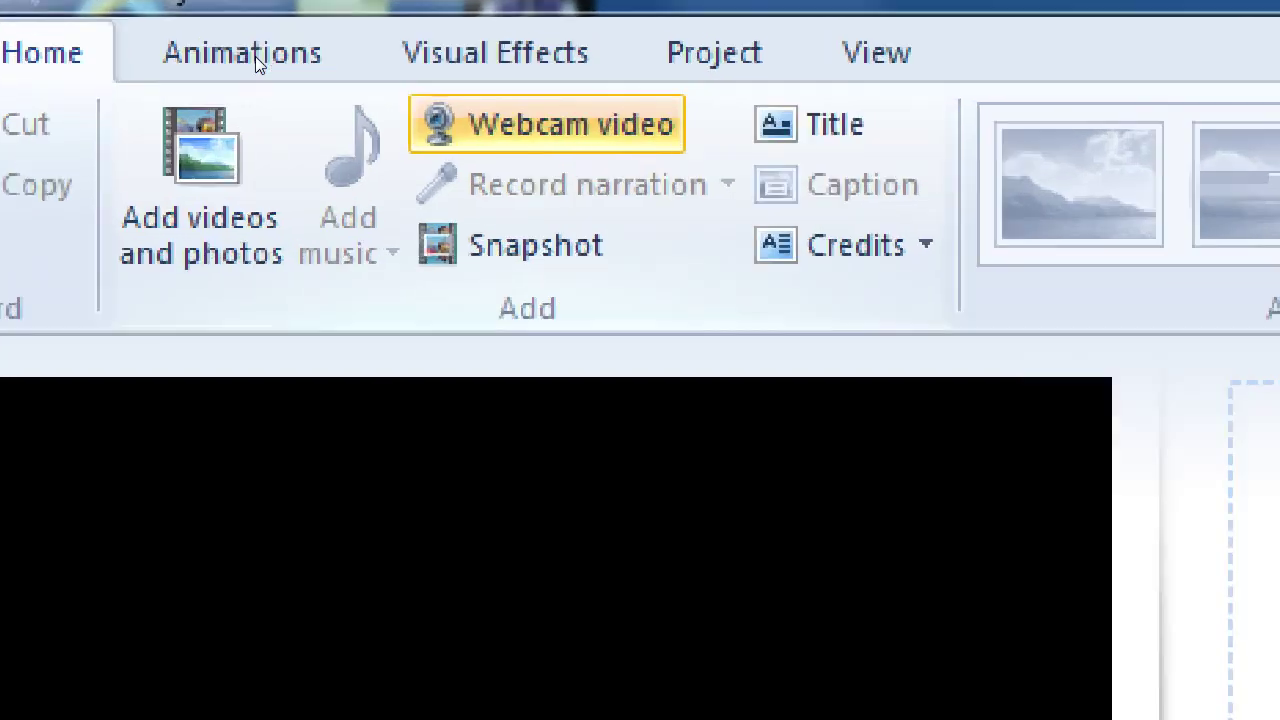
Switch to Notepad and write the webcam model "Logitech C910" in a blank document
key(super)
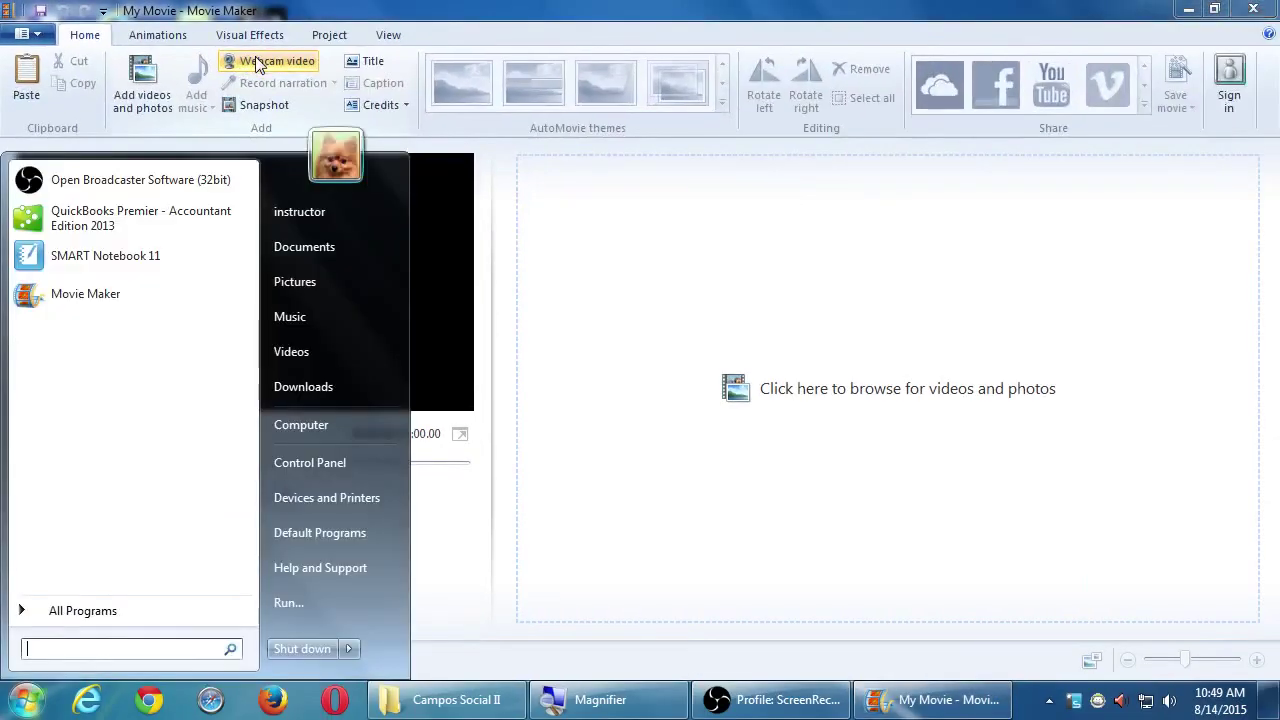
text(note)
key(Return)
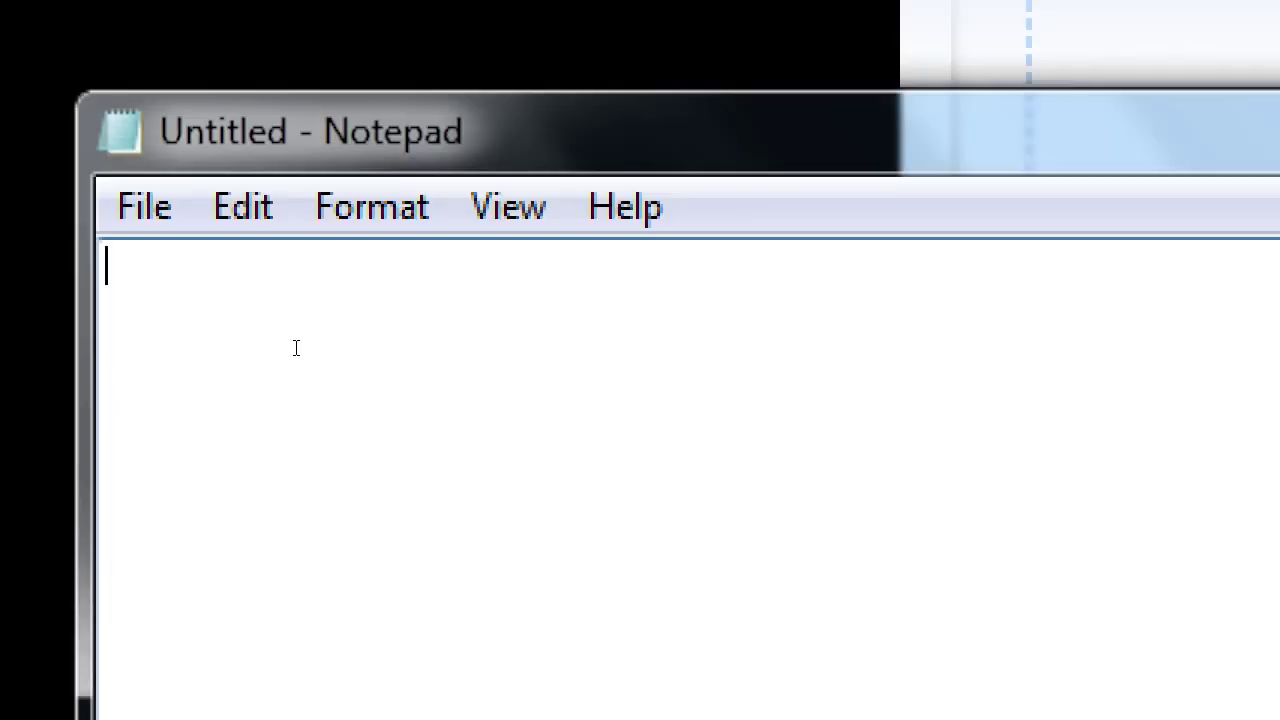
text(LOgi)
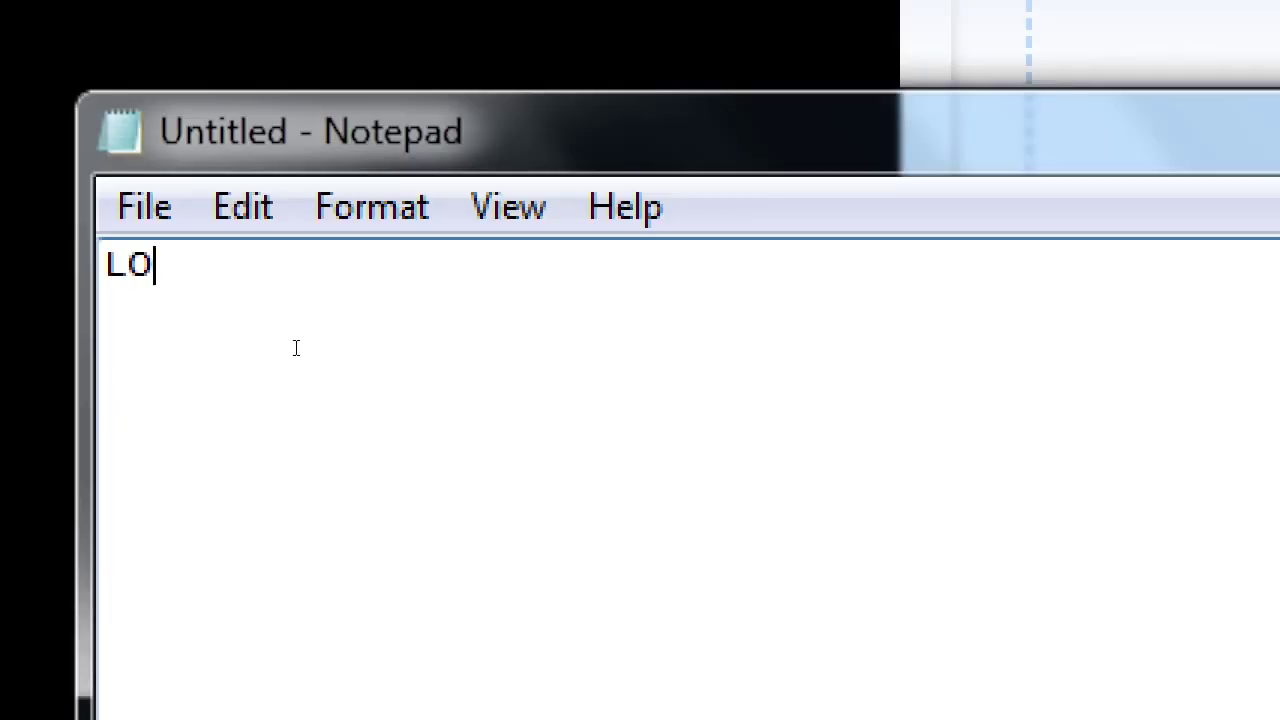
key(BackSpace)
key(BackSpace)
key(BackSpace)
text(ogitech C910)
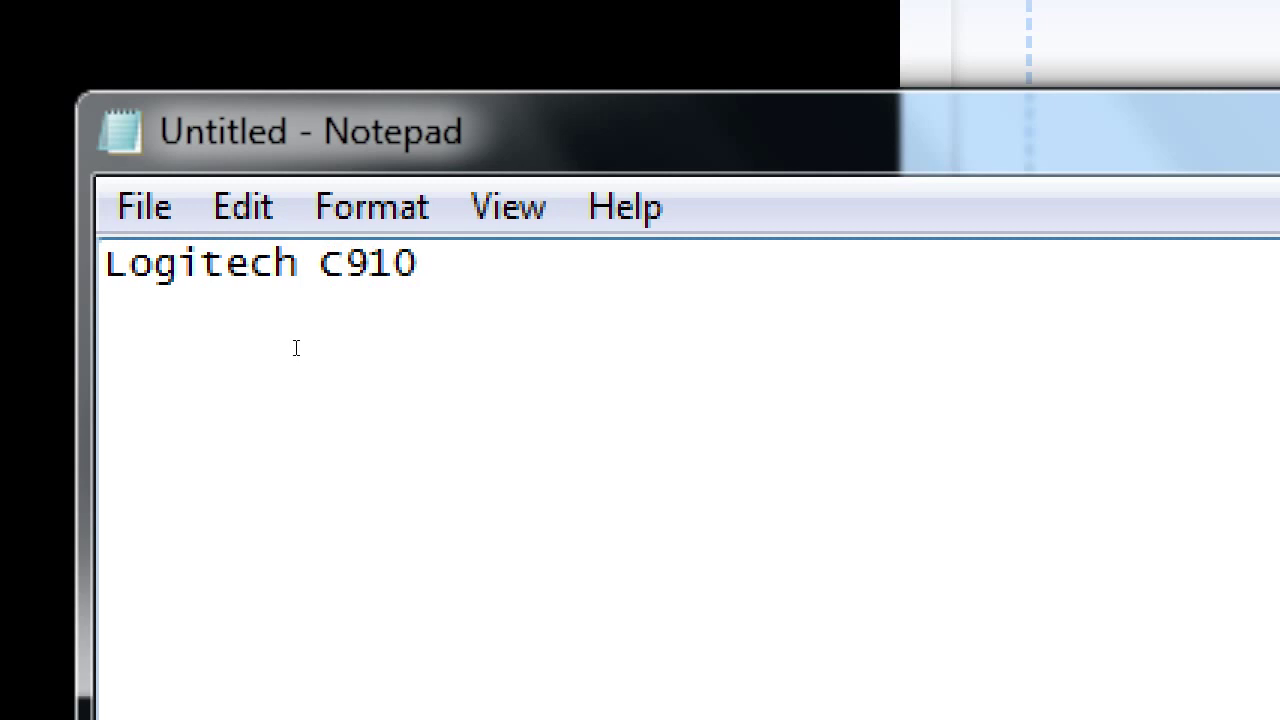
Change the webcam model in the note to C920 and set it back to C910
key(Left)
key(shift+Left)
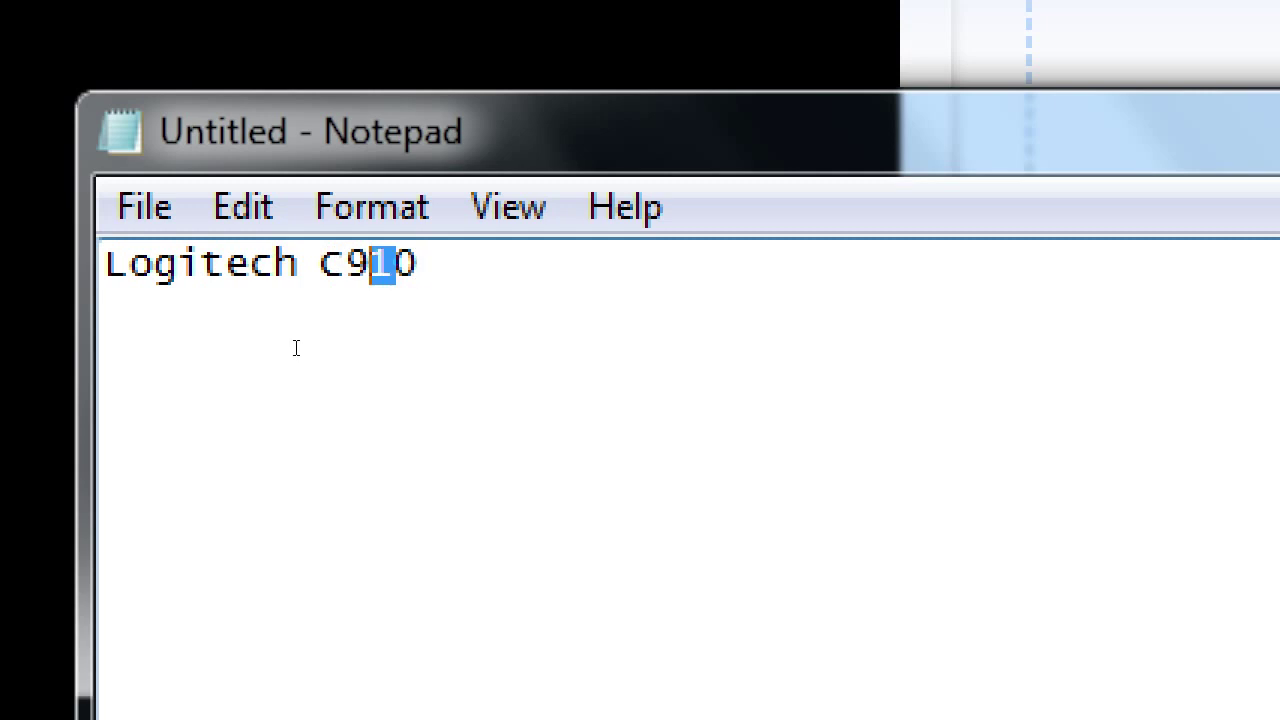
text(2)
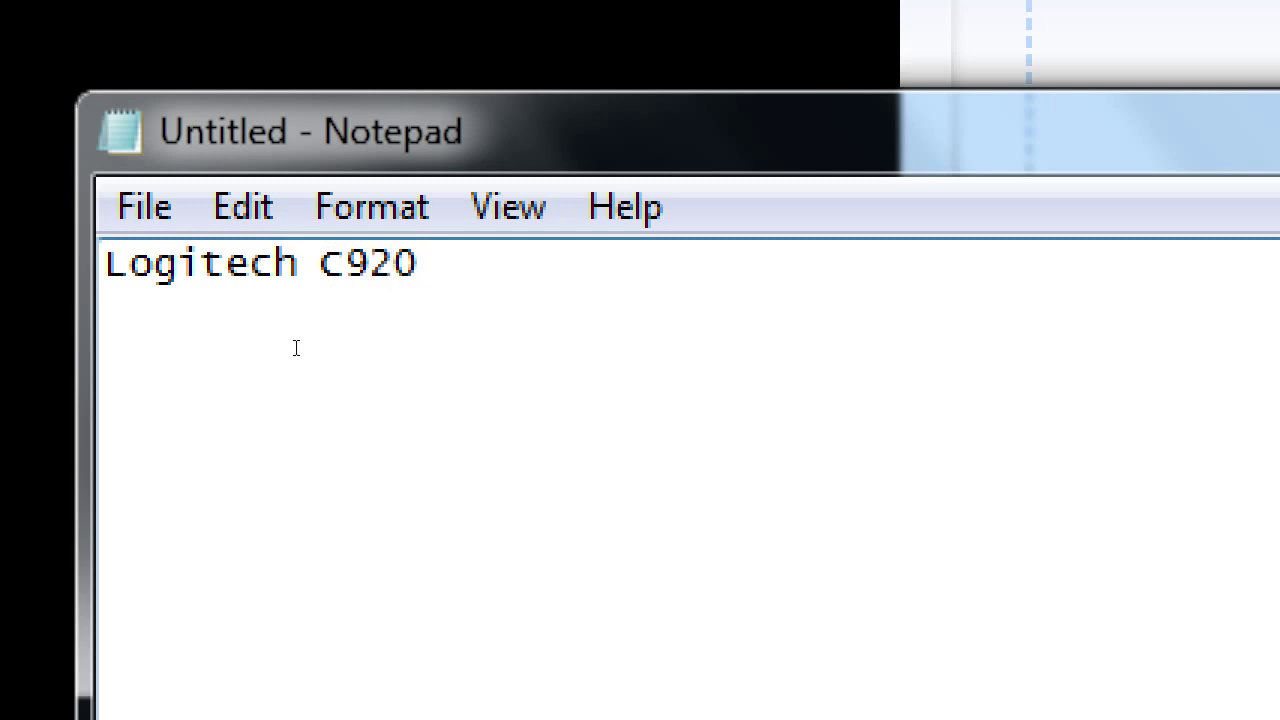
key(shift+Left)
text(1)
key(Right)
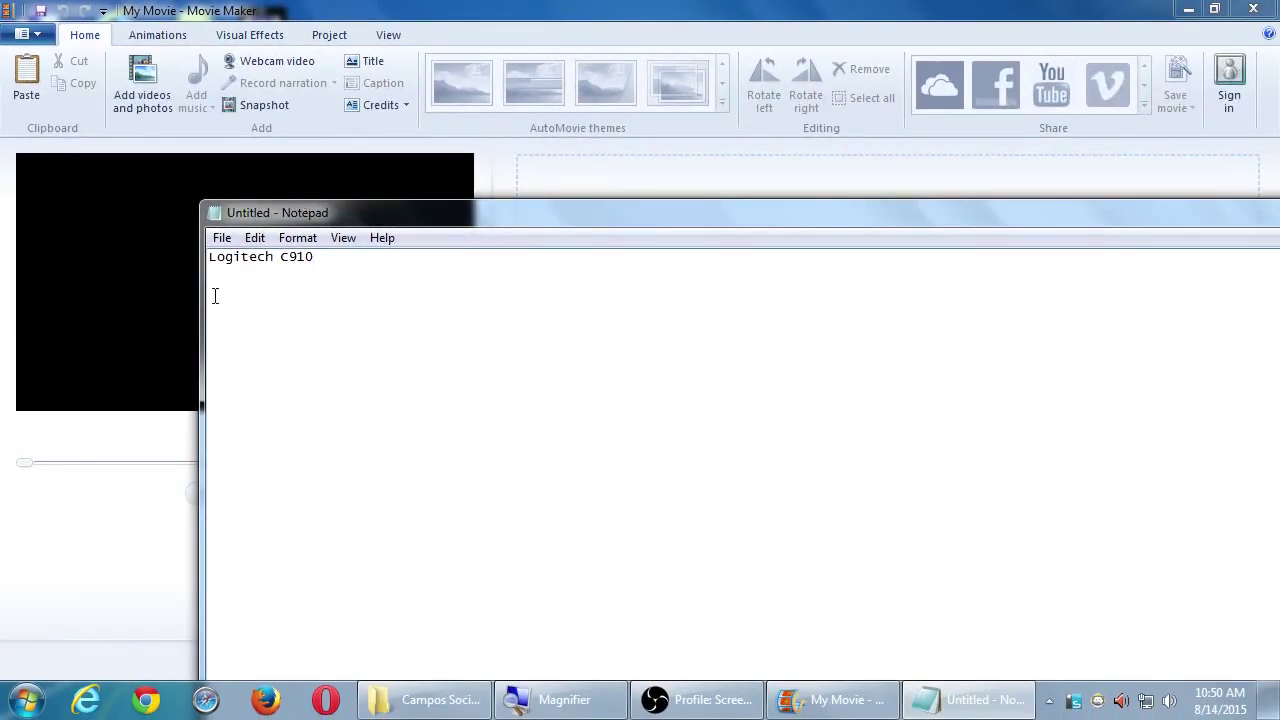
Narrow the Notepad window to uncover the video preview and switch back to Movie Maker
drag(203, 294, 587, 294)
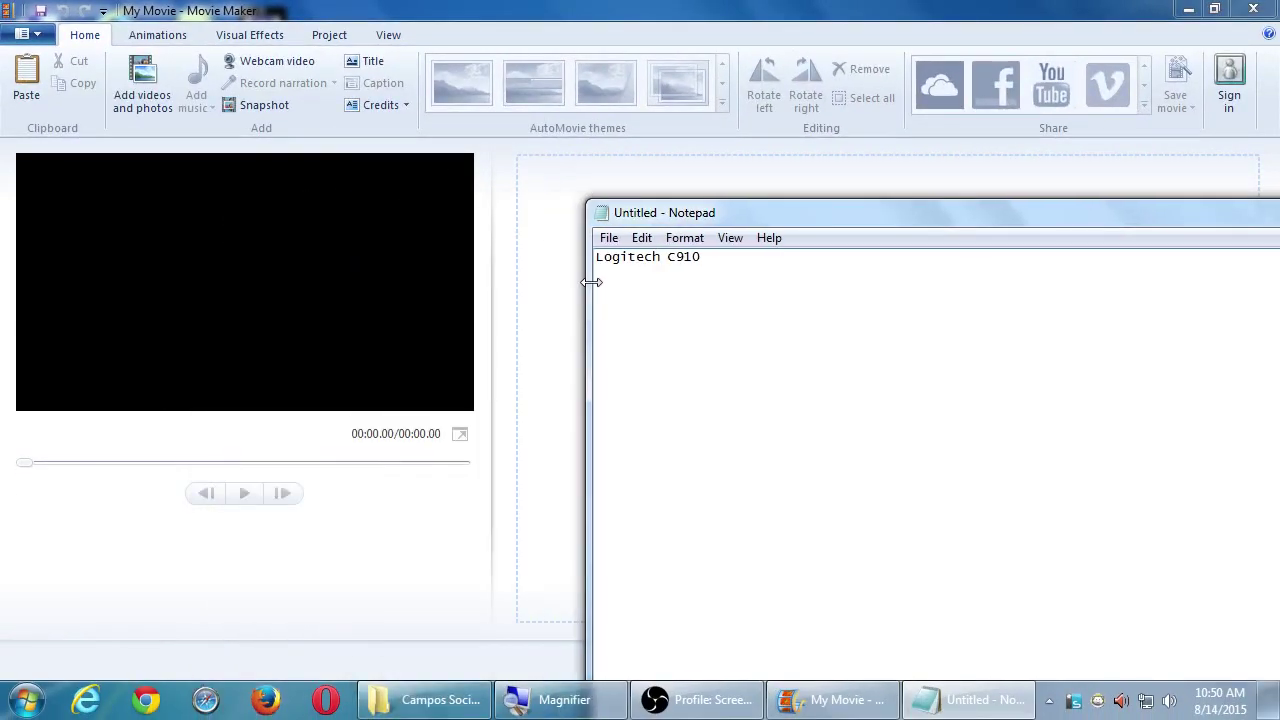
click(627, 10)
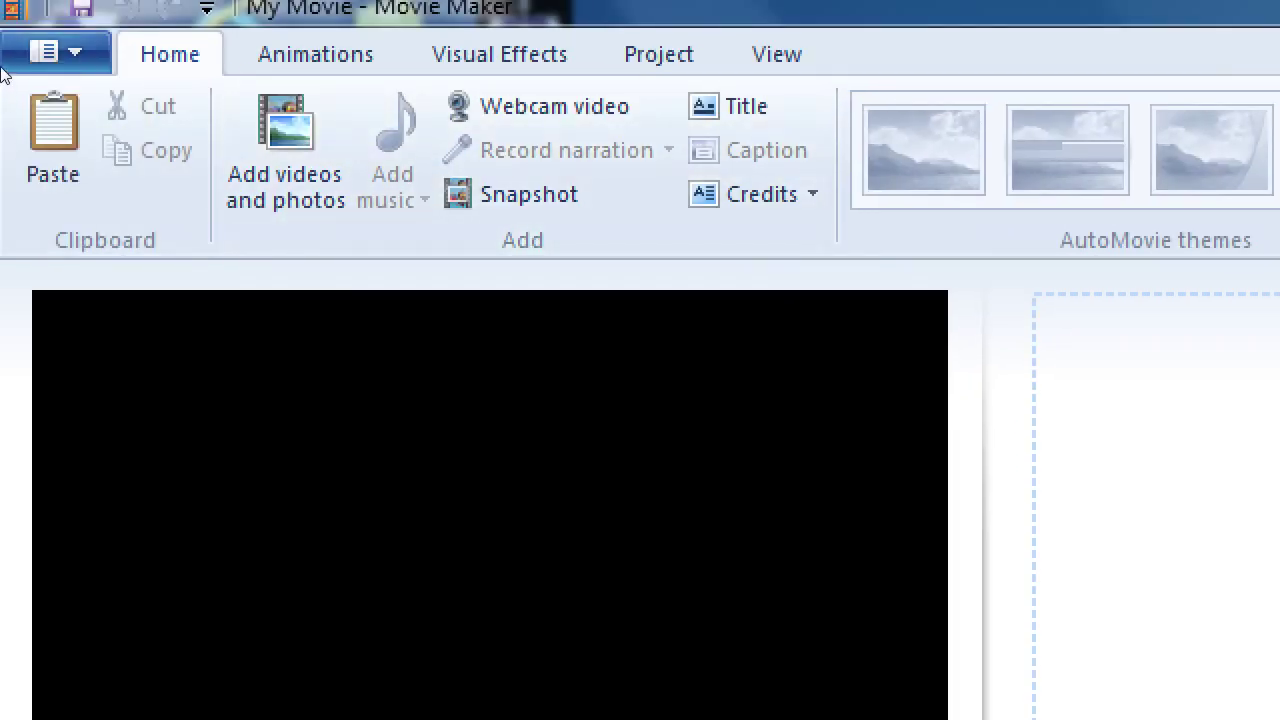
Set the project's audio emphasis to music and restore it to narration
scroll(137, 48, down, 1)
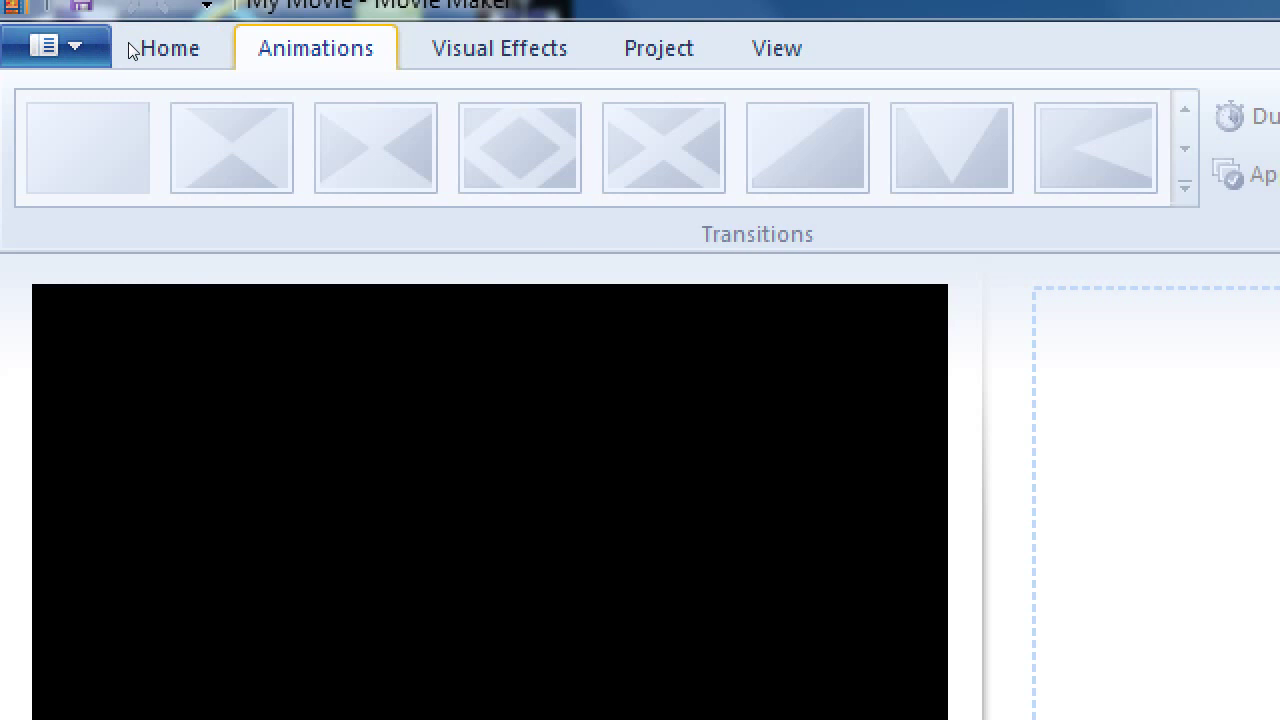
scroll(220, 46, down, 1)
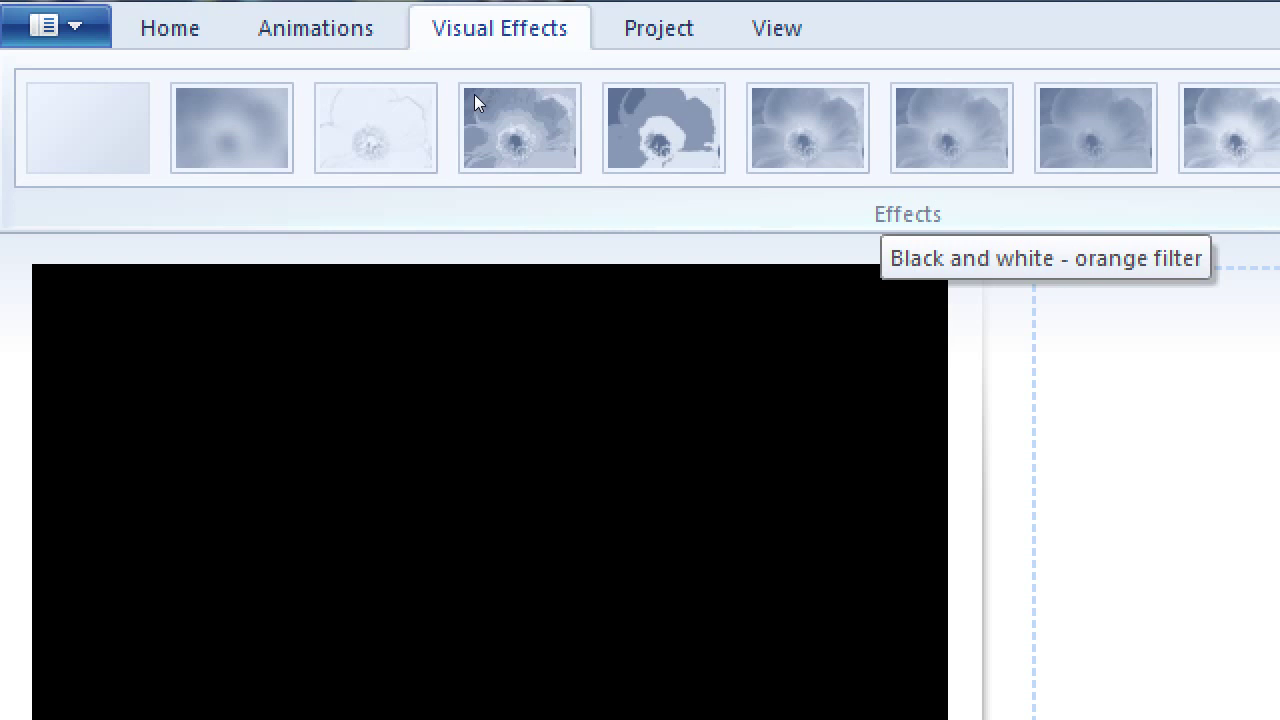
scroll(340, 38, down, 1)
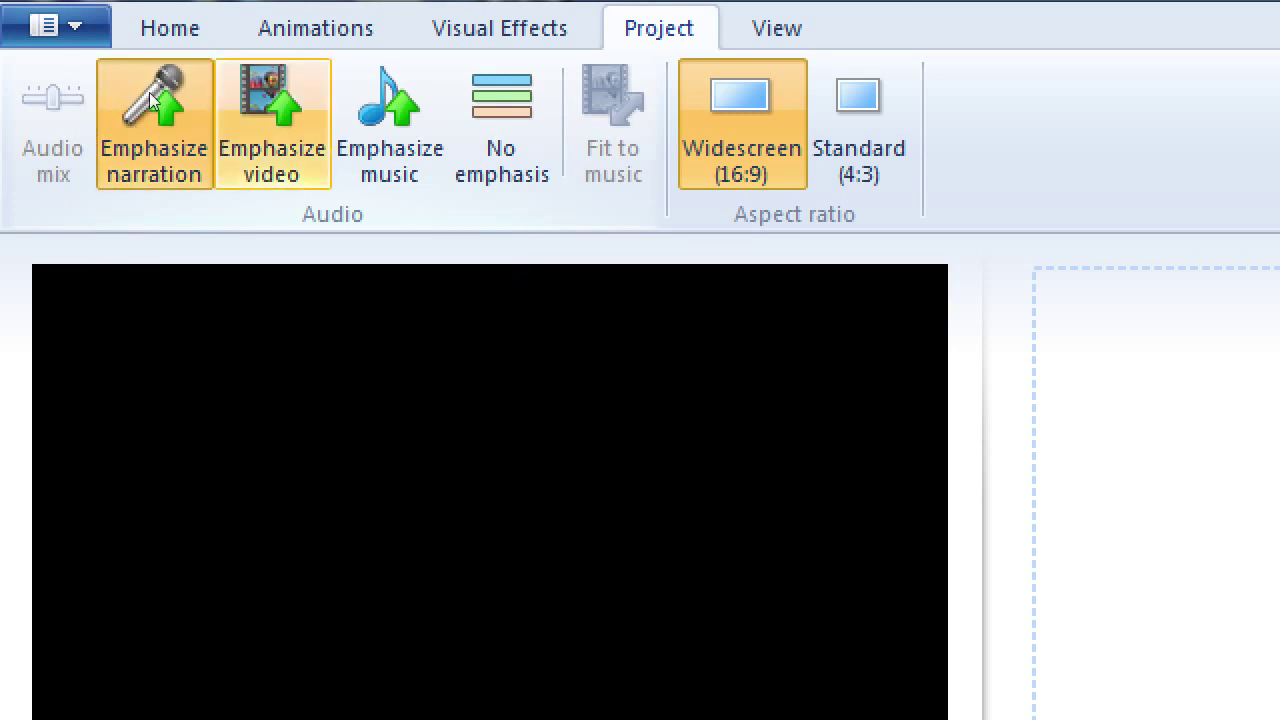
click(389, 120)
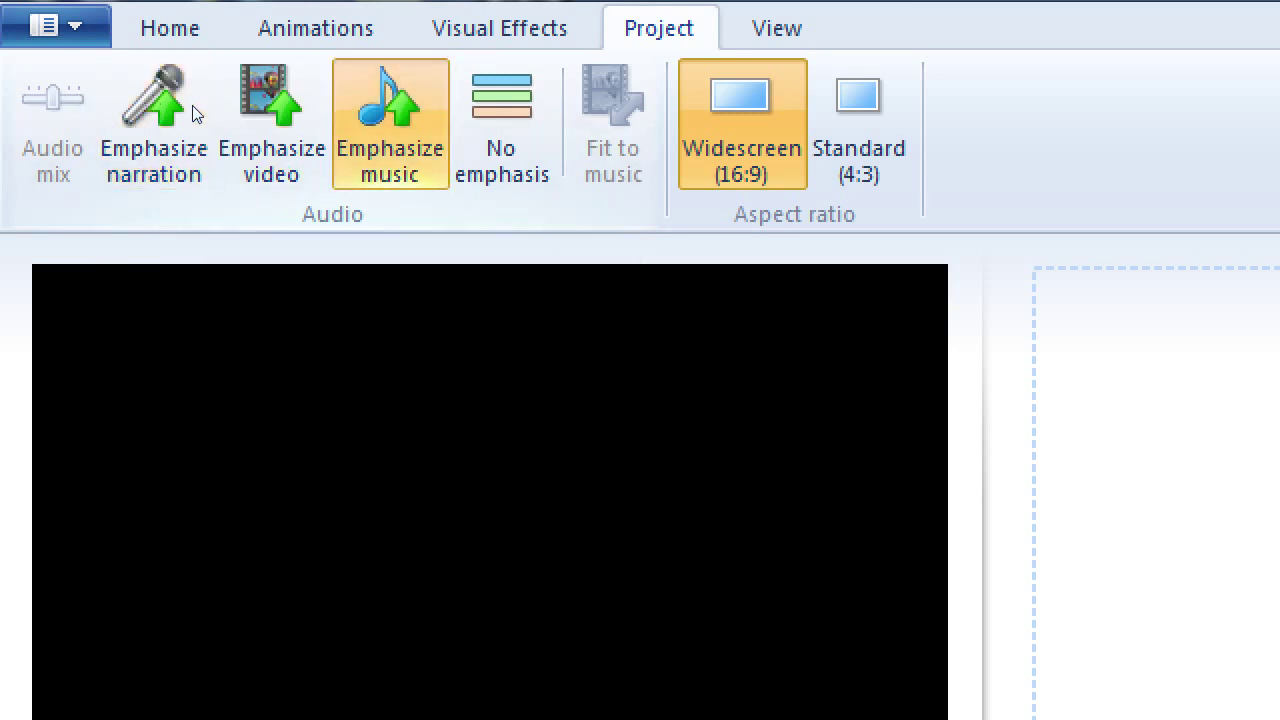
click(118, 102)
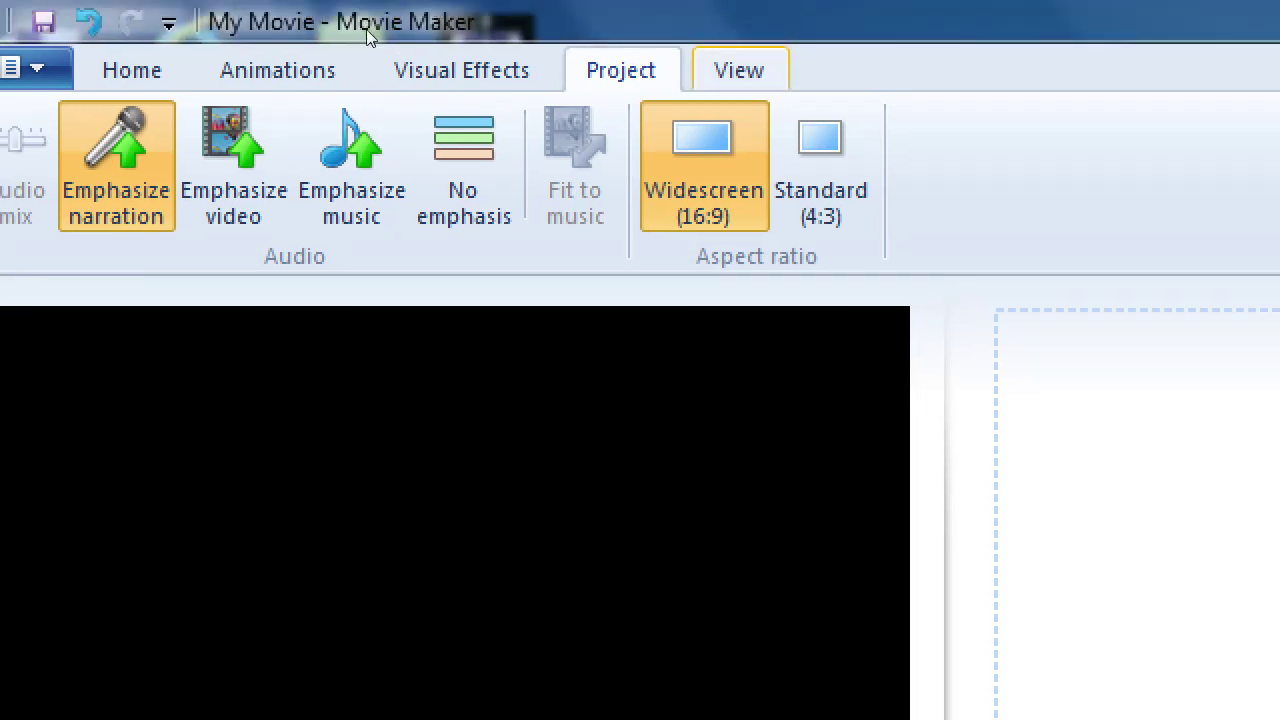
Look through the view options and the project commands for saving, importing and settings
click(777, 28)
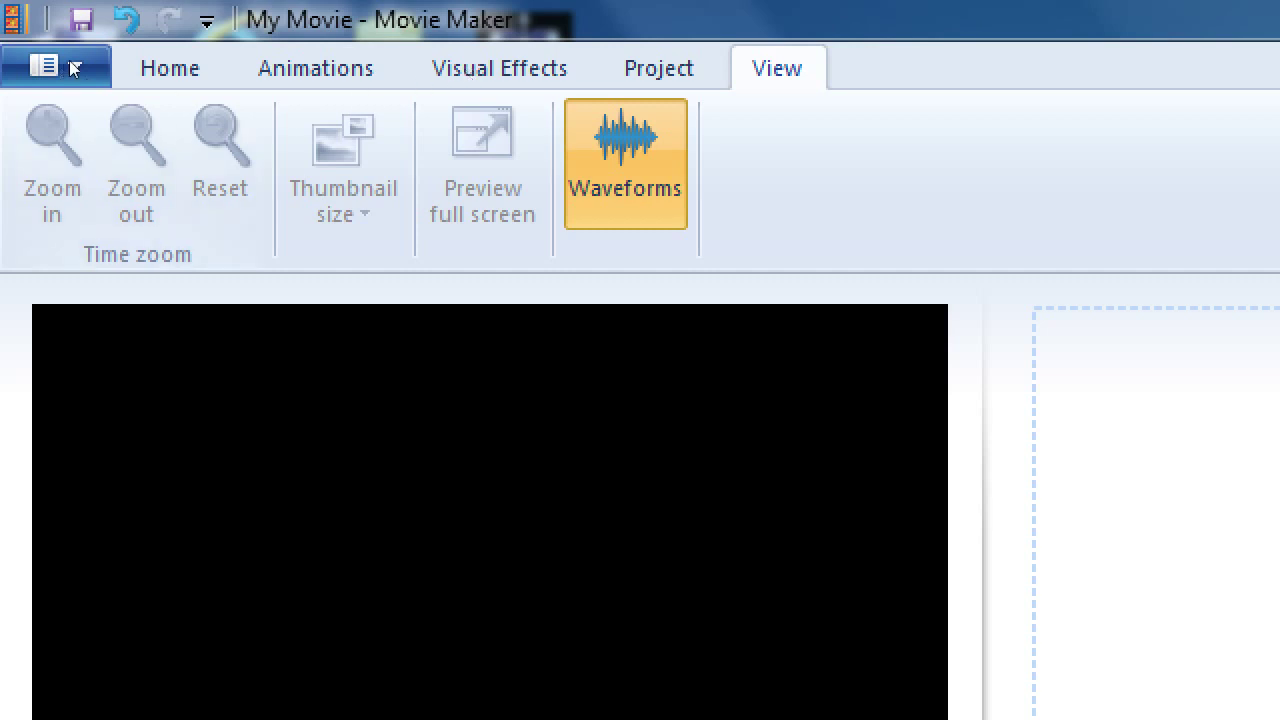
click(170, 68)
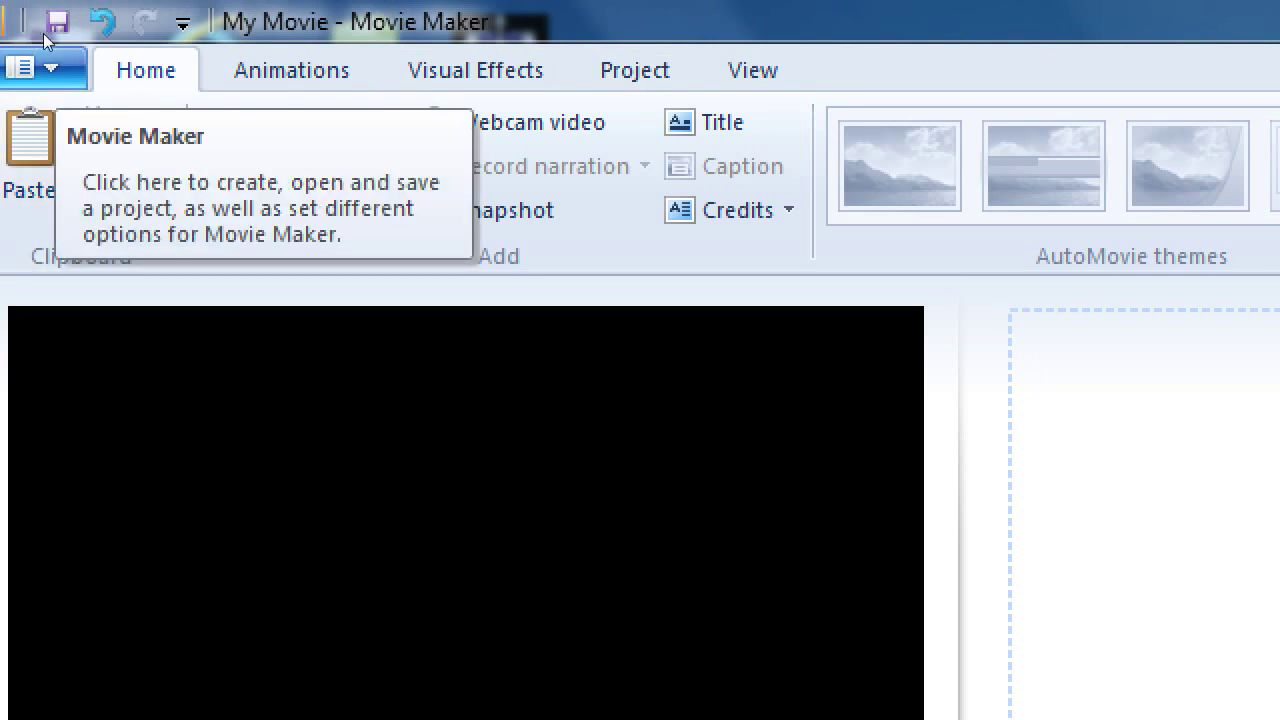
click(40, 40)
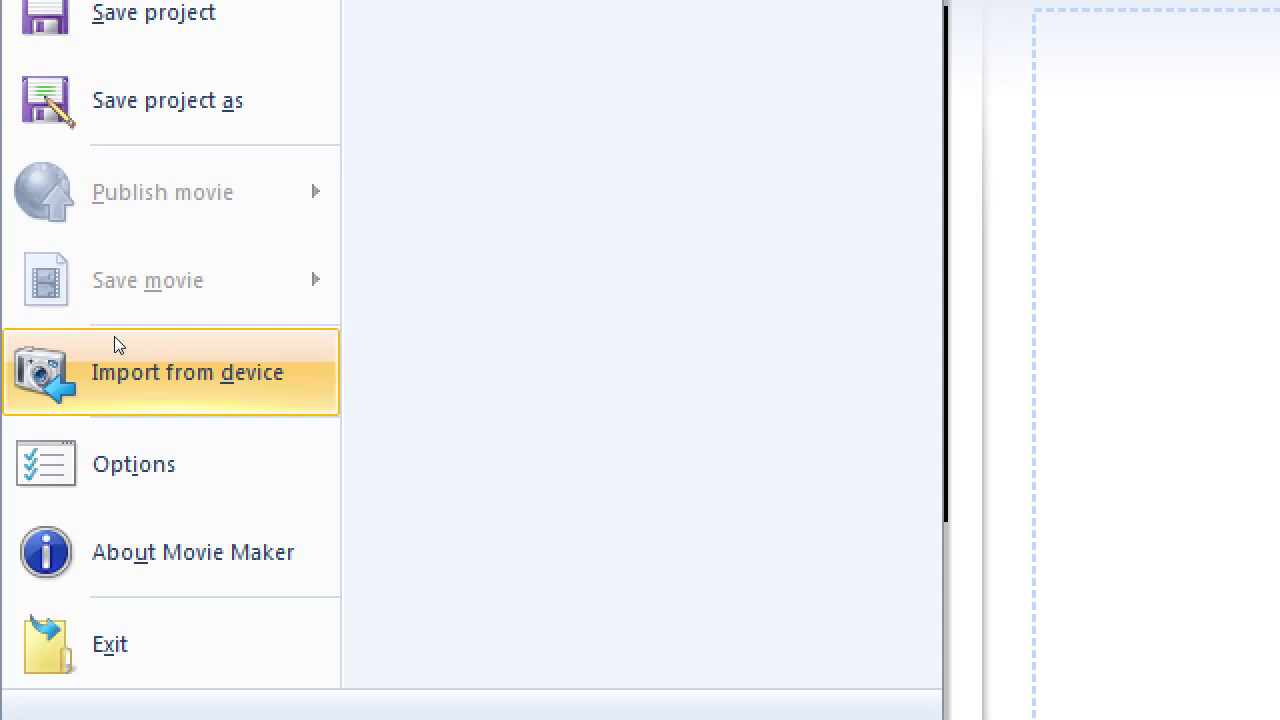
key(super+minus)
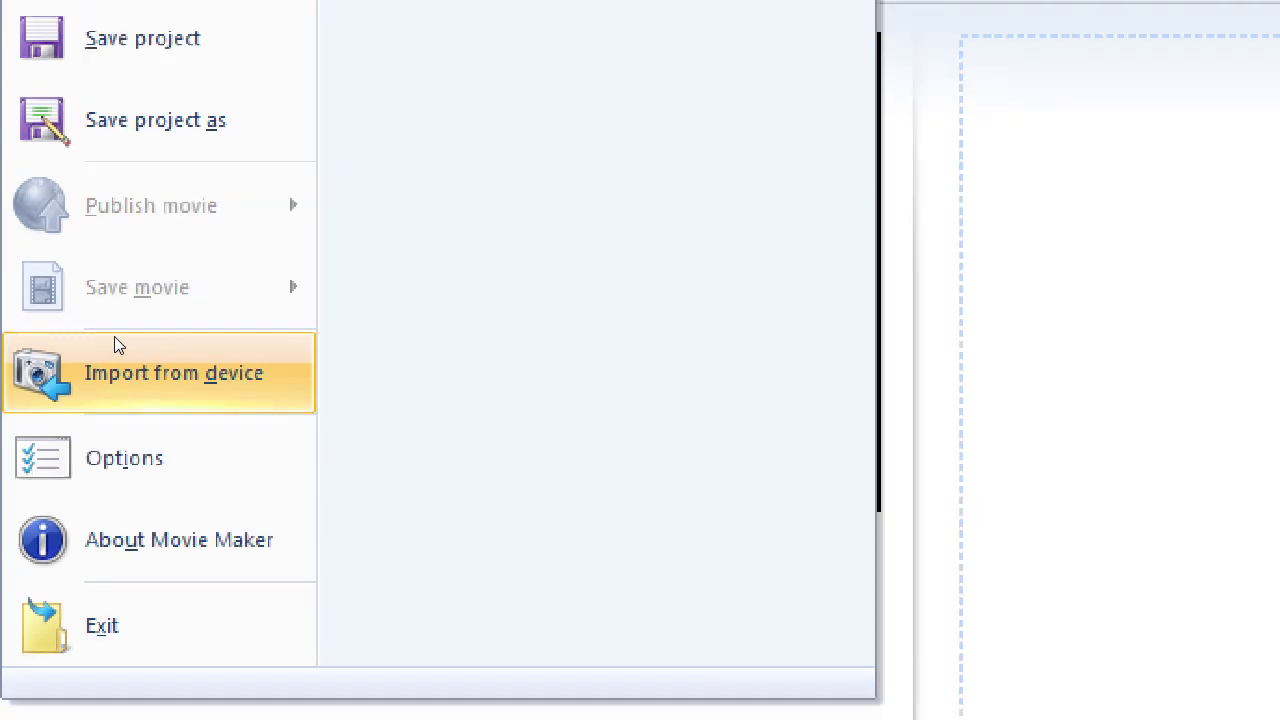
click(1088, 10)
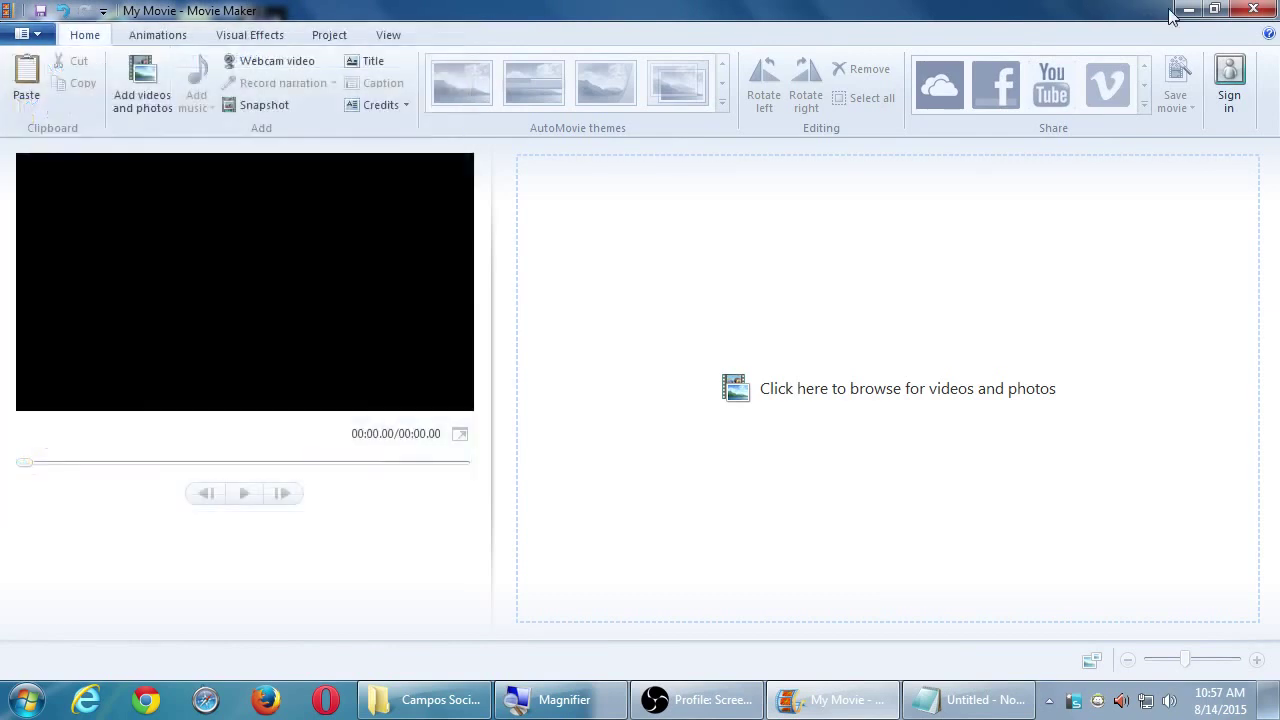
Minimize Movie Maker, move the desktop's Videos folder clear of the Notepad window, and restore Movie Maker
click(1188, 9)
drag(1010, 145, 542, 124)
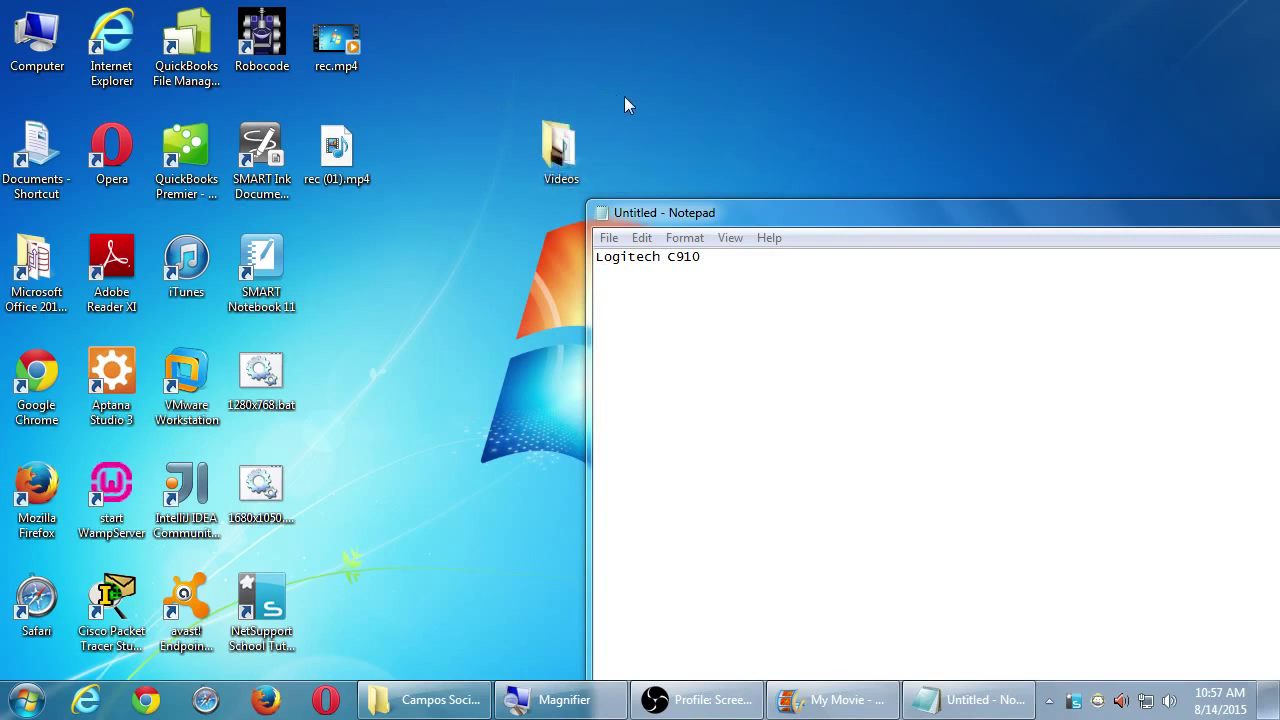
click(760, 345)
click(828, 700)
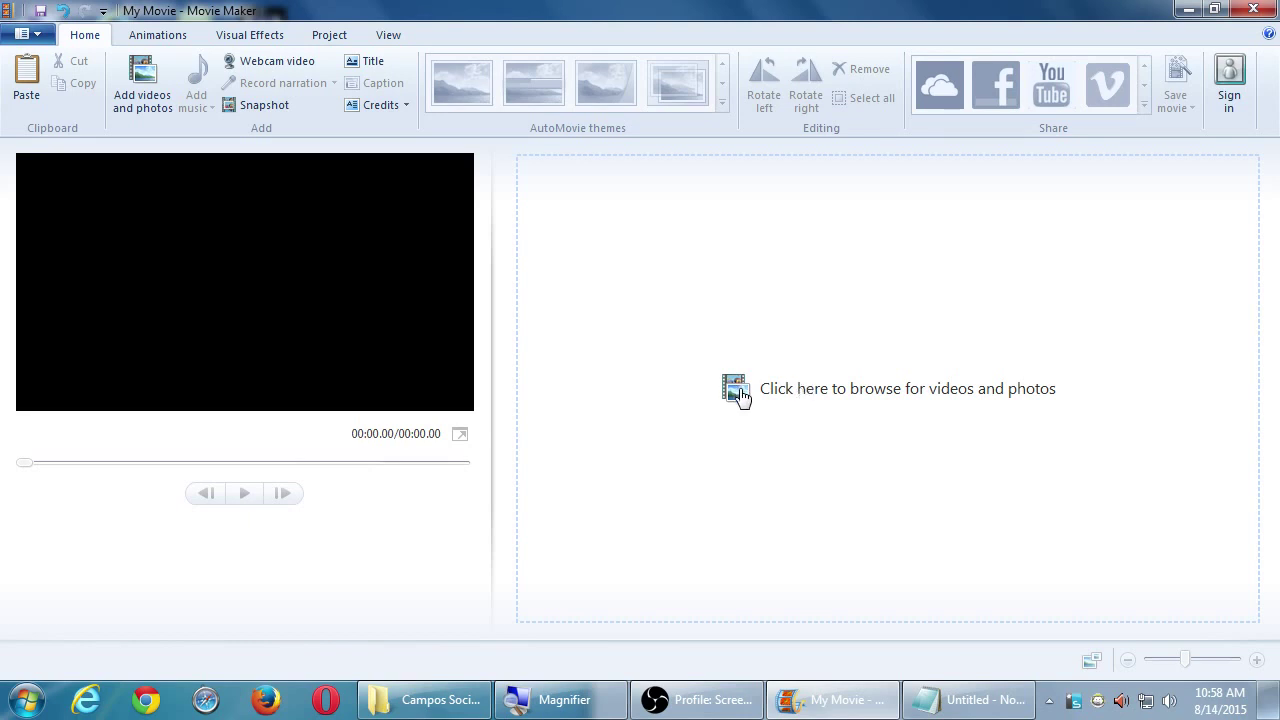
Import the video WP_20150813_21_42_19_Pro.mp4 from the desktop's Videos folder into the project
click(738, 393)
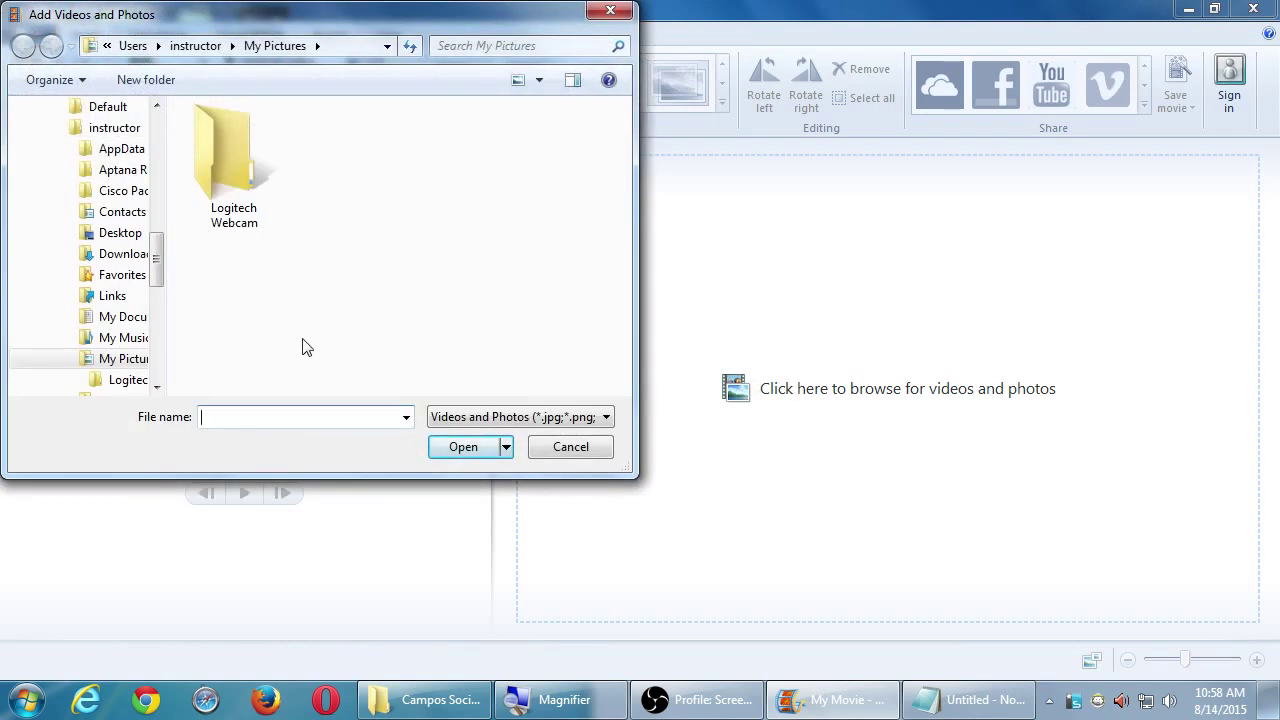
drag(157, 255, 160, 140)
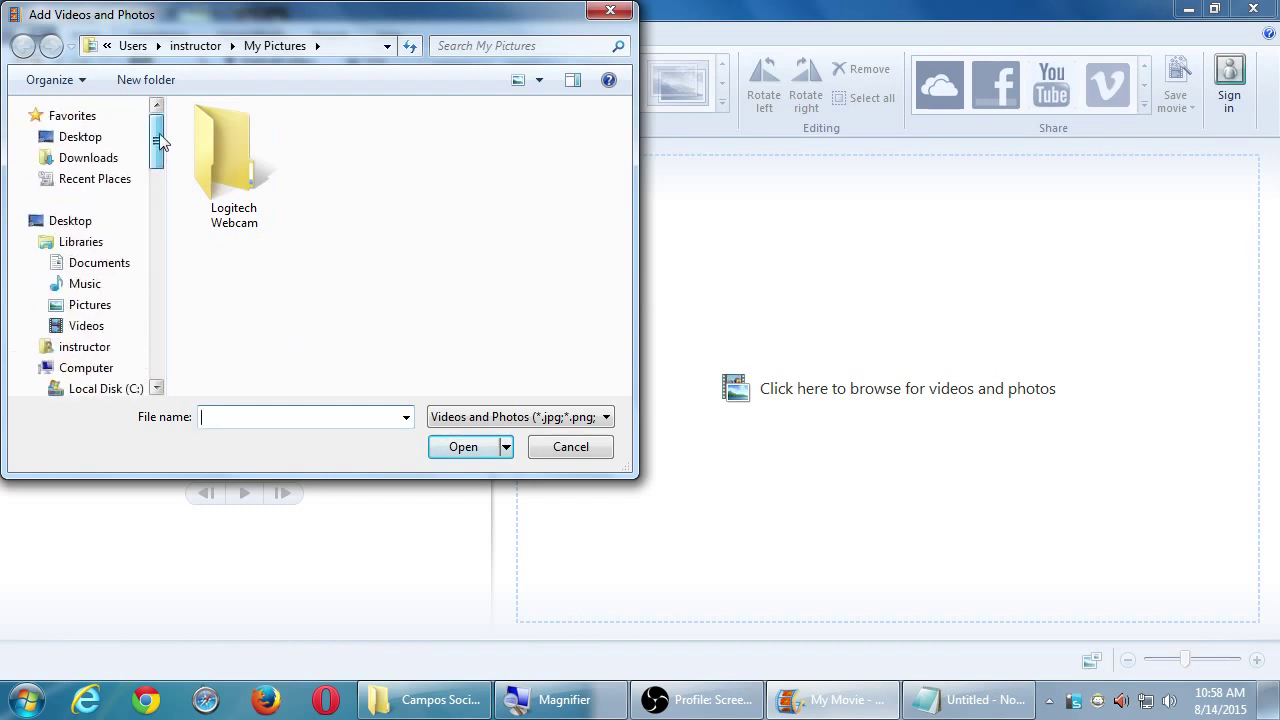
click(80, 140)
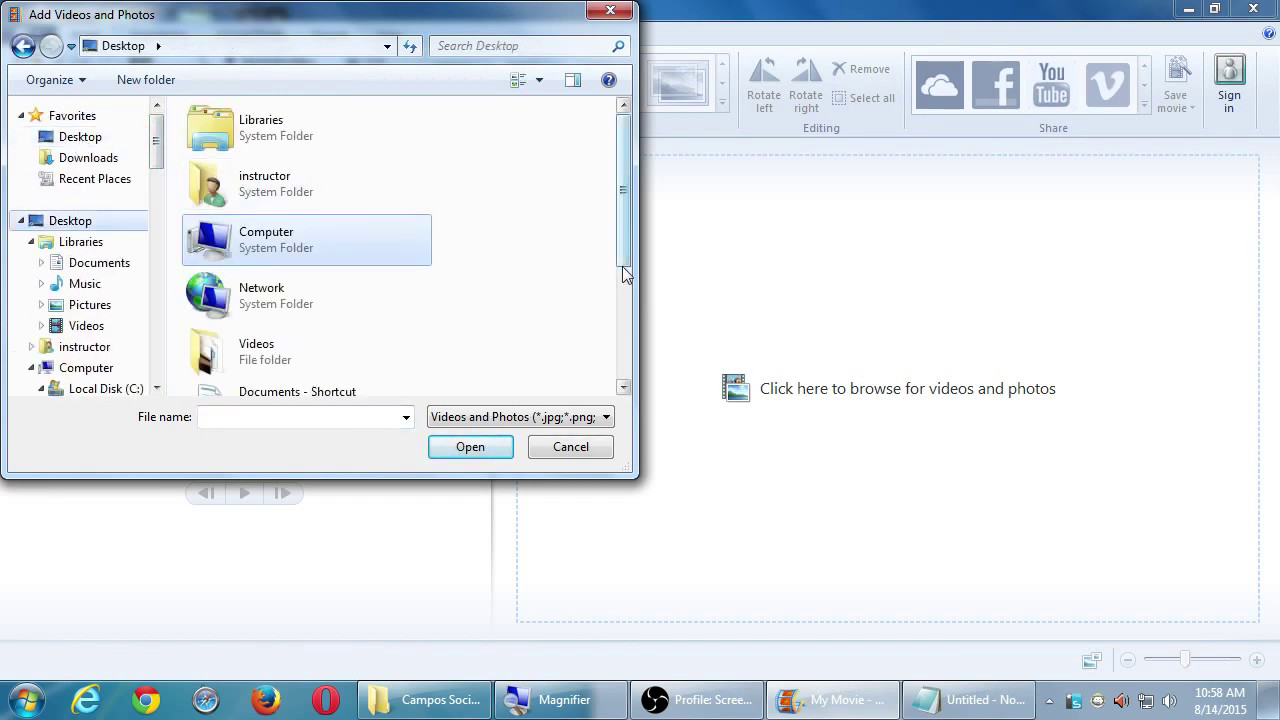
drag(637, 261, 771, 260)
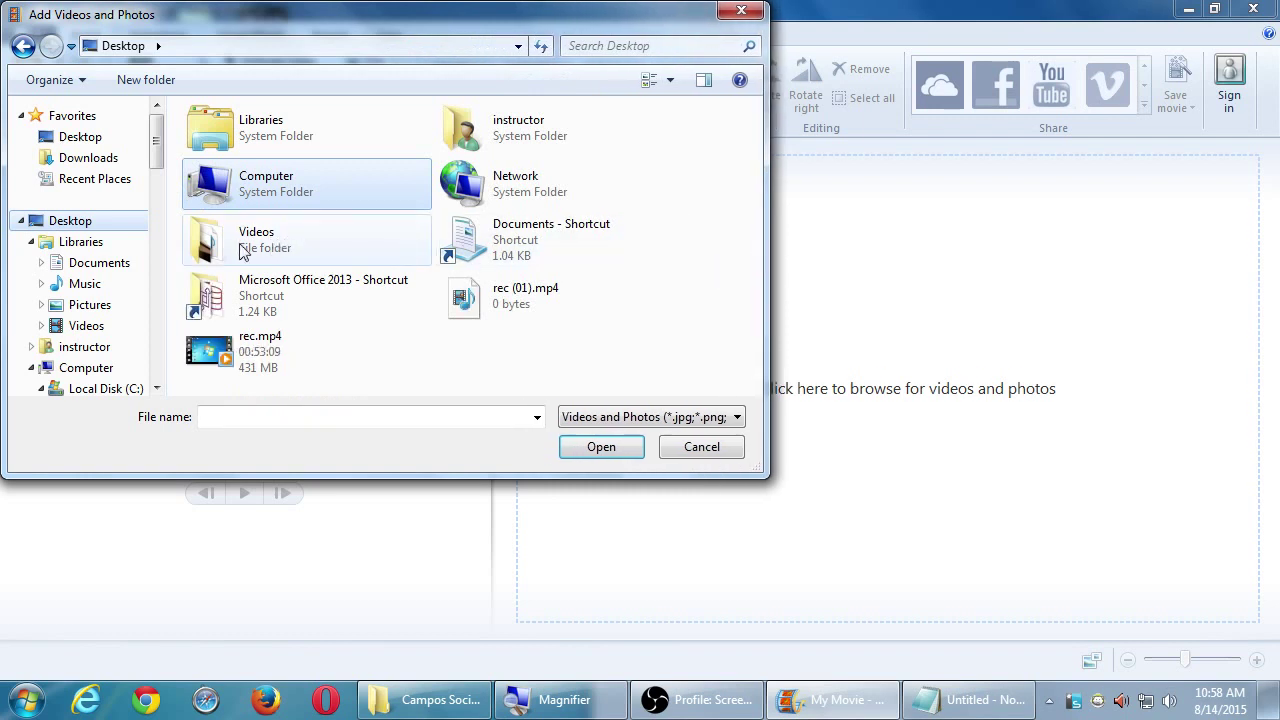
click(207, 245)
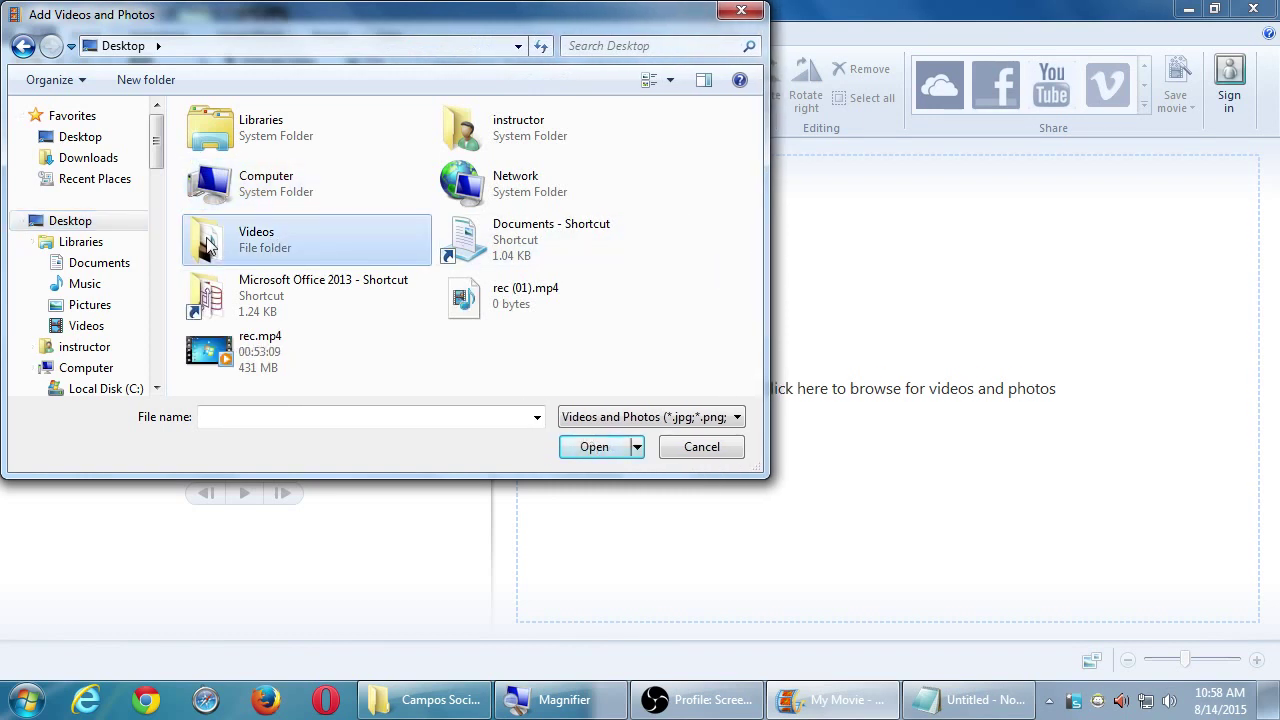
double_click(207, 245)
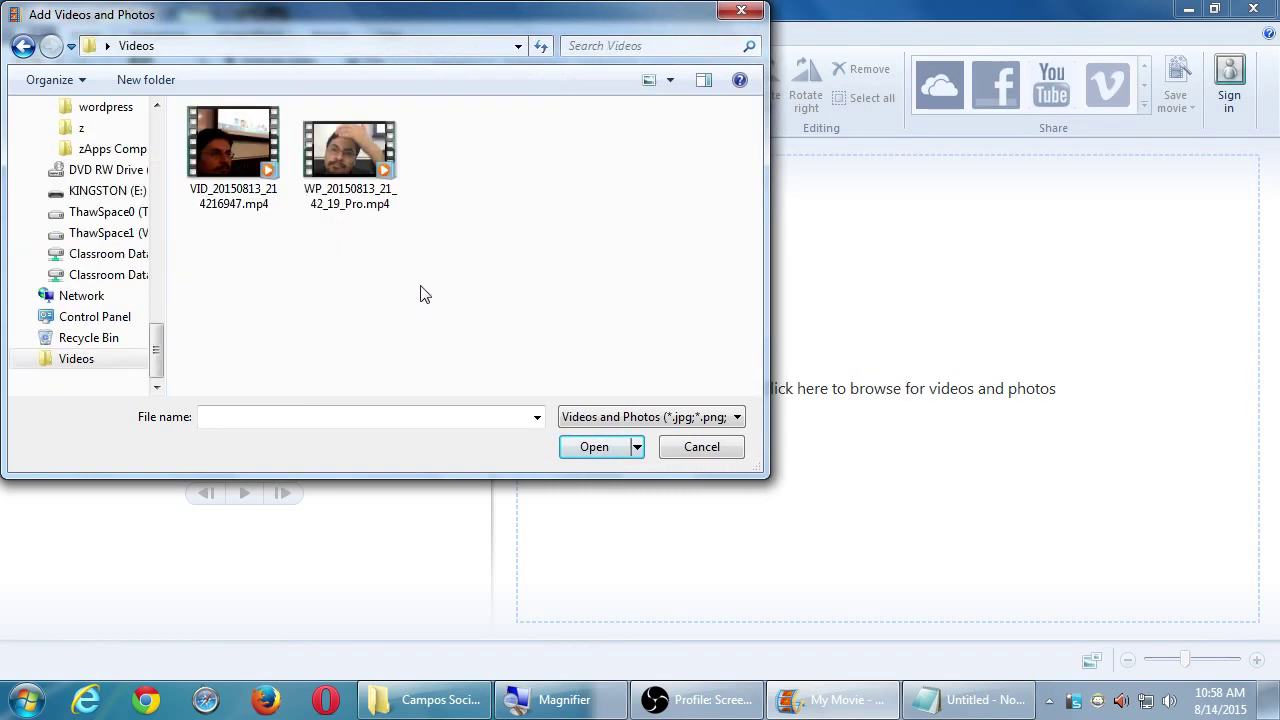
click(368, 182)
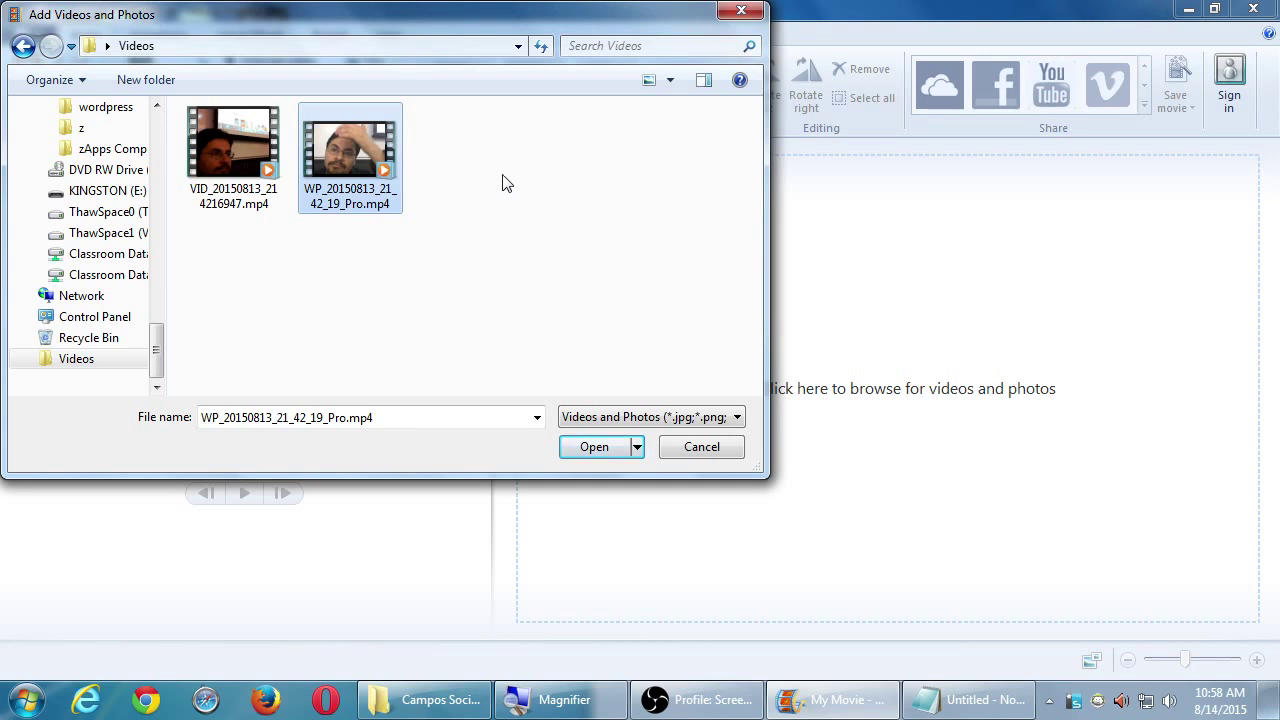
click(588, 449)
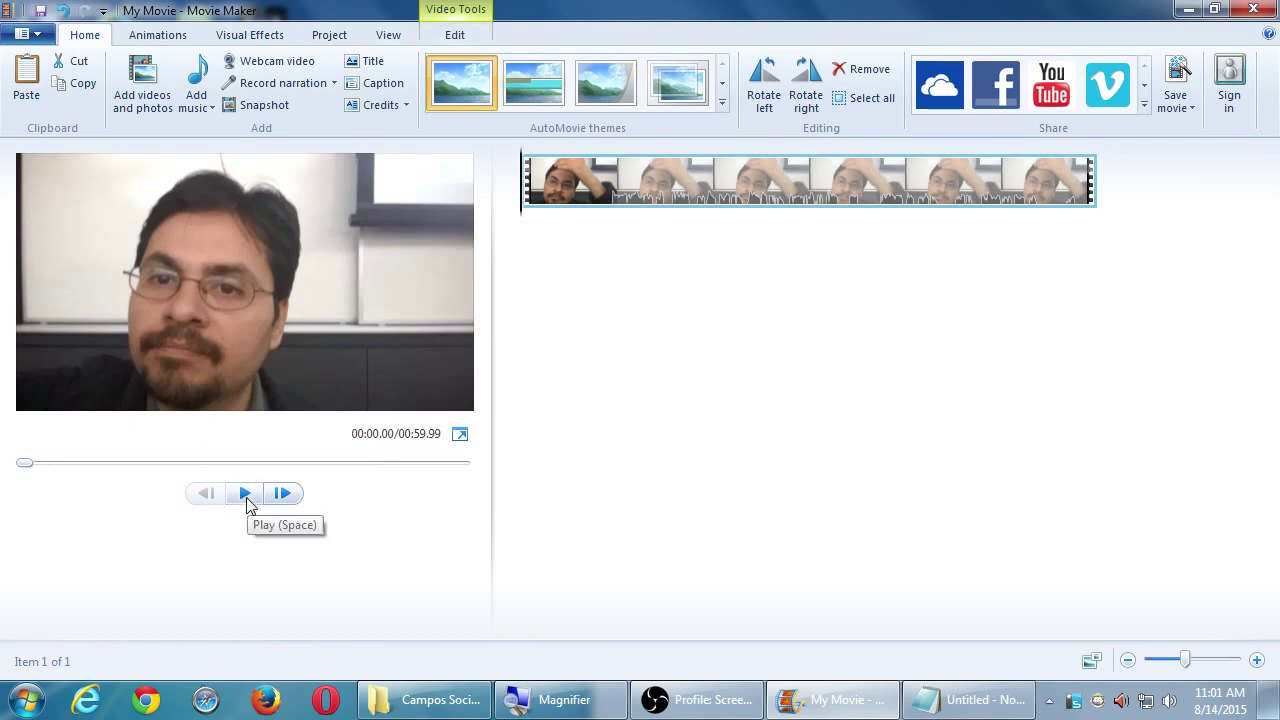
Play the imported clip from its beginning in the preview, pausing and resuming it to check playback
click(244, 494)
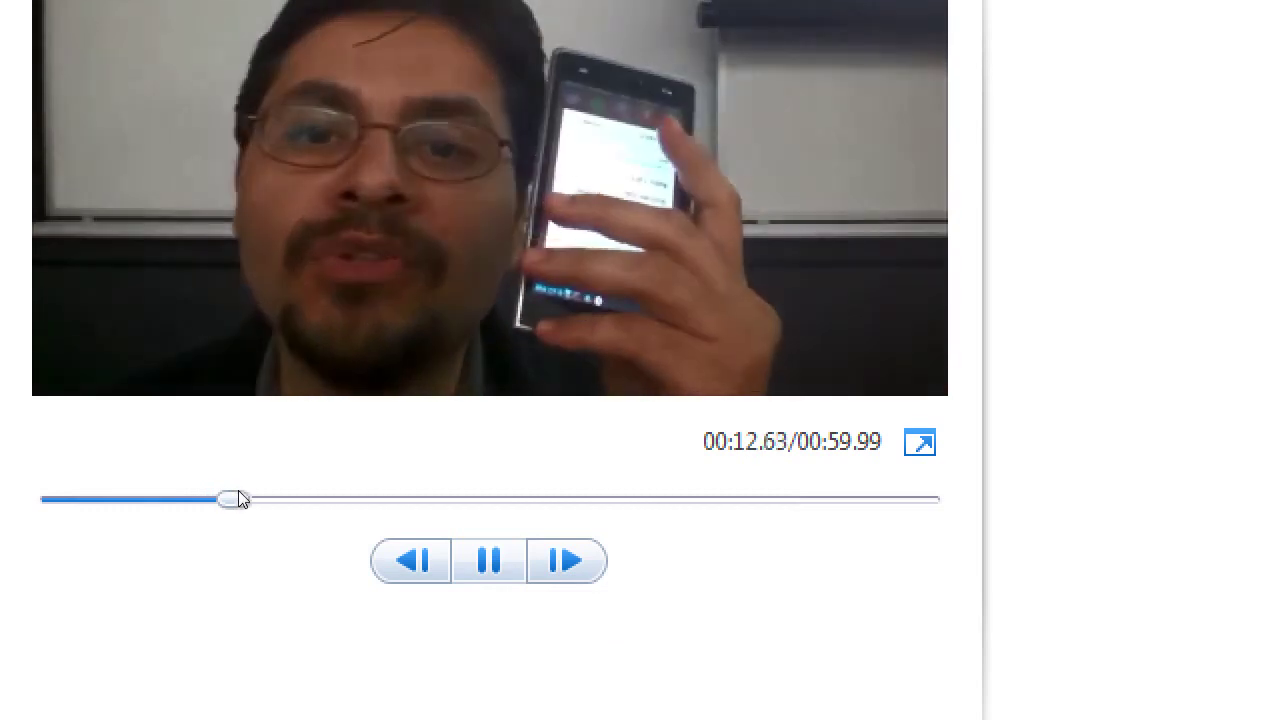
key(space)
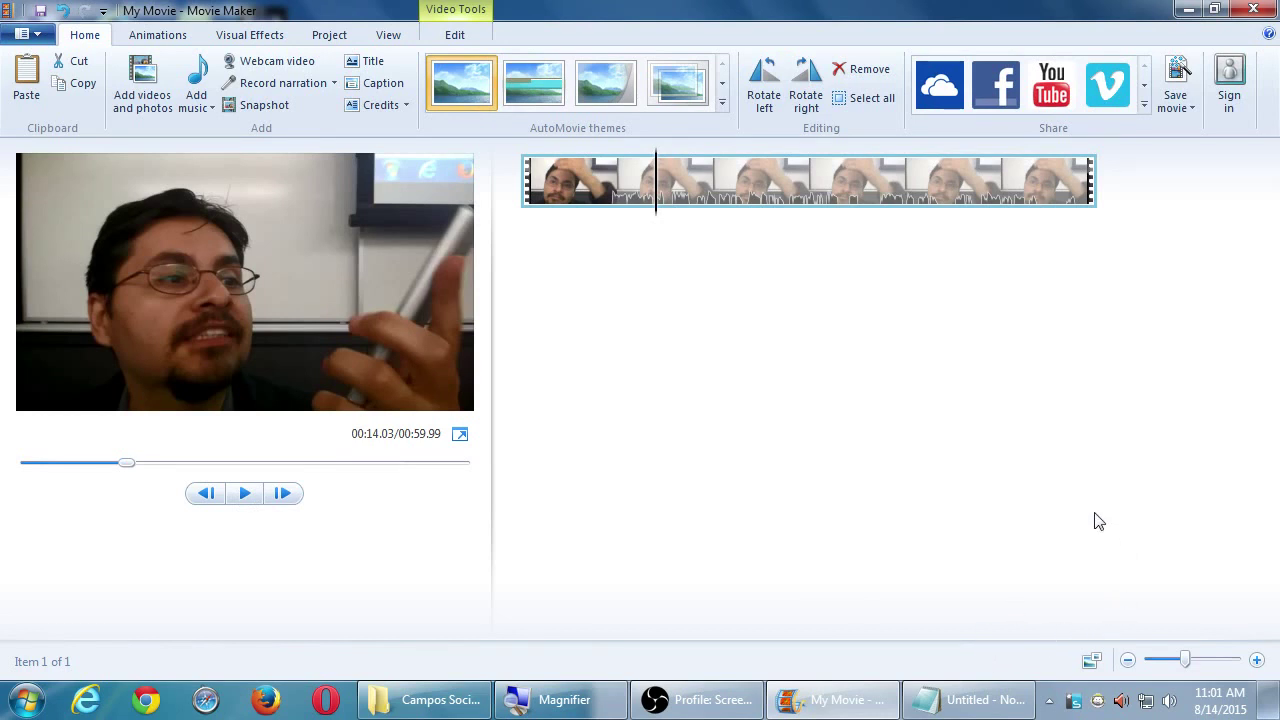
click(245, 493)
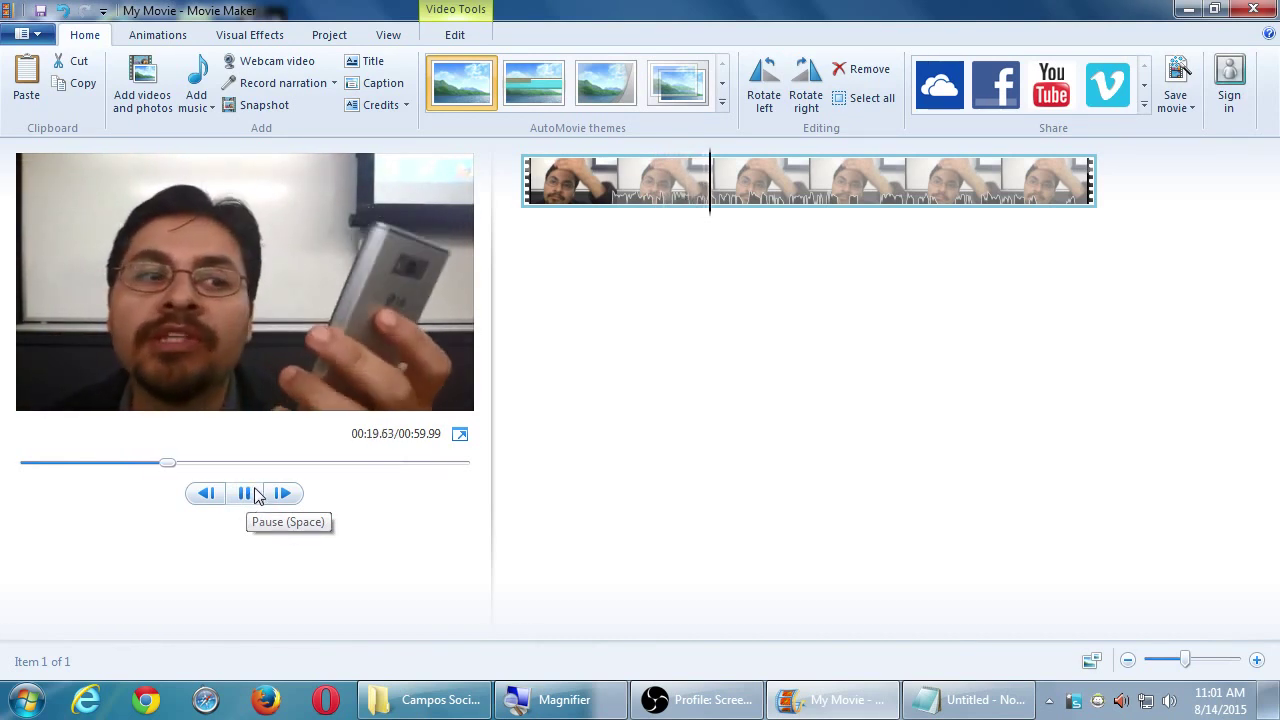
click(256, 492)
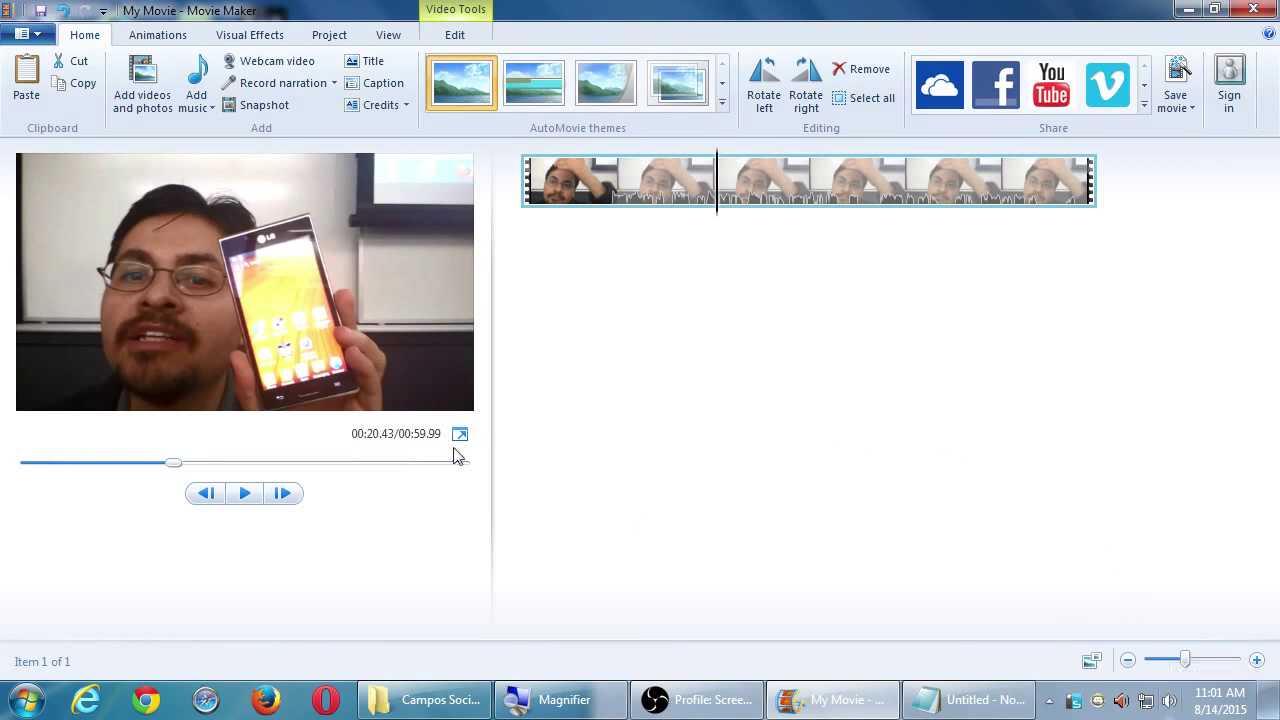
Raise the computer's speaker volume to maximum while testing the clip's sound, and pause the playback
key(super+plus)
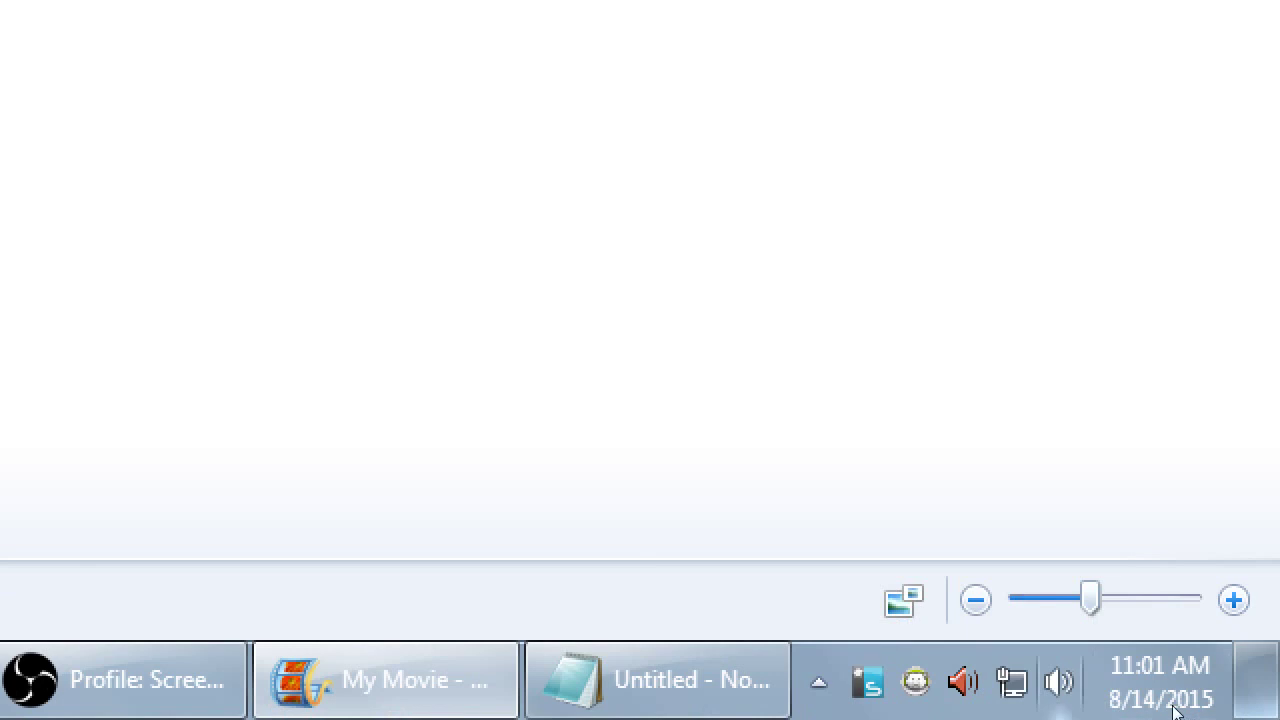
click(1058, 682)
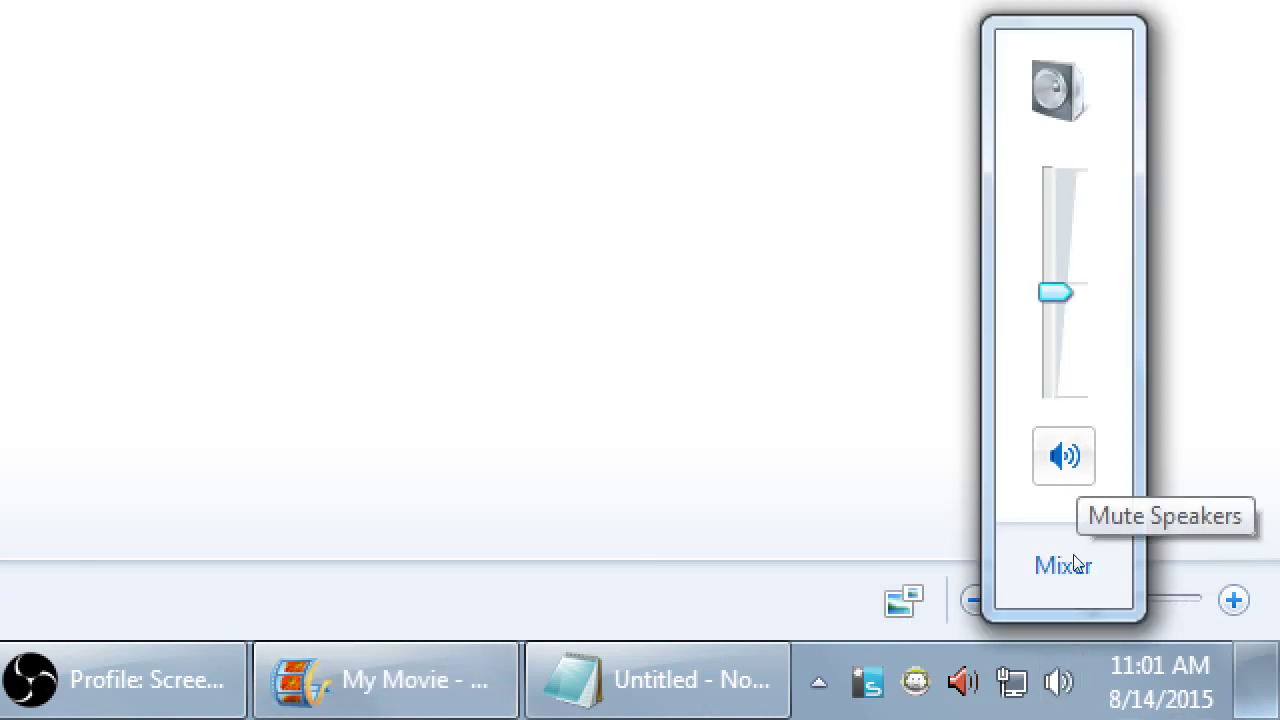
scroll(1171, 480, up, 5)
key(super+minus)
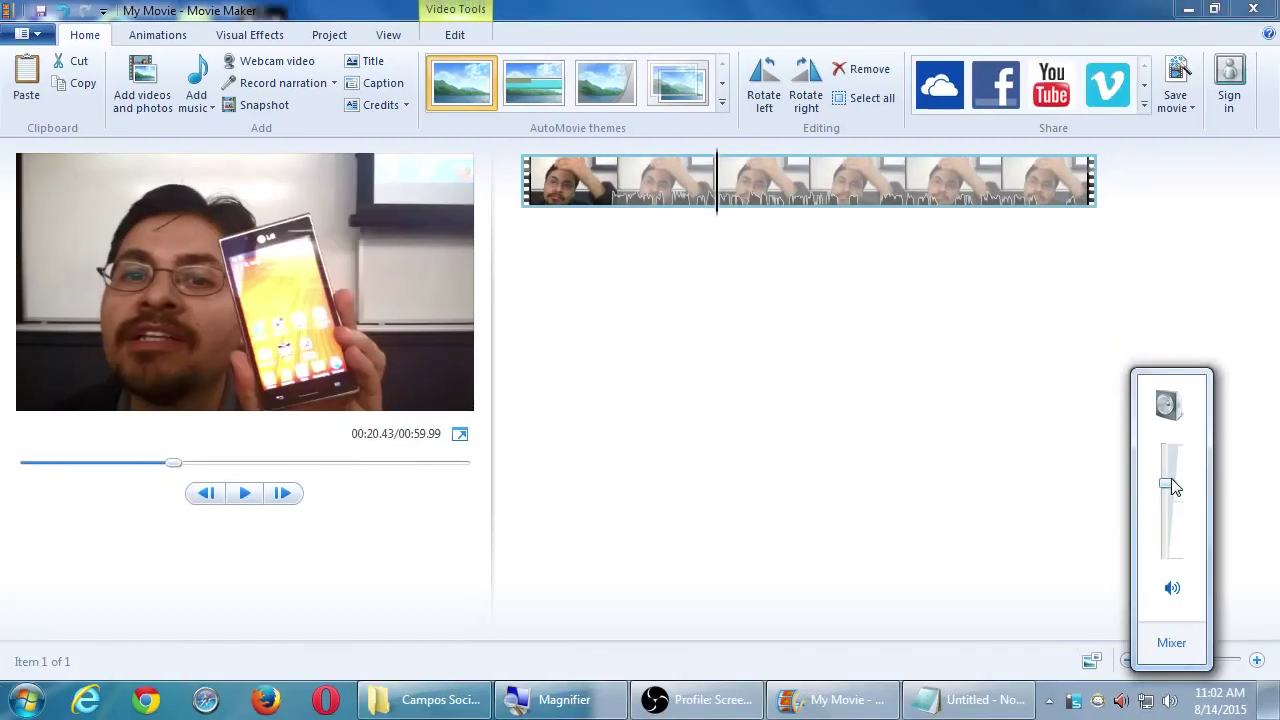
click(244, 493)
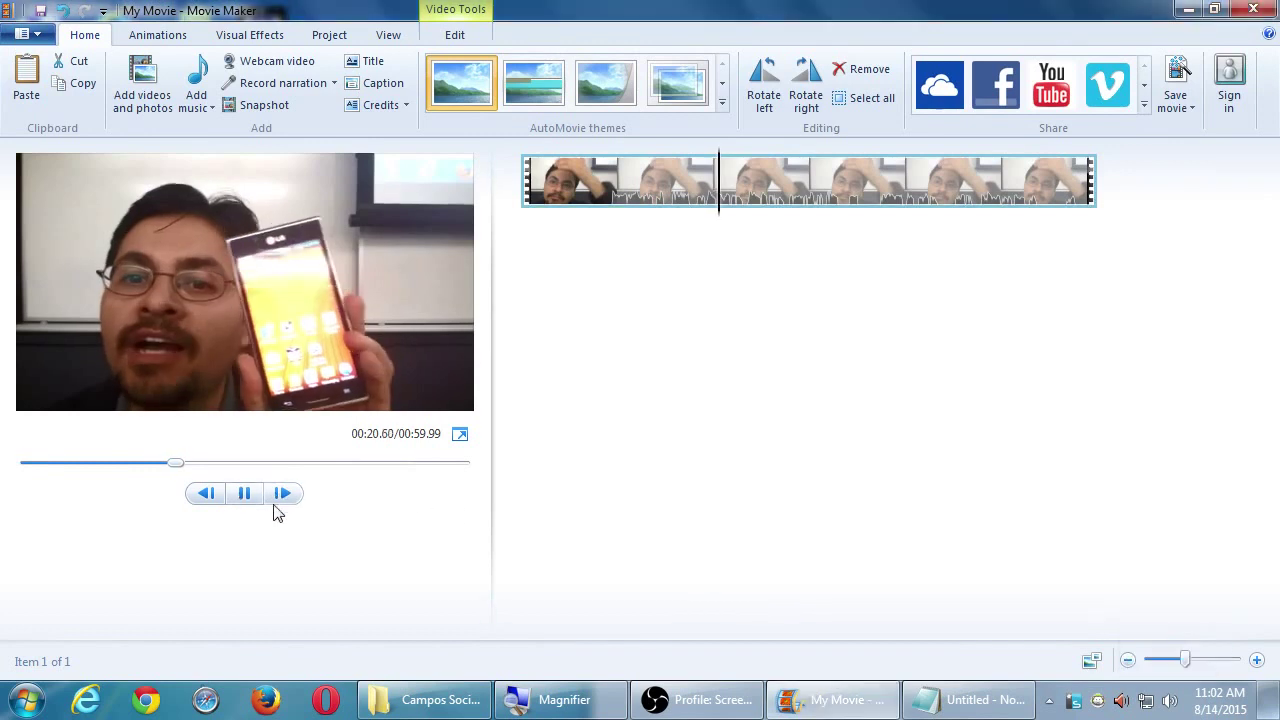
click(1169, 700)
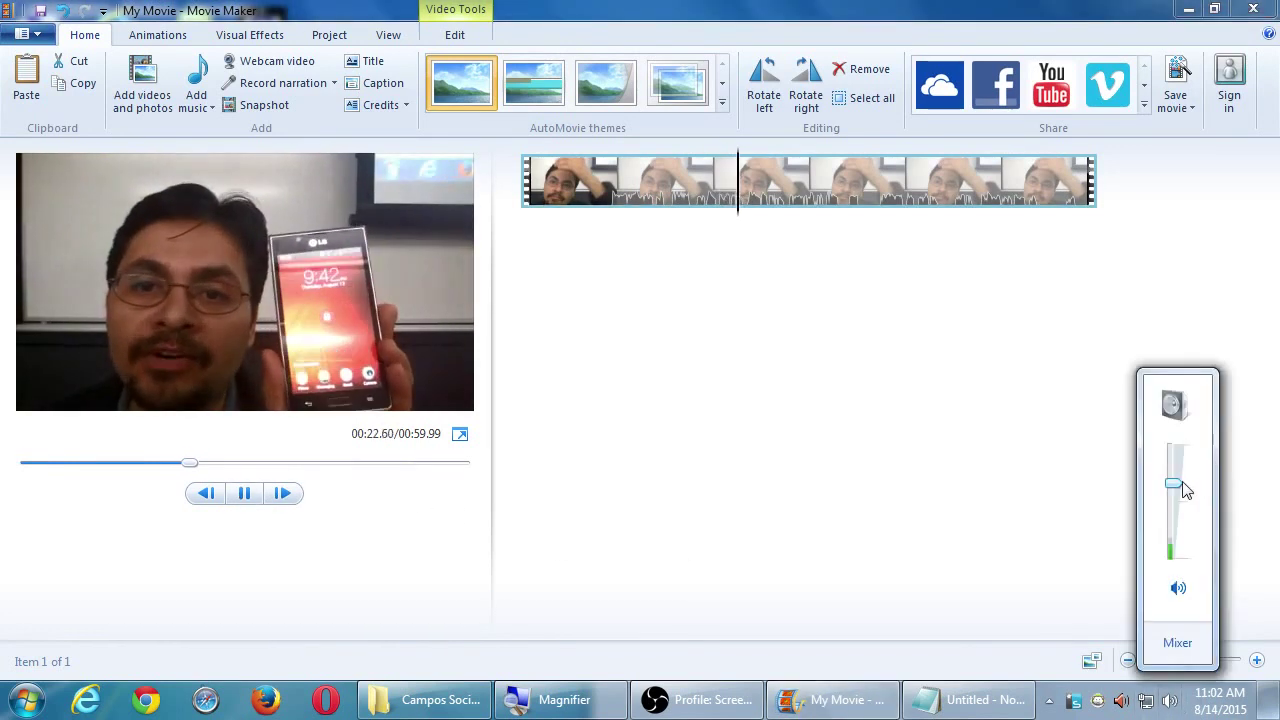
drag(1176, 468, 1172, 440)
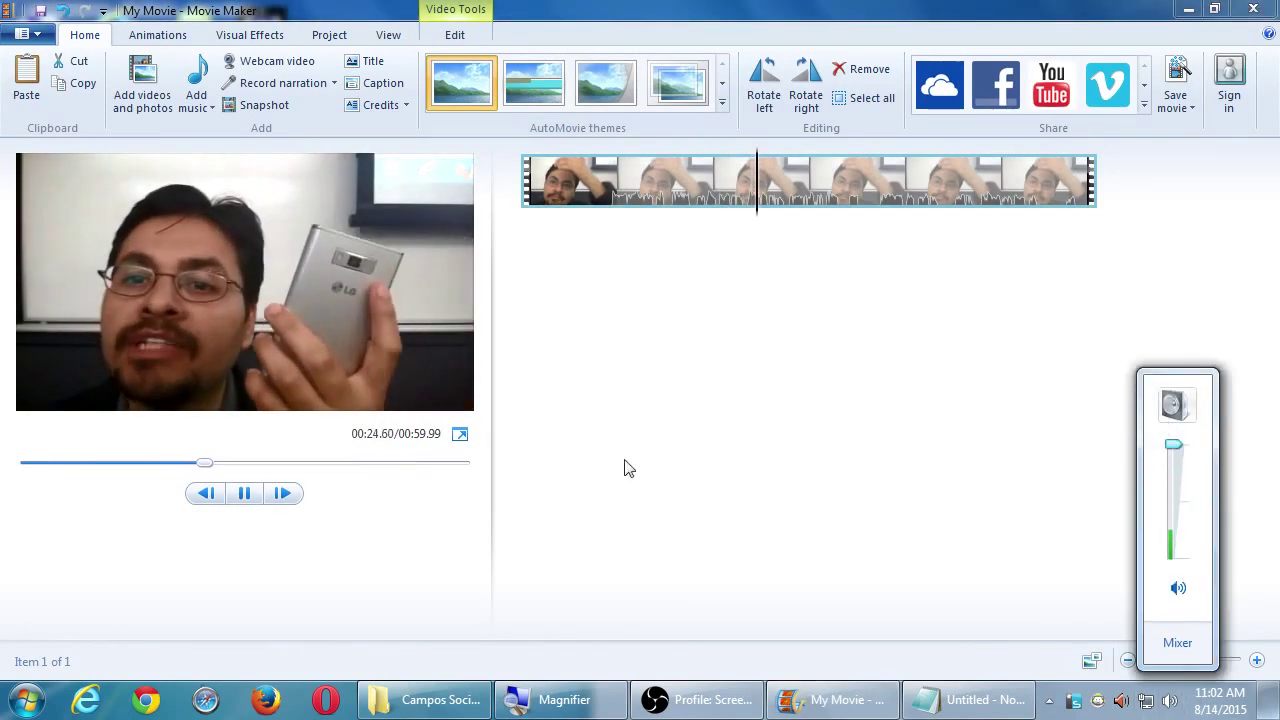
click(246, 495)
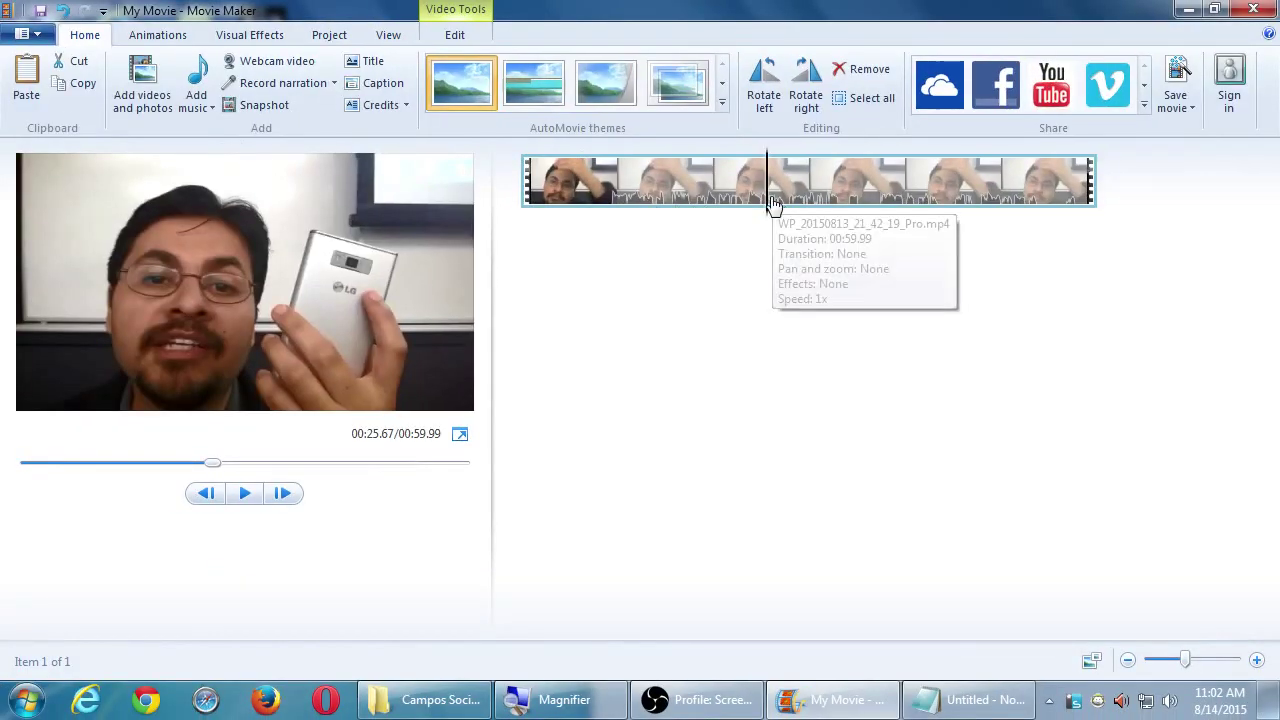
Scrub the playhead back and forth through the clip on the storyboard and return it to the start
click(740, 200)
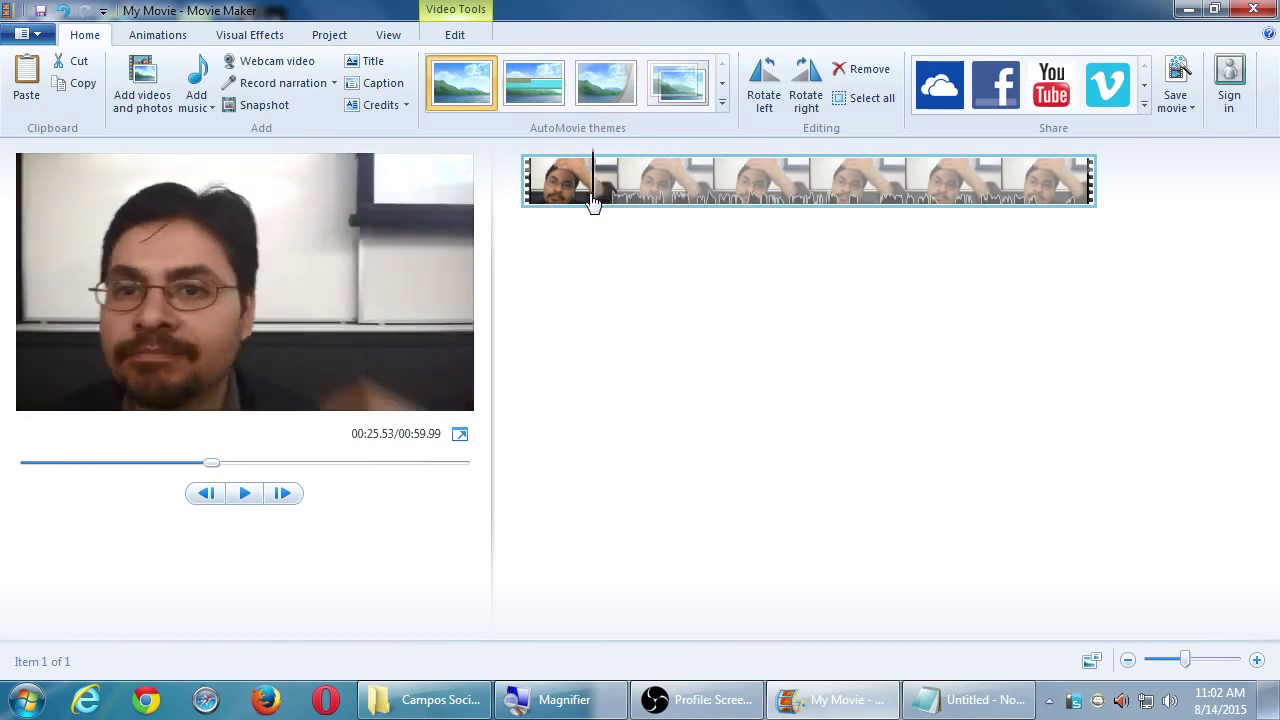
click(578, 200)
click(772, 200)
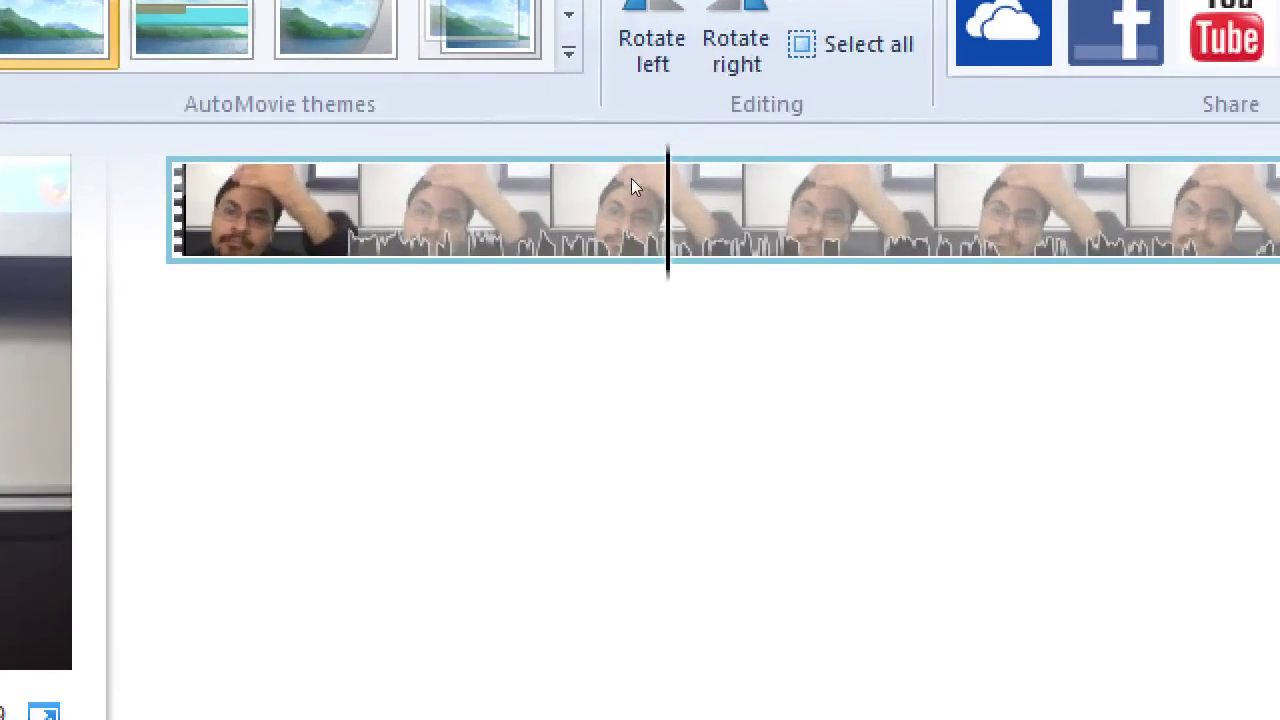
mouse_move(749, 175)
key(Left)
key(Left)
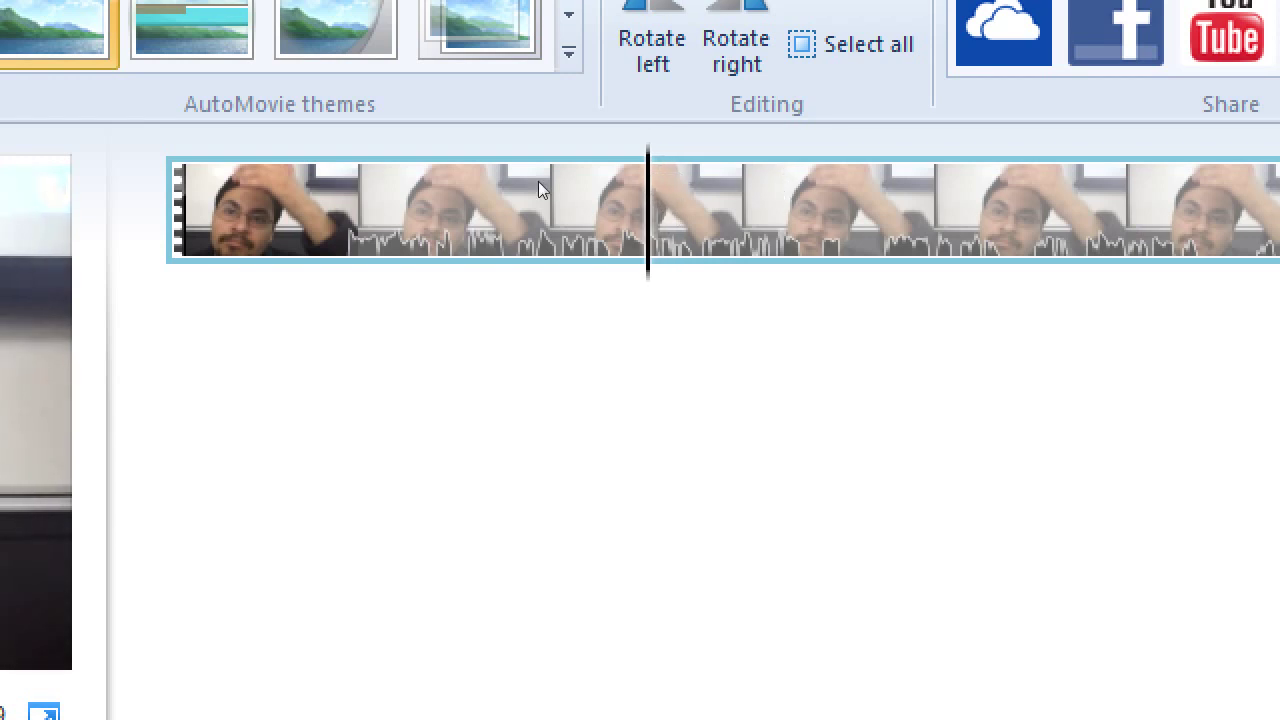
key(Home)
key(space)
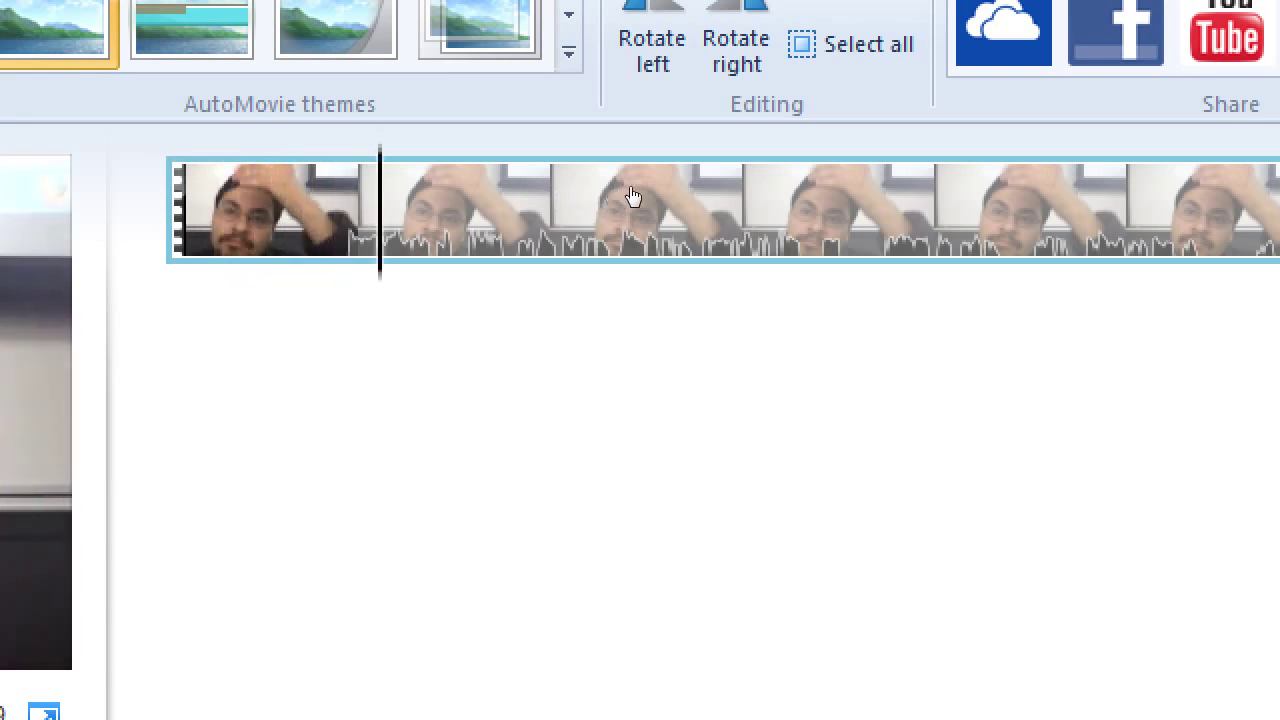
key(Left)
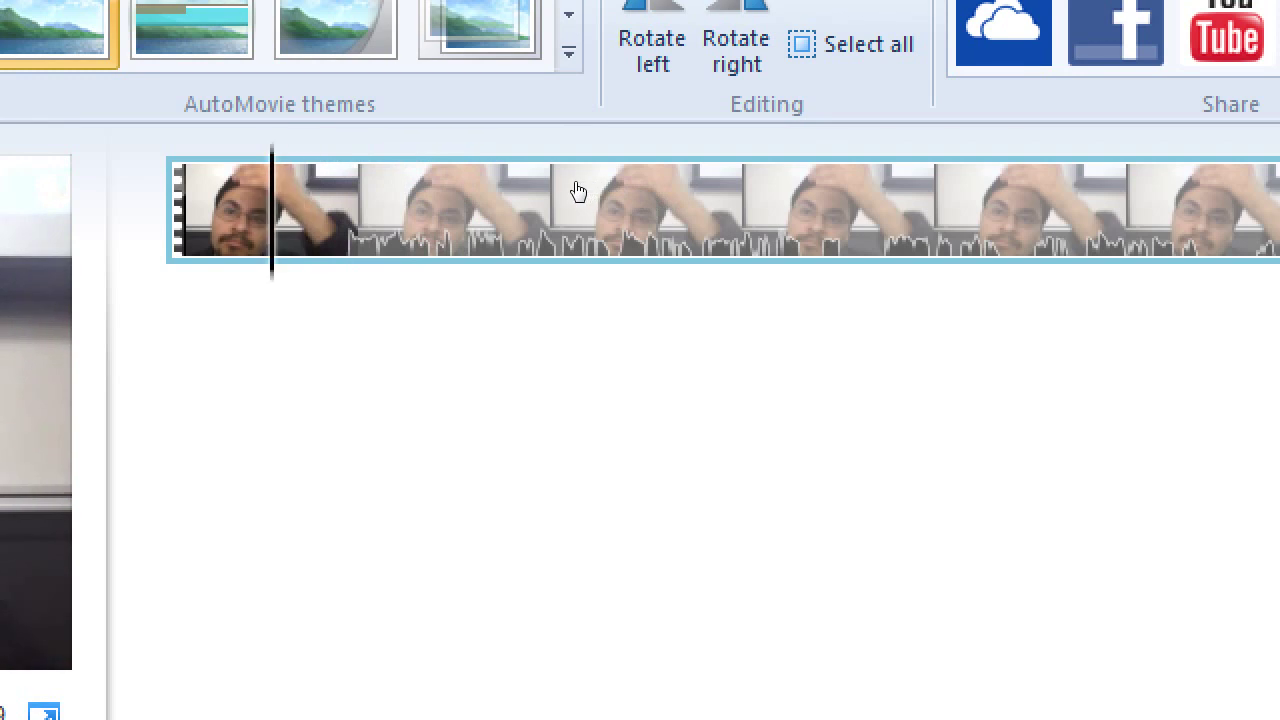
key(Right)
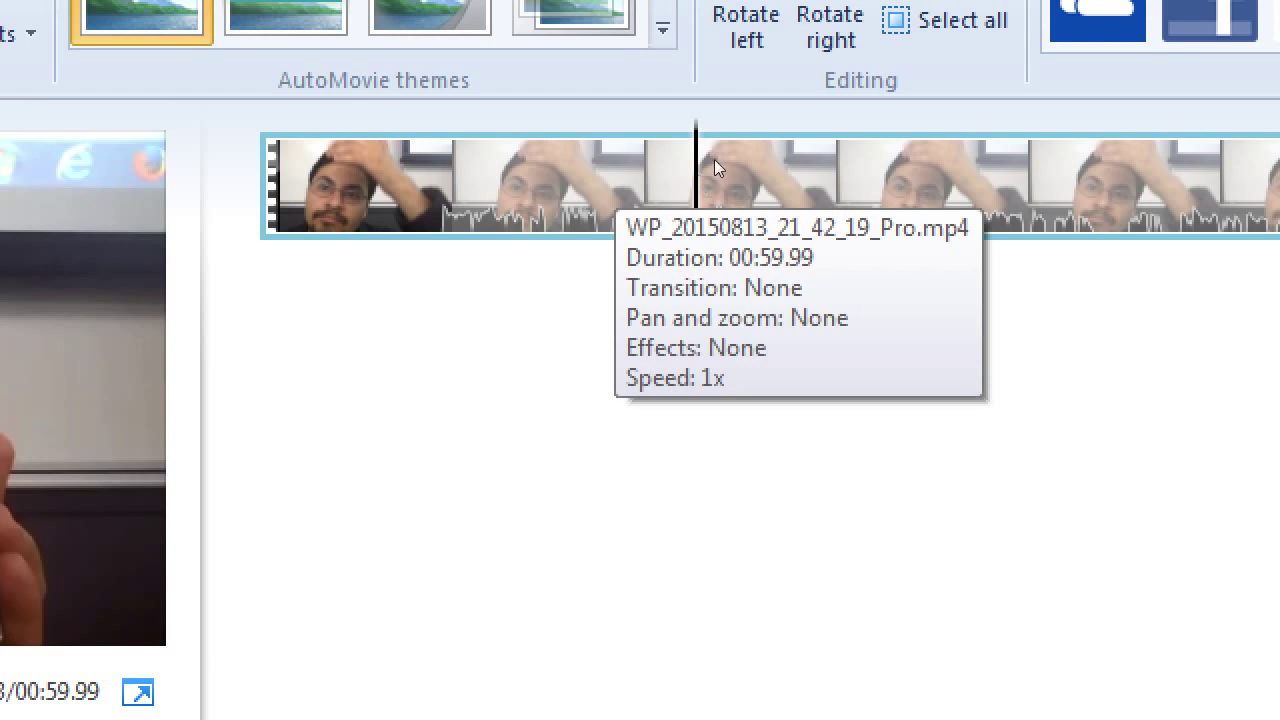
key(Left)
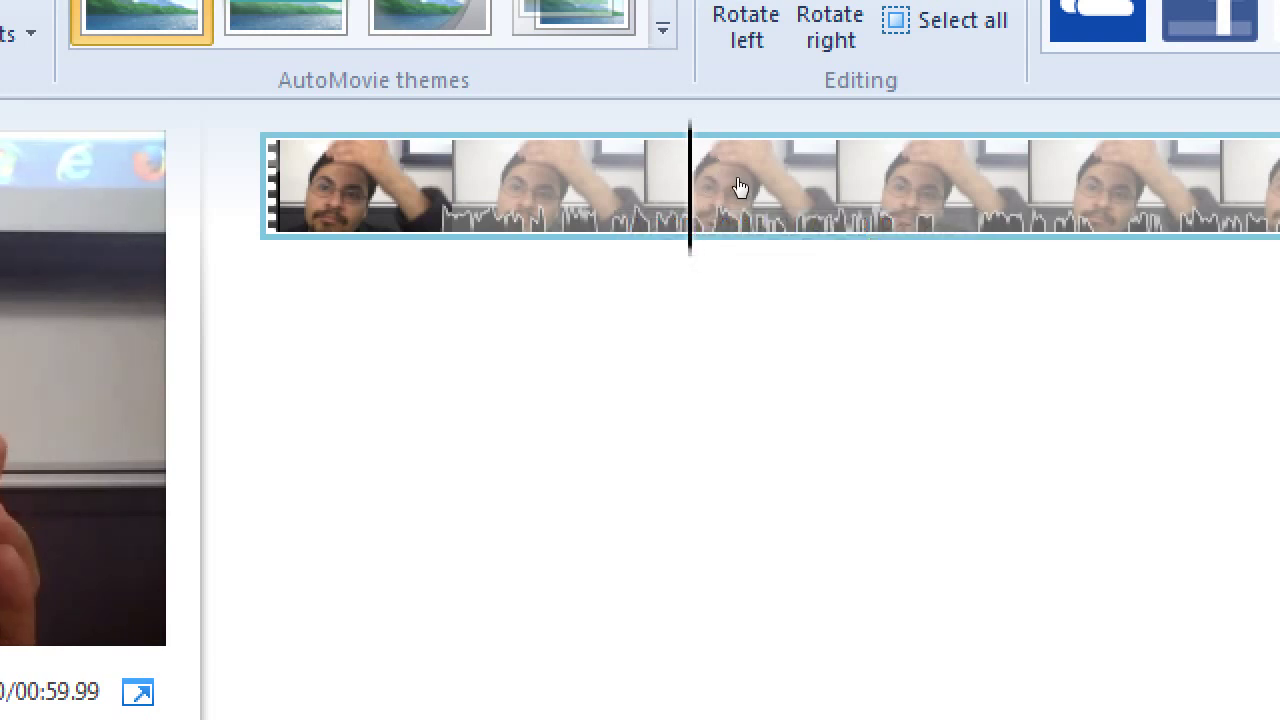
drag(605, 192, 765, 190)
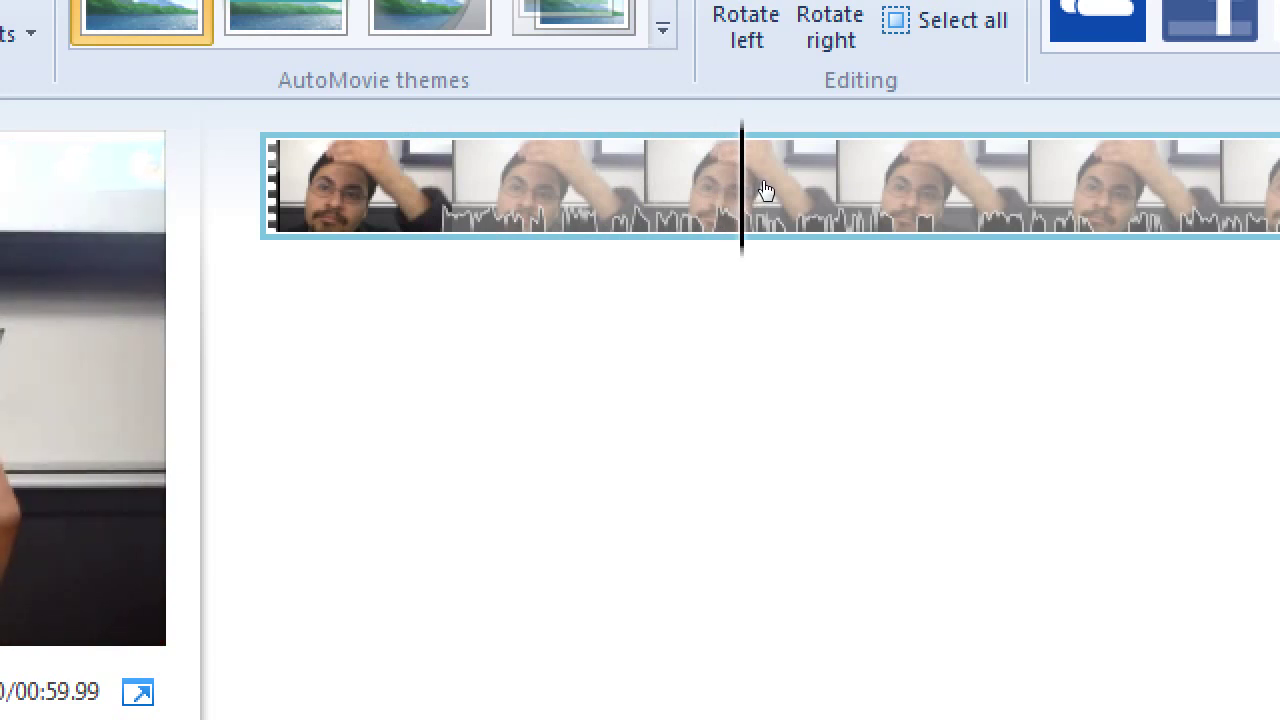
drag(765, 190, 651, 196)
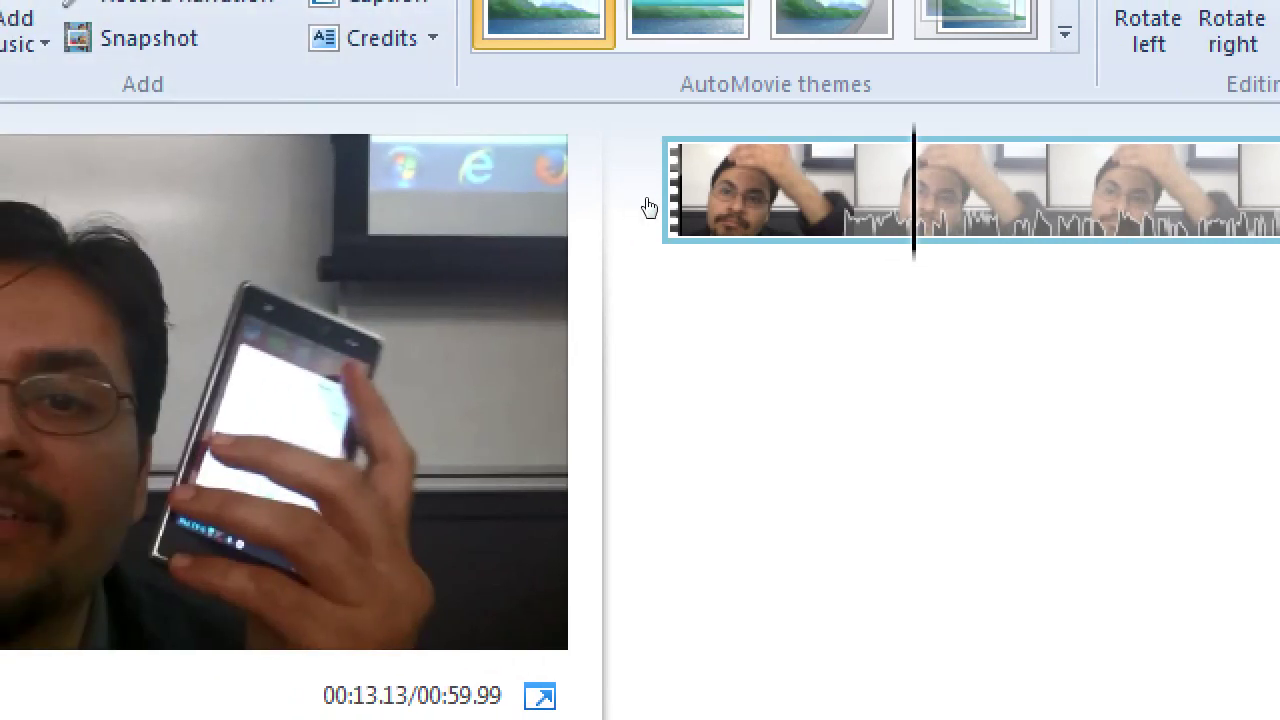
drag(649, 207, 506, 206)
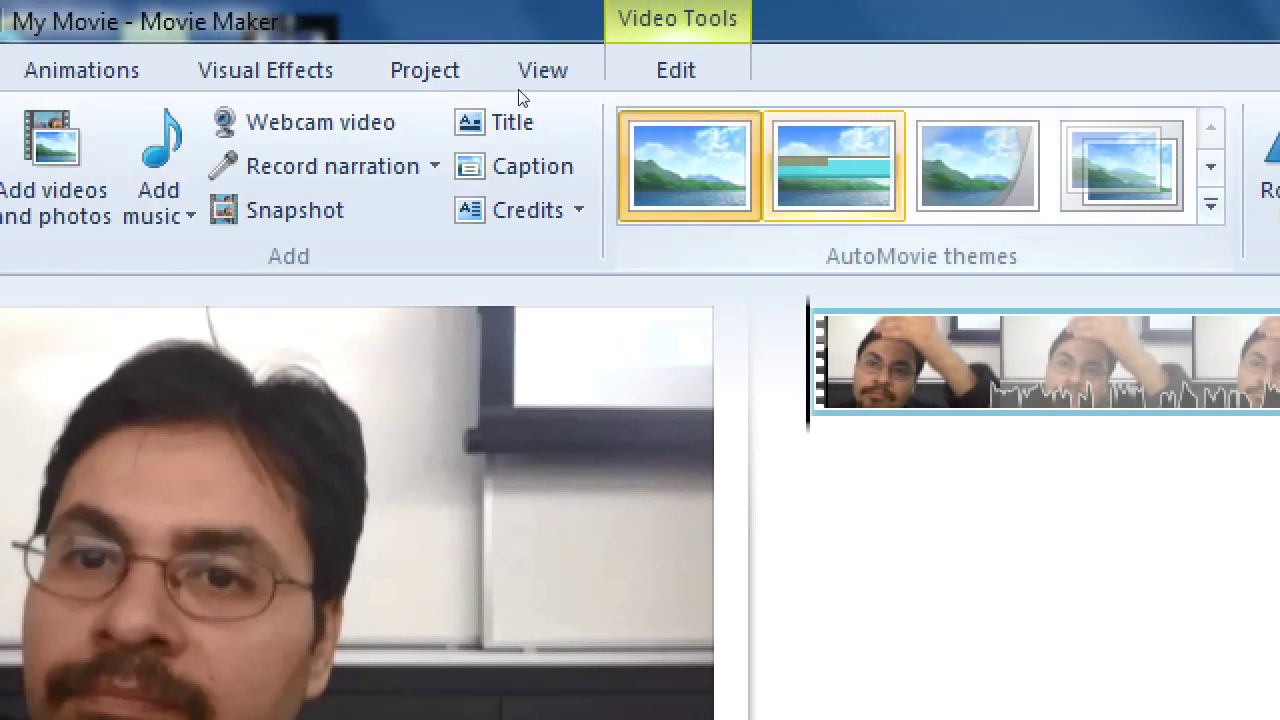
Preview the Cinematic and Fade AutoMovie themes on the imported clip
key(space)
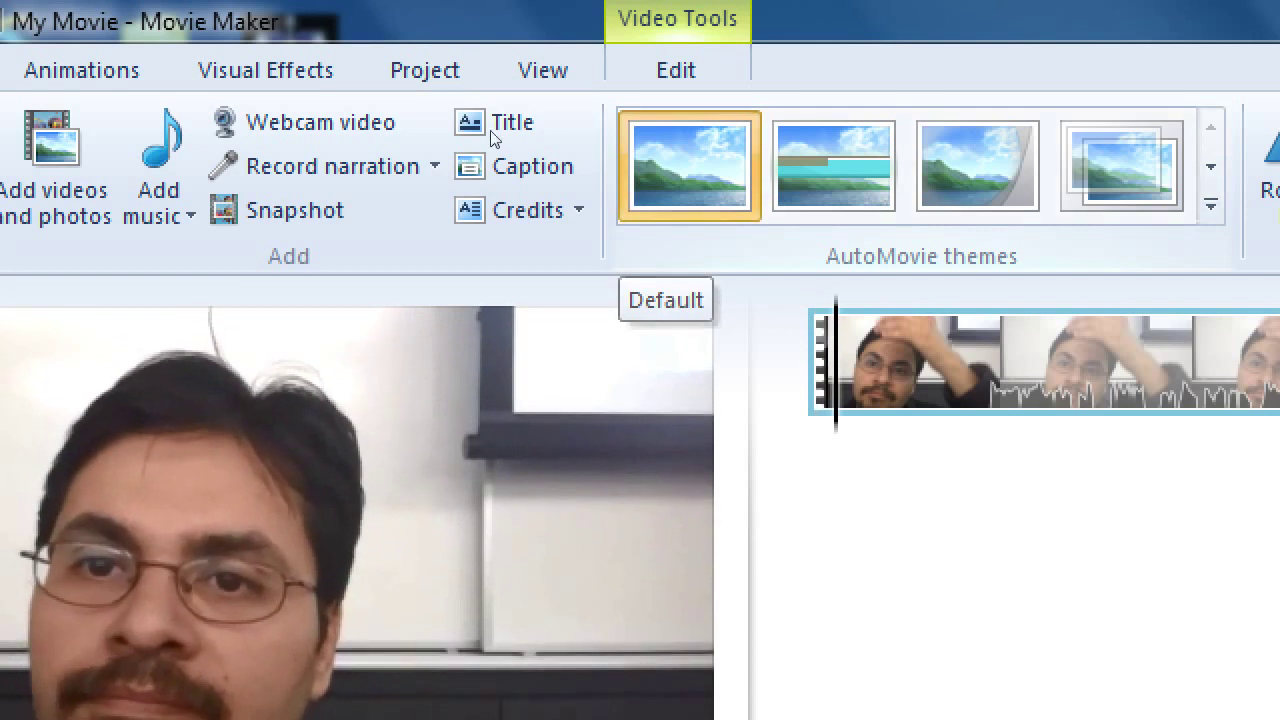
key(space)
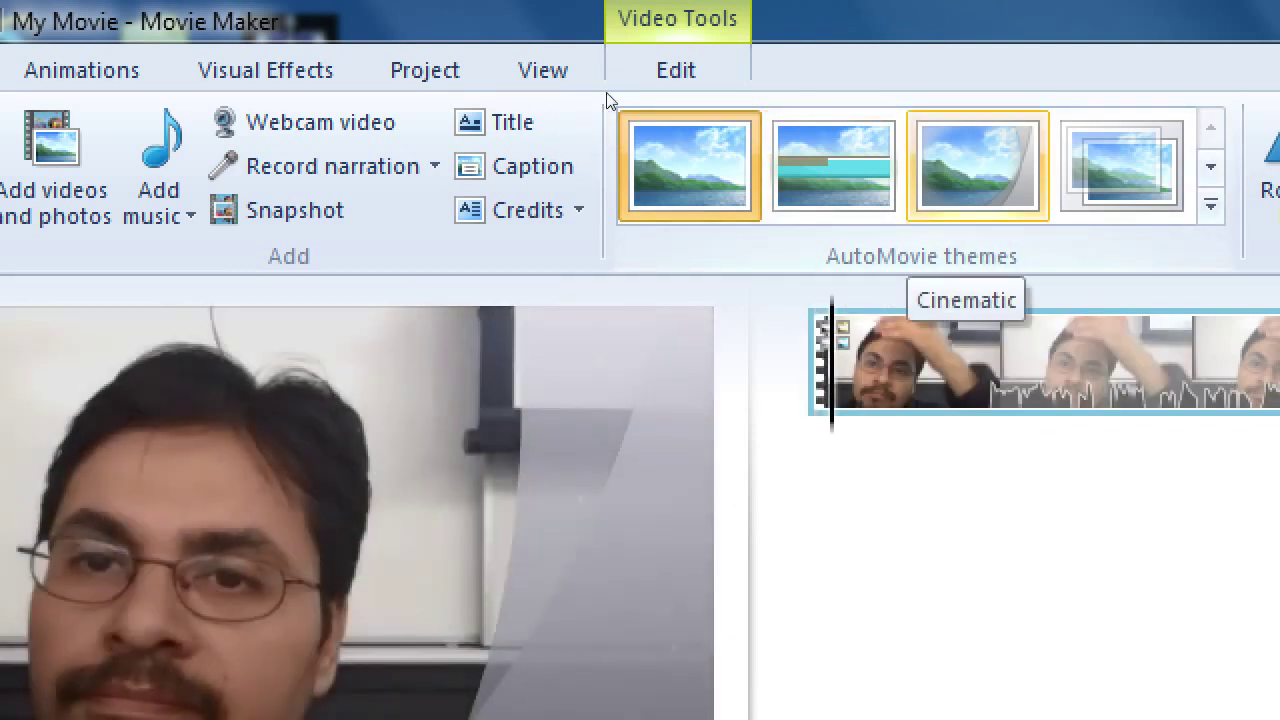
key(super+minus)
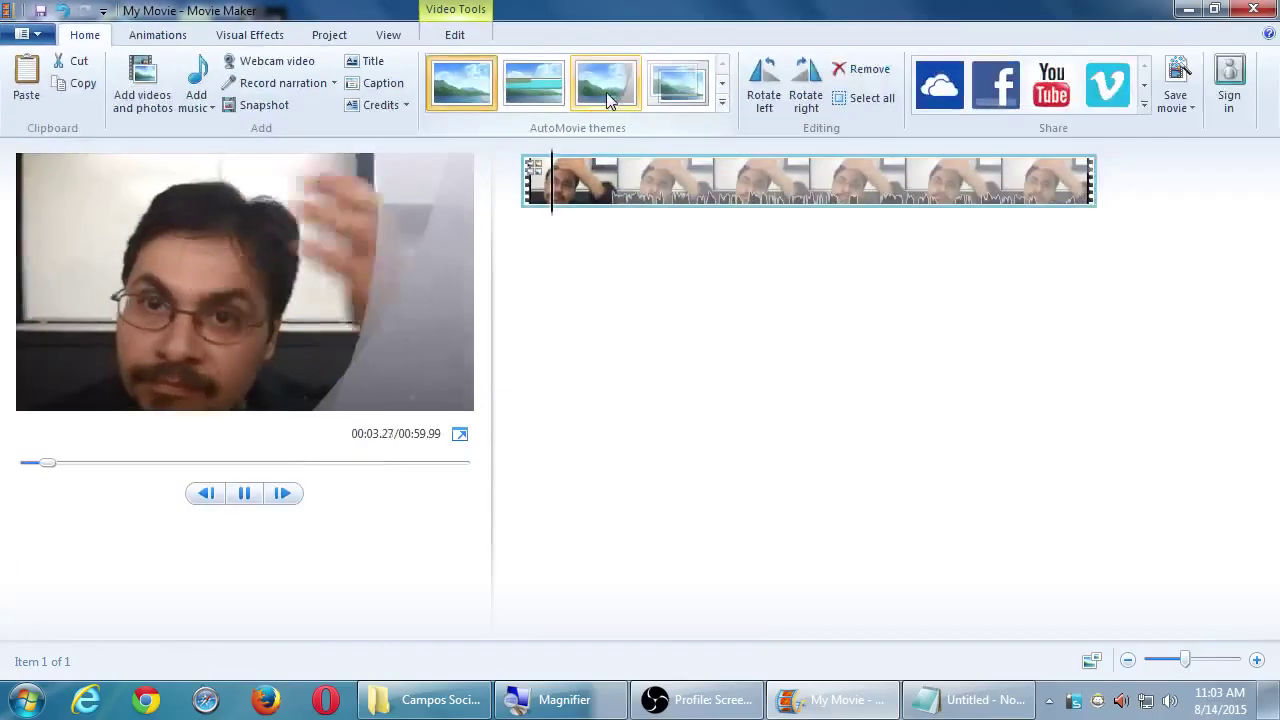
click(697, 100)
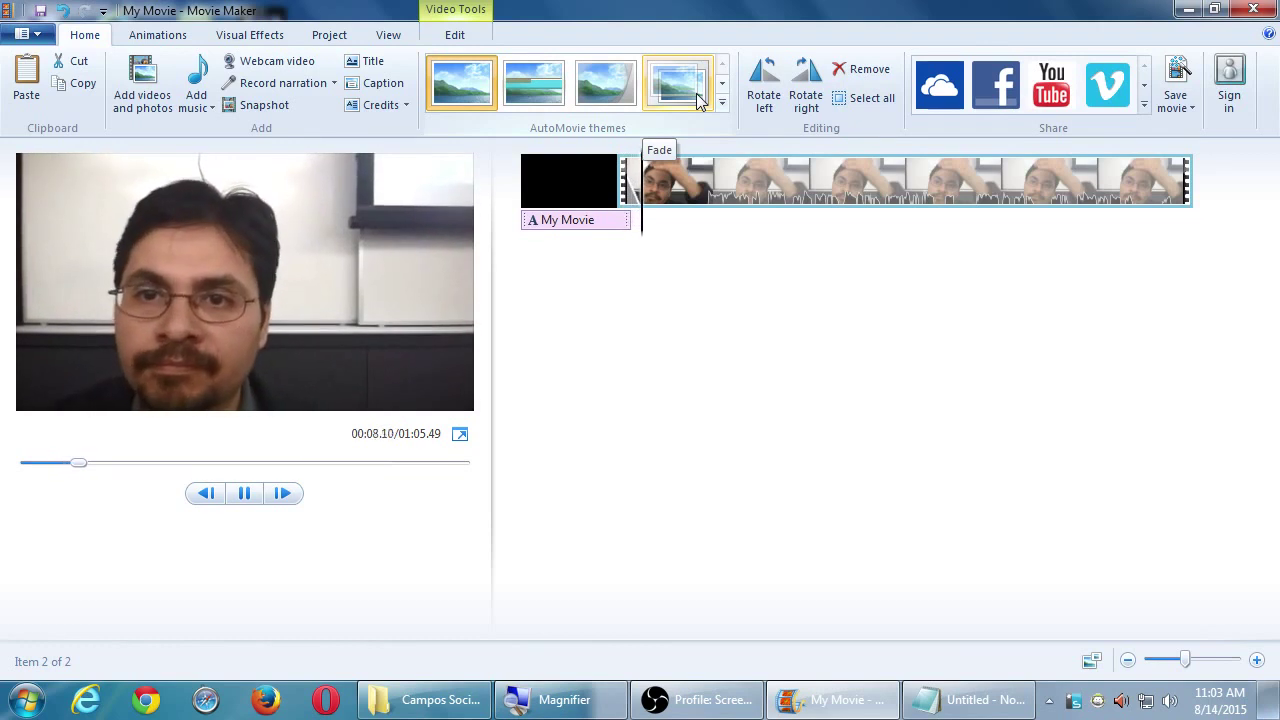
key(ctrl+z)
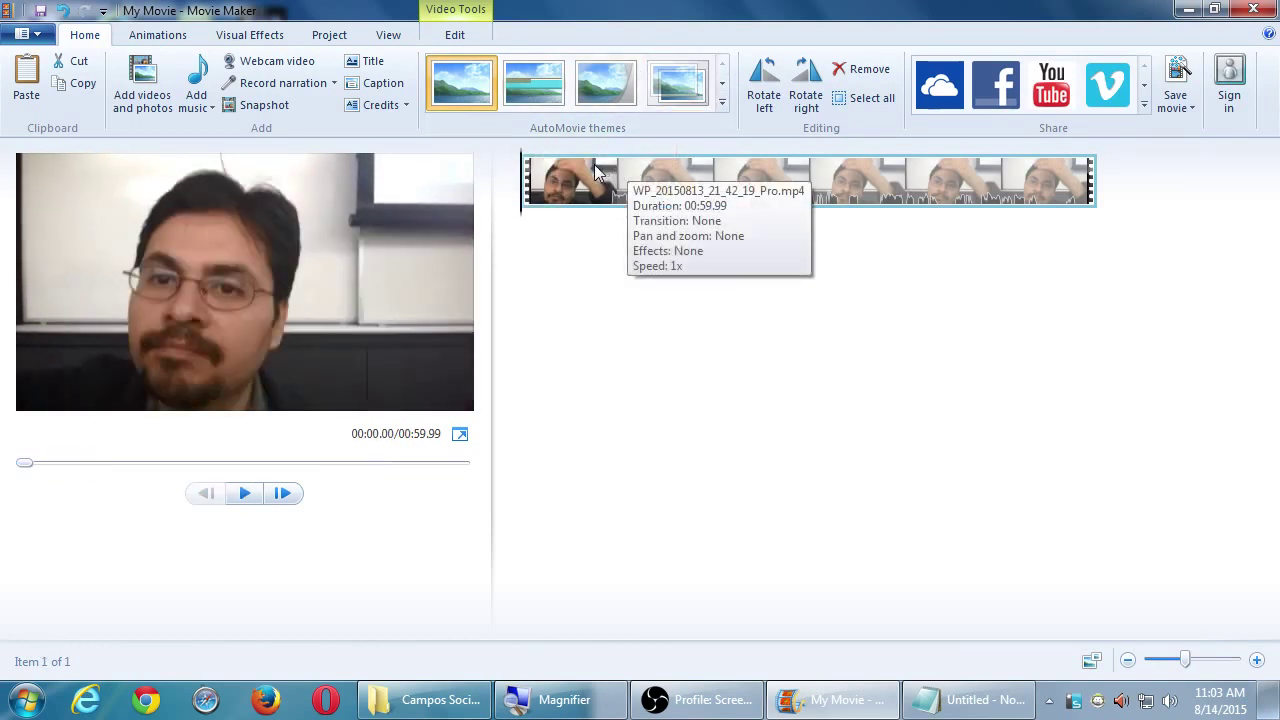
click(672, 100)
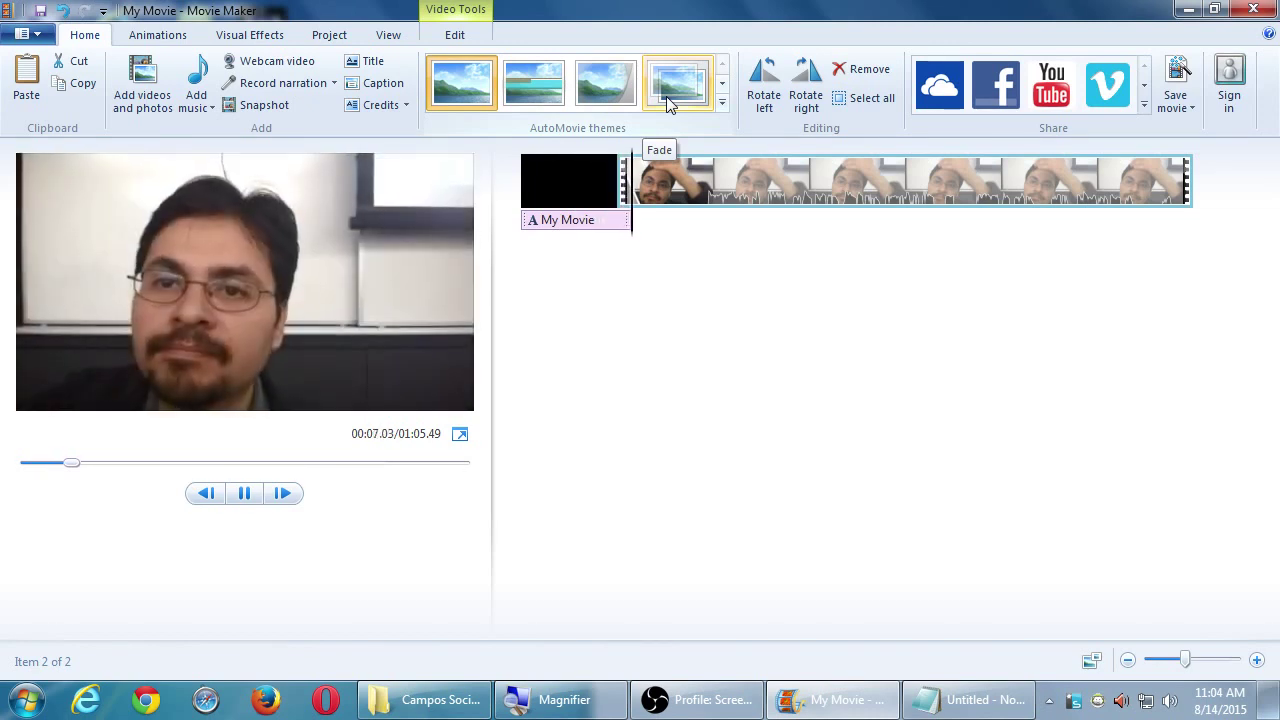
Browse the full set of AutoMovie themes, preview the sepia-toned one on the clip, and leave without applying any
key(ctrl+z)
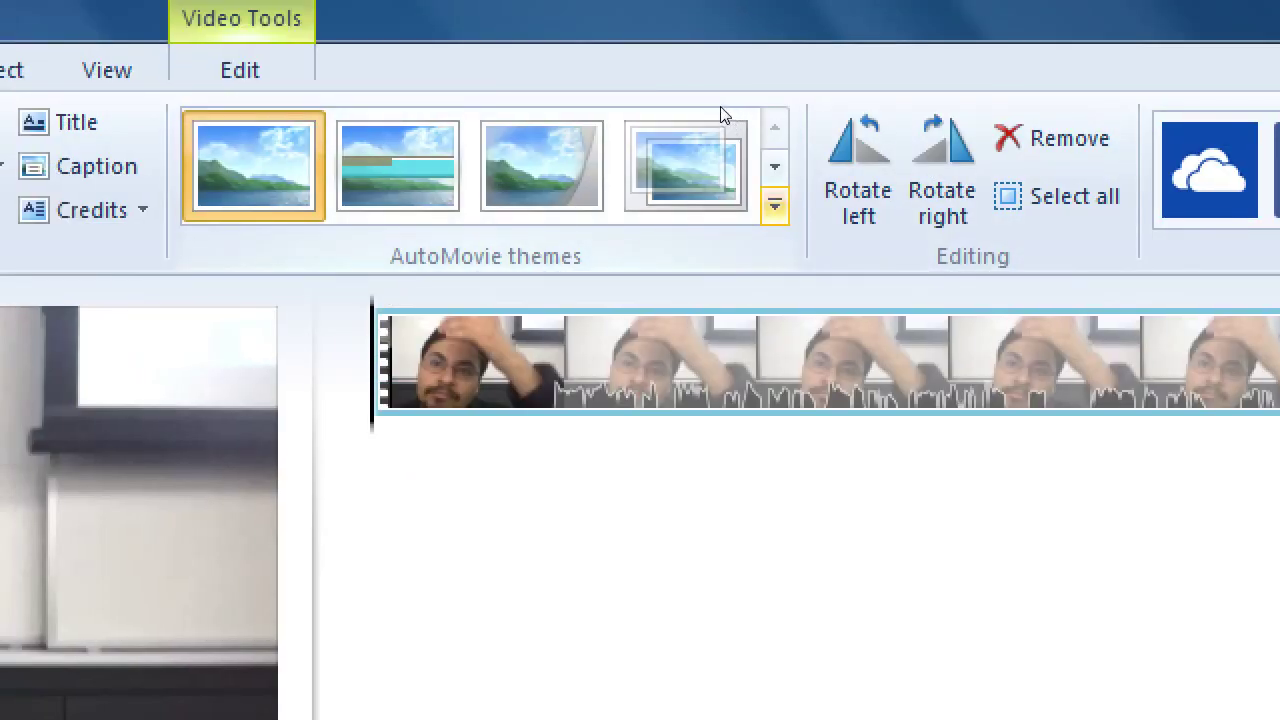
click(774, 205)
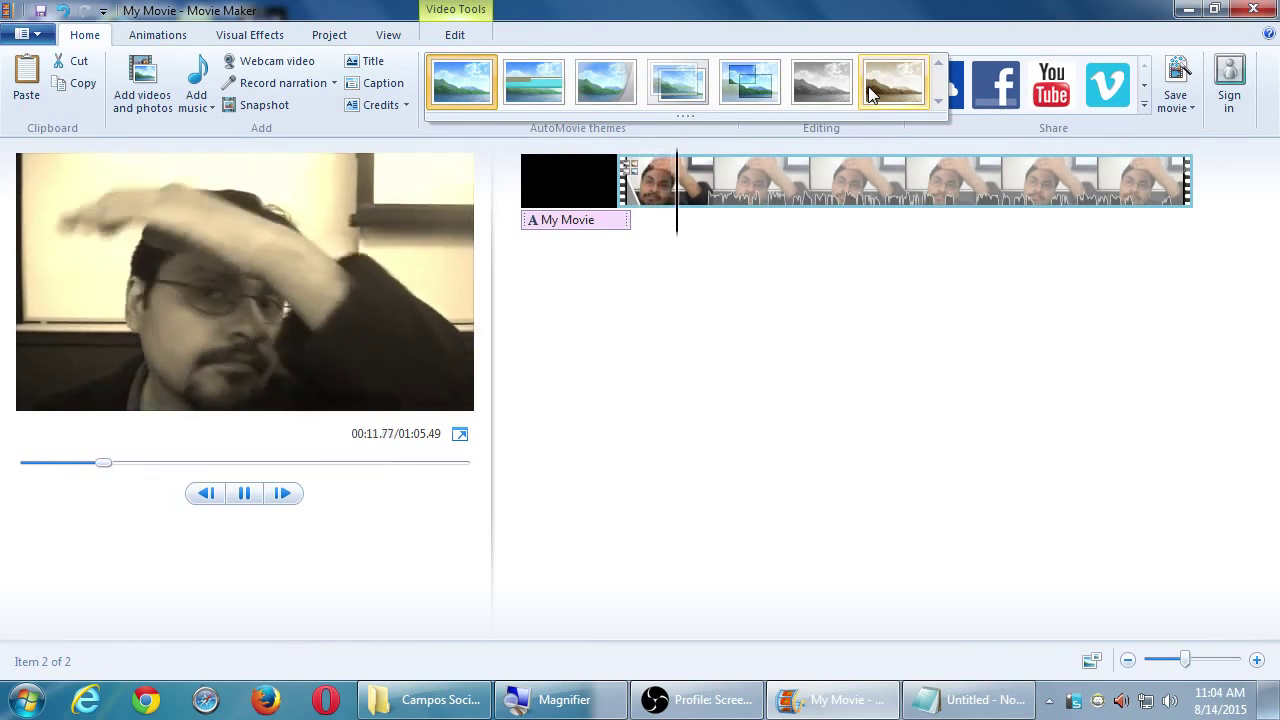
click(864, 16)
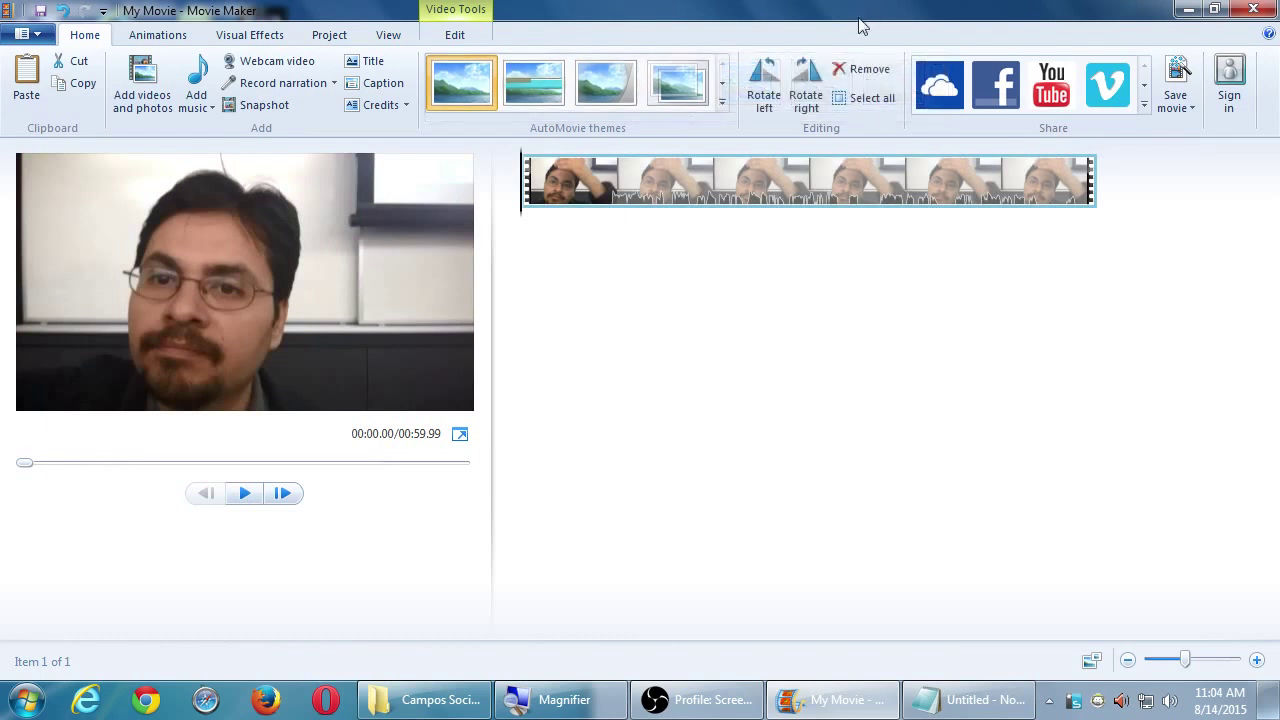
click(722, 103)
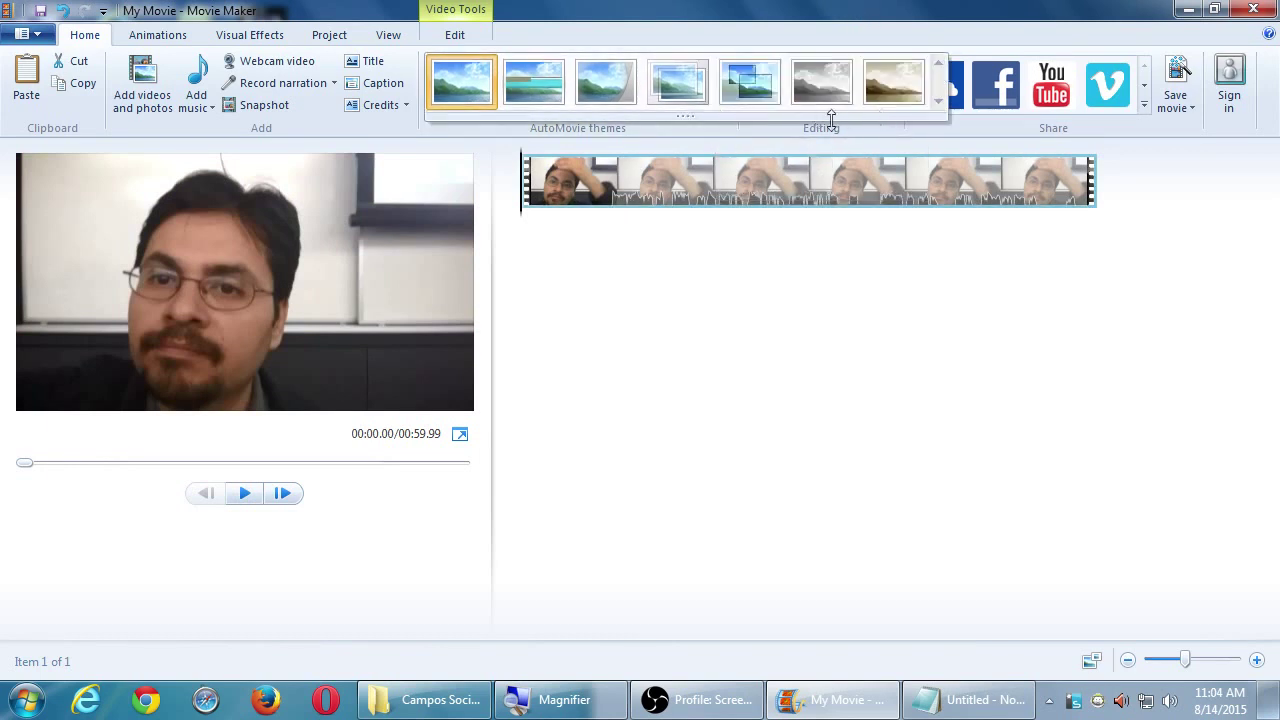
click(790, 26)
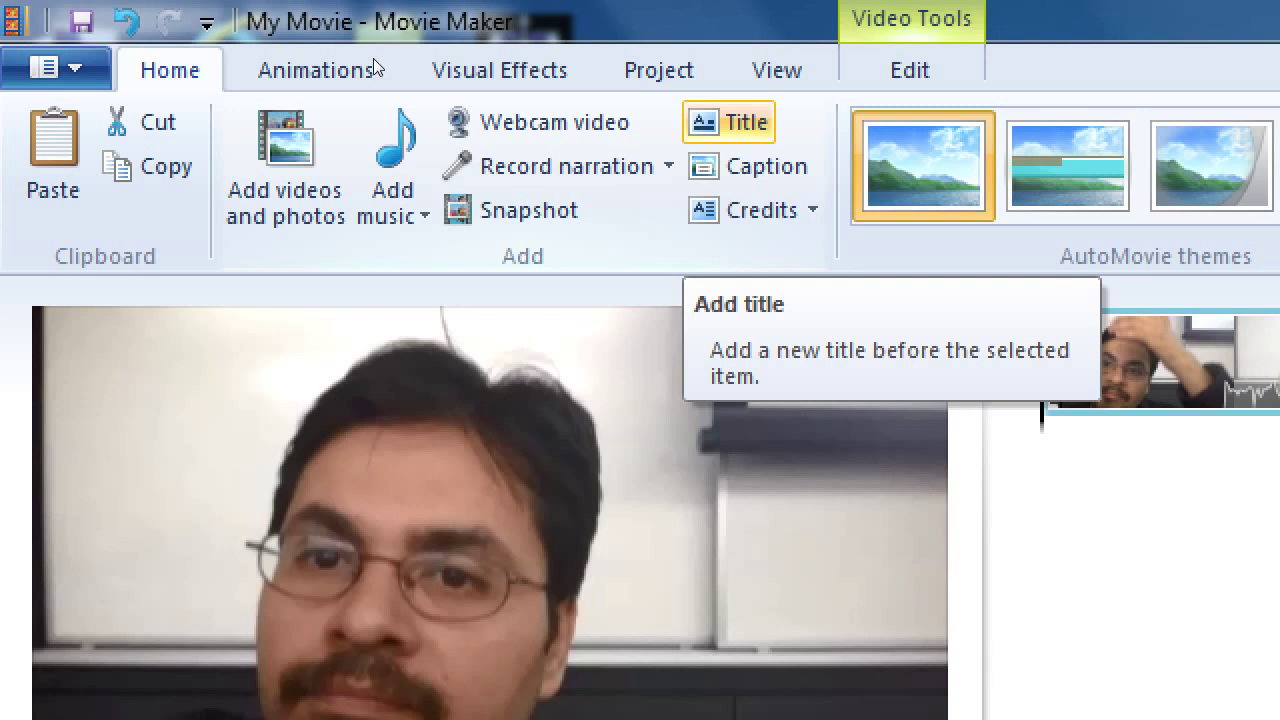
Add a title before the clip with the Zoom in - small text effect, and look through the other text effects
click(731, 122)
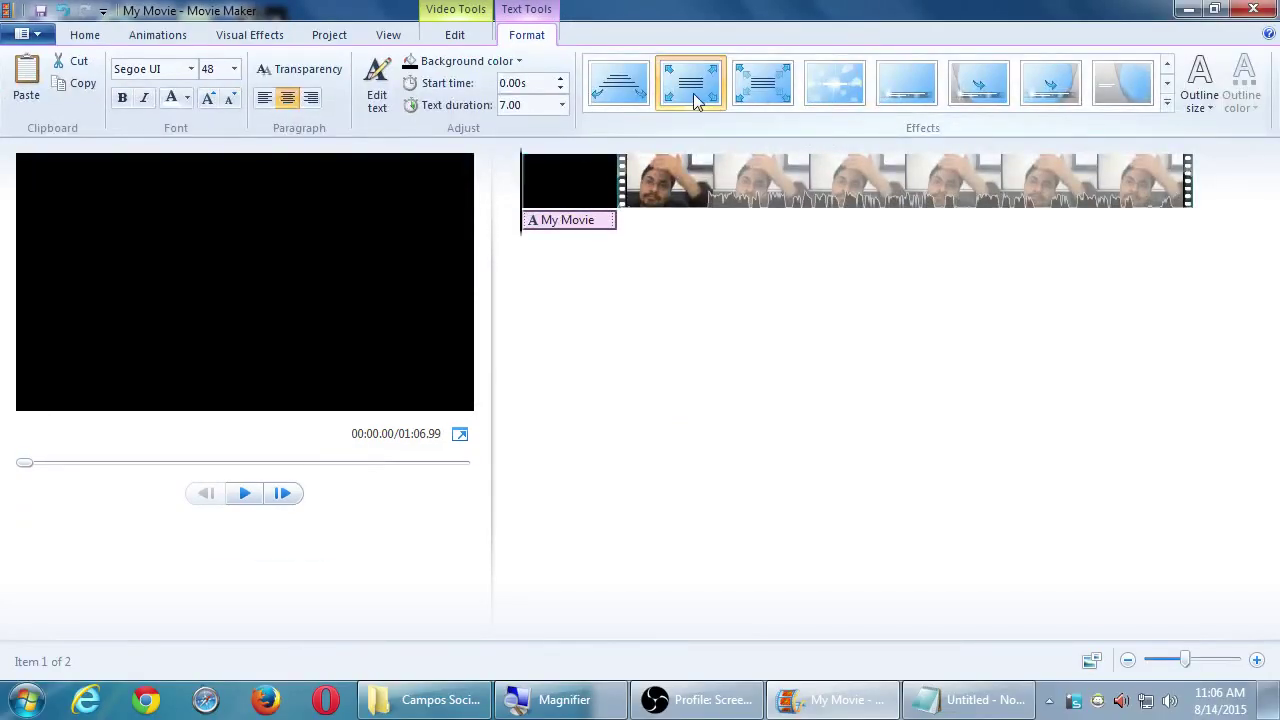
mouse_move(697, 101)
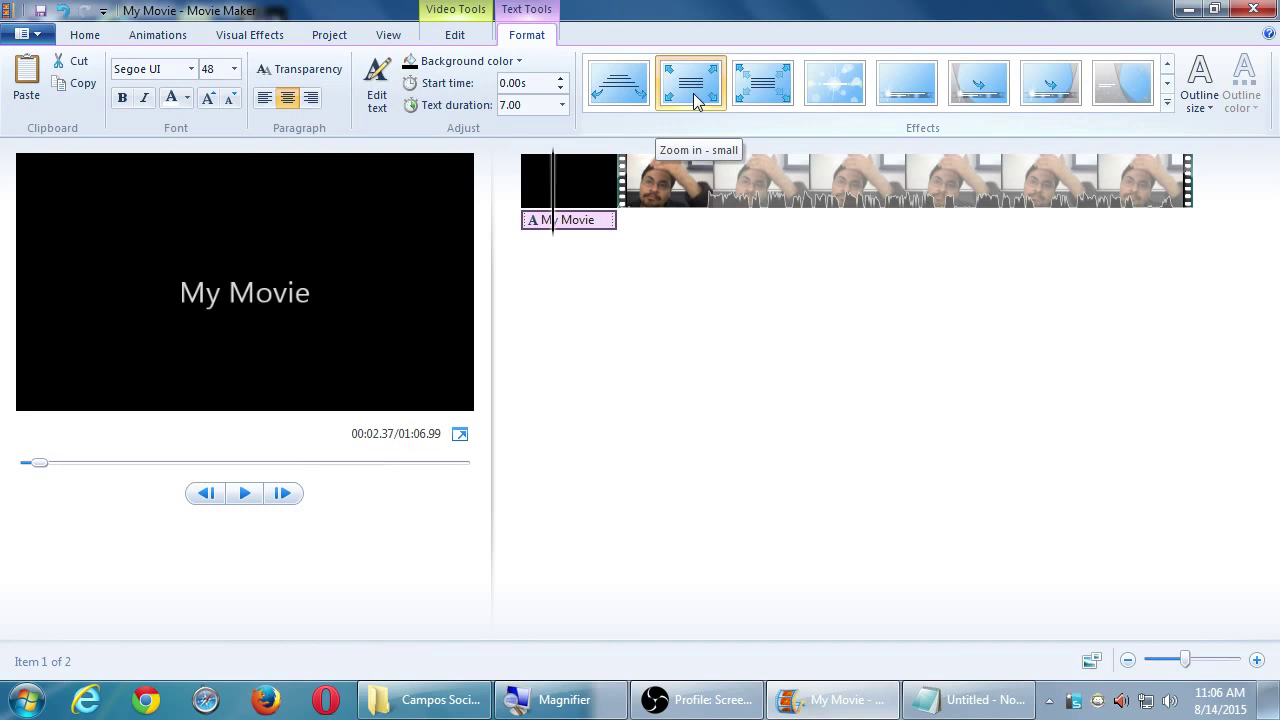
click(697, 101)
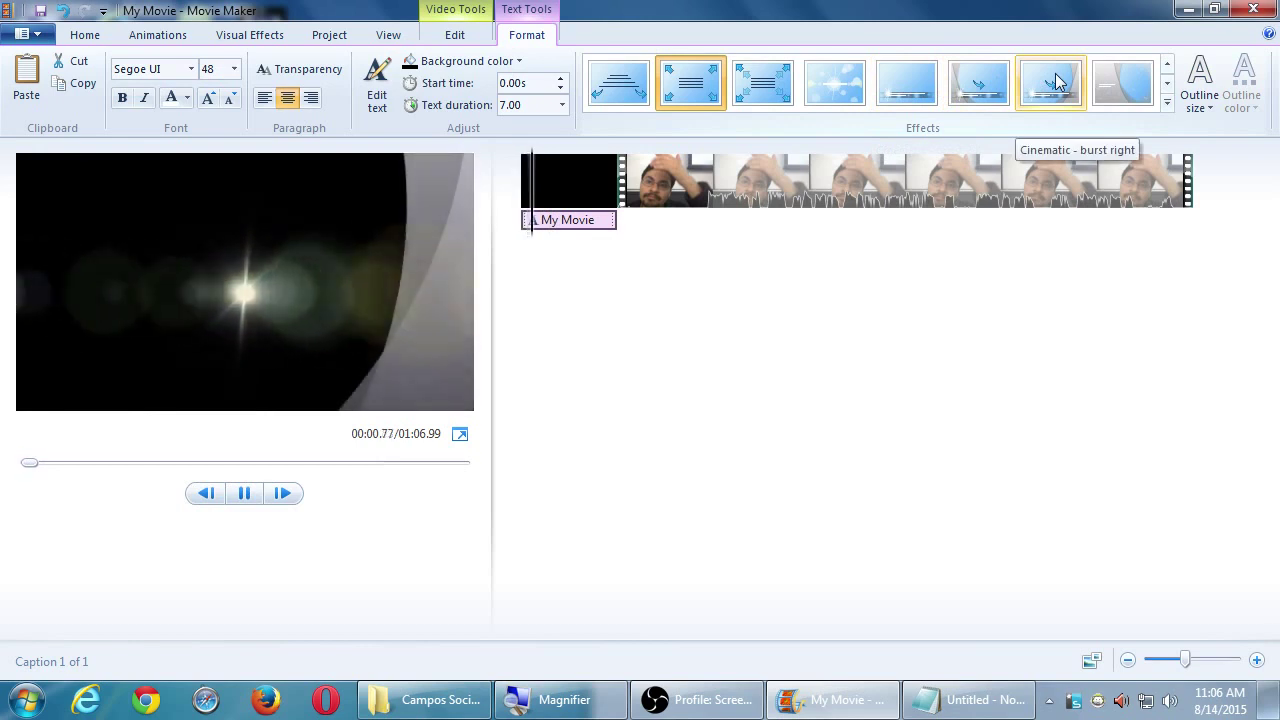
click(1167, 104)
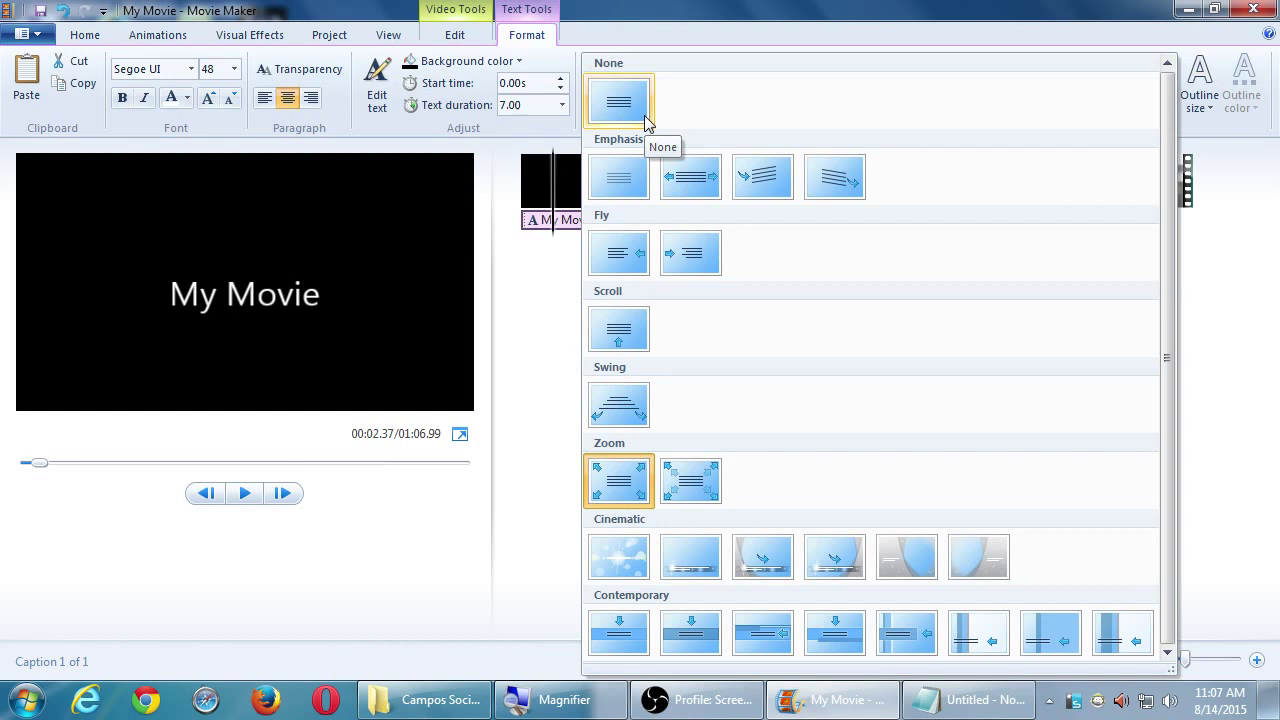
click(690, 9)
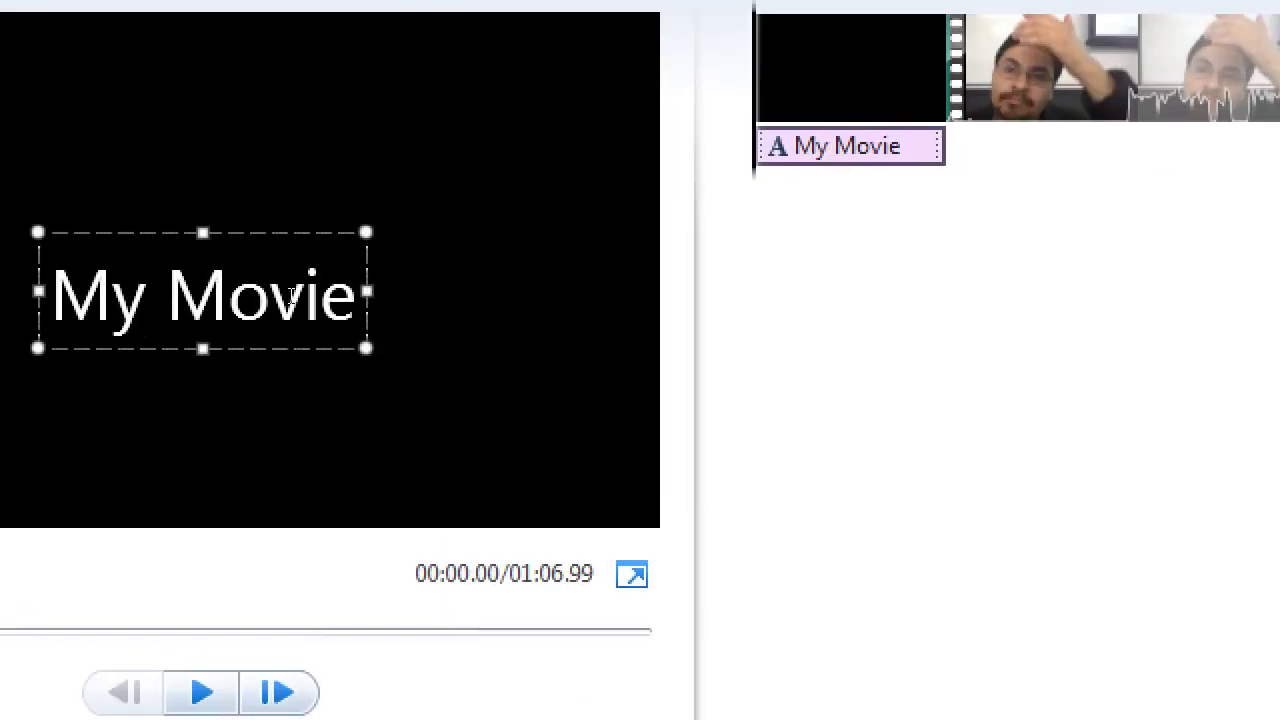
Replace the title's text with "LG-730 Review" and play the movie through the title to check it
key(ctrl+a)
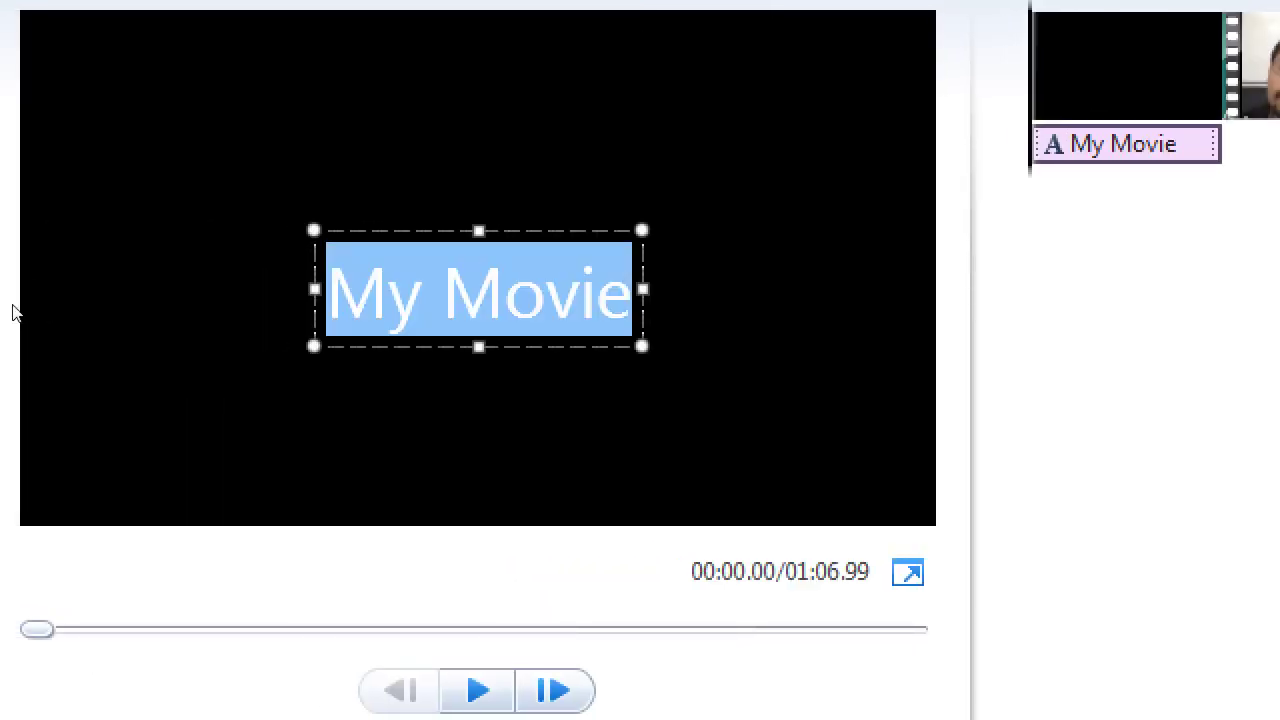
text(LG-7)
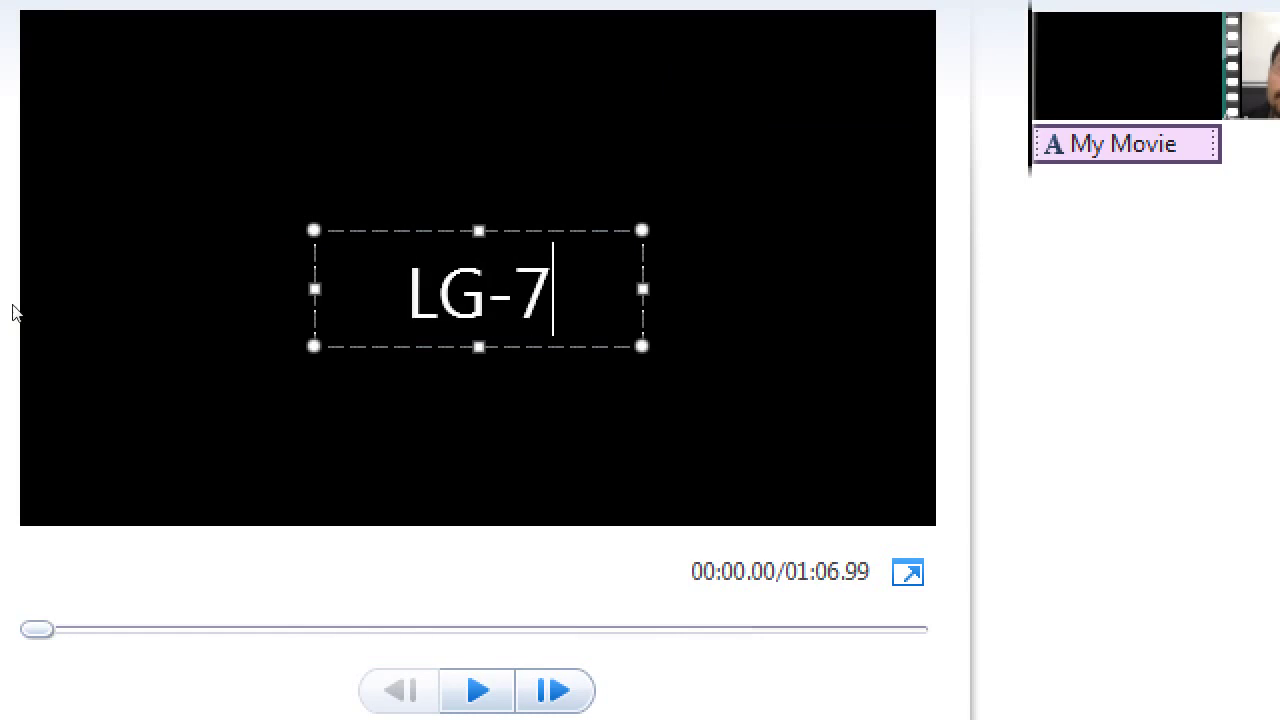
text(30 Review)
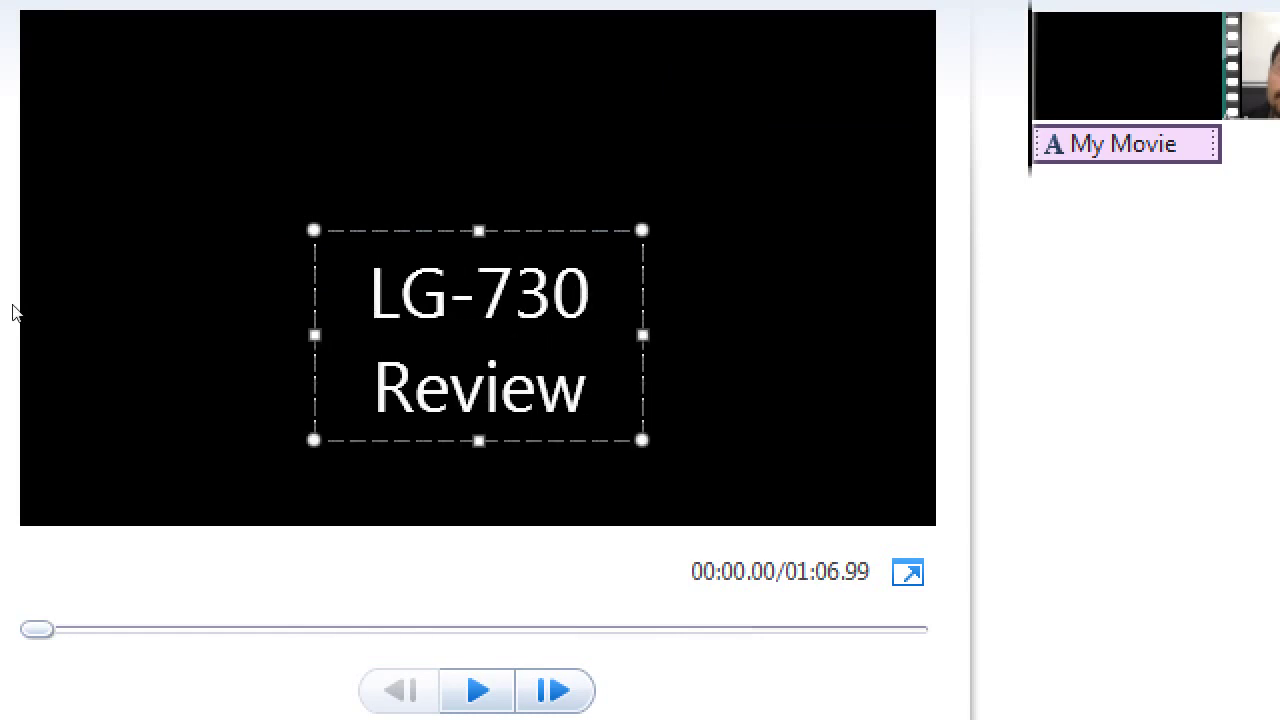
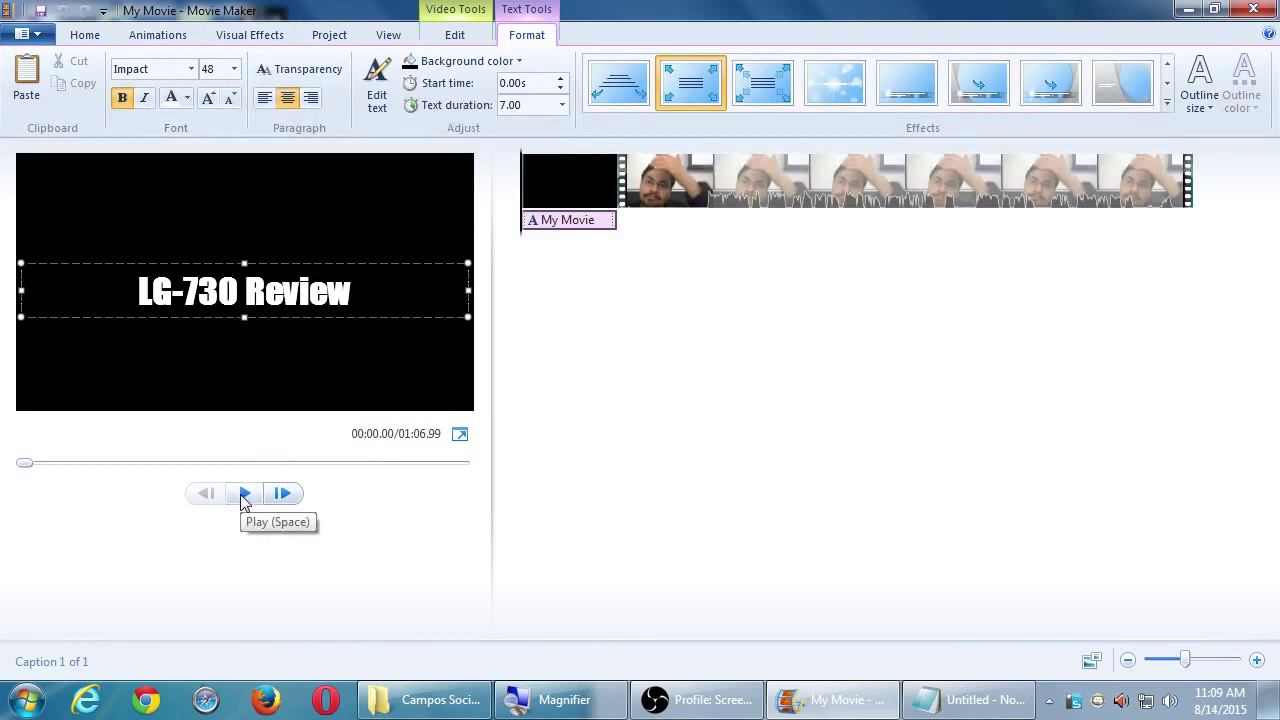
click(243, 494)
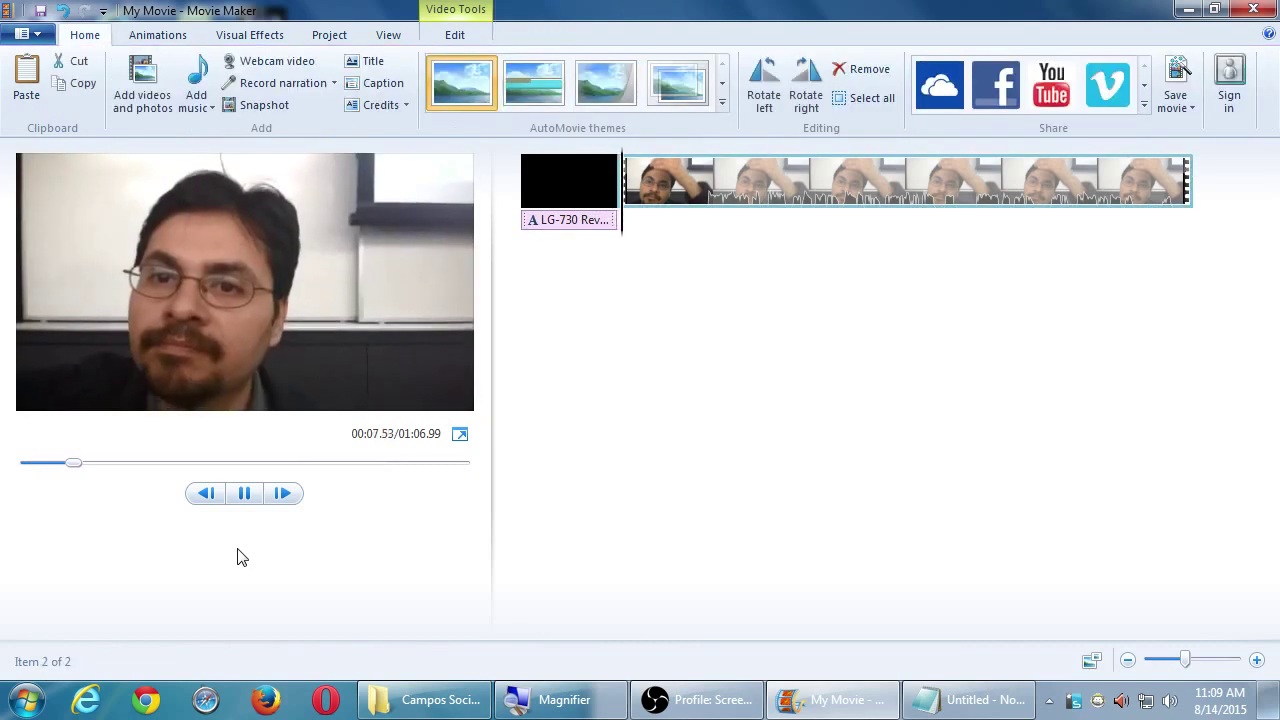
click(247, 496)
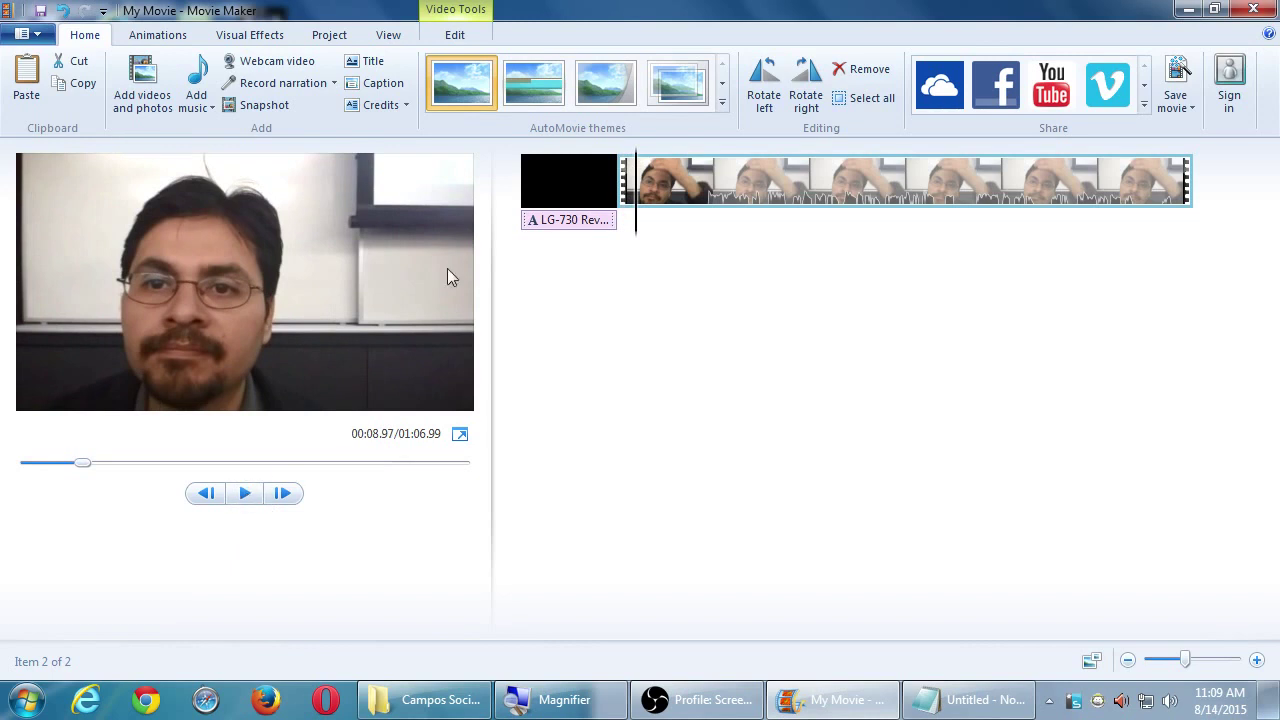
Edit the opening title's text to read "My LG-730 Review by" followed by the author's full name
click(548, 182)
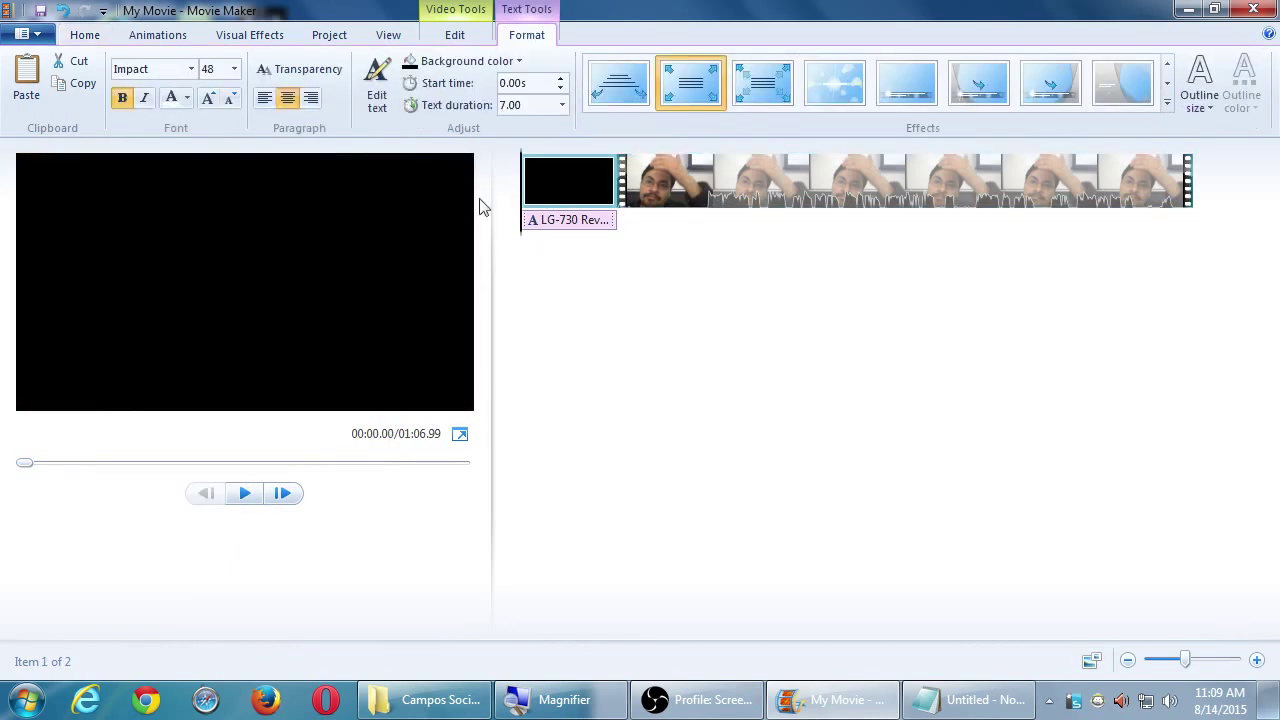
click(560, 190)
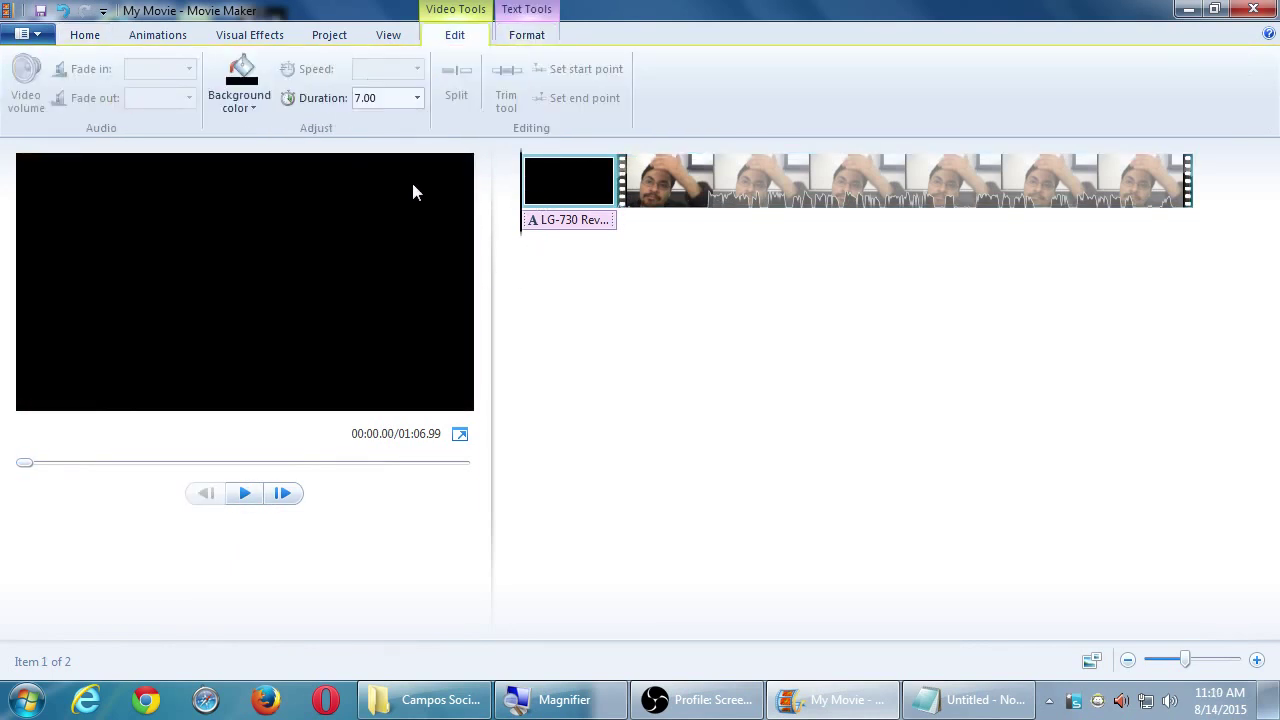
click(527, 36)
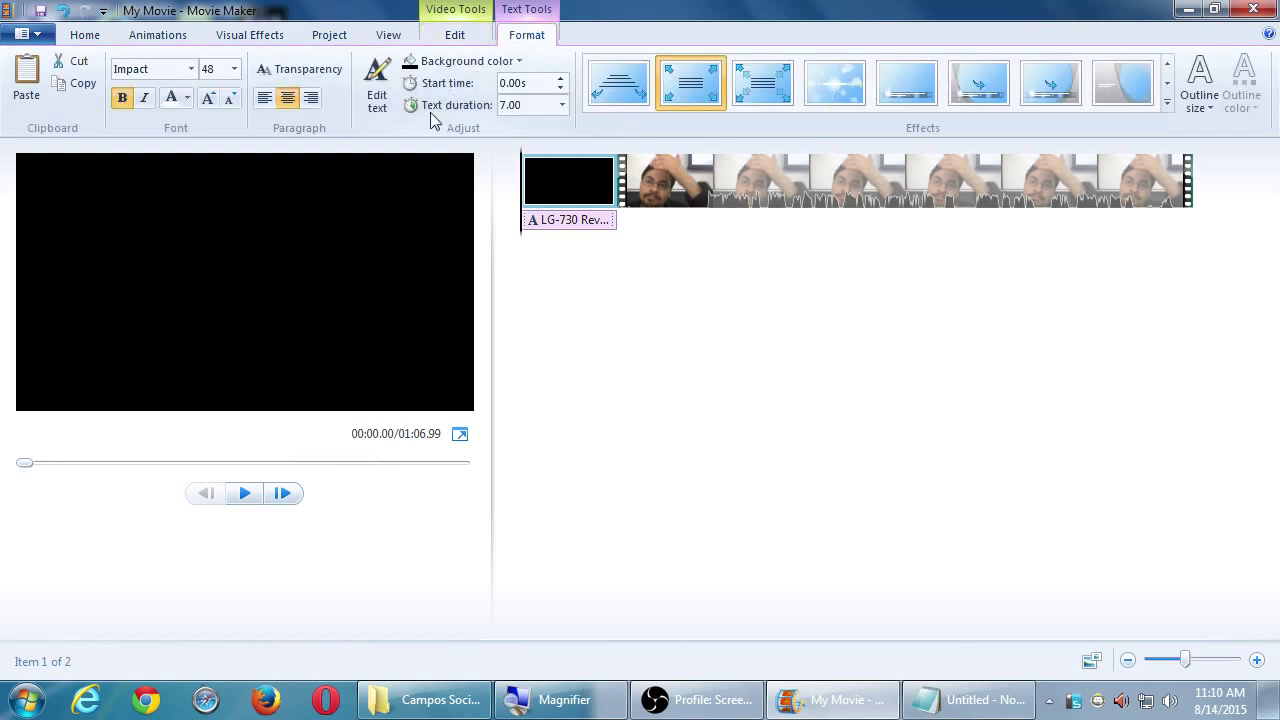
click(380, 100)
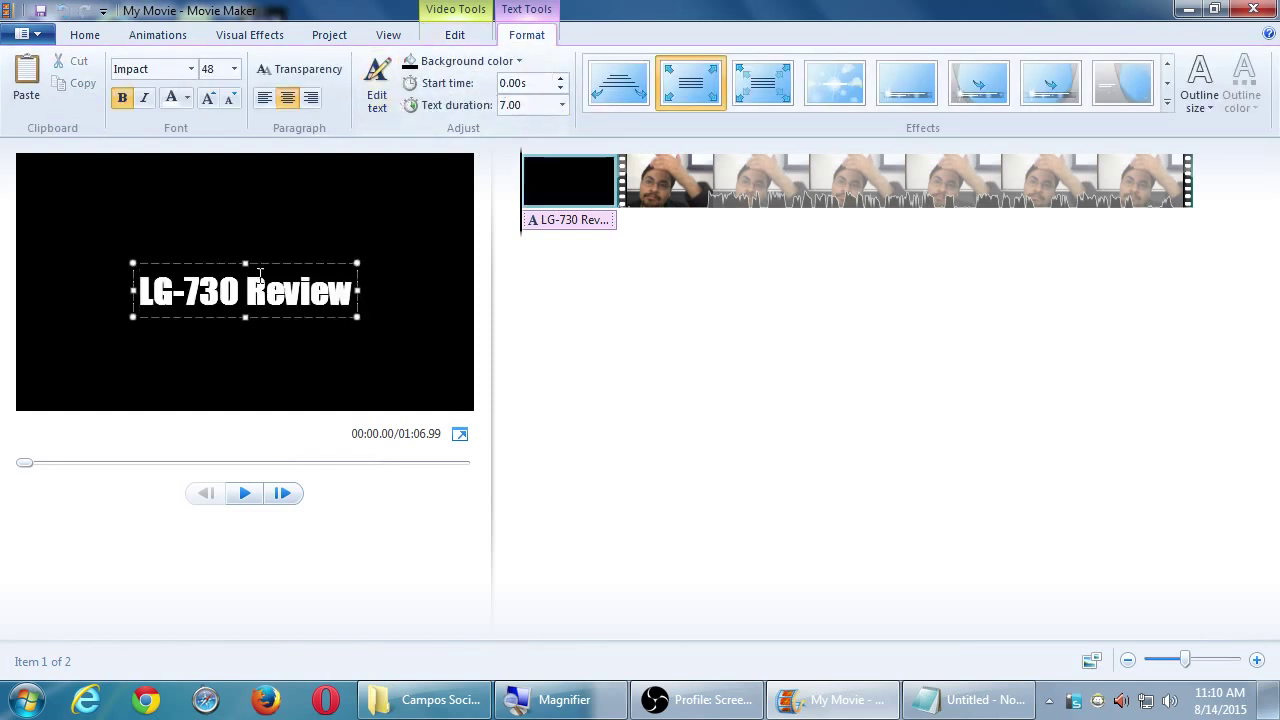
text(My)
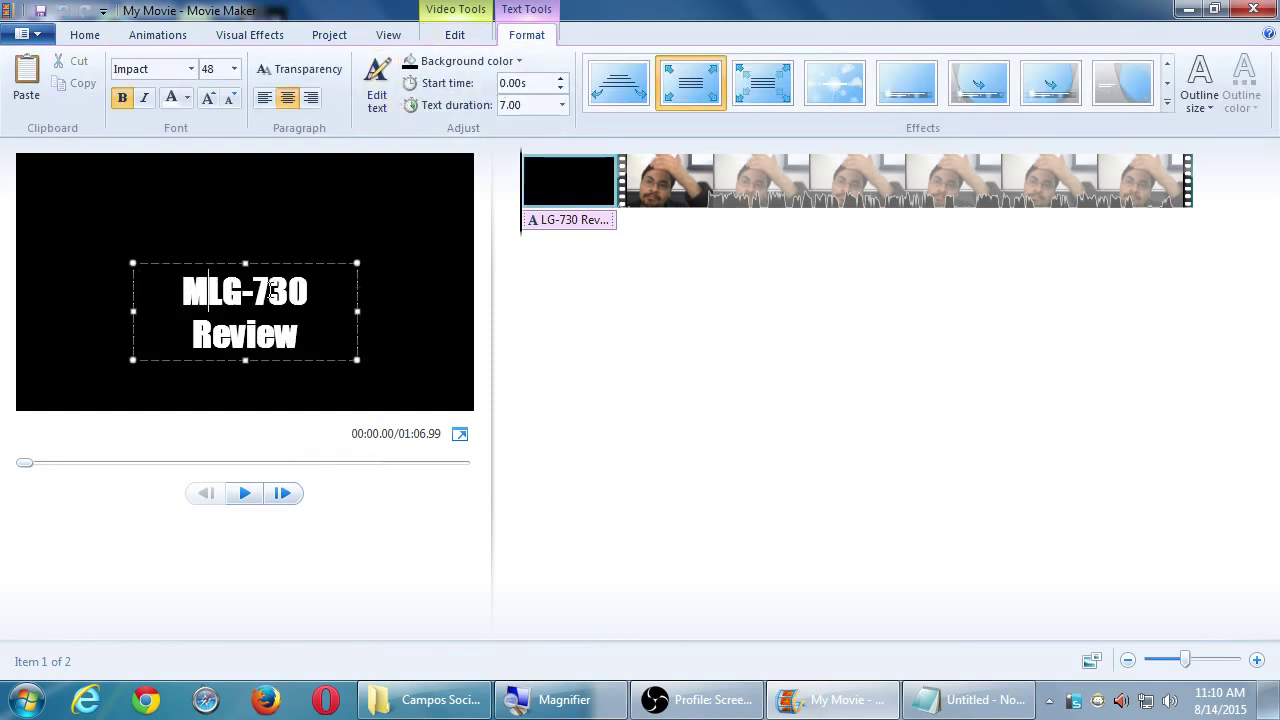
key(End)
text(v)
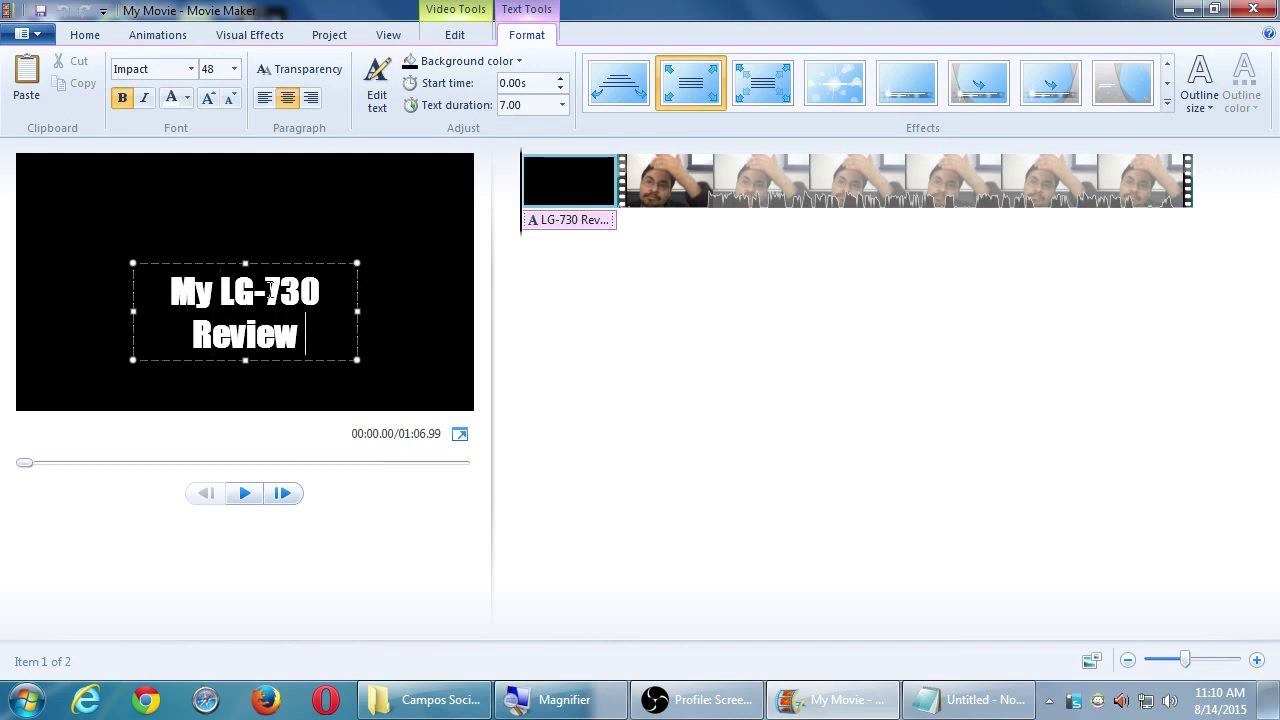
key(BackSpace)
text(by Victor Campso)
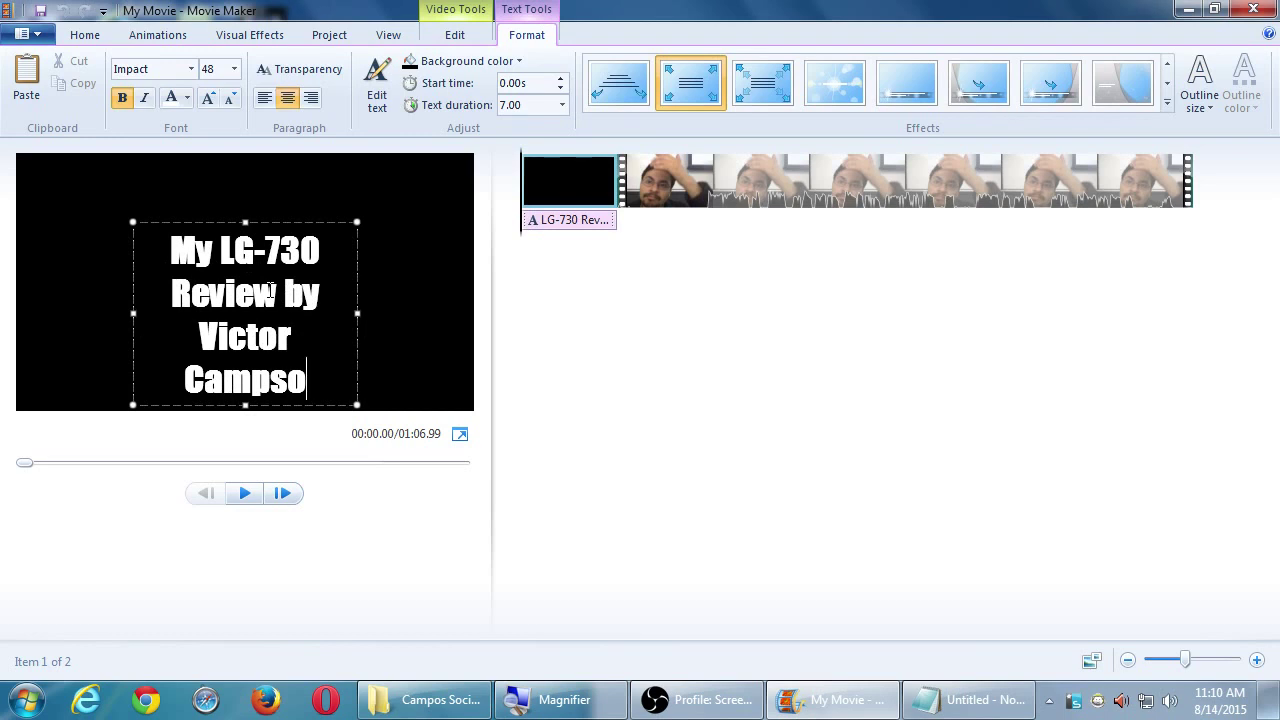
key(BackSpace)
key(BackSpace)
text(os)
Play the movie through the edited title, pause it, and scrub back to view the title text partway through
click(245, 494)
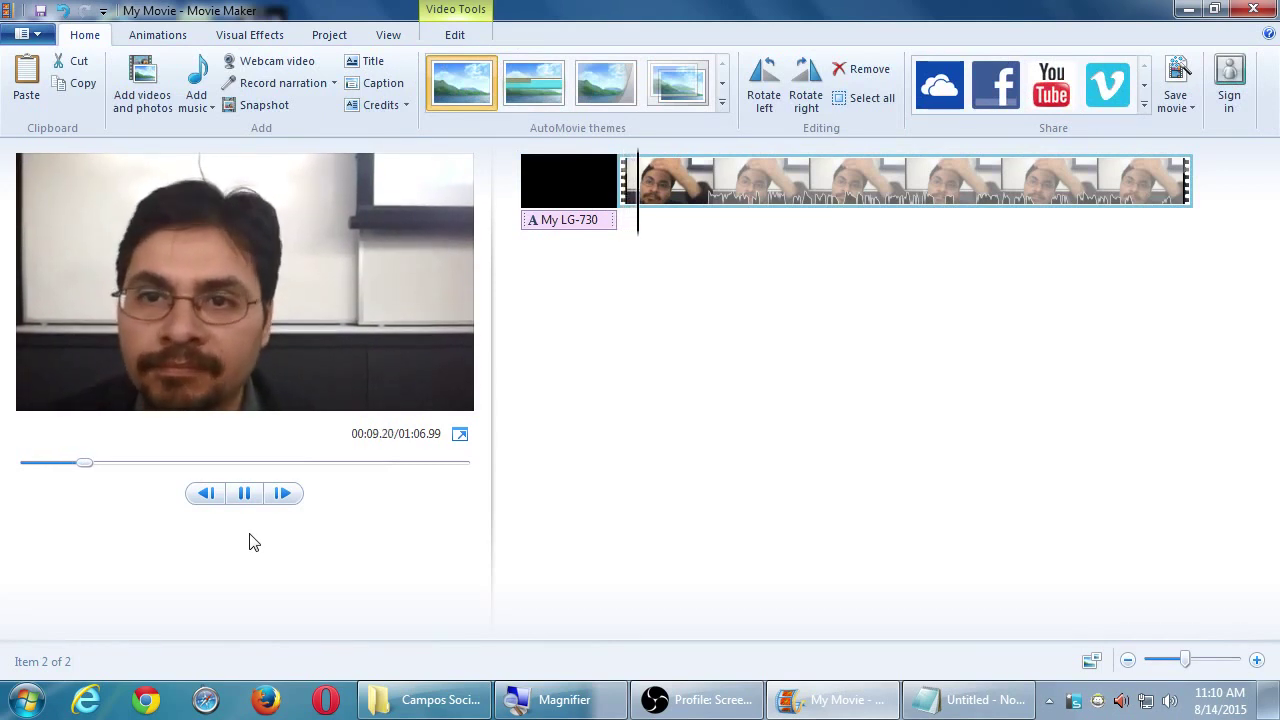
click(243, 494)
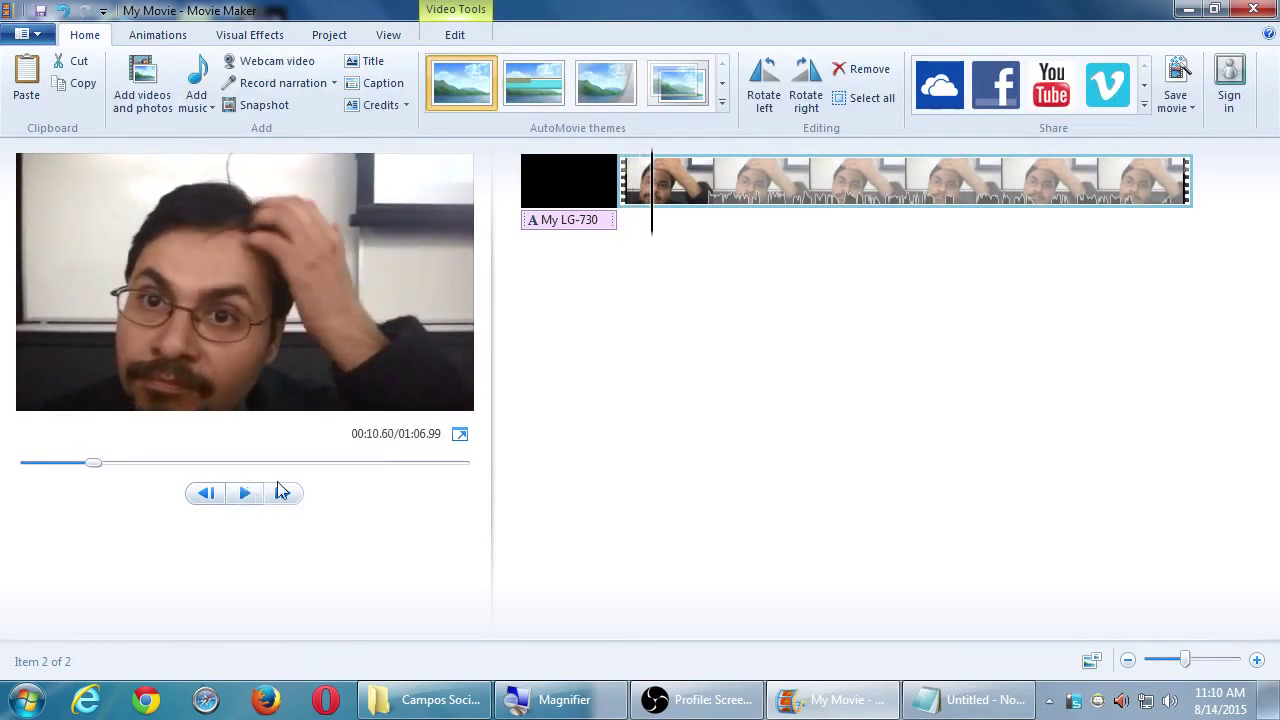
click(632, 228)
click(505, 230)
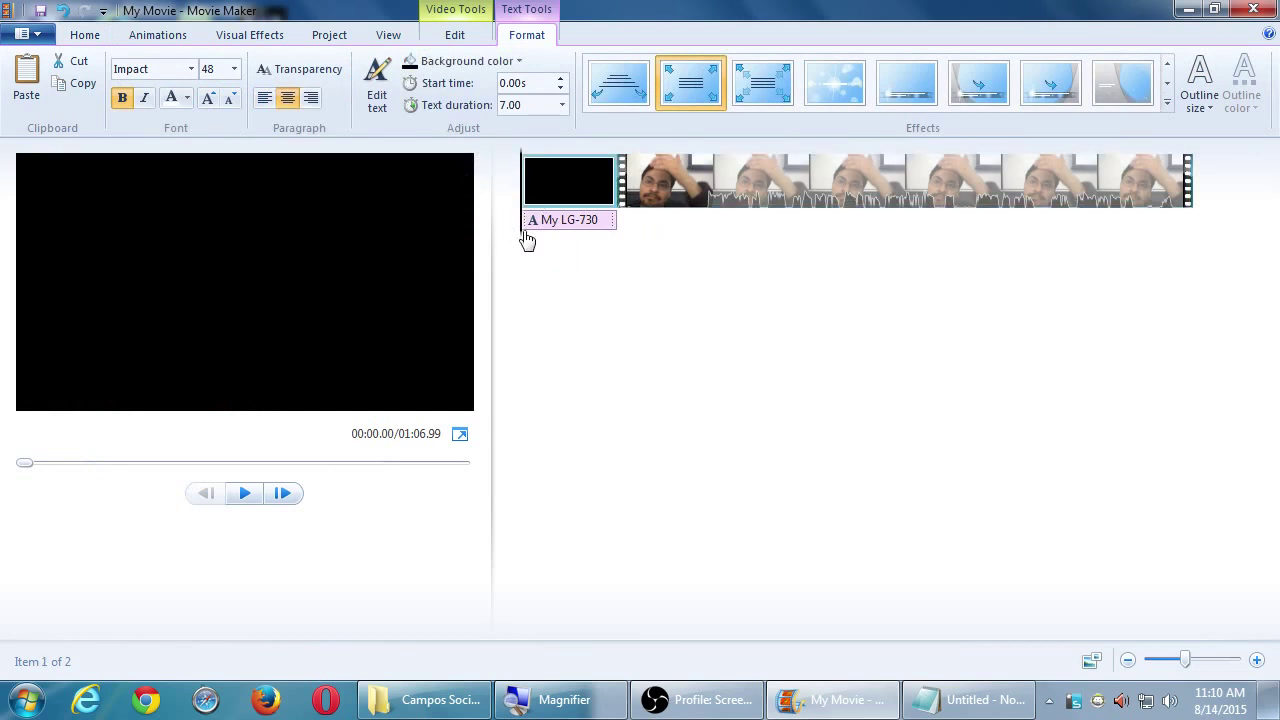
drag(527, 241, 588, 237)
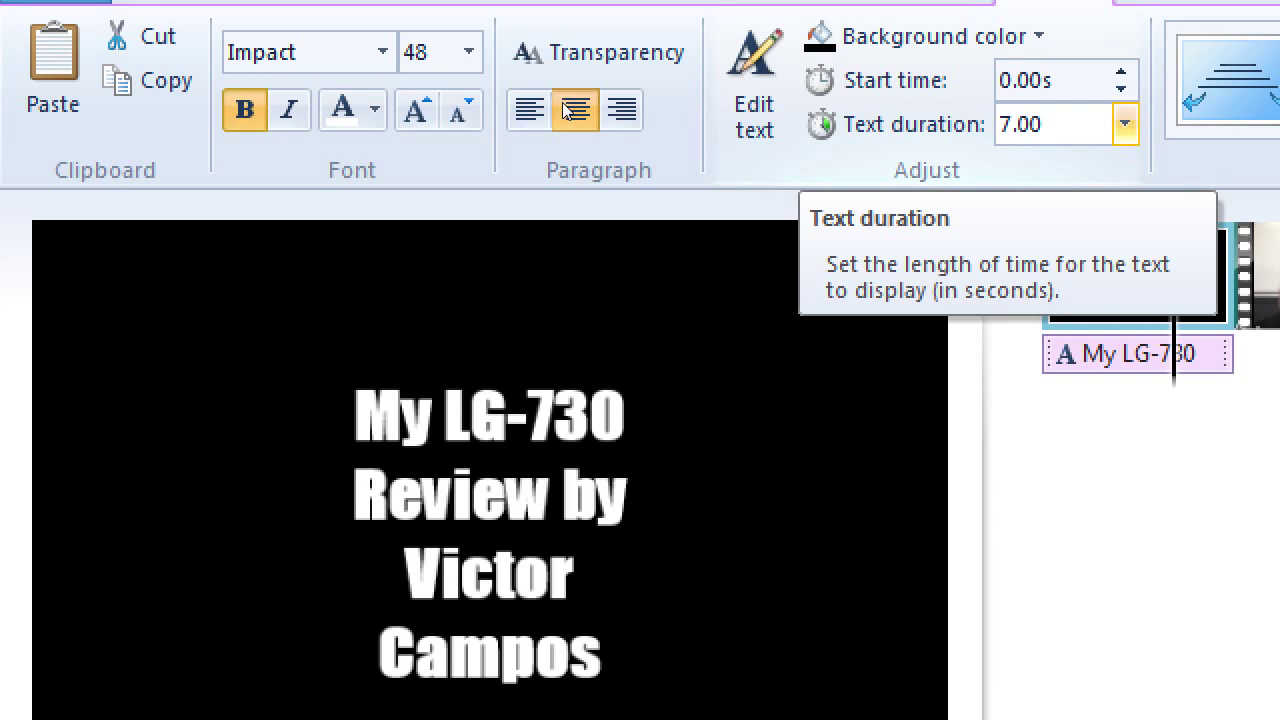
Set the title's text duration to 10.00 seconds
click(1124, 124)
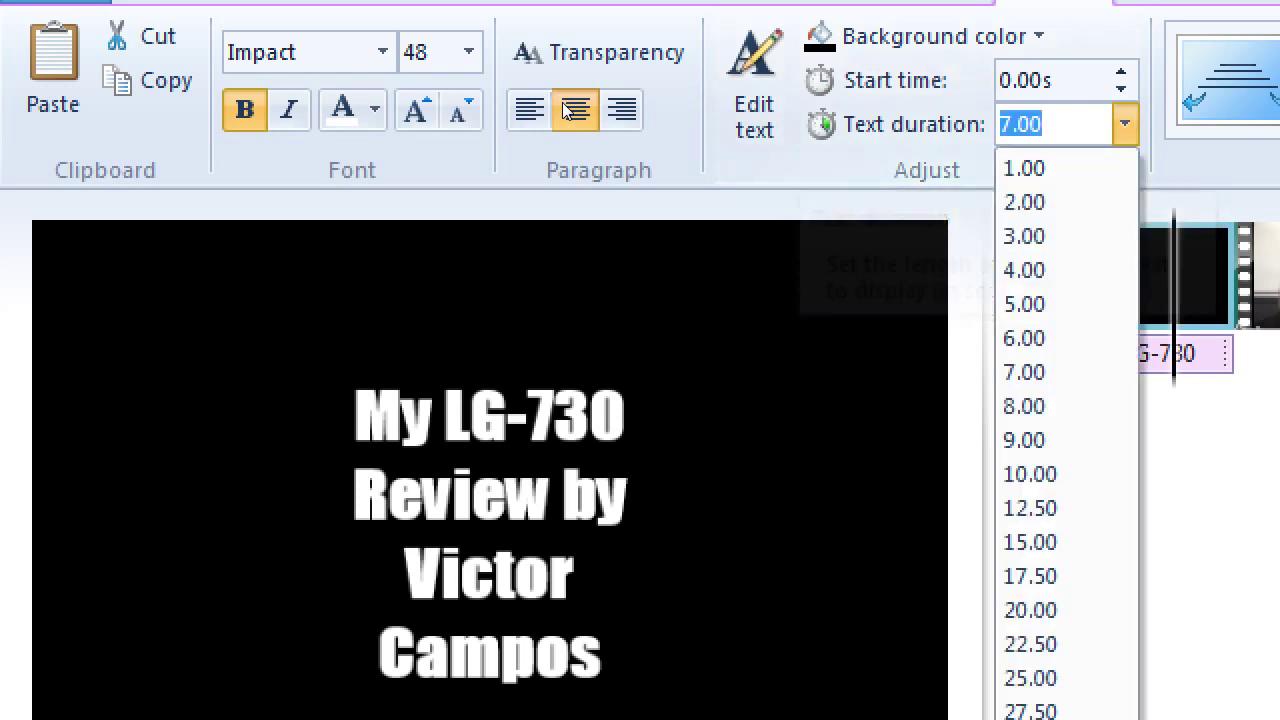
click(519, 280)
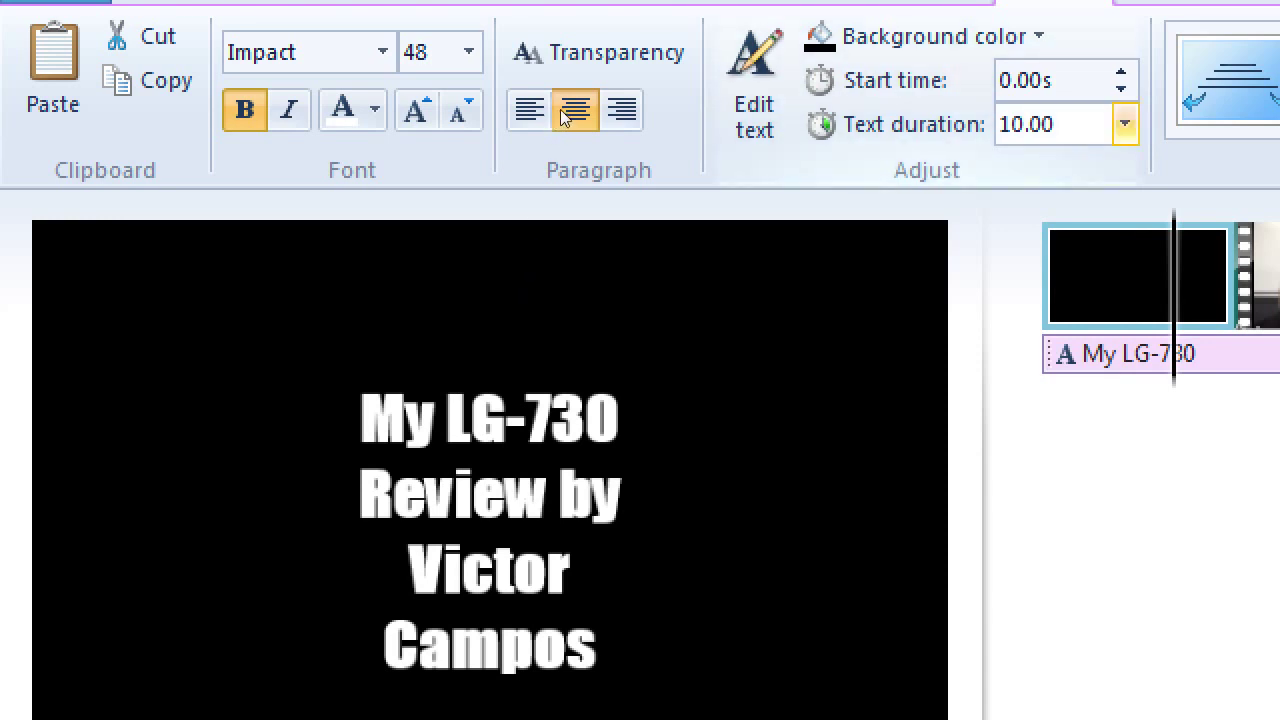
click(1124, 124)
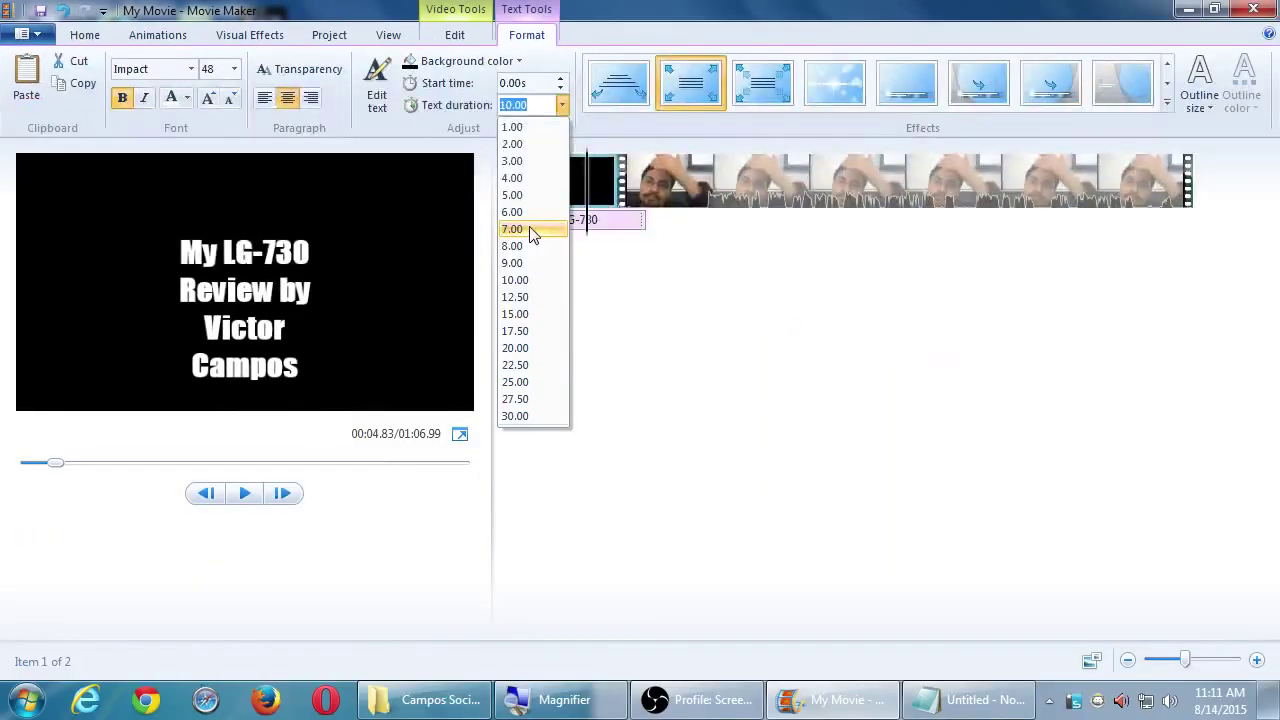
click(250, 335)
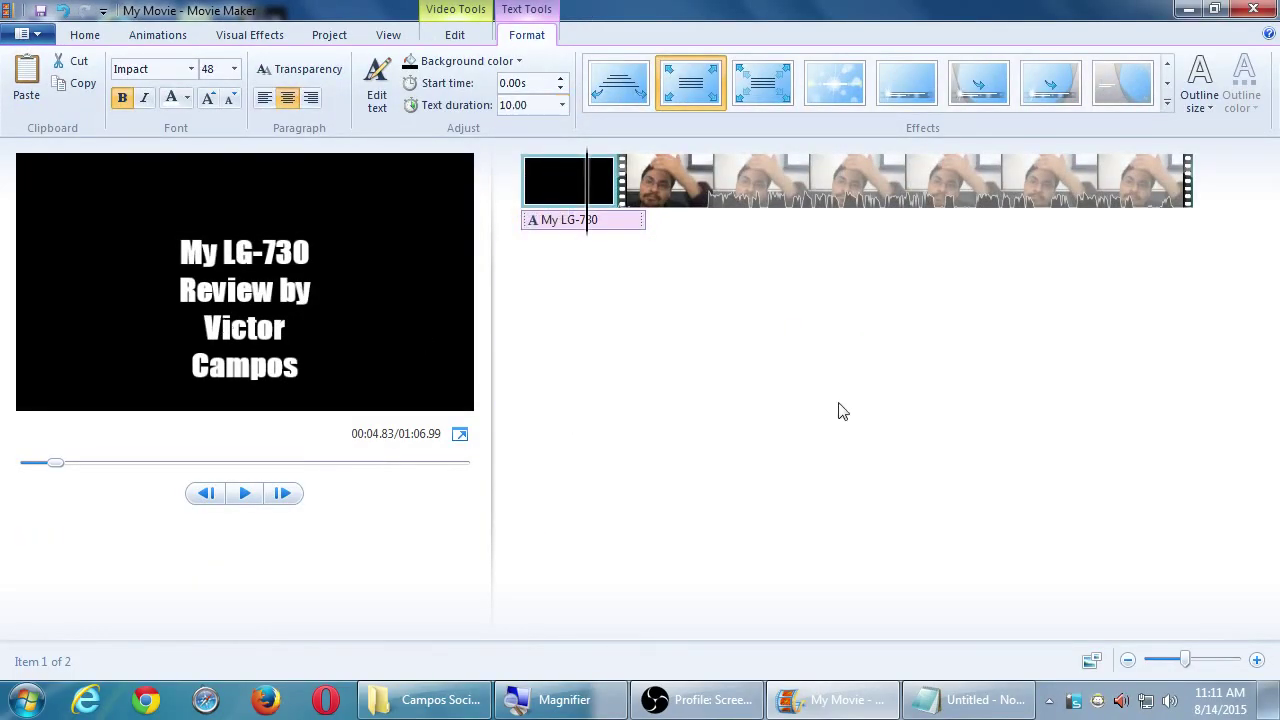
Play and scrub across the point where the title text overlaps the clip, stopping at the 9-second mark
click(243, 494)
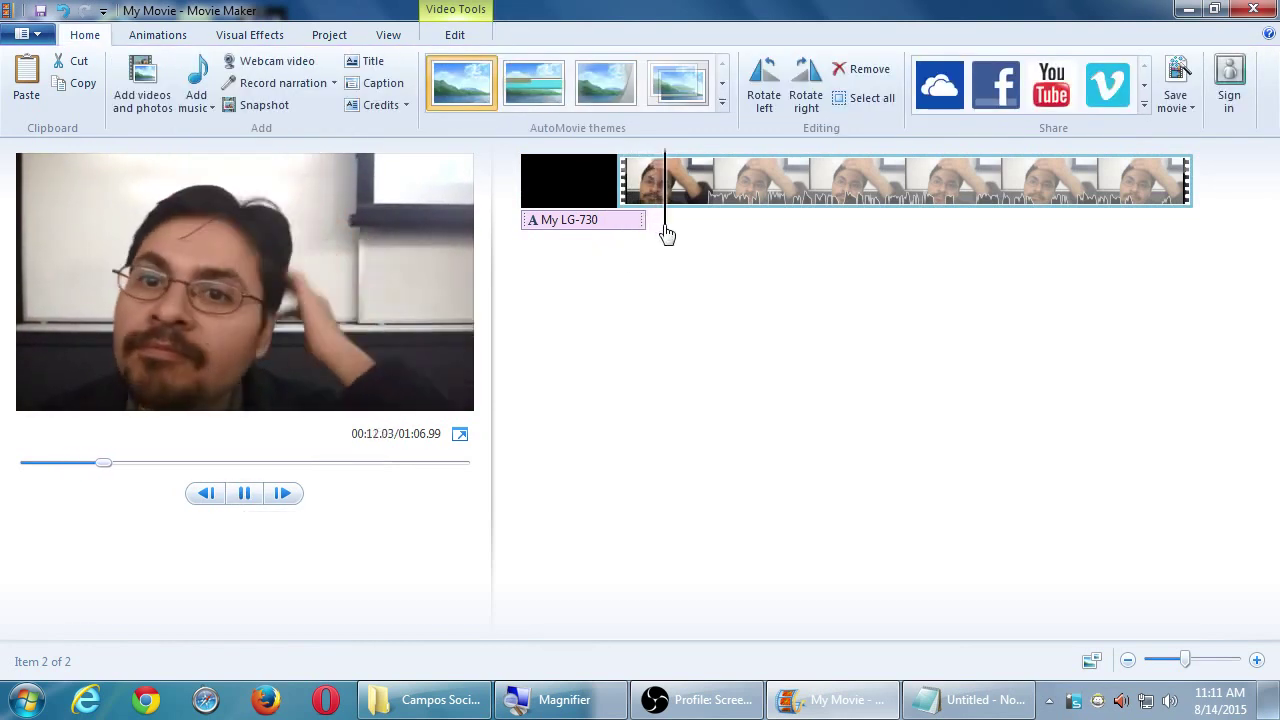
drag(667, 234, 638, 244)
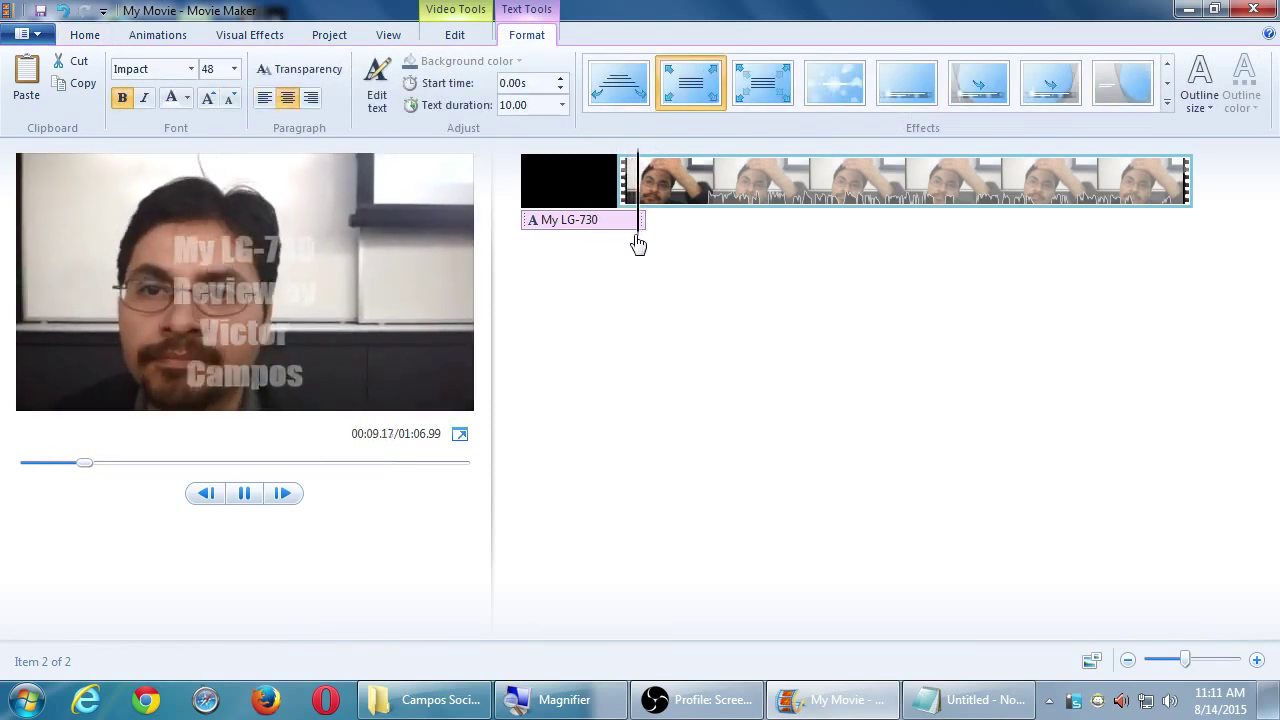
click(256, 494)
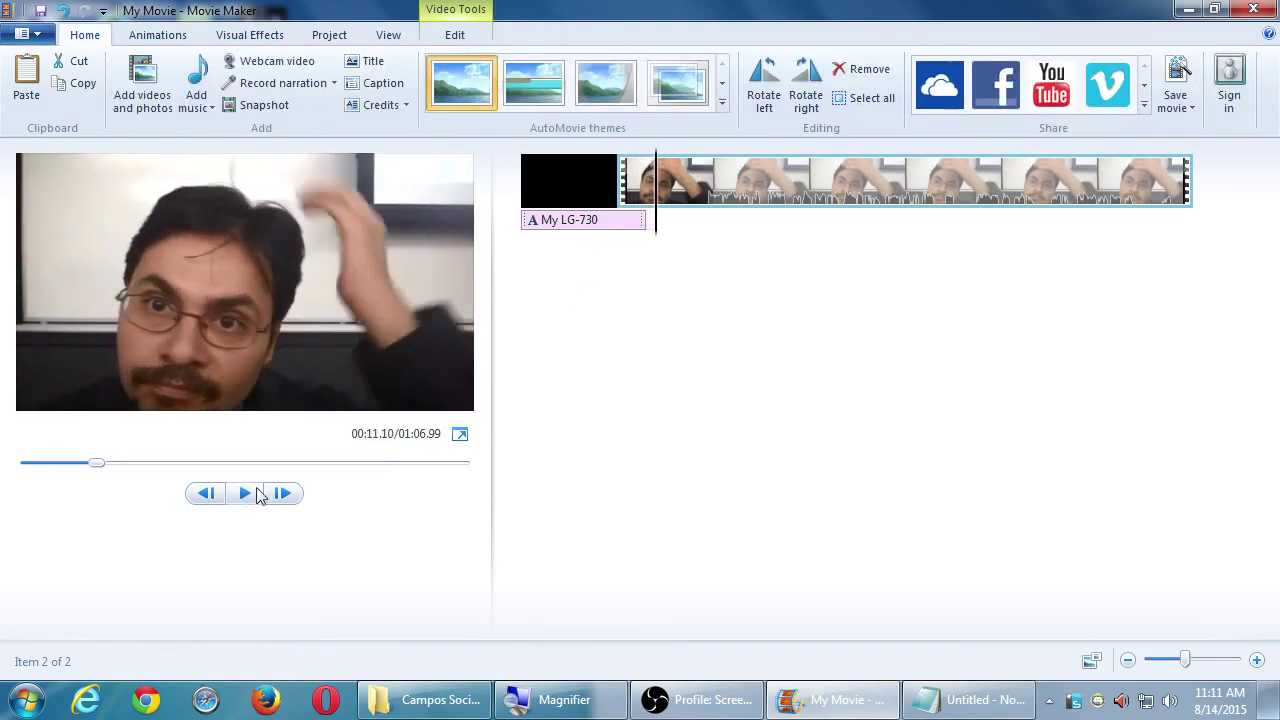
click(638, 234)
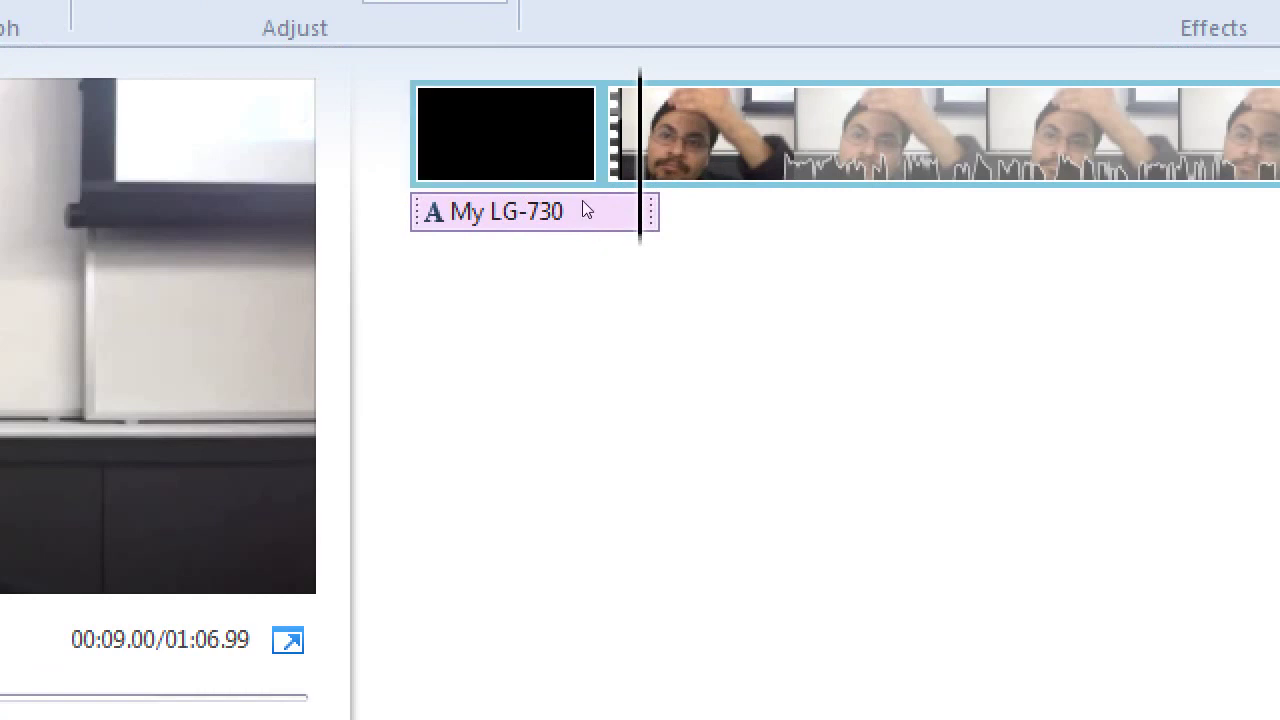
Select the black title background, the title text item and the video clip in turn to compare the editing tools for each
click(587, 195)
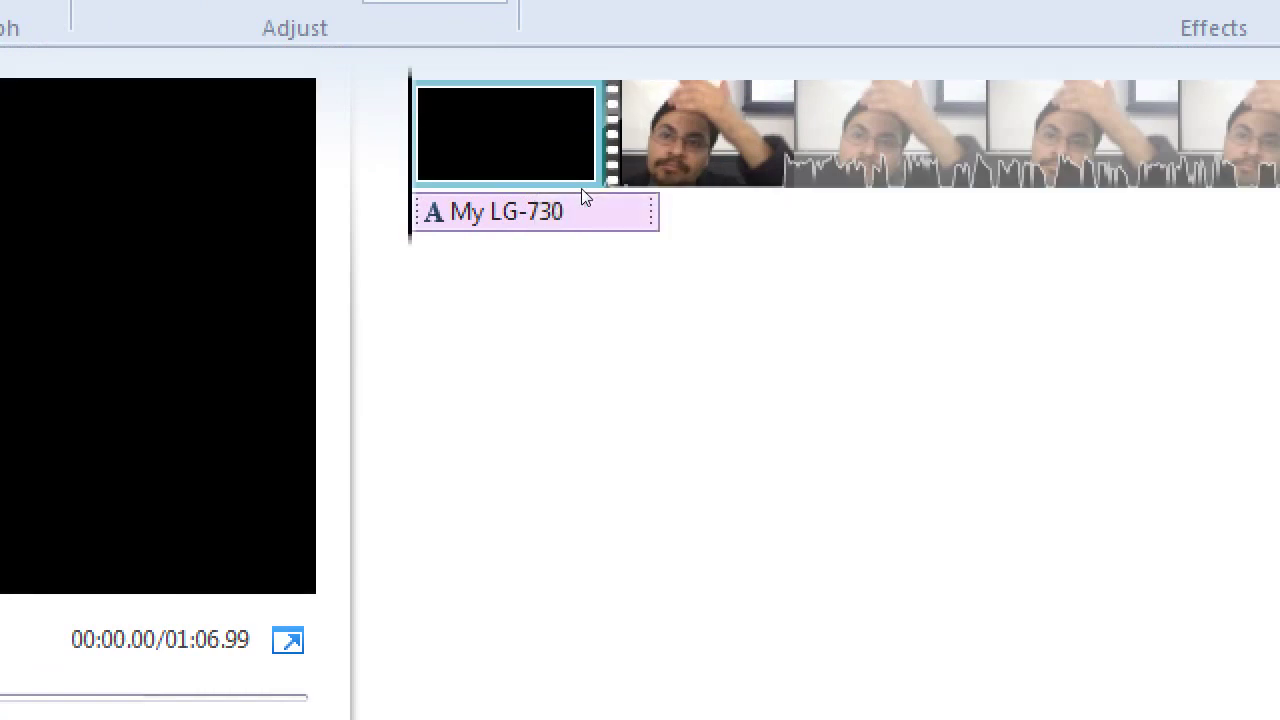
click(629, 186)
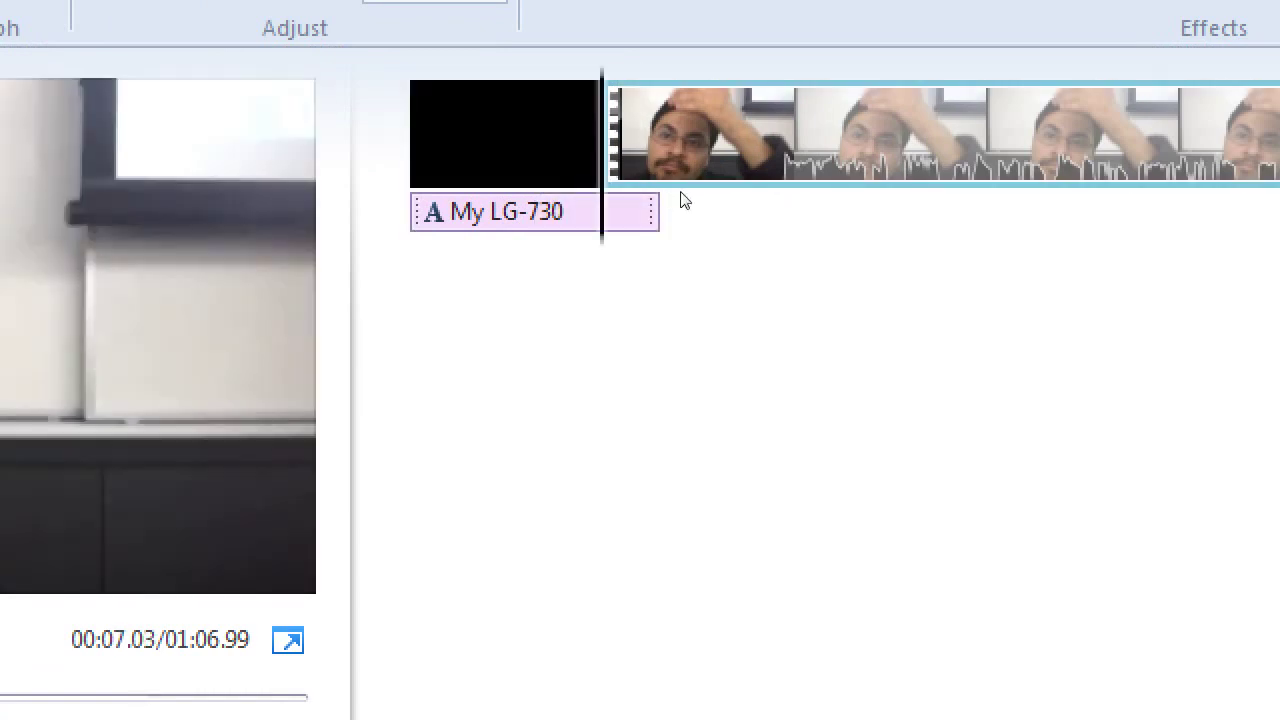
click(545, 190)
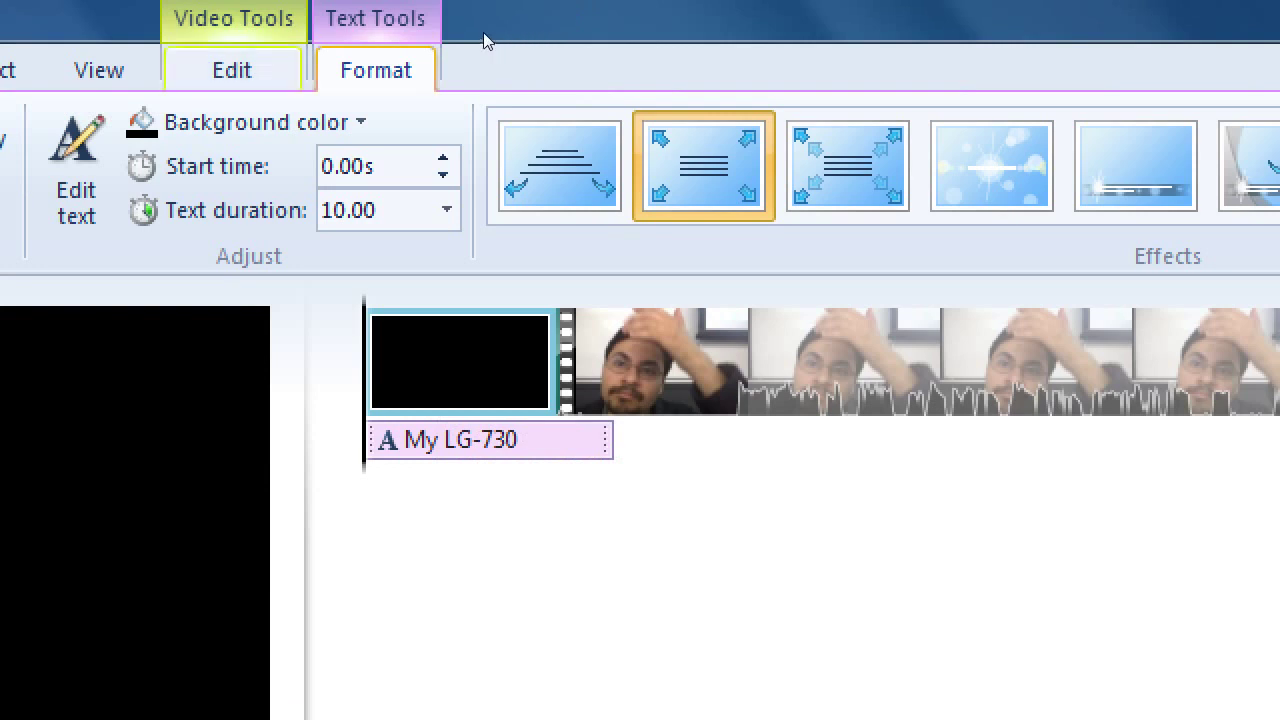
scroll(483, 34, up, 1)
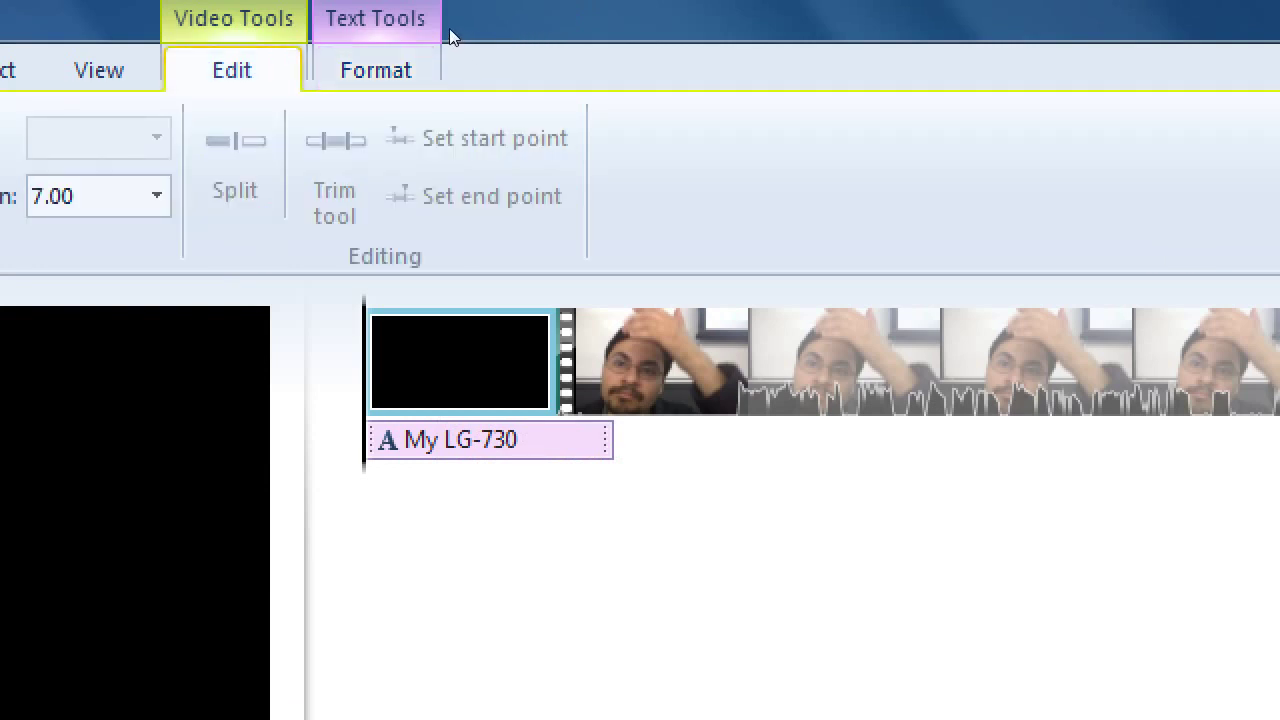
click(659, 180)
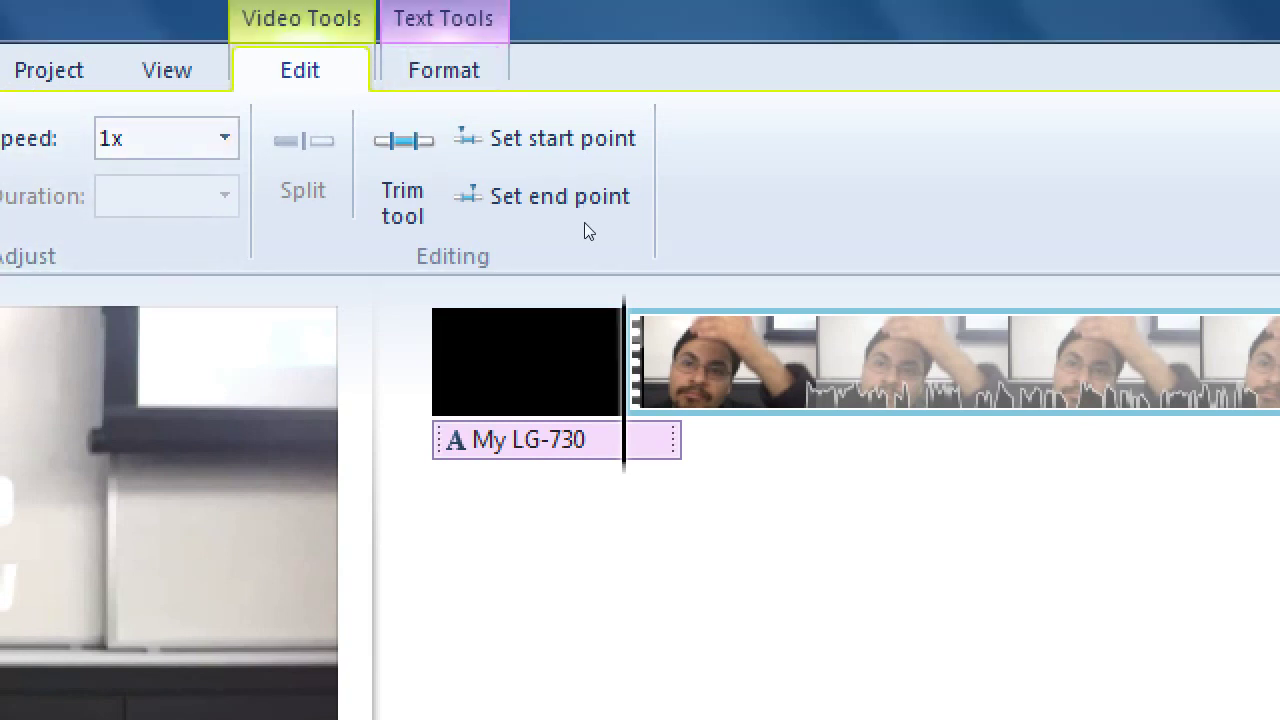
click(560, 440)
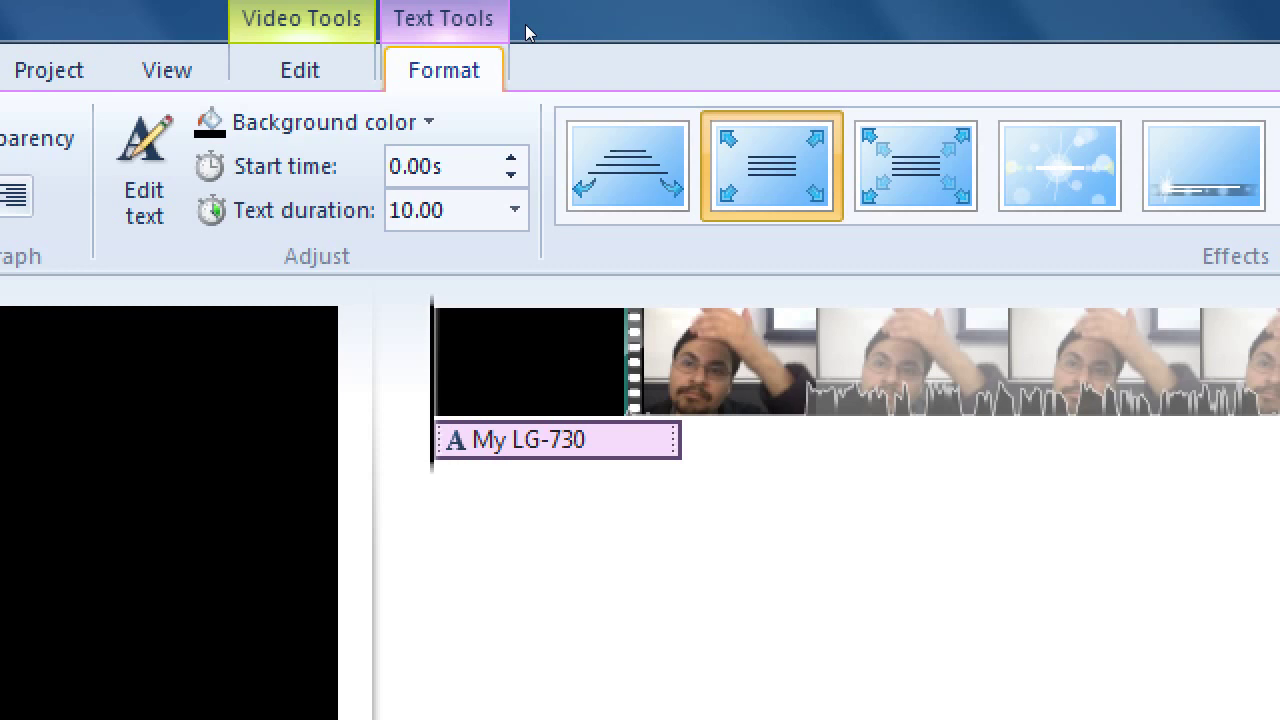
click(677, 355)
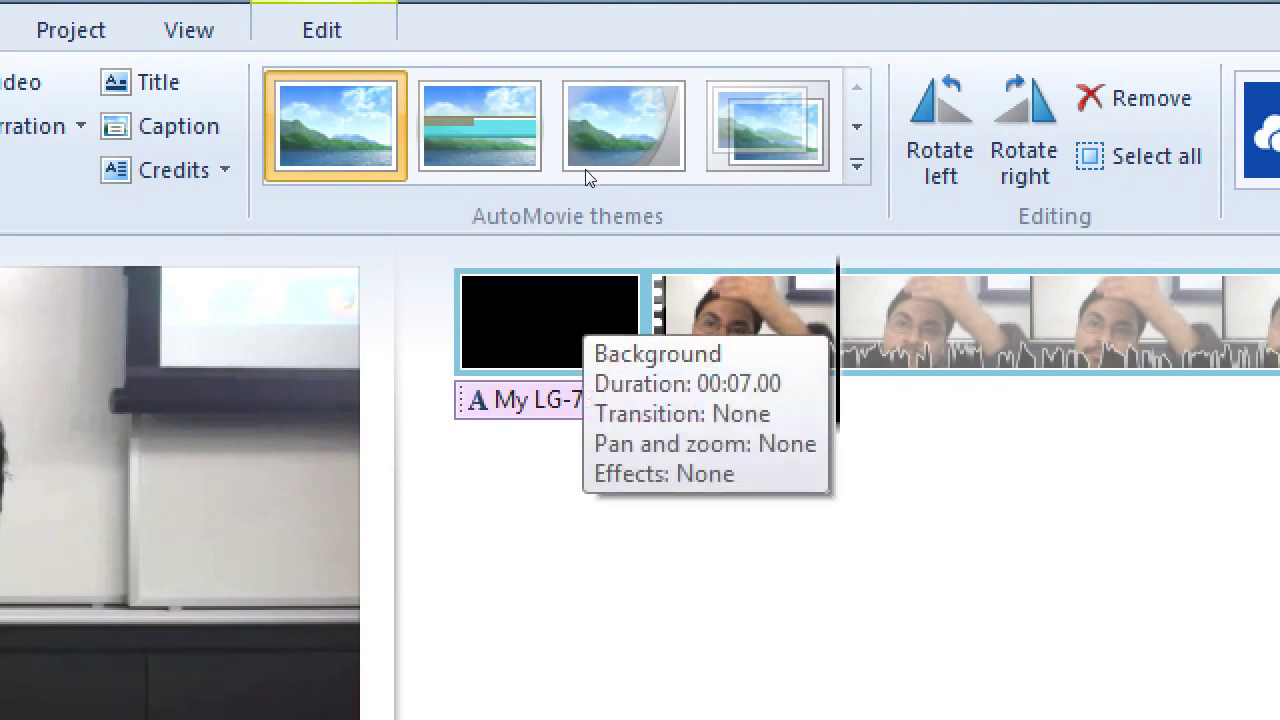
click(567, 280)
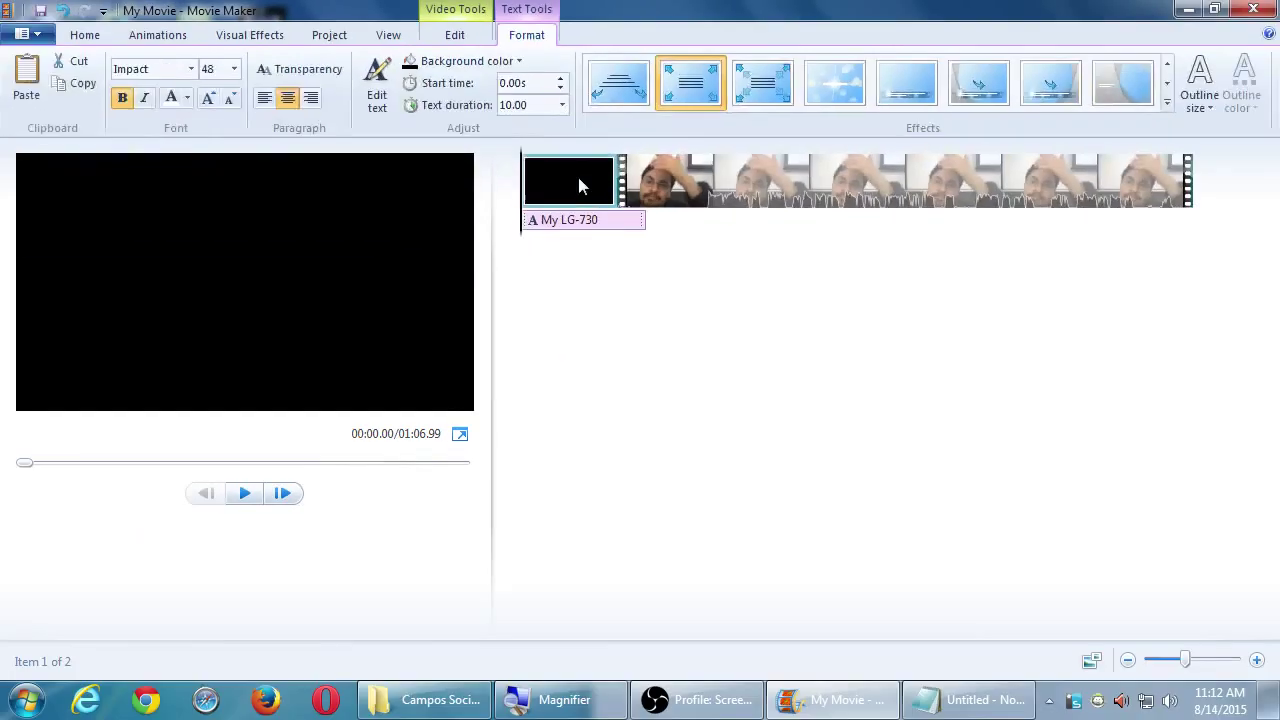
click(752, 205)
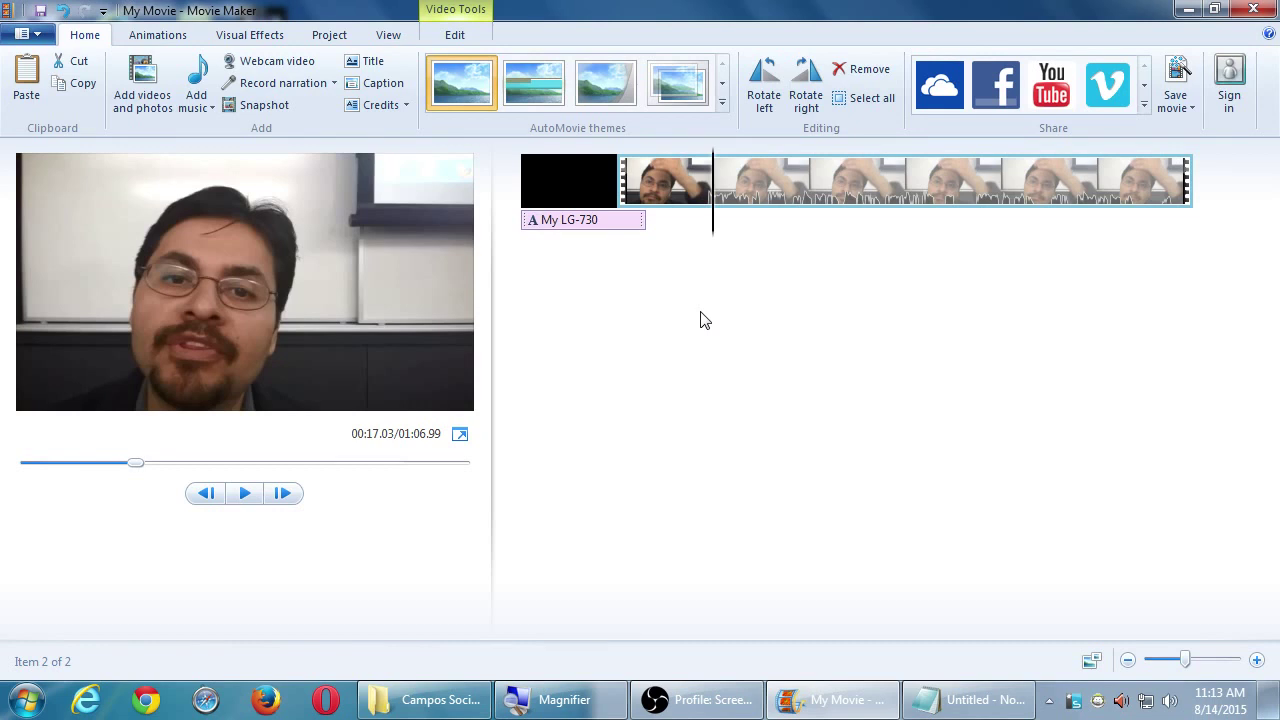
Set the opening title's text duration to 7.00 seconds
click(610, 228)
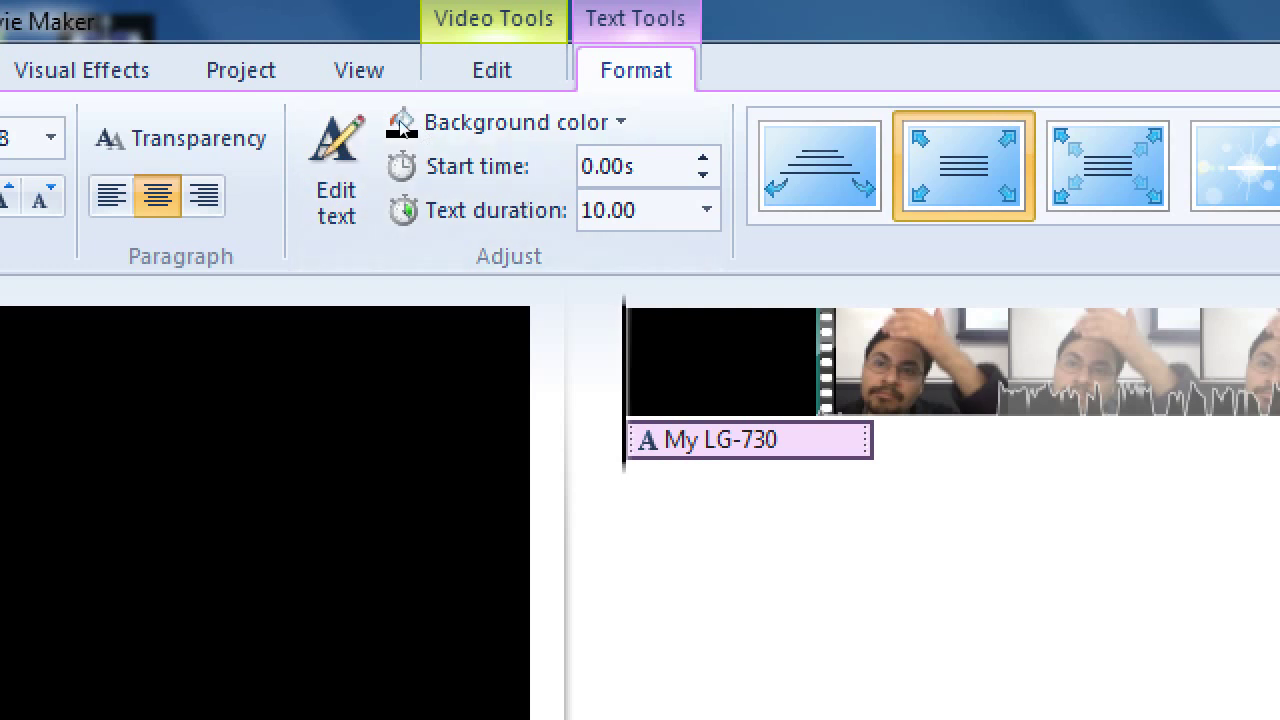
click(372, 92)
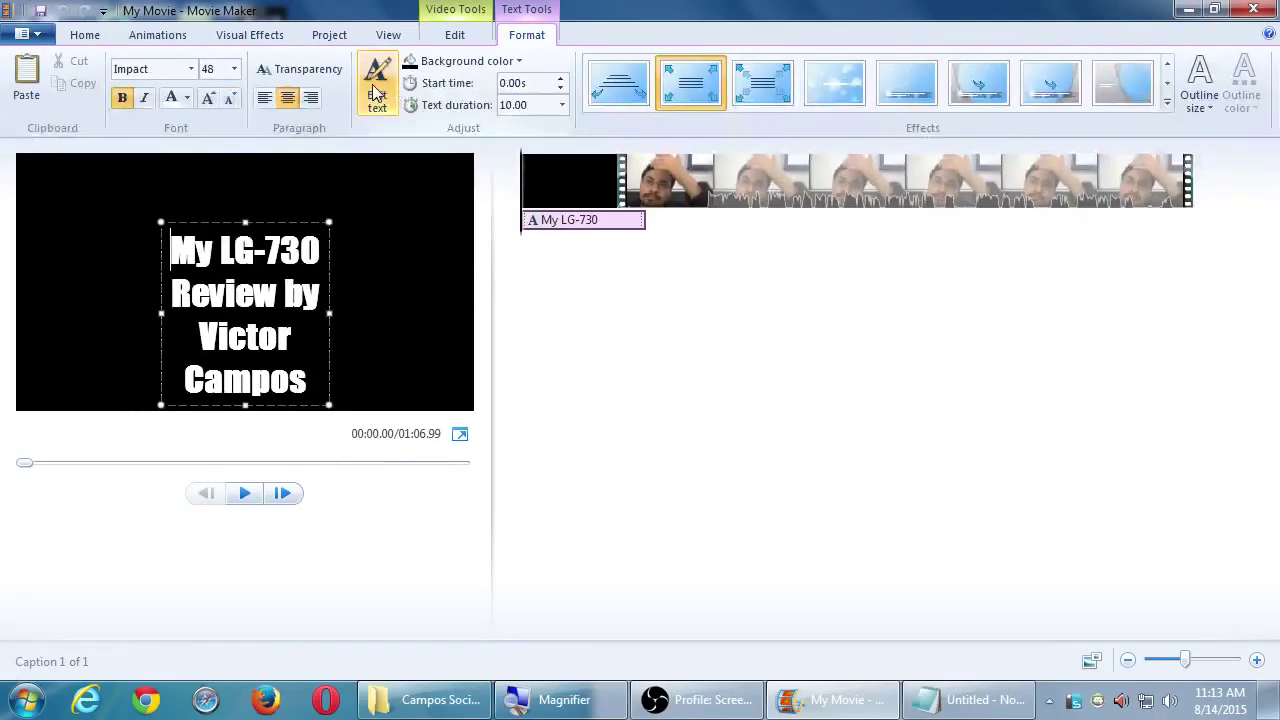
click(561, 105)
click(518, 230)
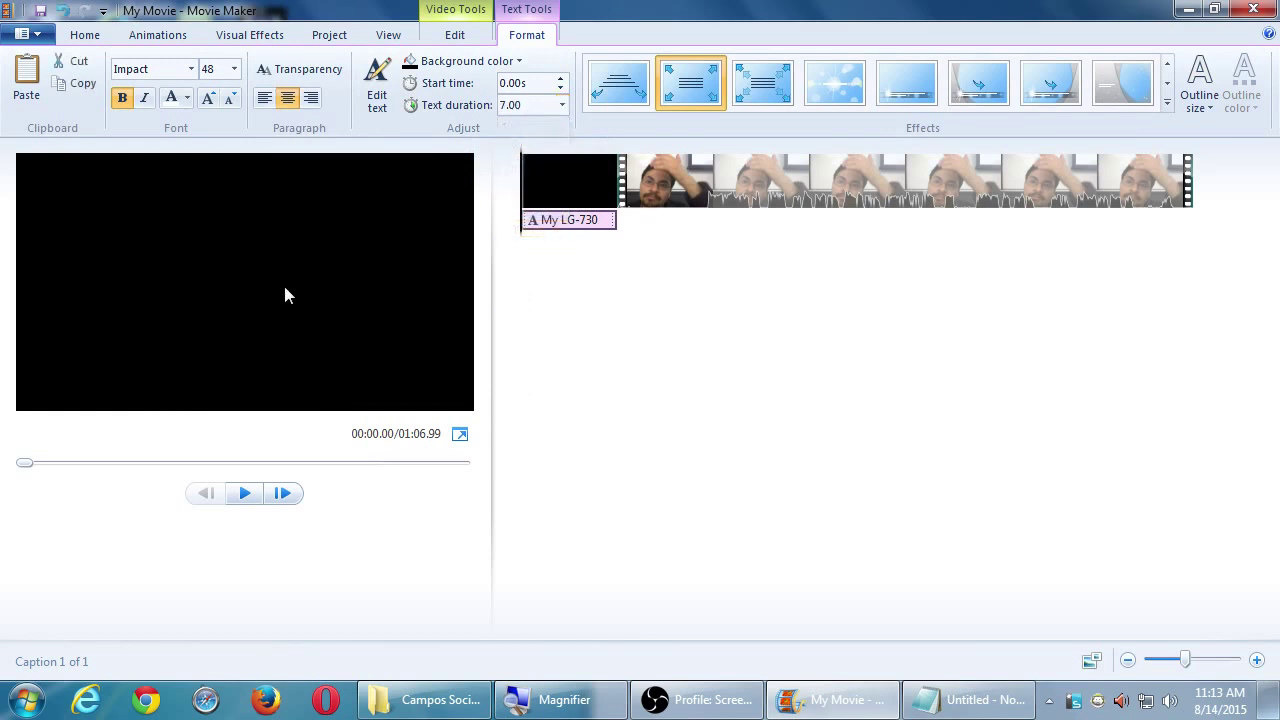
Open the opening title's text for editing and delete the leading word "My"
click(376, 90)
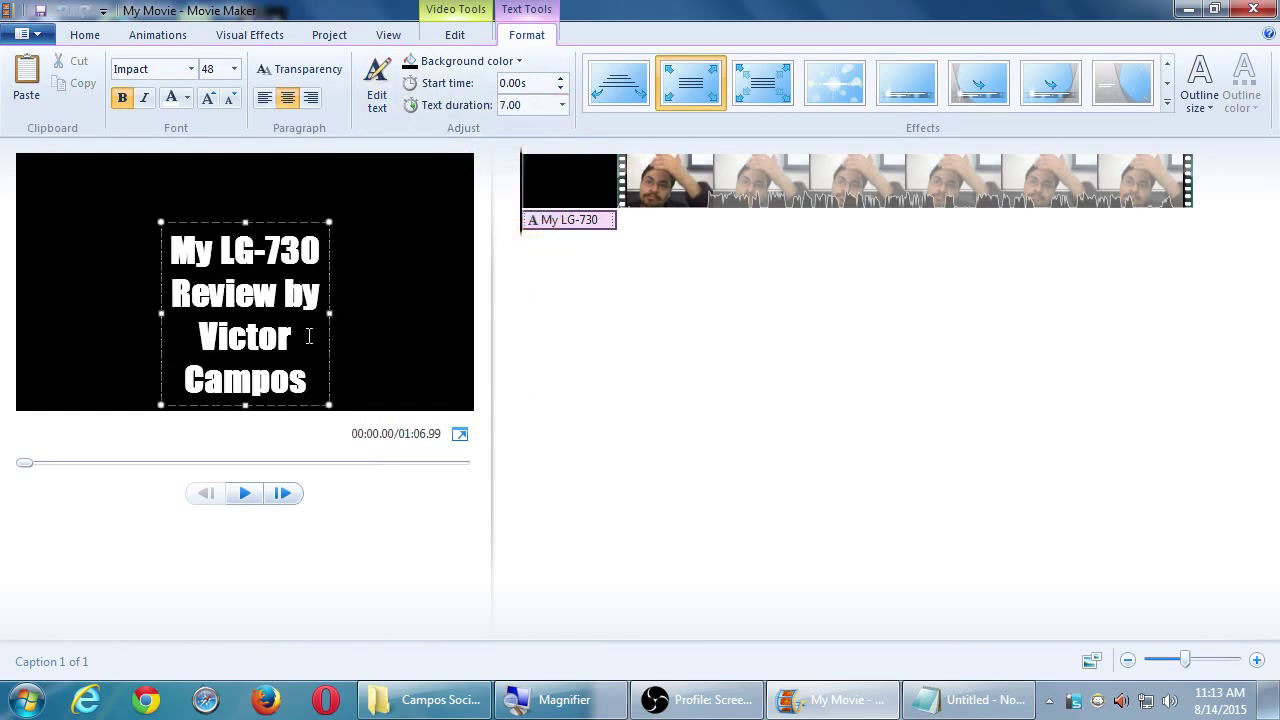
key(Left)
key(Left)
key(shift+Home)
key(BackSpace)
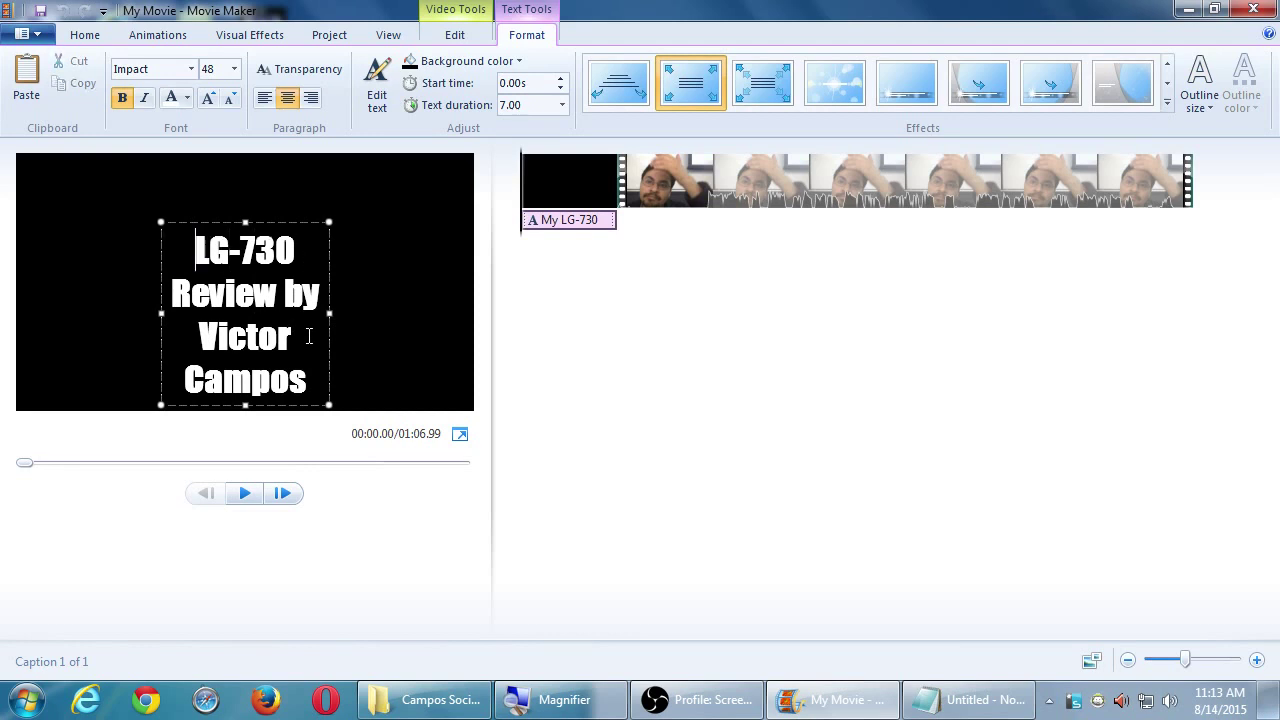
Delete "by" and the author's name from the title so its text reads "LG-730 Review"
key(Down)
key(Right)
key(Right)
key(Right)
key(Right)
key(Right)
key(Right)
key(Left)
key(ctrl+shift+End)
key(BackSpace)
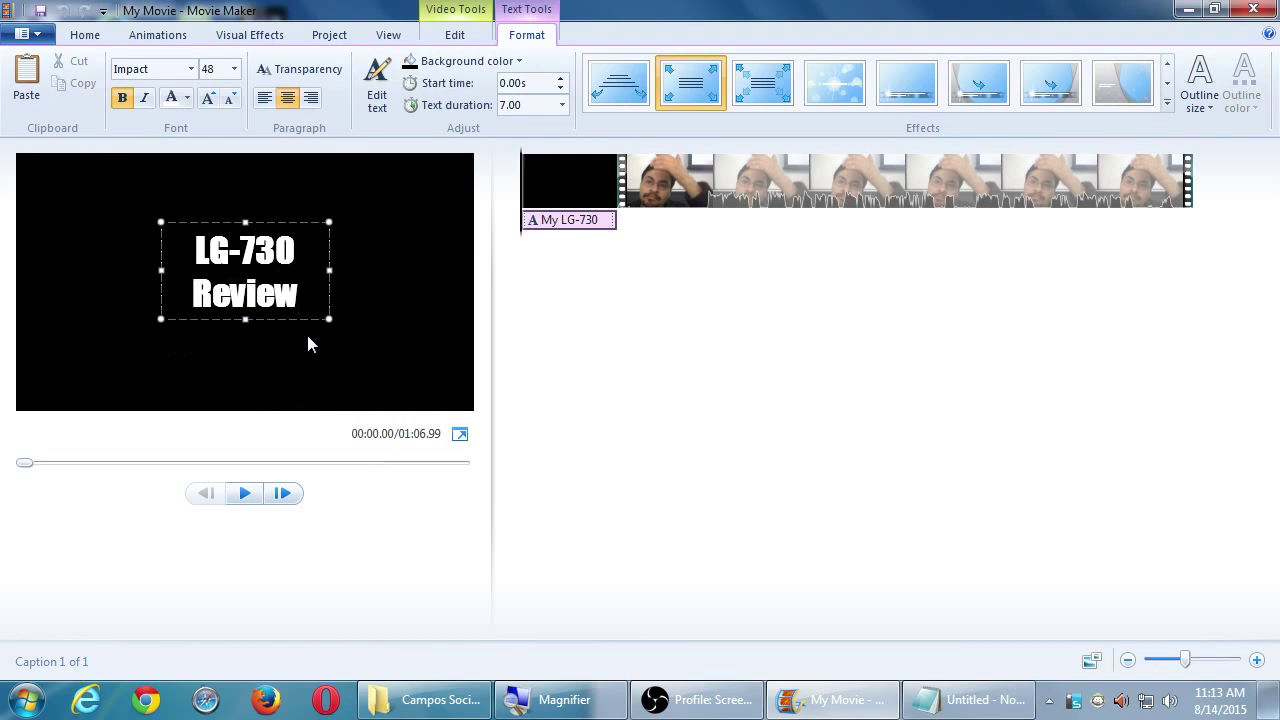
Widen the title's text box to nearly the full frame width and put "LG-730 Review" on a single line
drag(330, 270, 478, 285)
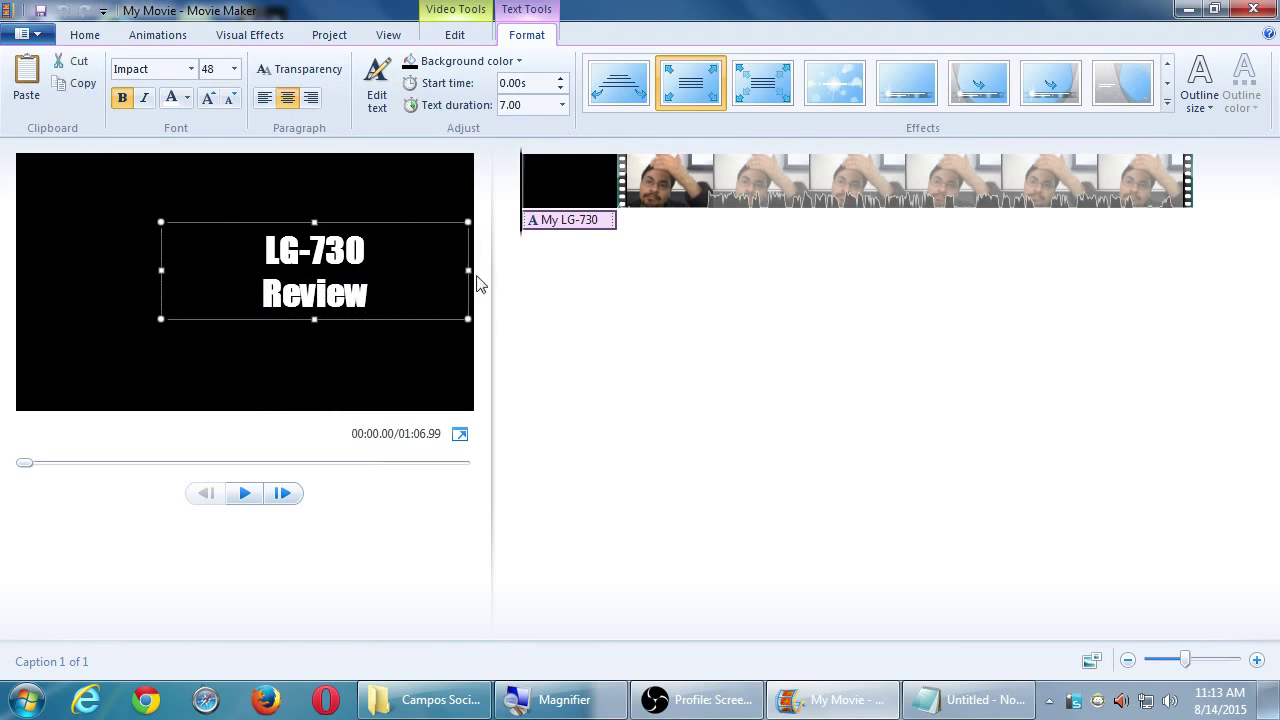
drag(161, 270, 6, 290)
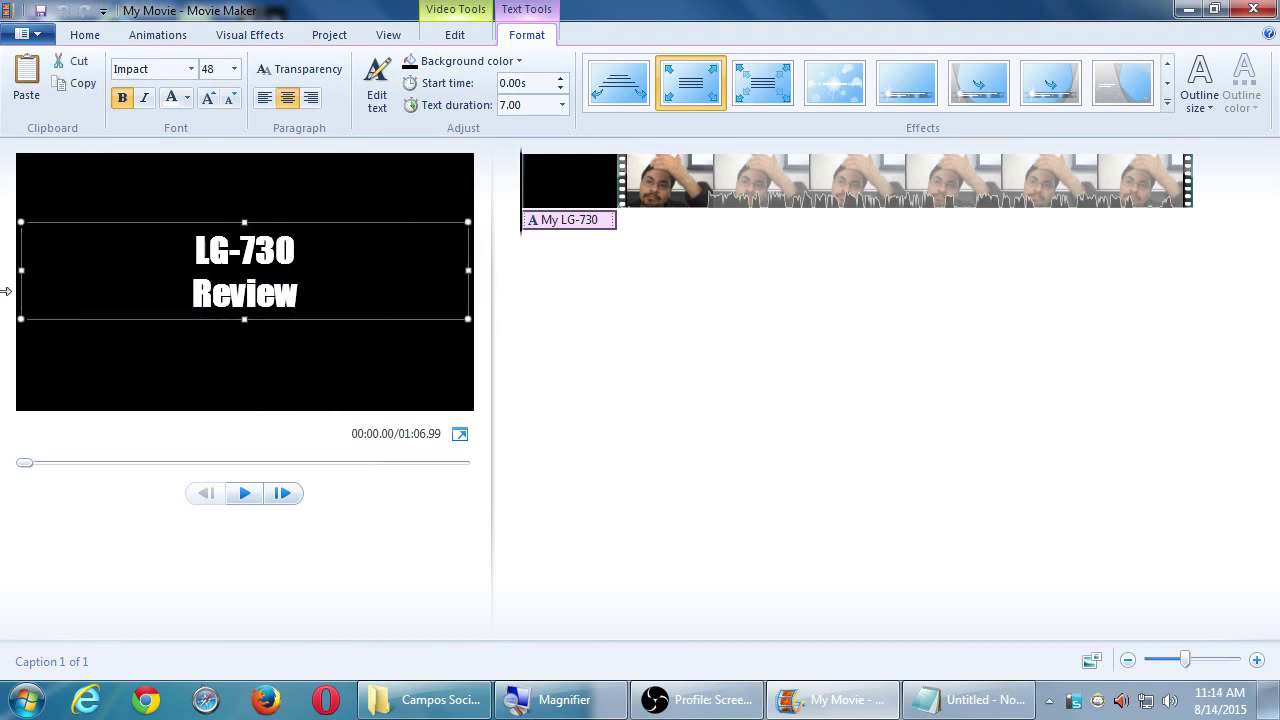
click(340, 266)
key(Delete)
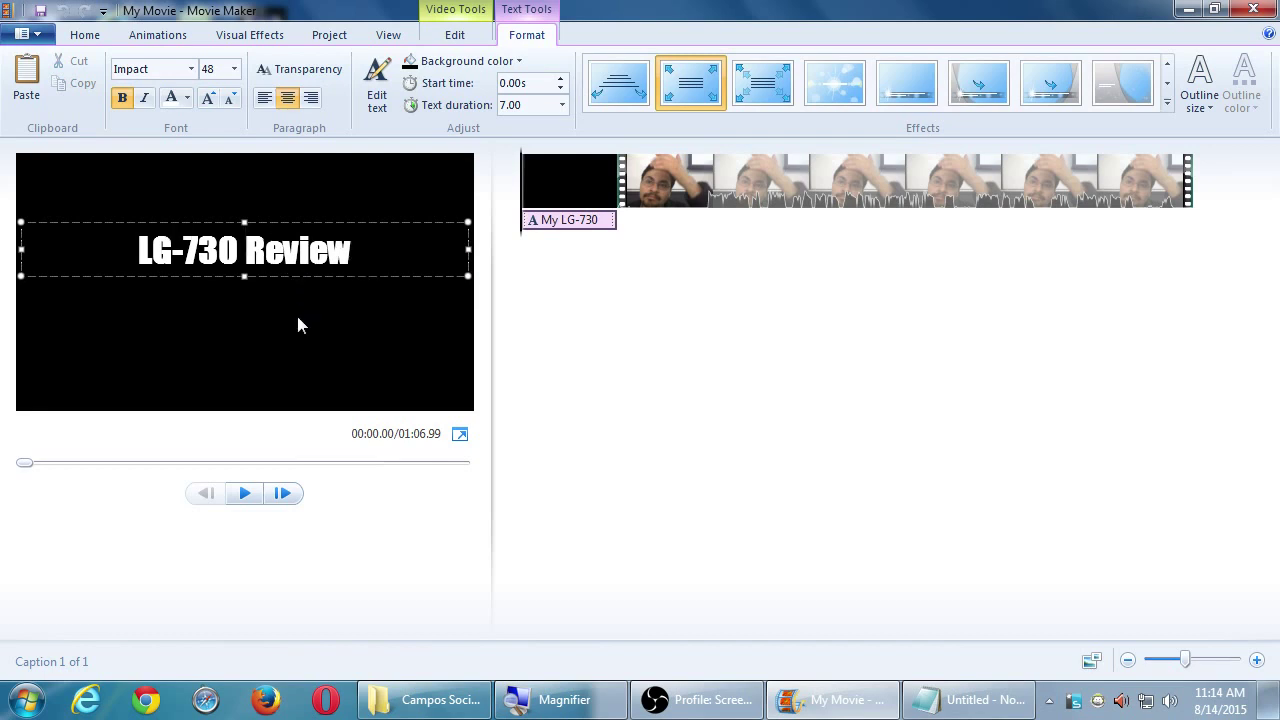
click(567, 340)
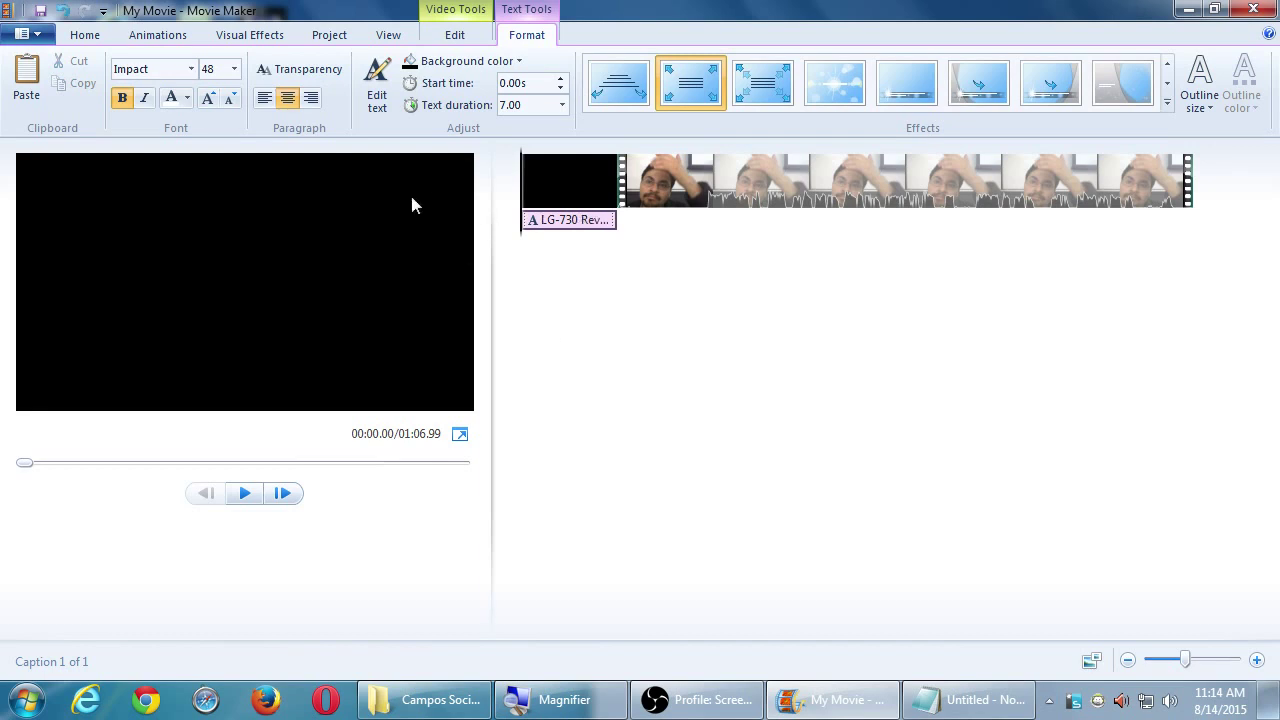
Play the movie from the start through the revised title and into the video clip, pausing at about 19.7 seconds
click(245, 494)
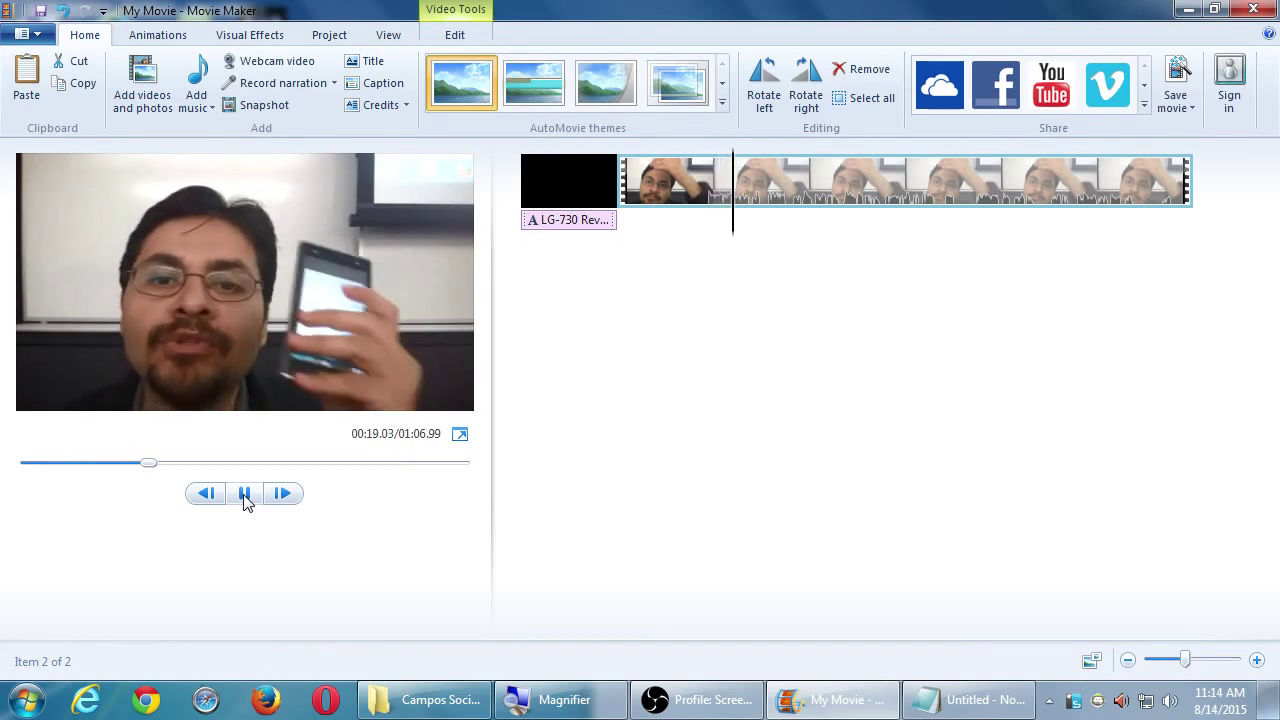
click(245, 496)
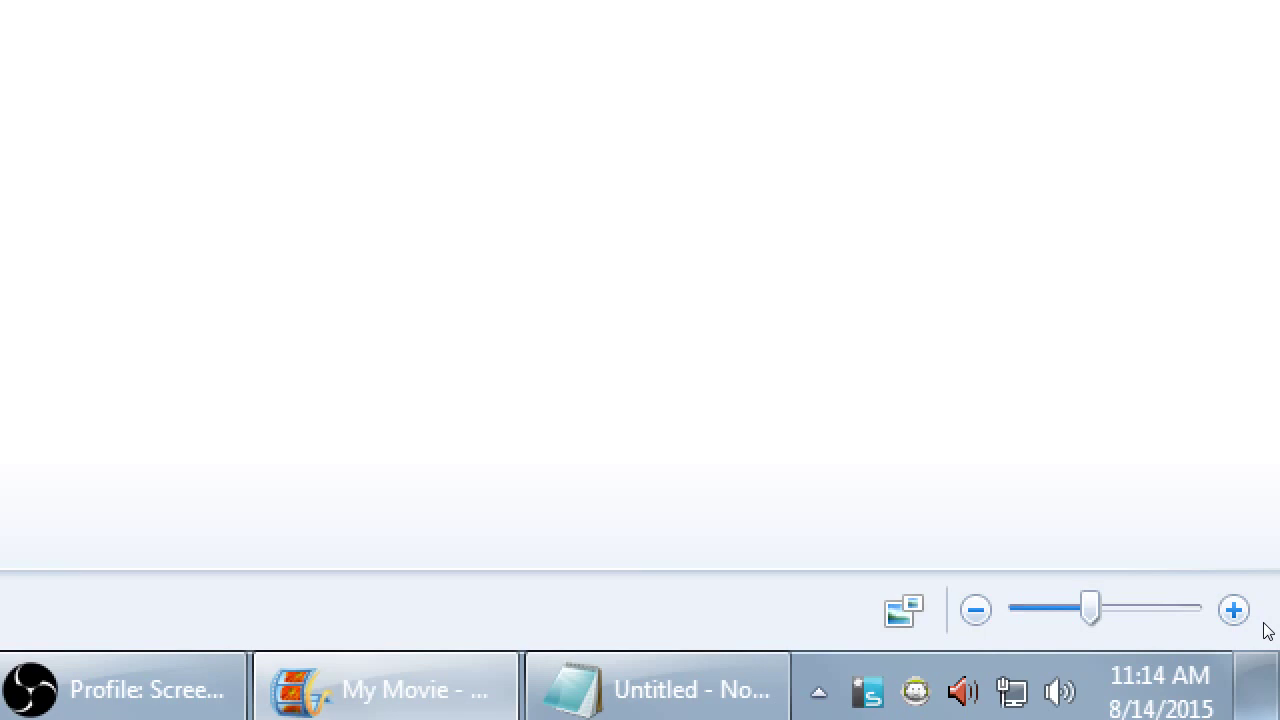
key(super+minus)
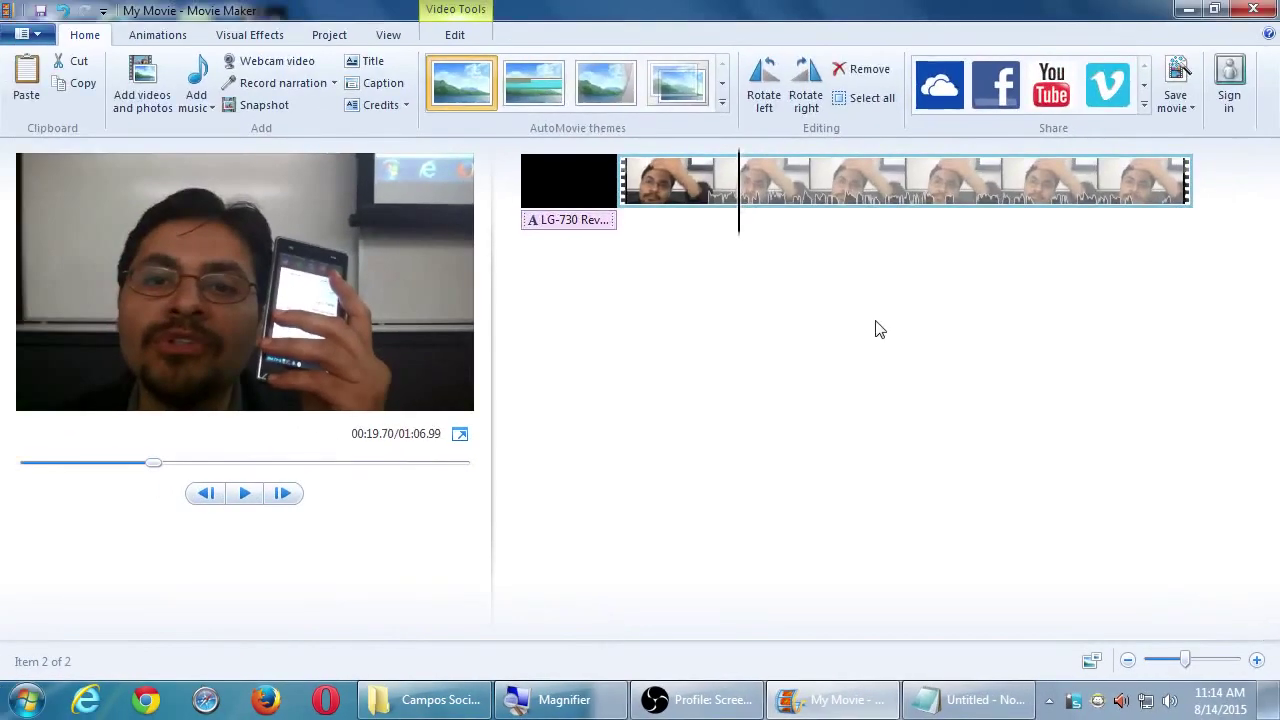
Try different timeline zoom levels, ending at the largest scale for finer positioning within the clip
click(1257, 660)
click(1257, 660)
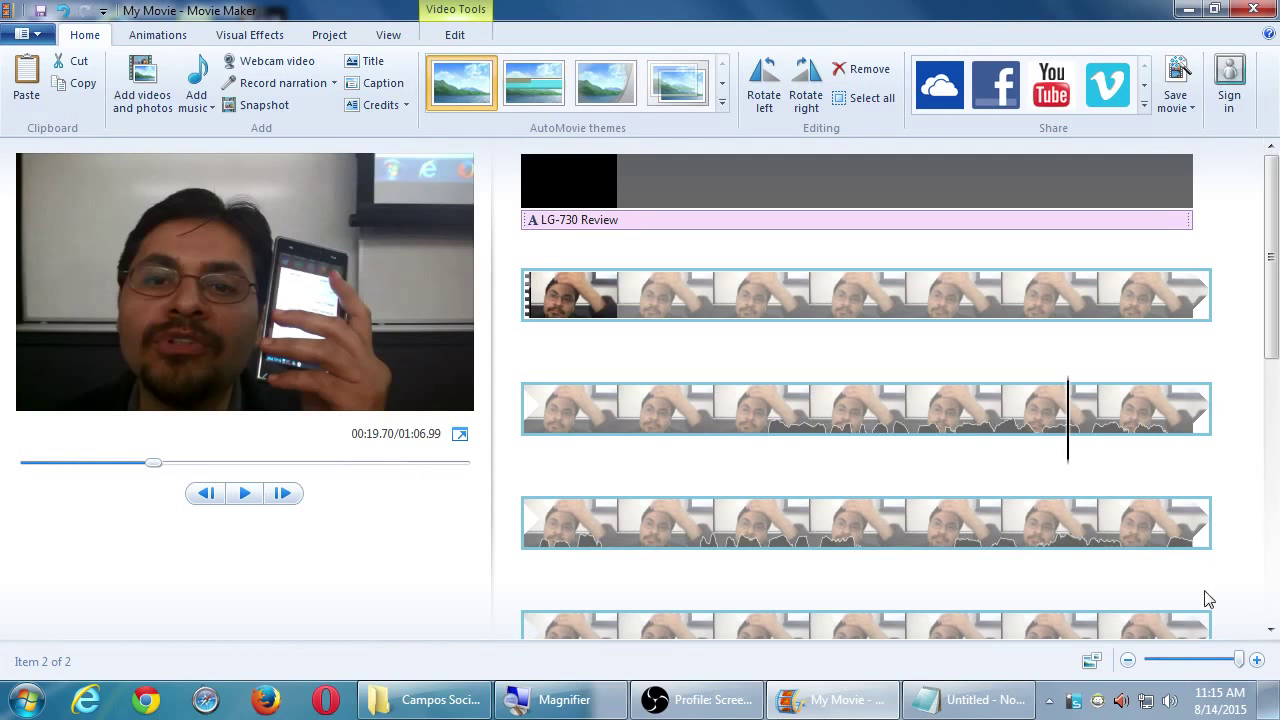
click(1129, 662)
click(1130, 664)
click(1130, 664)
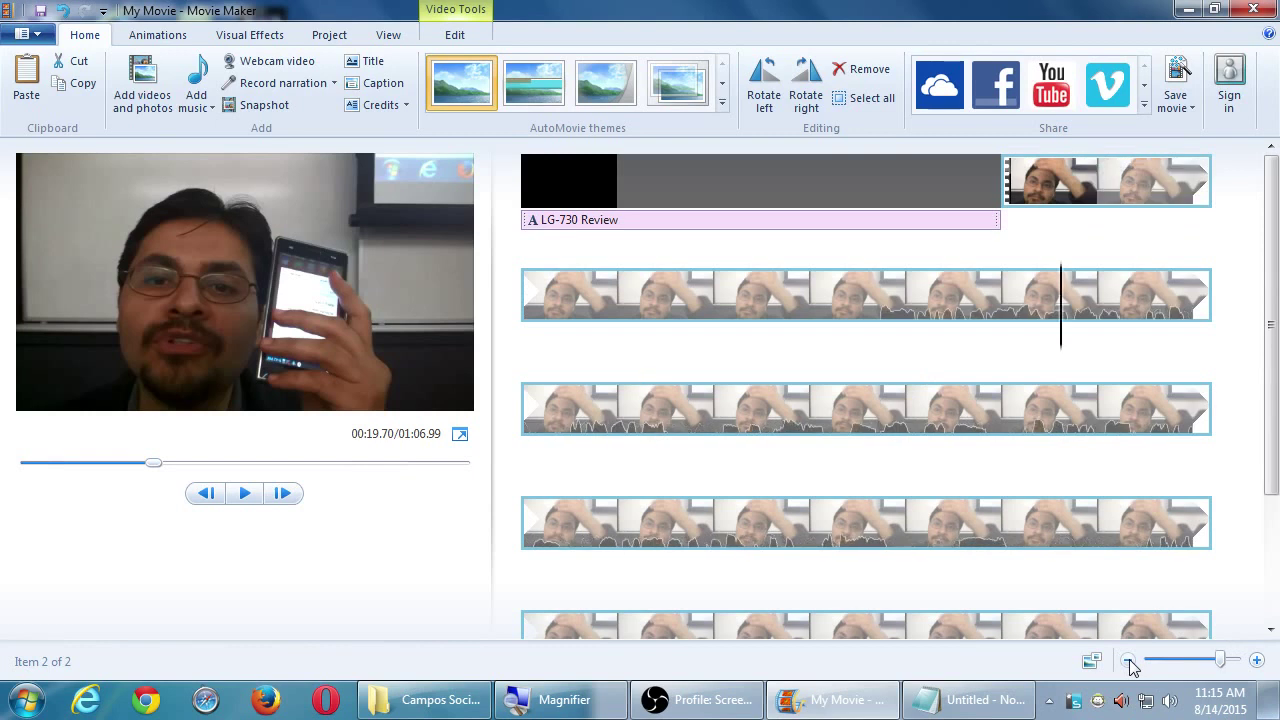
click(1130, 664)
click(1130, 664)
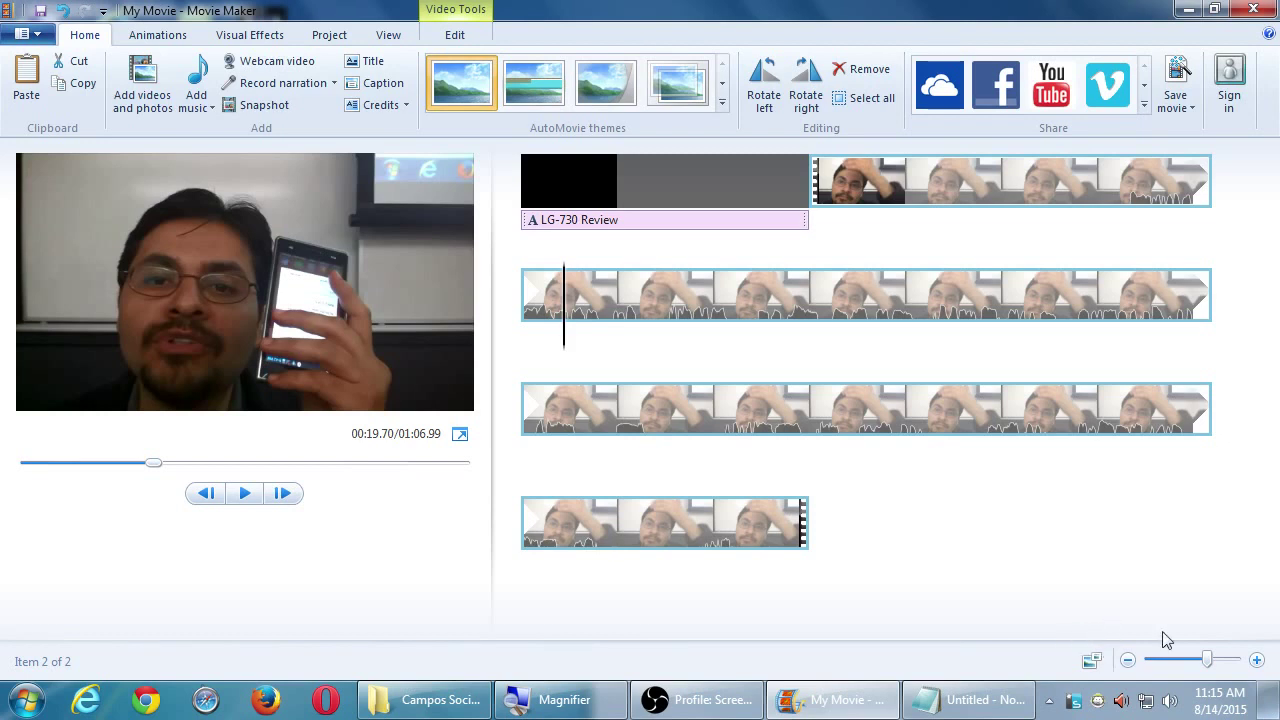
click(1256, 660)
click(1256, 660)
click(1256, 660)
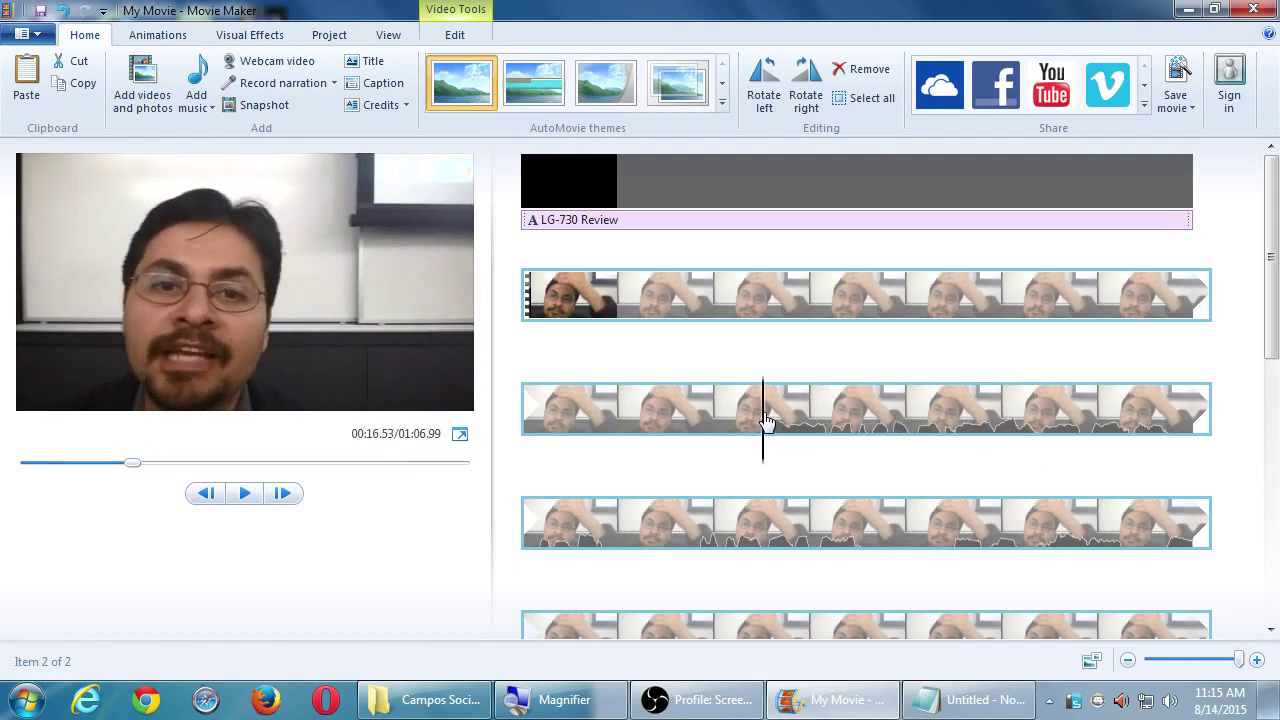
Locate the moment the speaker starts talking, at 00:16.50, and set it as the video clip's start point
click(248, 497)
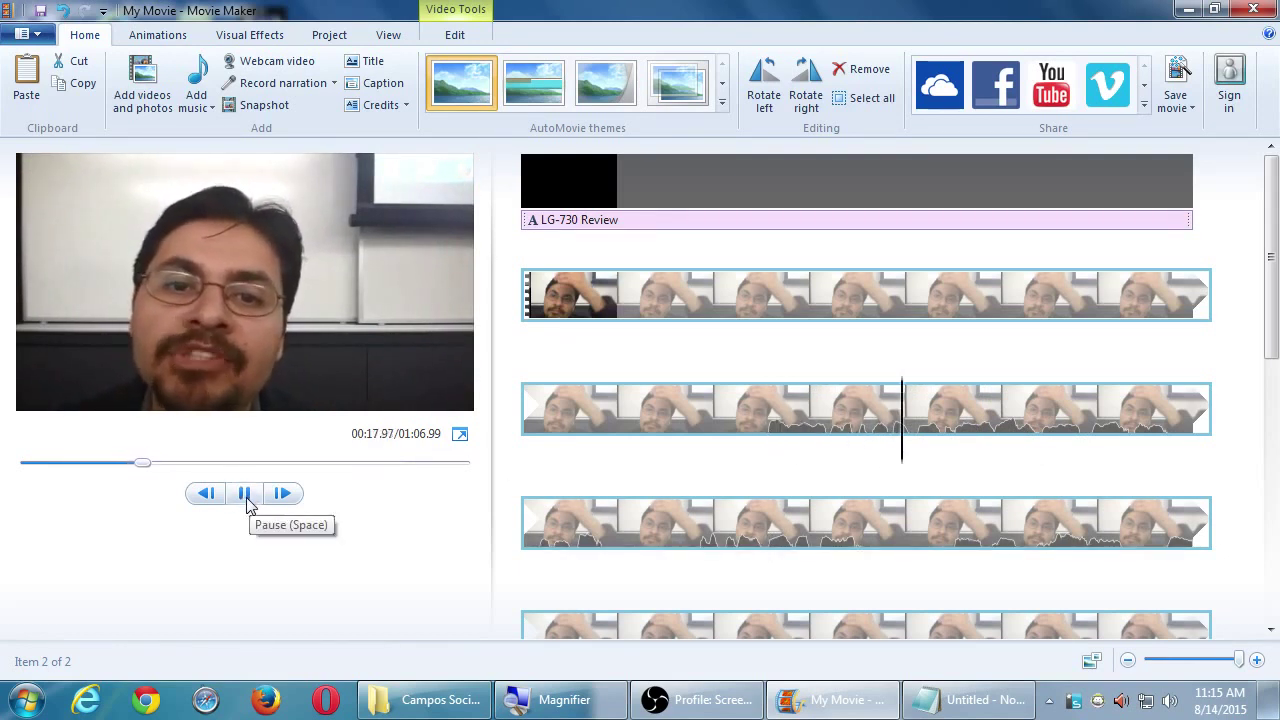
click(246, 497)
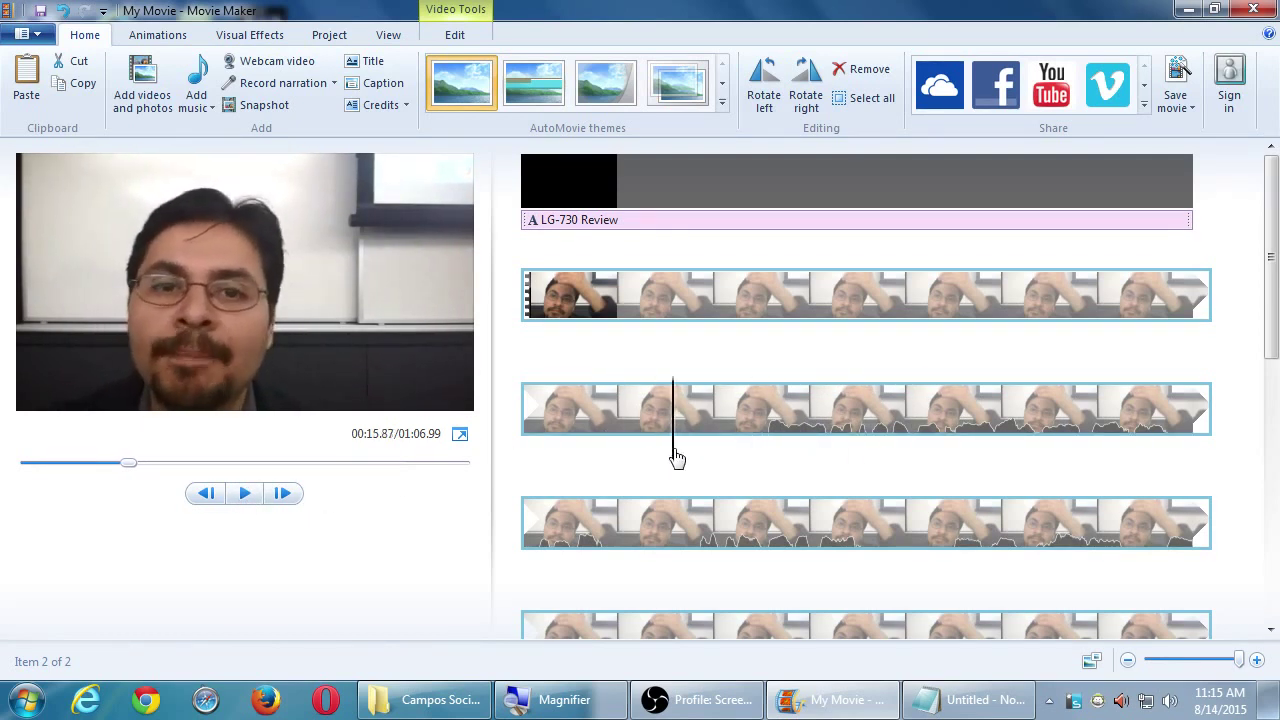
drag(695, 457, 767, 462)
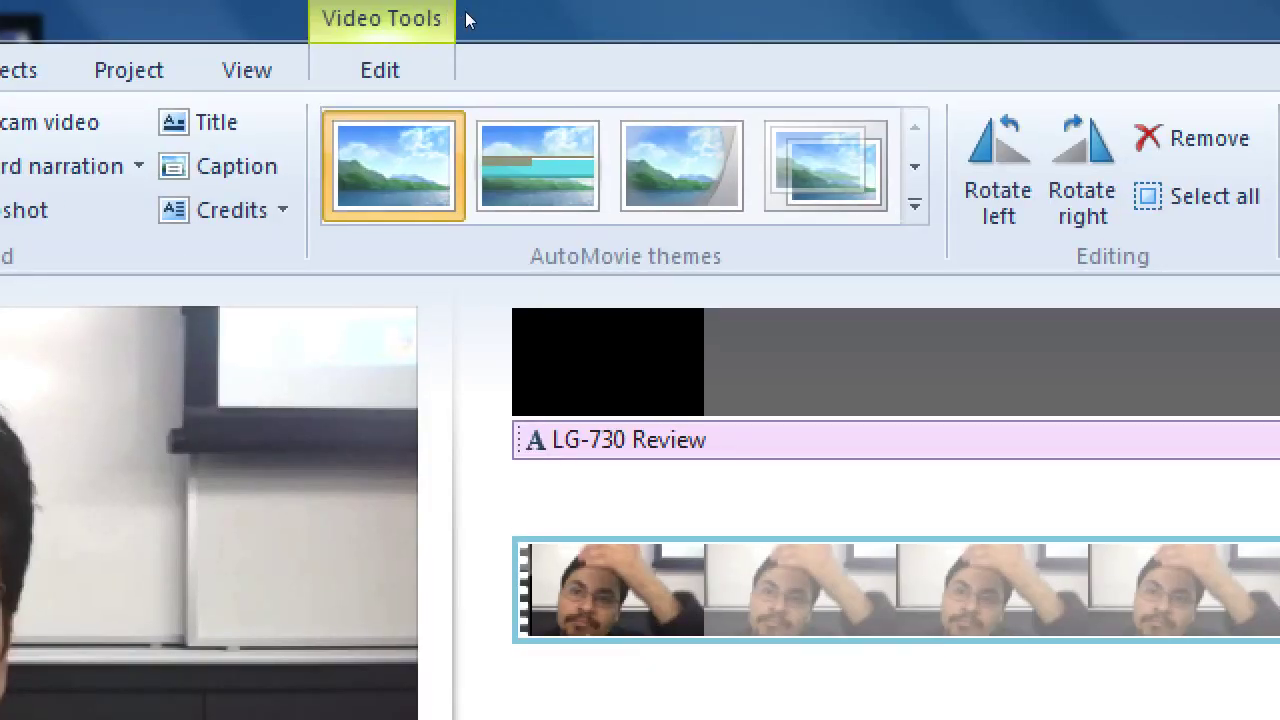
click(452, 37)
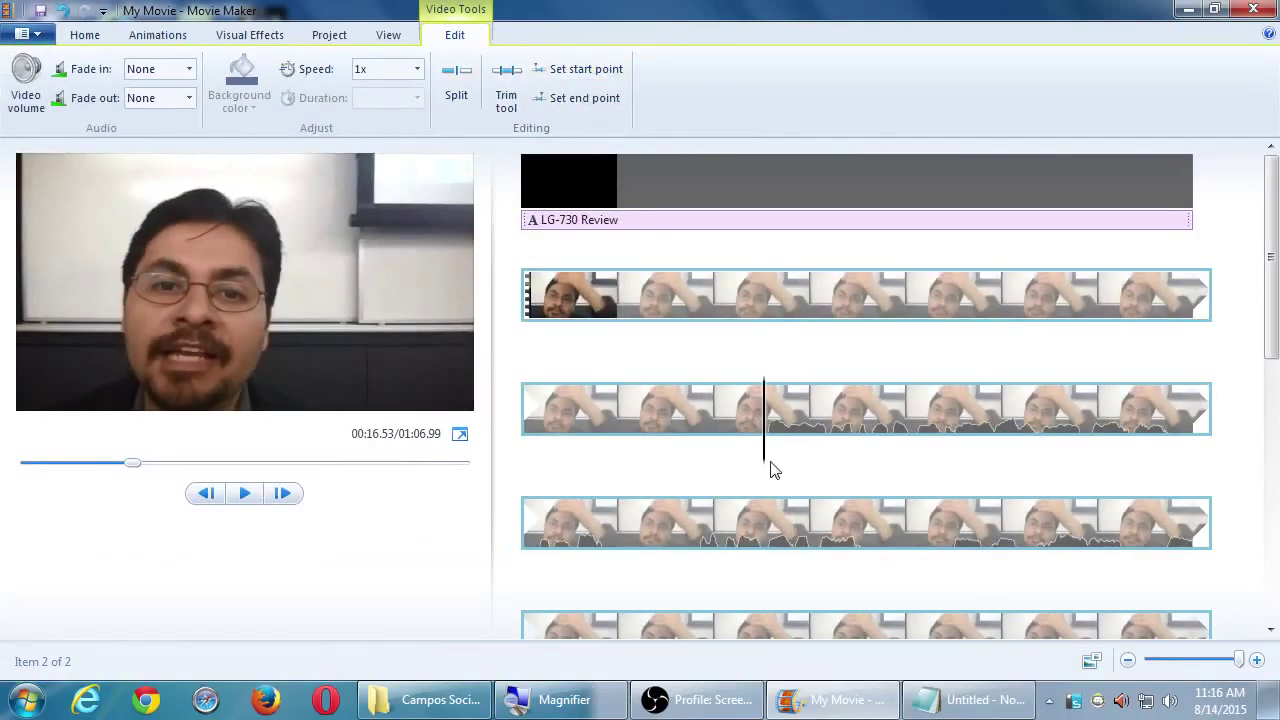
mouse_move(771, 470)
mouse_down()
mouse_move(746, 466)
mouse_move(764, 465)
mouse_up()
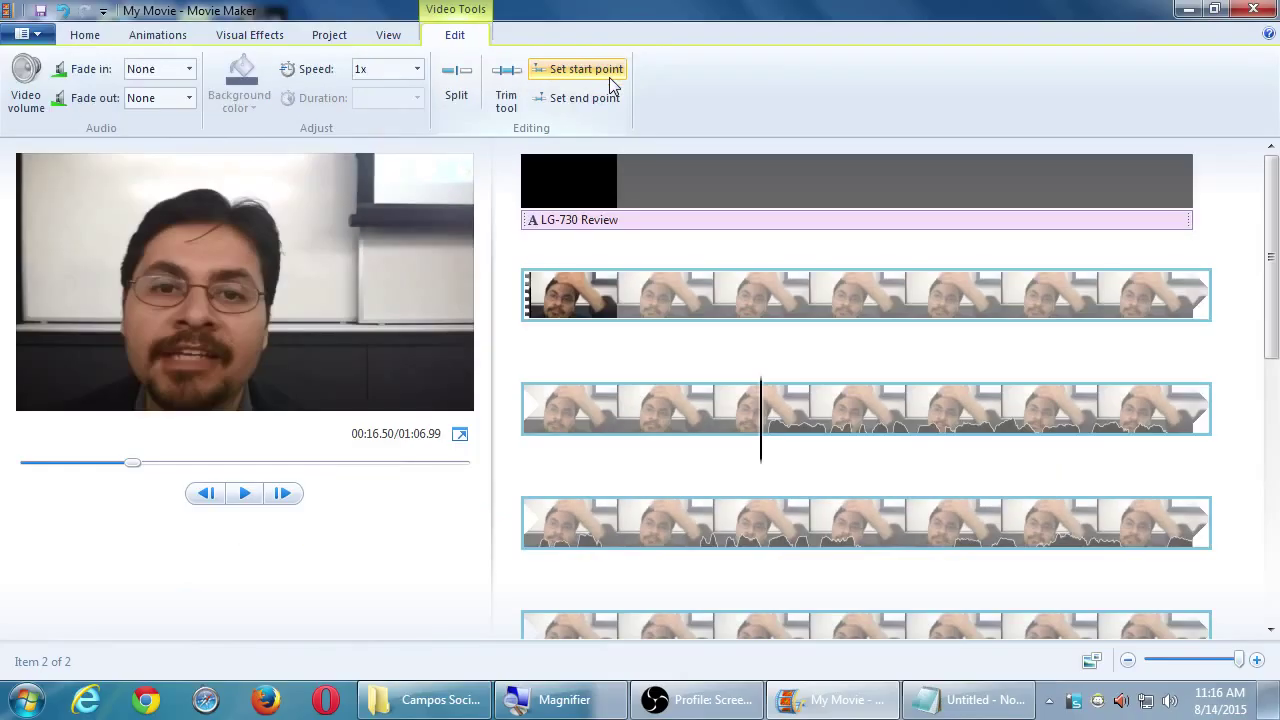
click(609, 77)
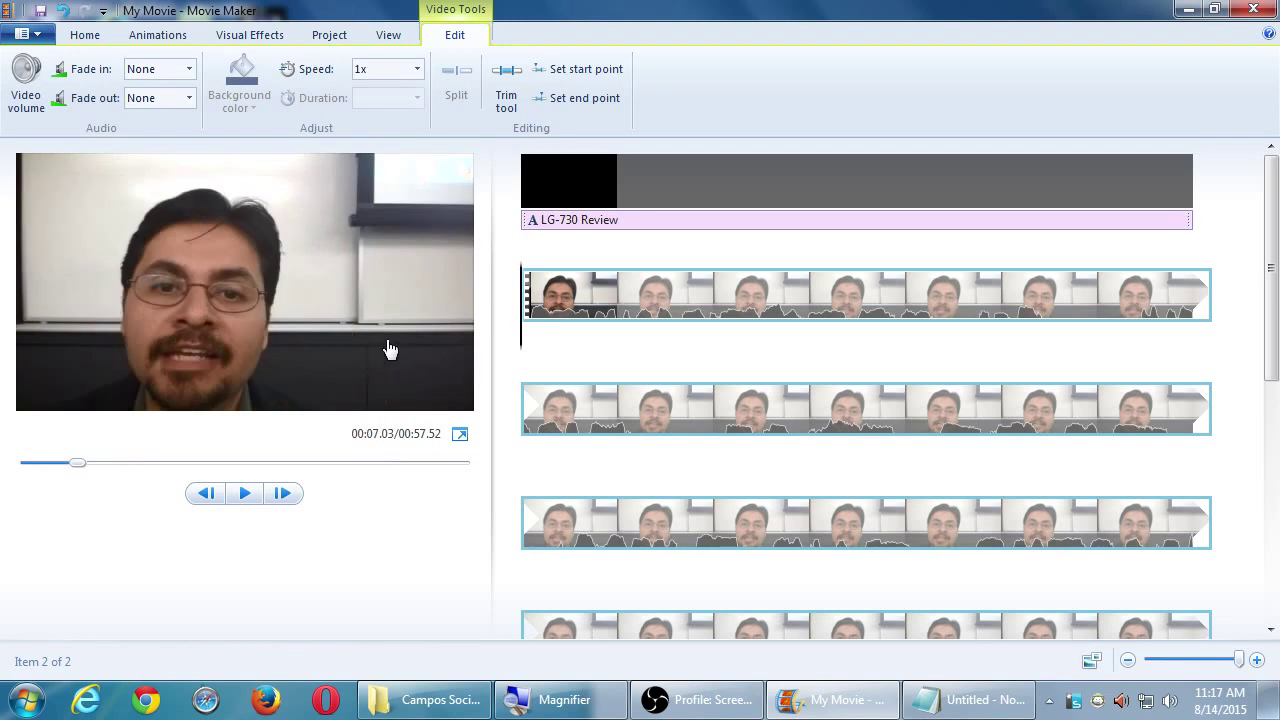
Check frames near the title's end and within the trimmed clip, returning to the clip's first frame
click(1102, 182)
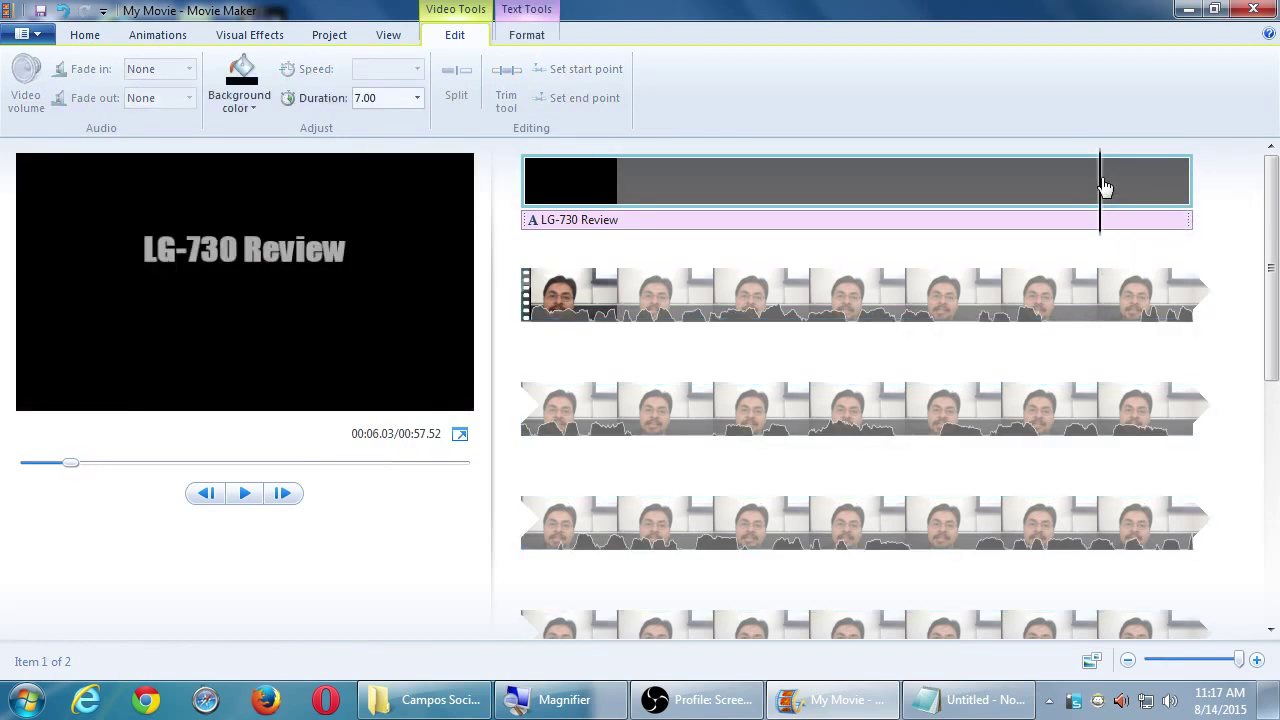
click(816, 406)
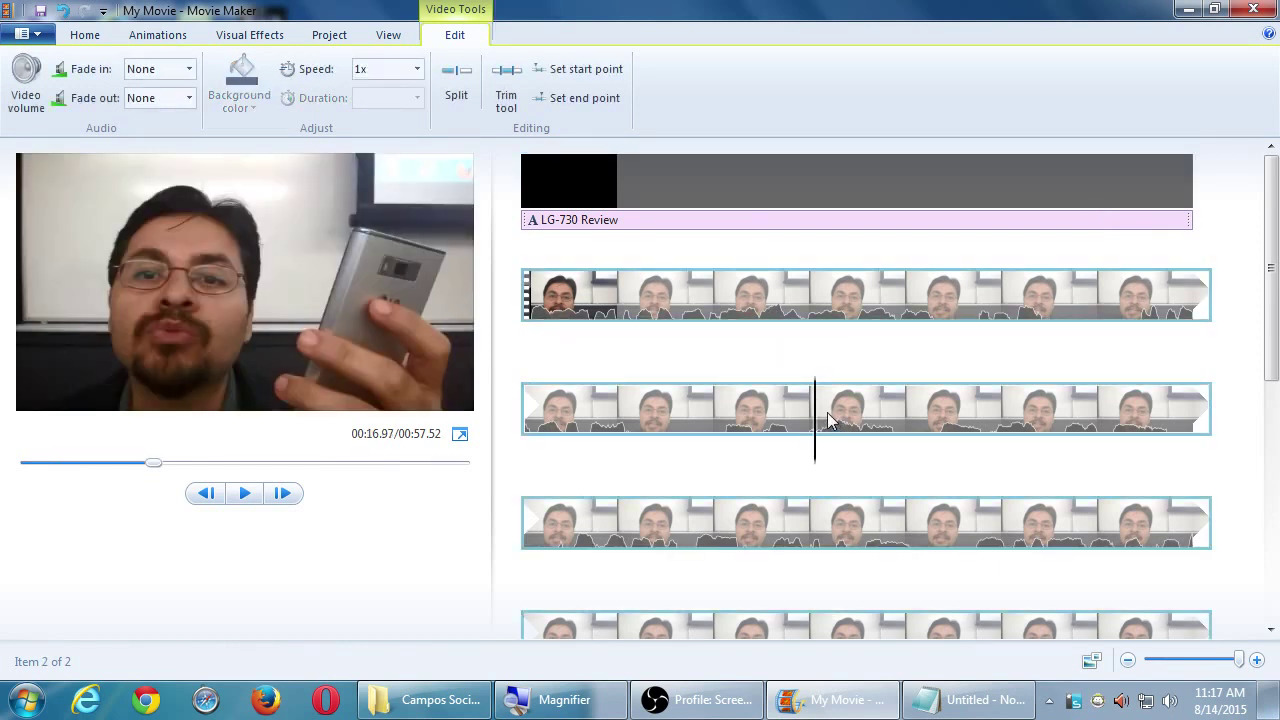
click(523, 305)
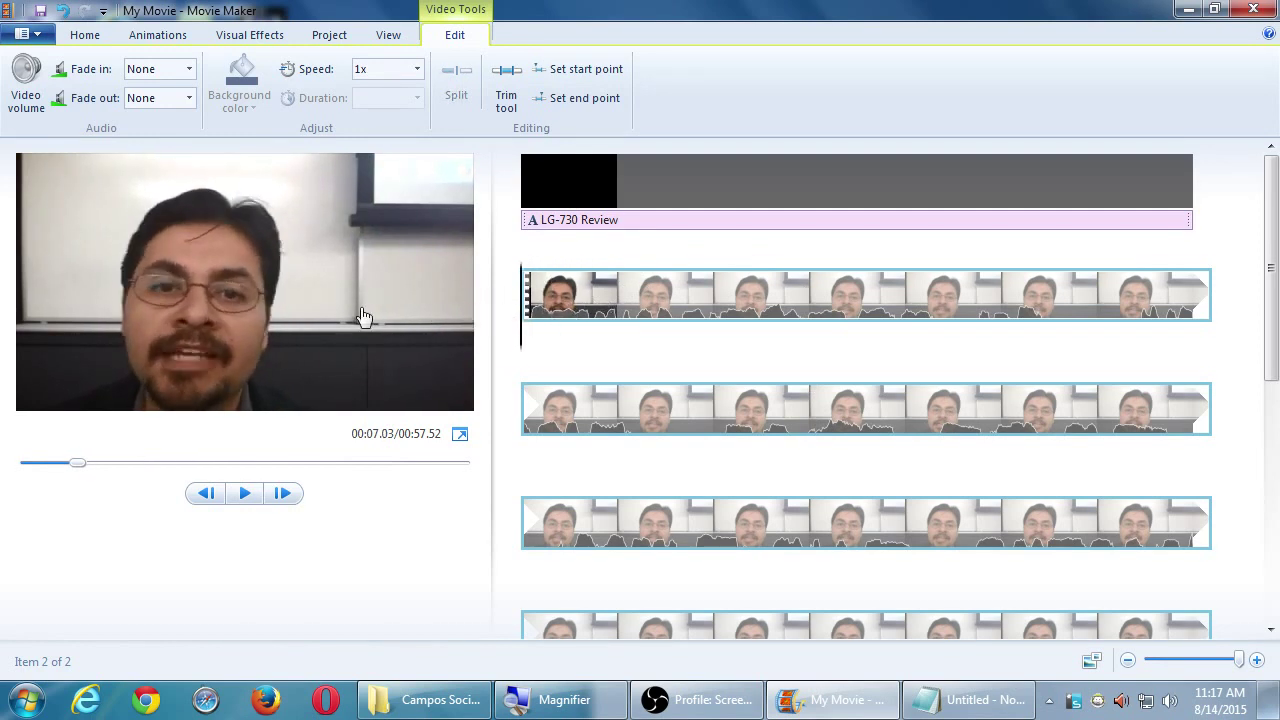
Play the movie from about 5 seconds in the title into the trimmed clip, pausing at about 9.3 seconds
click(1012, 176)
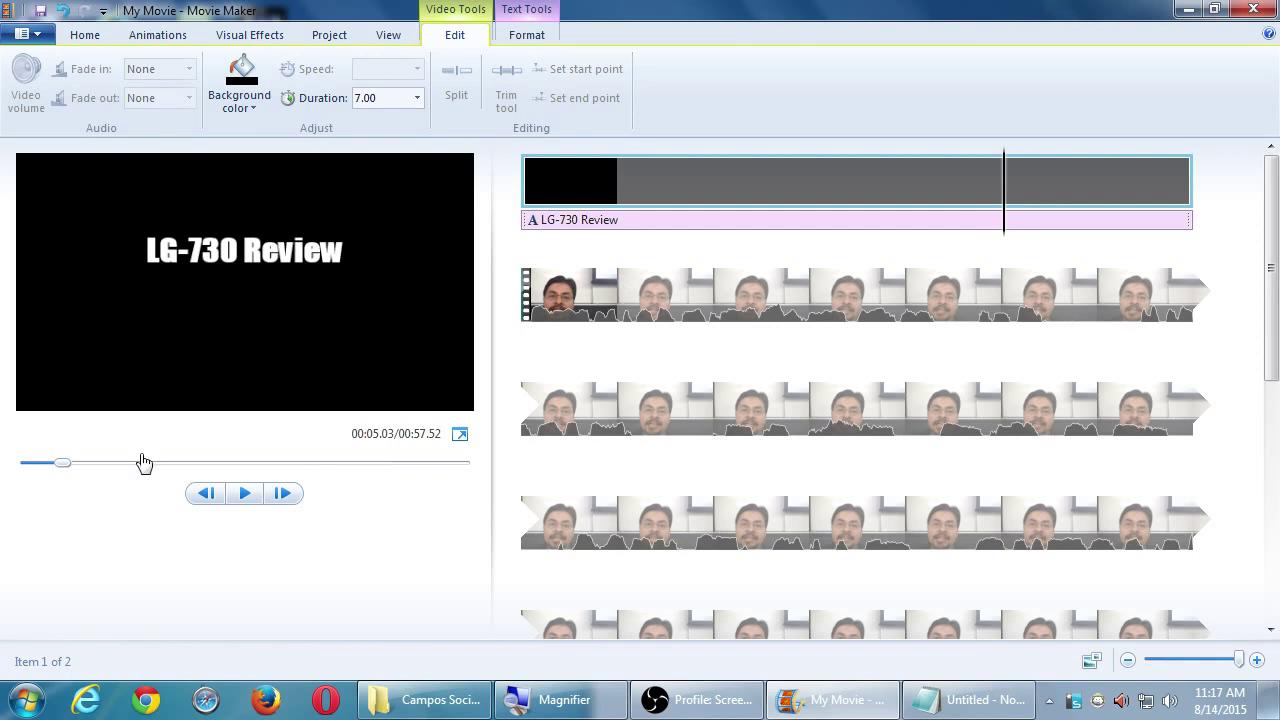
click(243, 494)
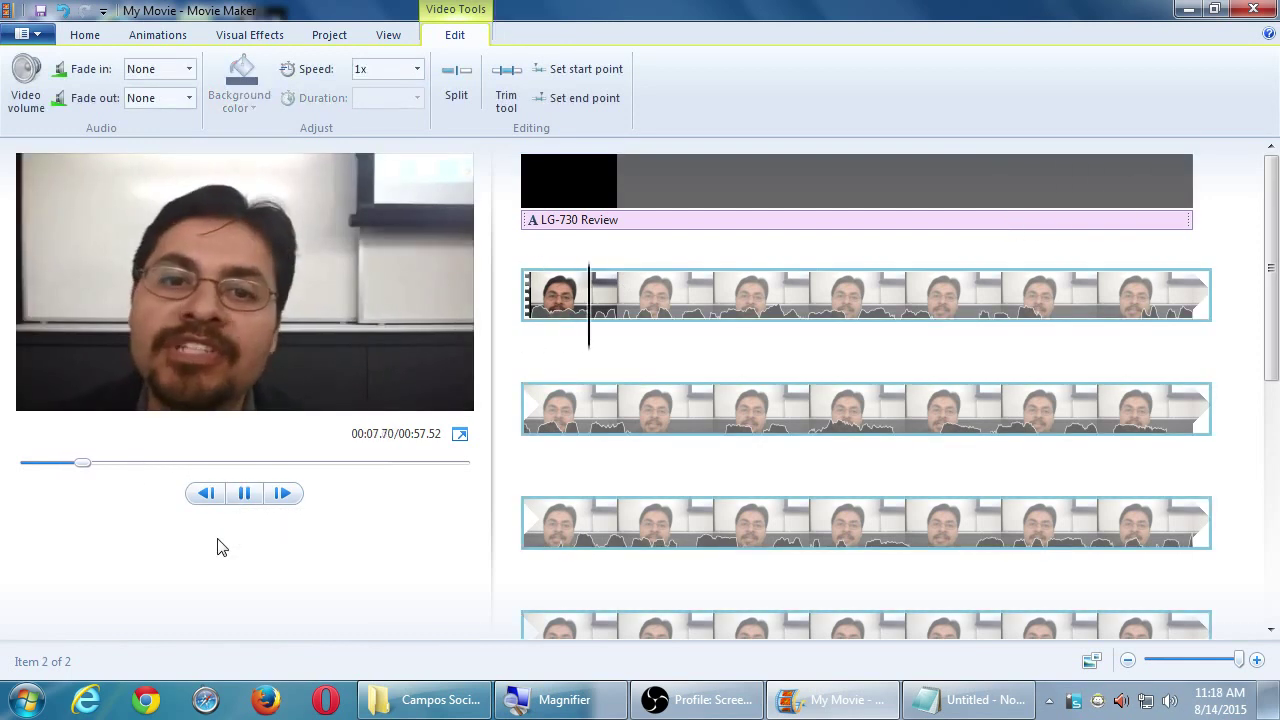
key(space)
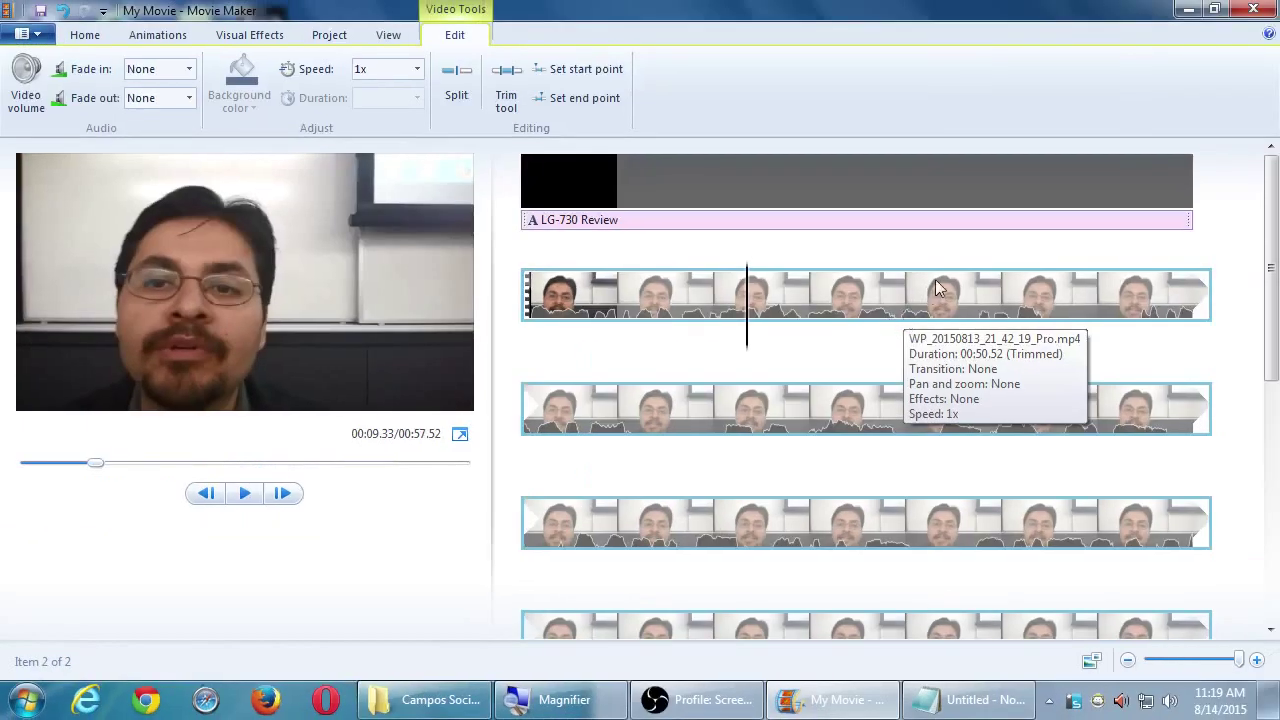
Try setting the video clip's end point at about 00:11.00, and undo that trim
click(1200, 200)
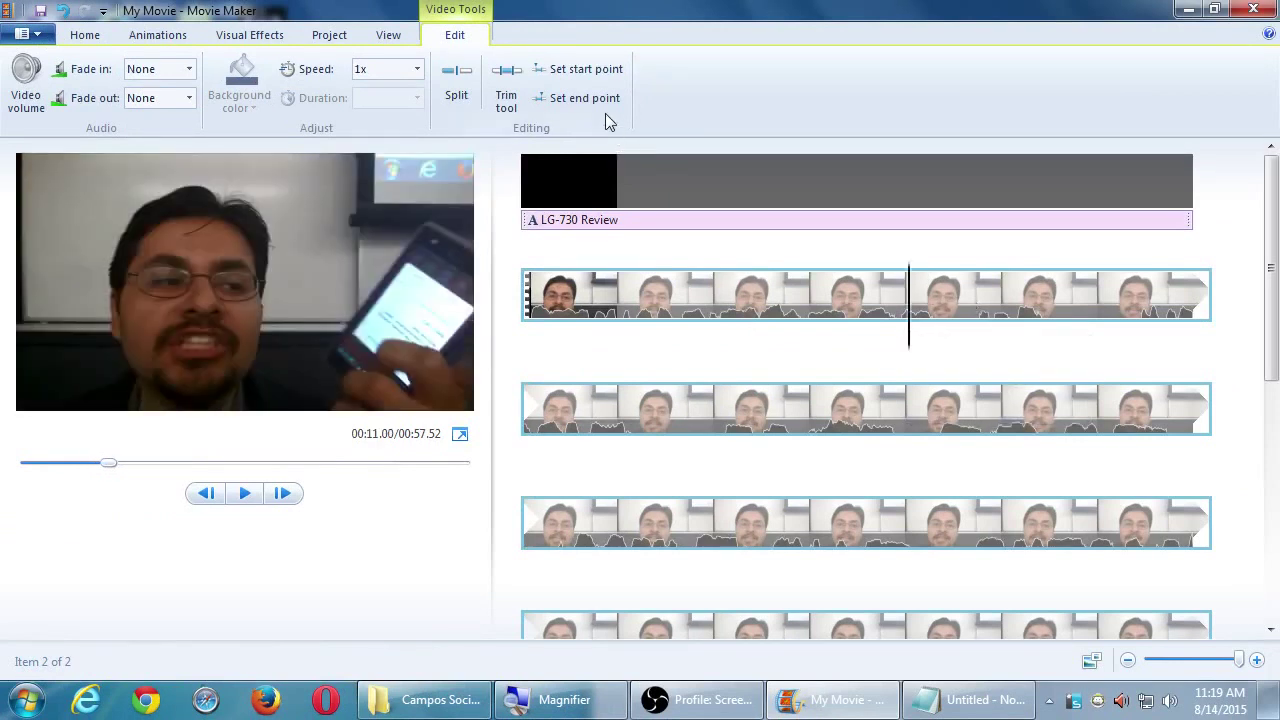
click(603, 110)
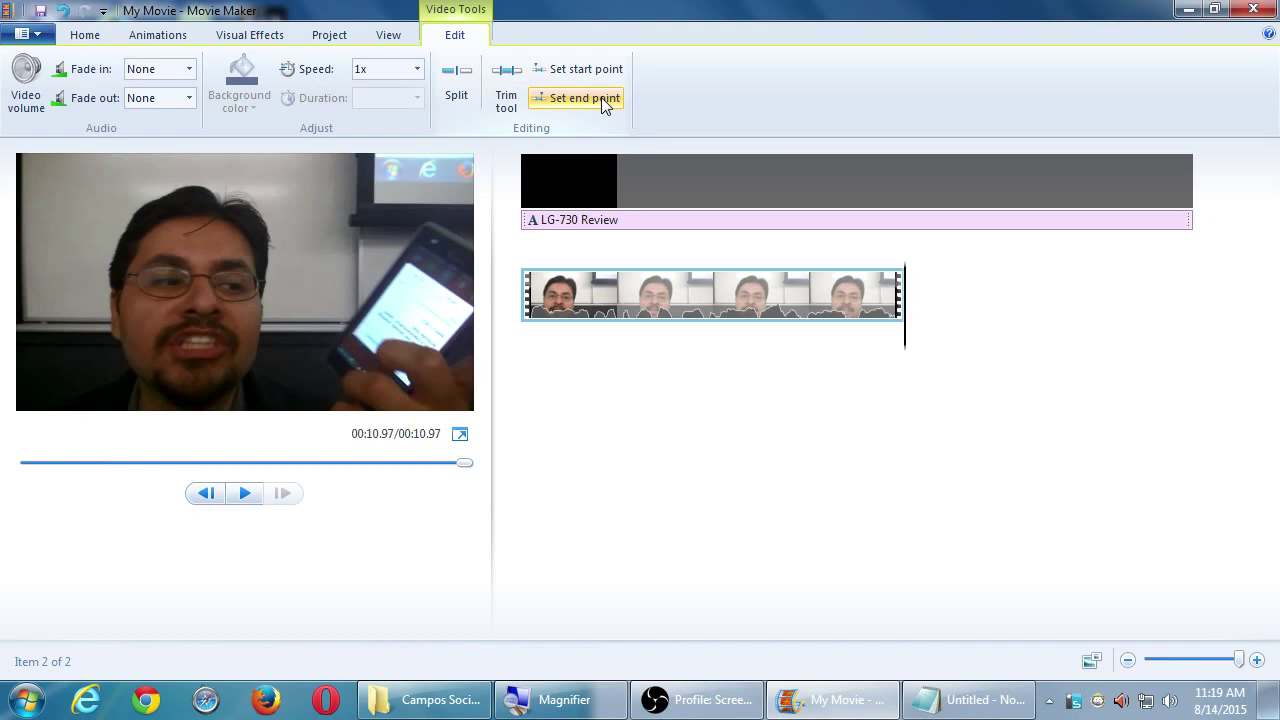
key(ctrl+z)
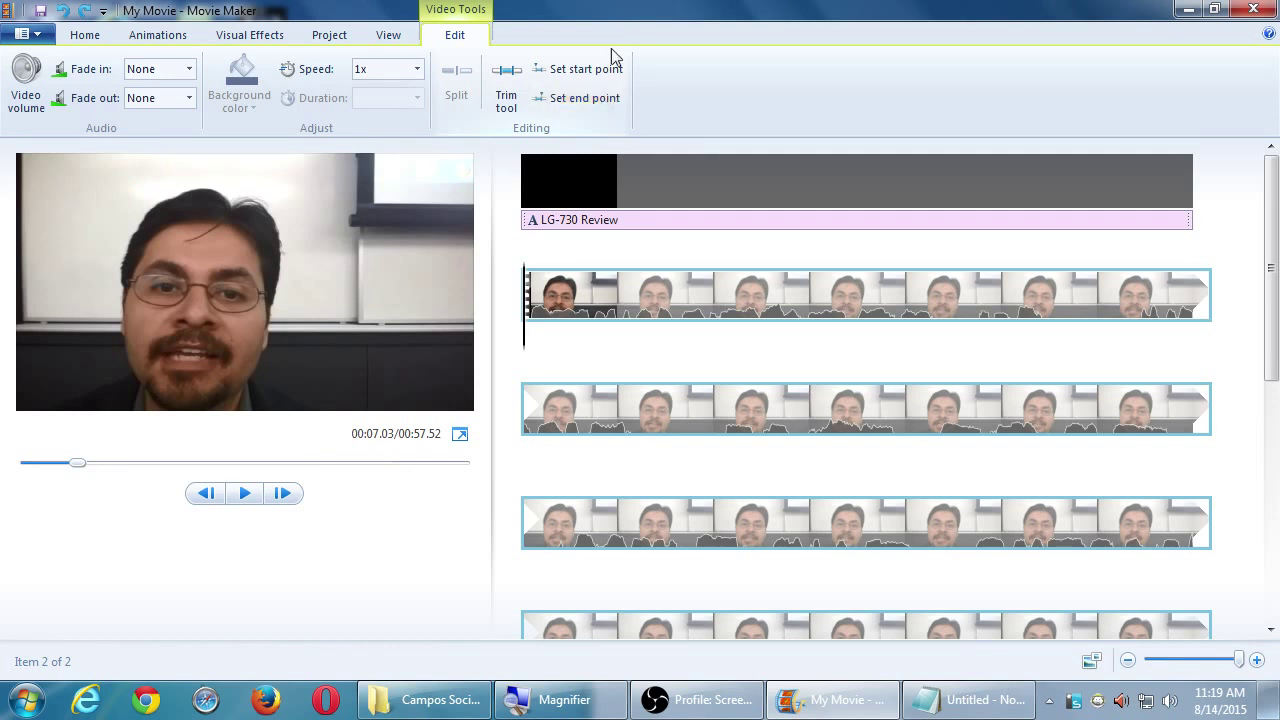
Undo the earlier start trim and set the video clip's start point at 00:15.30 on the timeline, just before the speaker talks
click(66, 12)
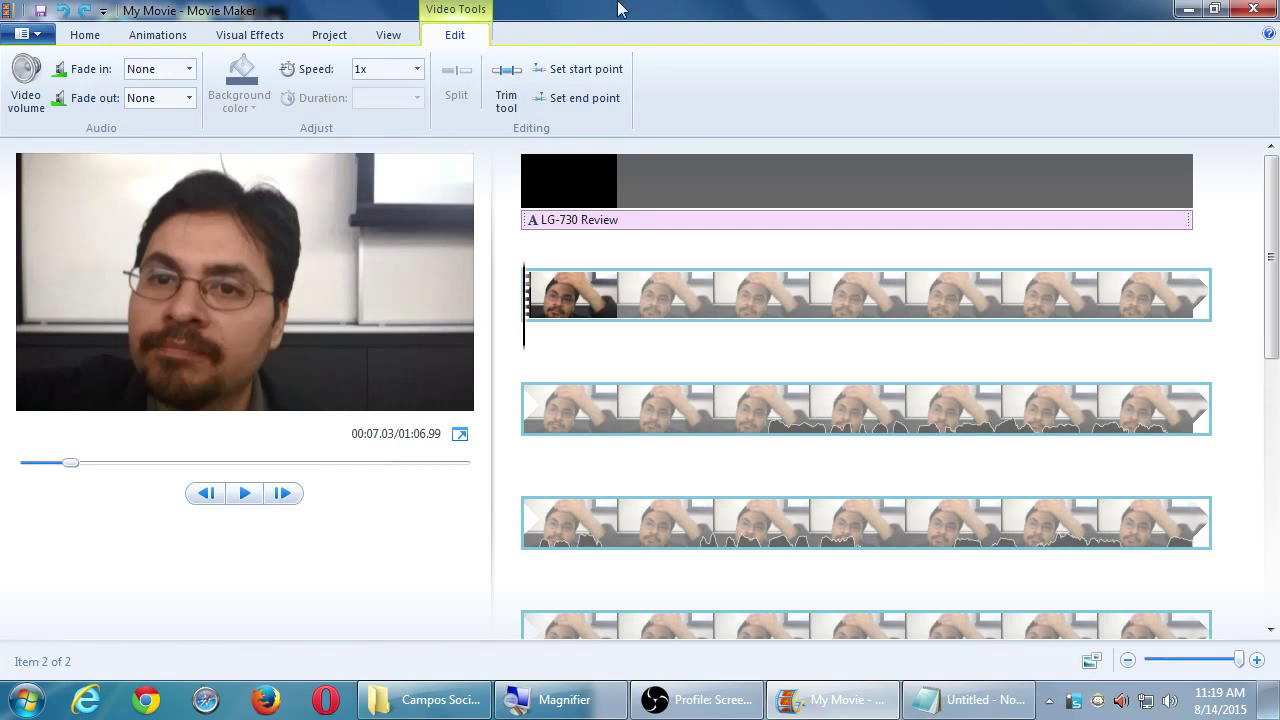
click(641, 410)
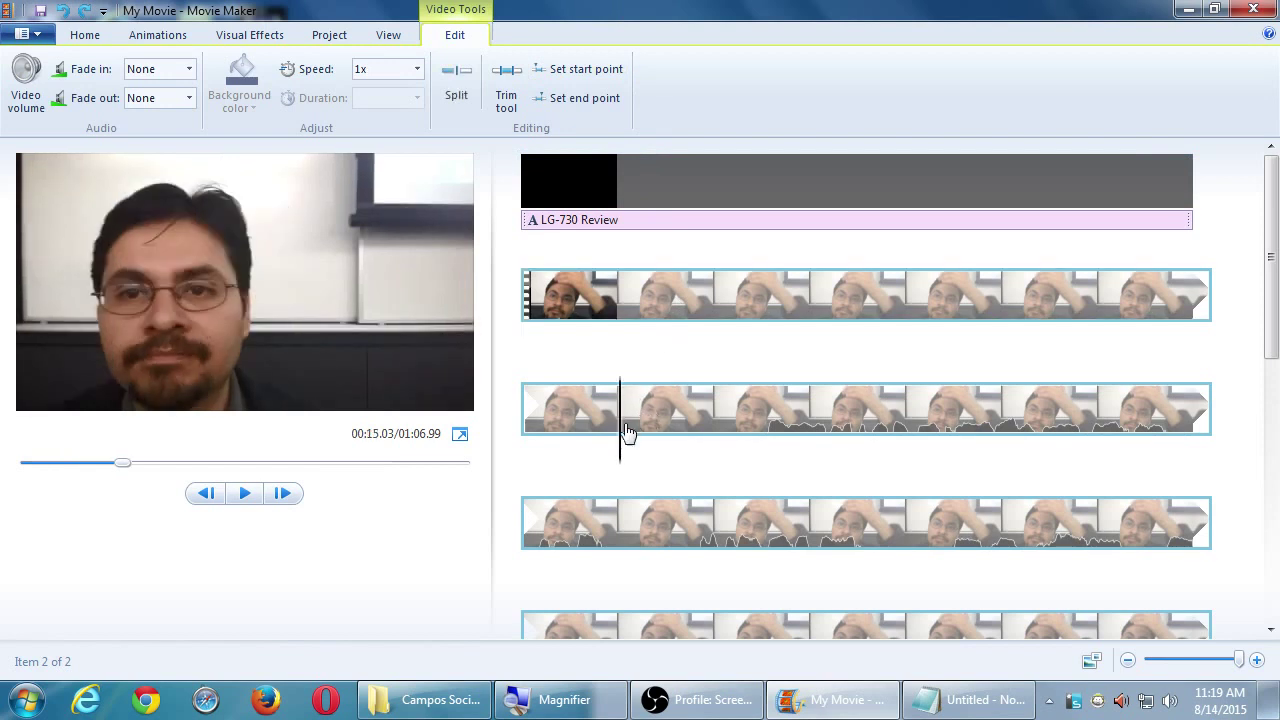
drag(624, 433, 648, 474)
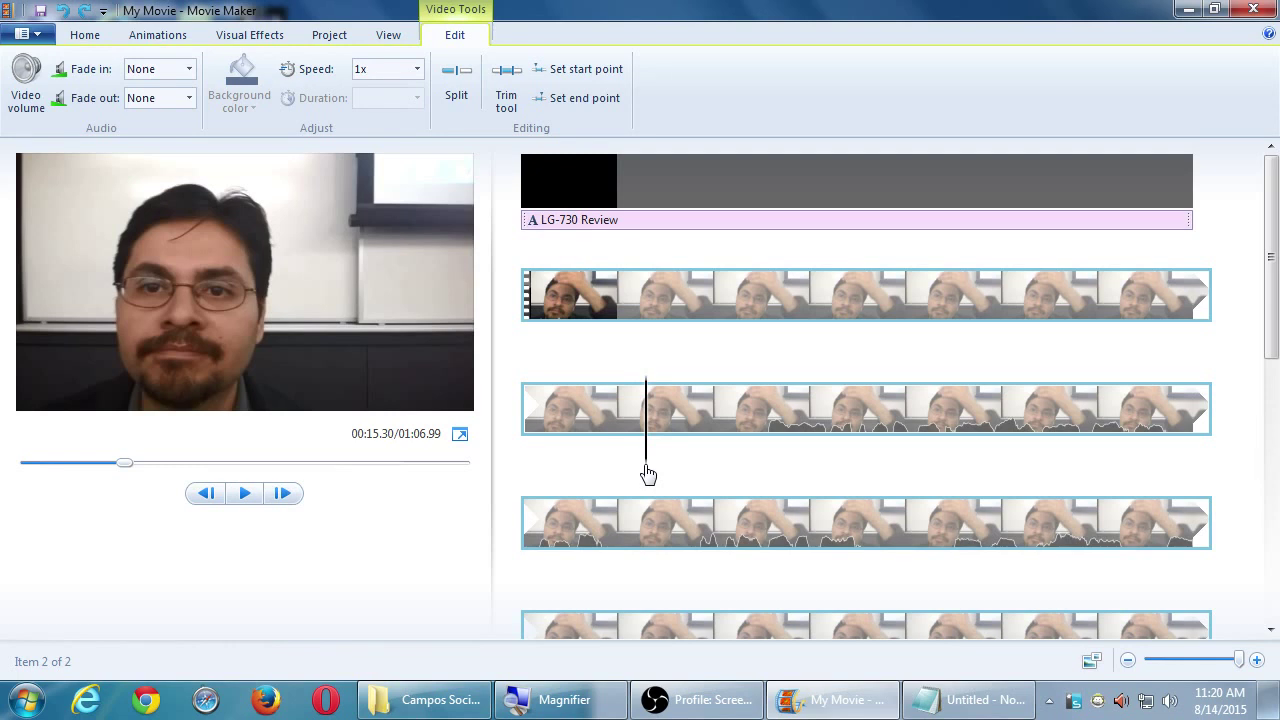
click(612, 72)
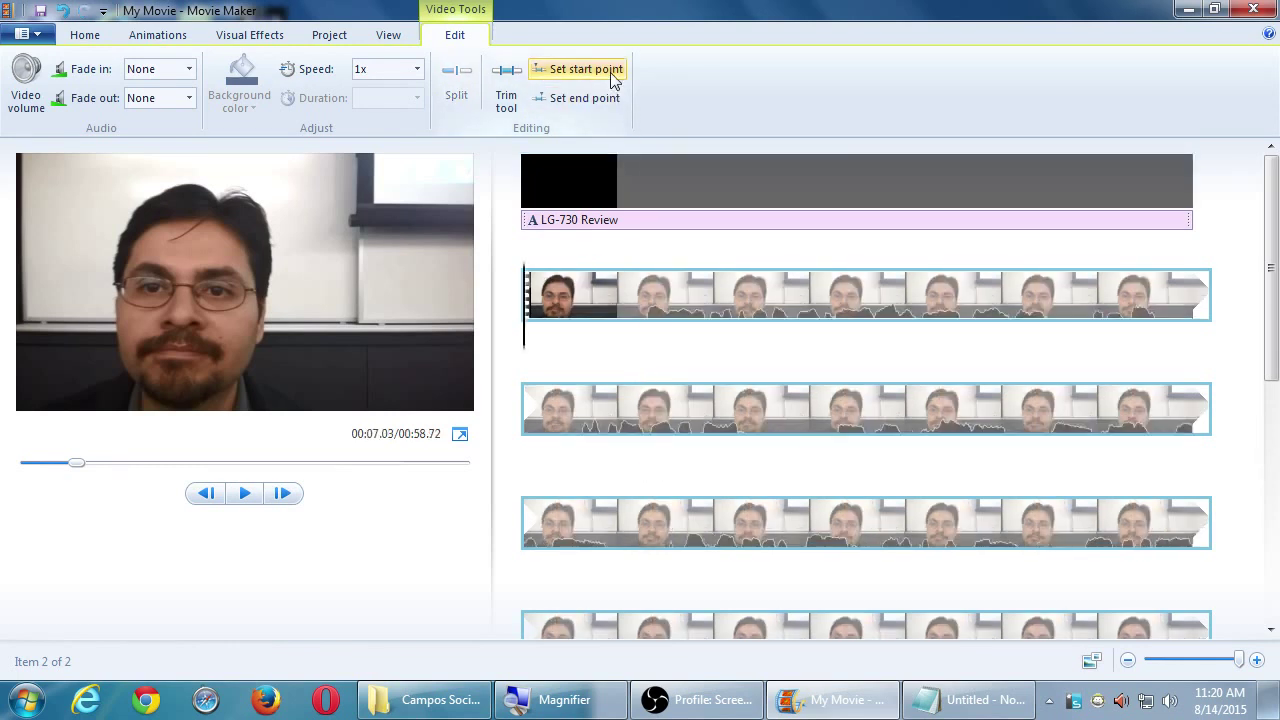
Play the change from the title to the retrimmed clip twice from about 5 seconds, returning to the clip's first frame
click(1003, 188)
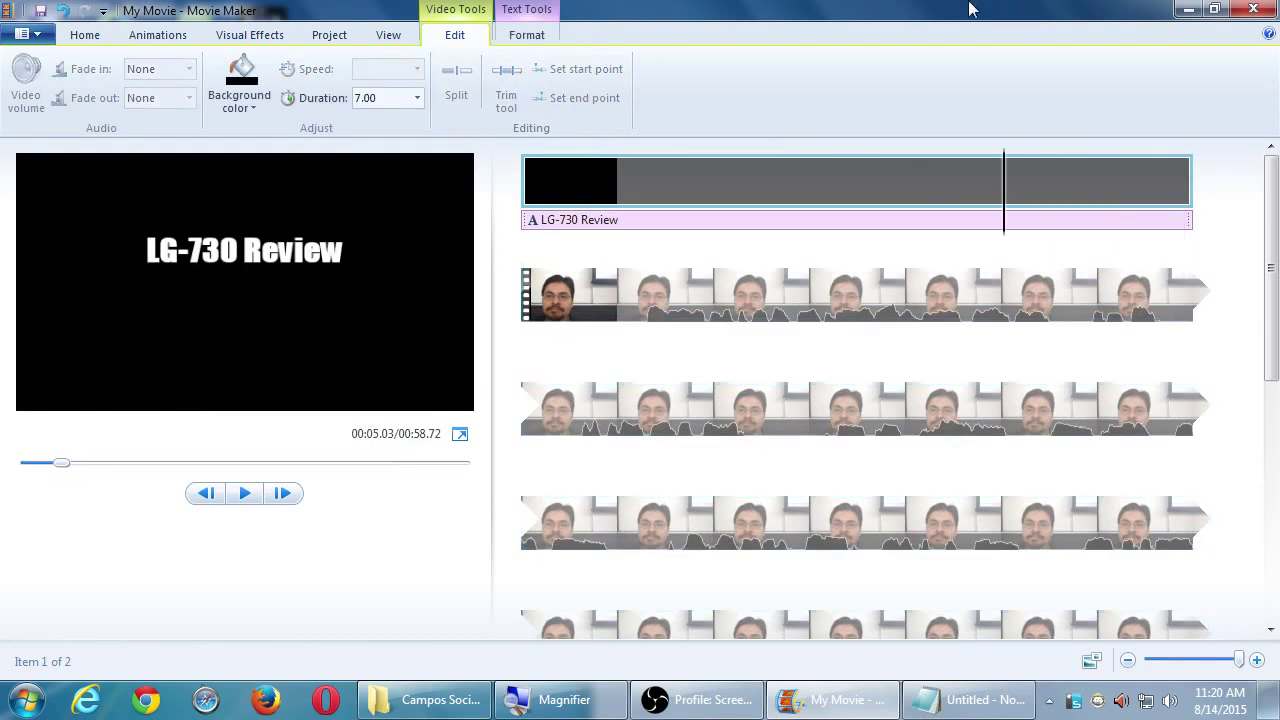
key(space)
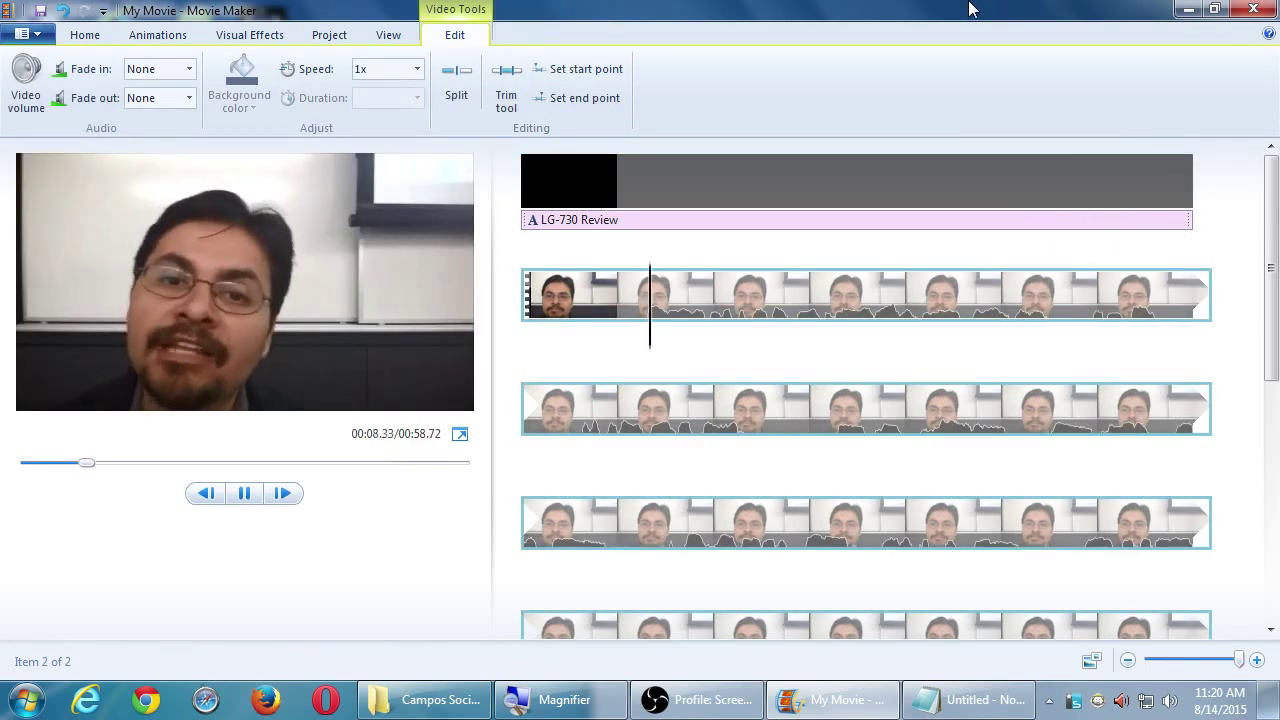
key(space)
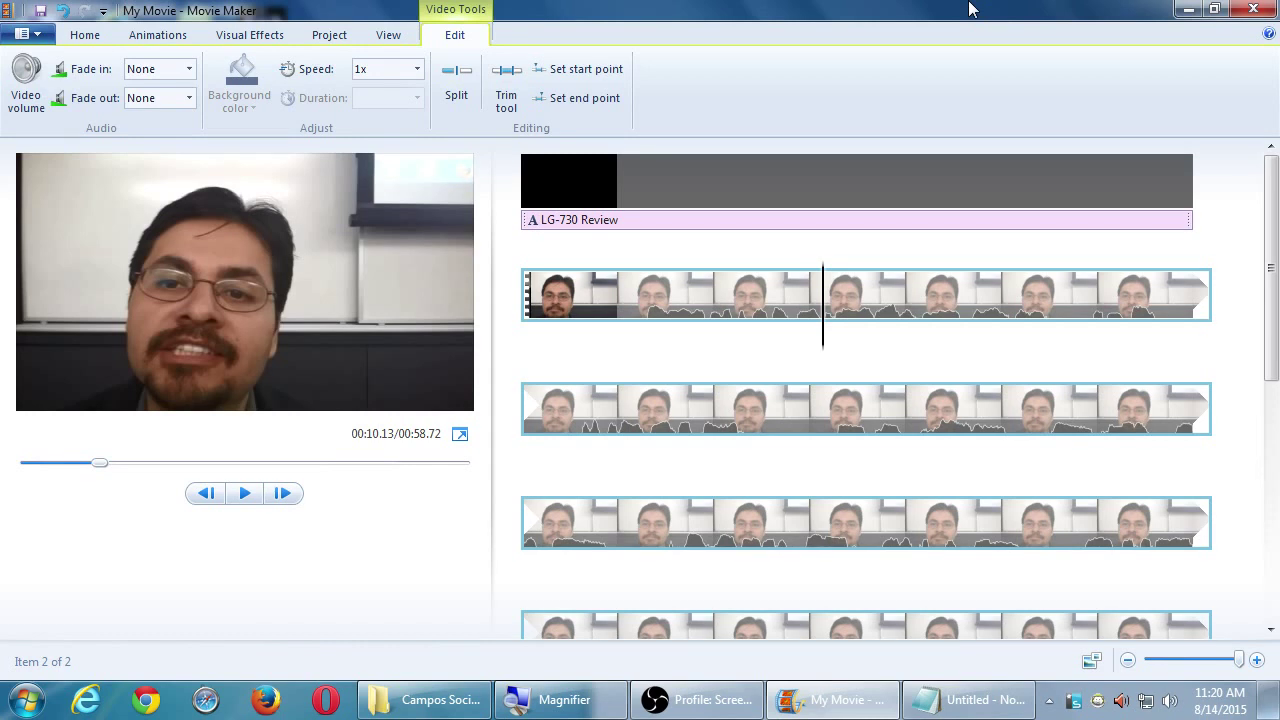
click(558, 300)
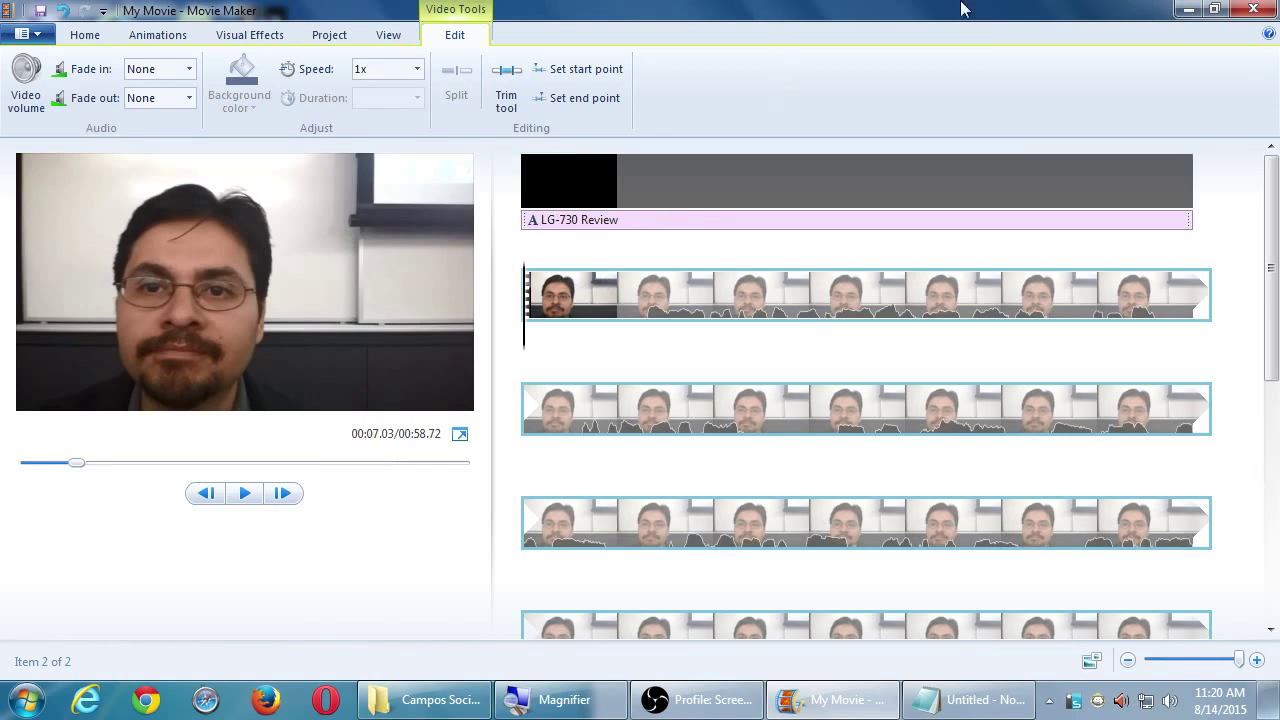
click(1004, 180)
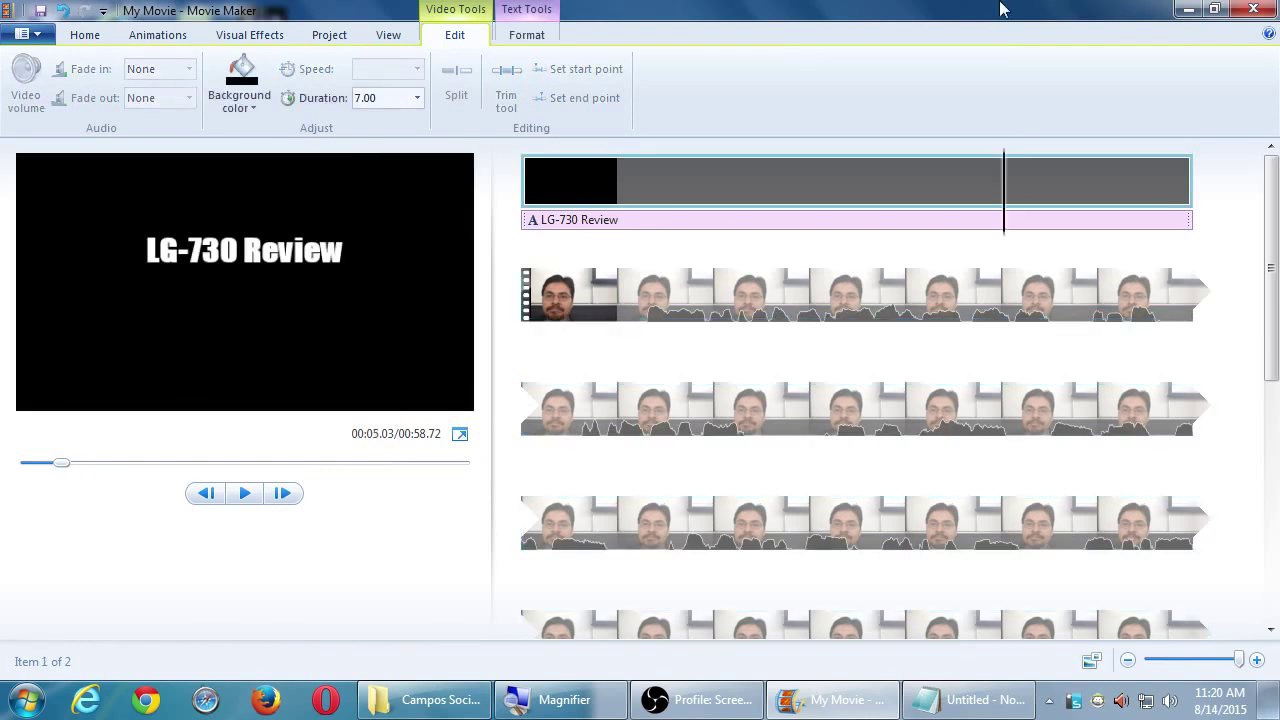
key(space)
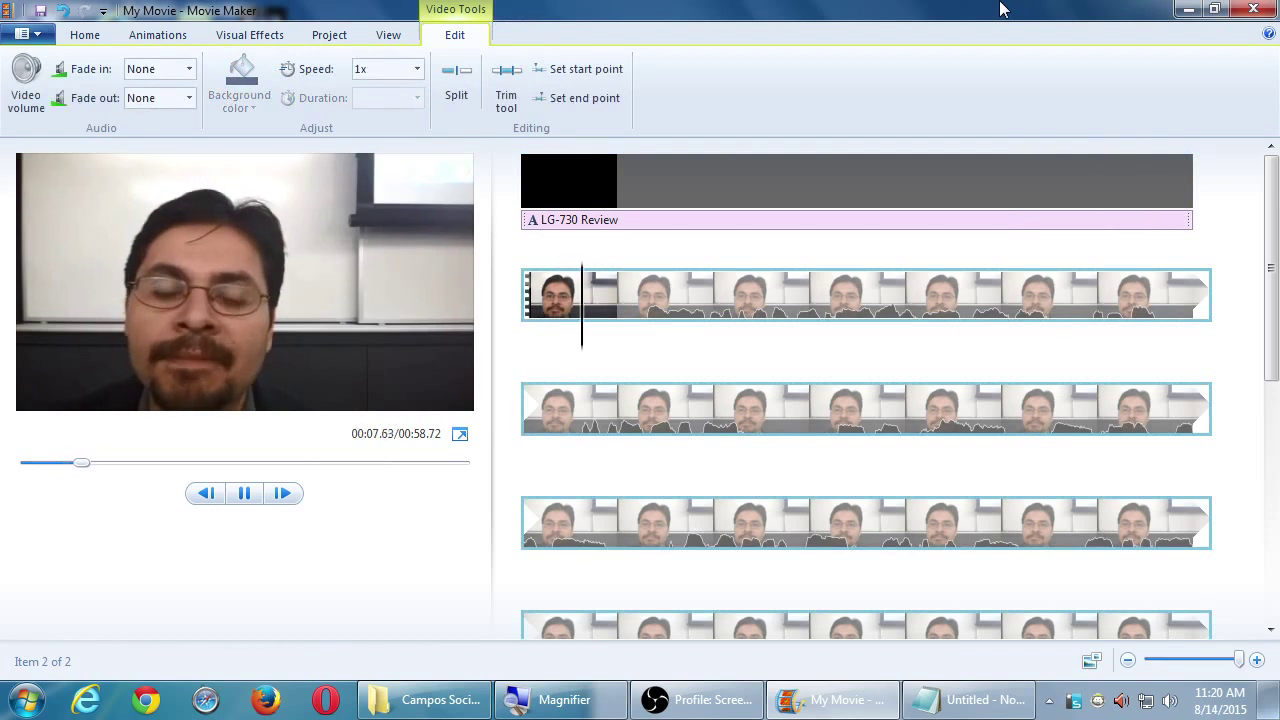
key(space)
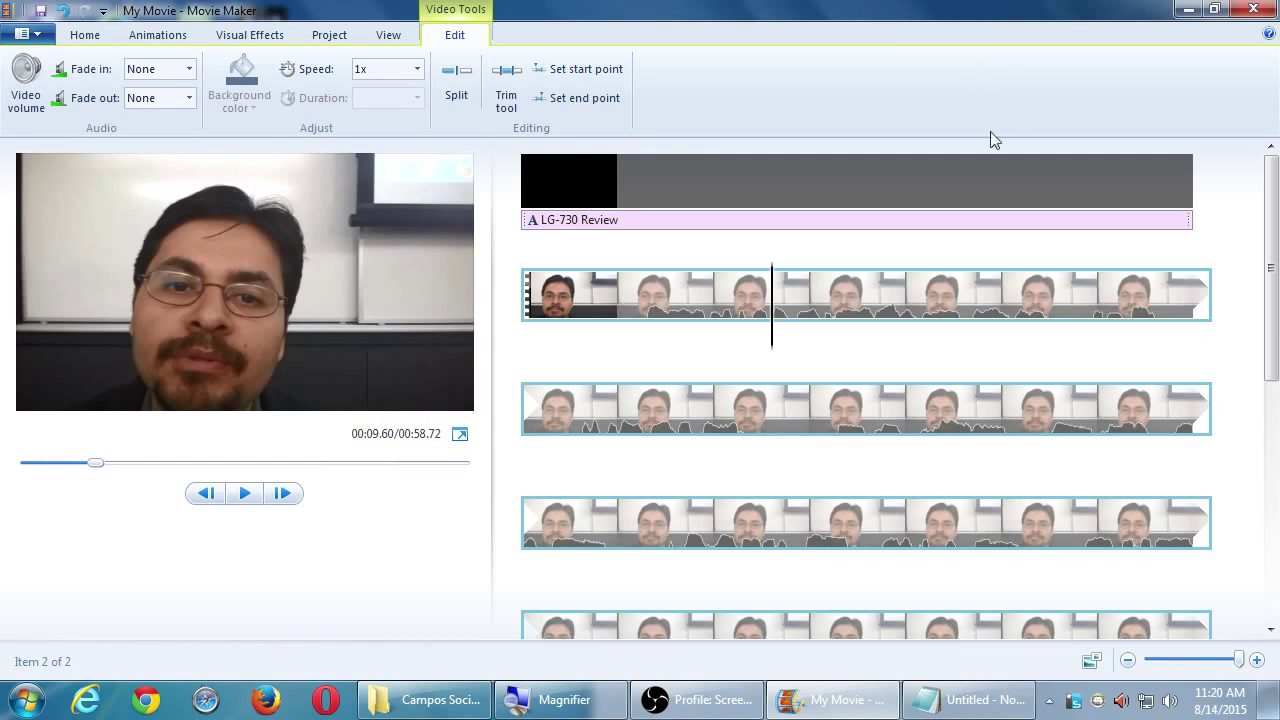
click(533, 303)
Show the animation options and play the cut from the title into the clip without a transition, pausing at about 8 seconds
key(super+plus)
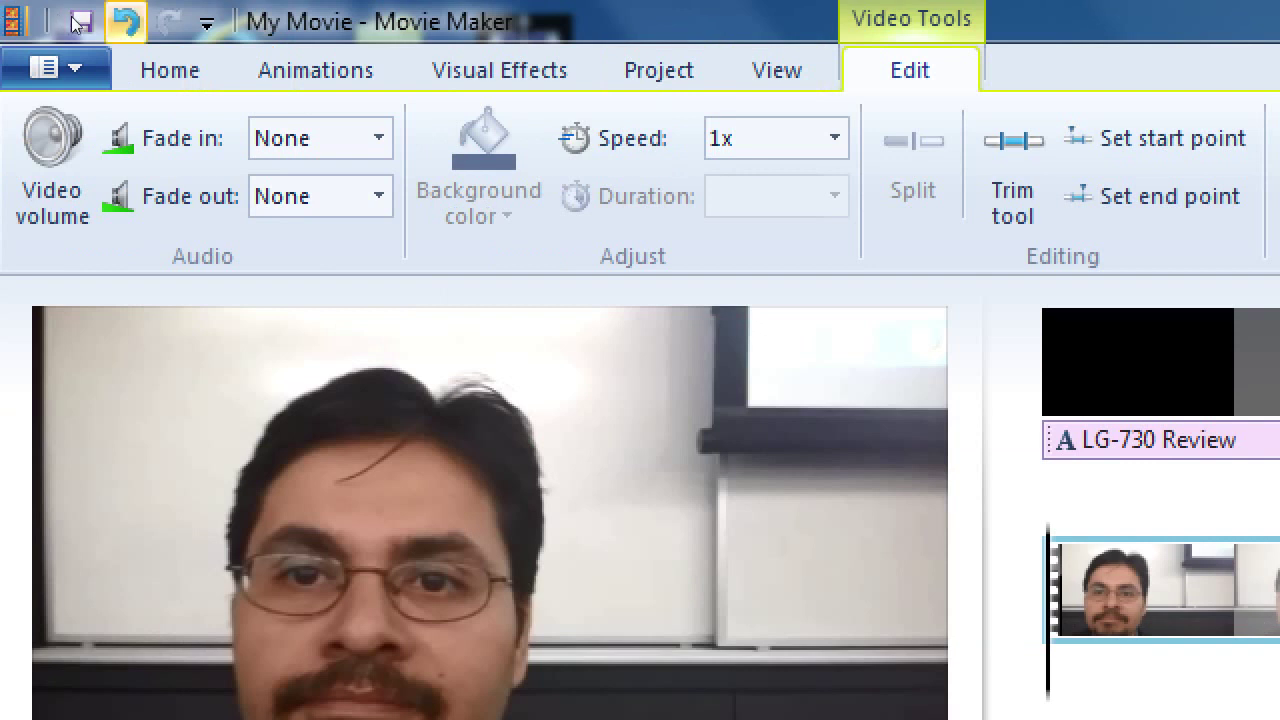
click(315, 70)
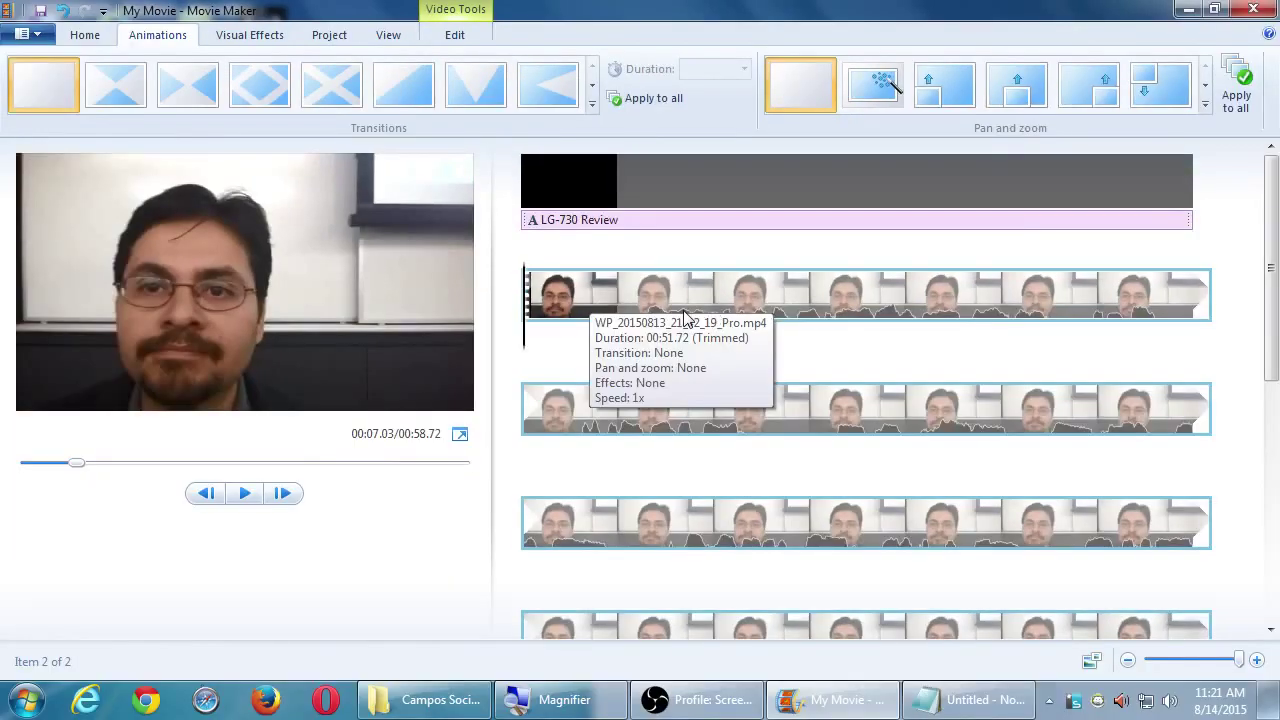
click(1040, 206)
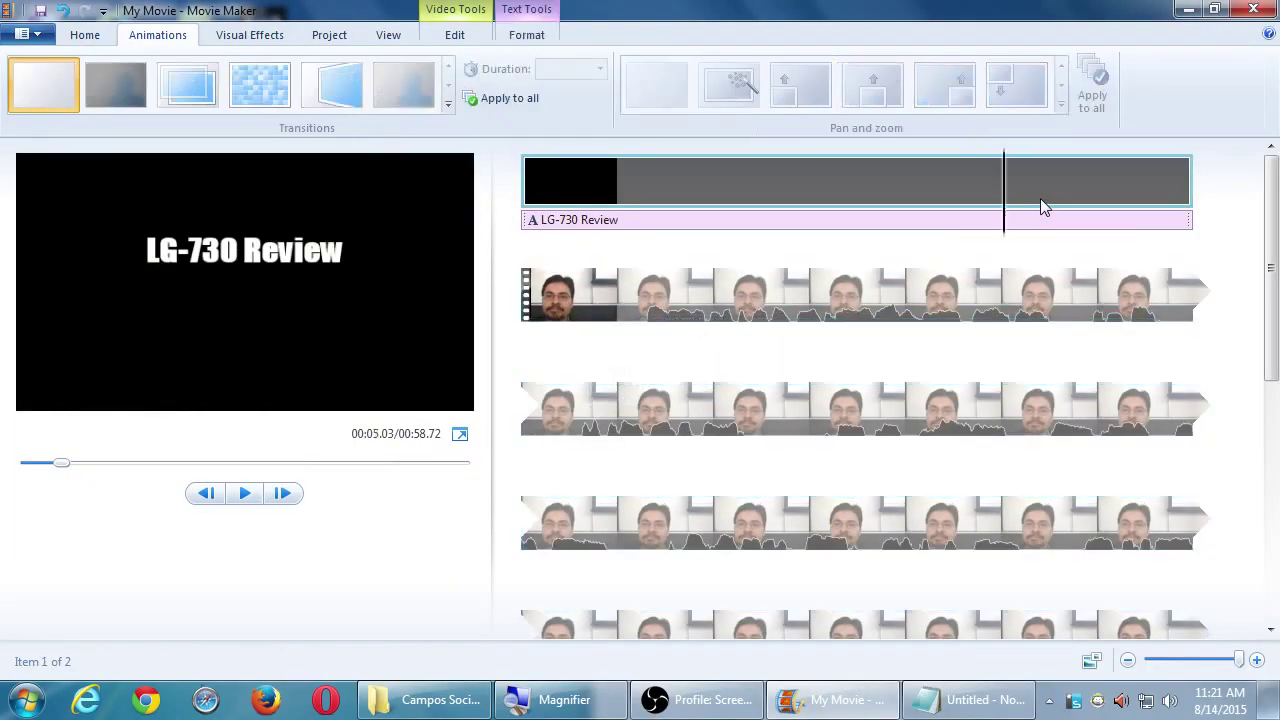
key(space)
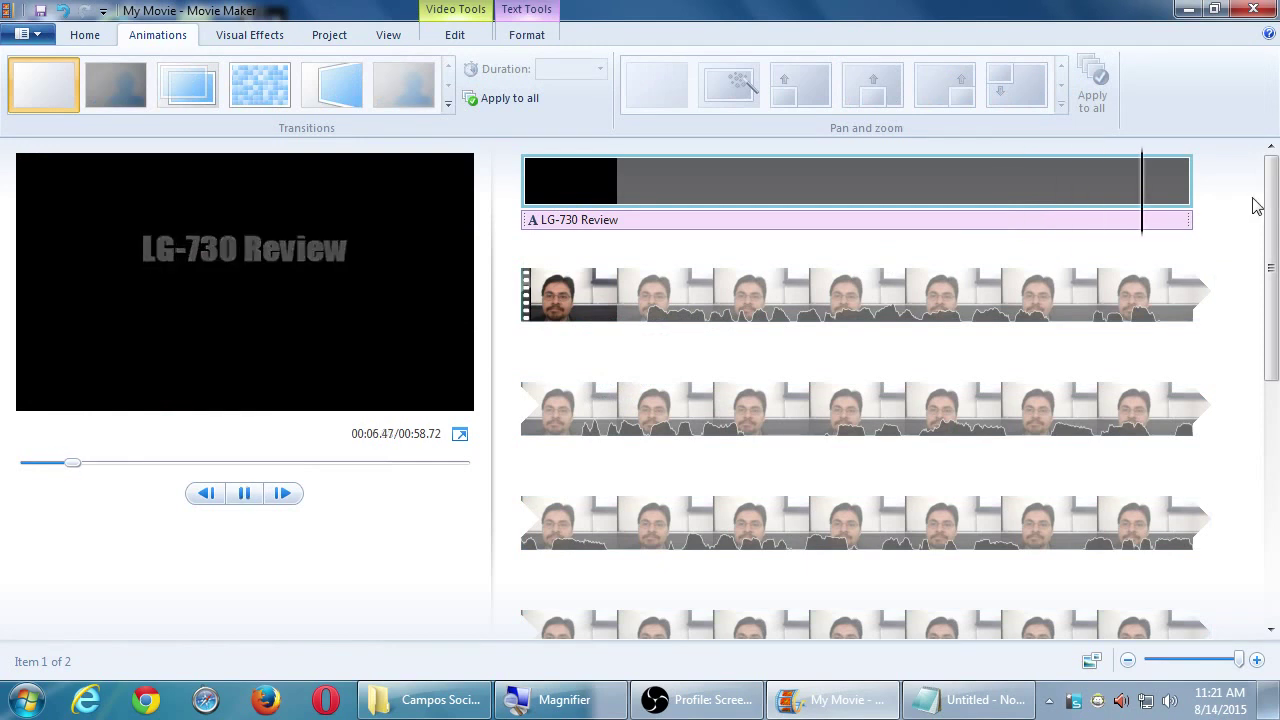
key(space)
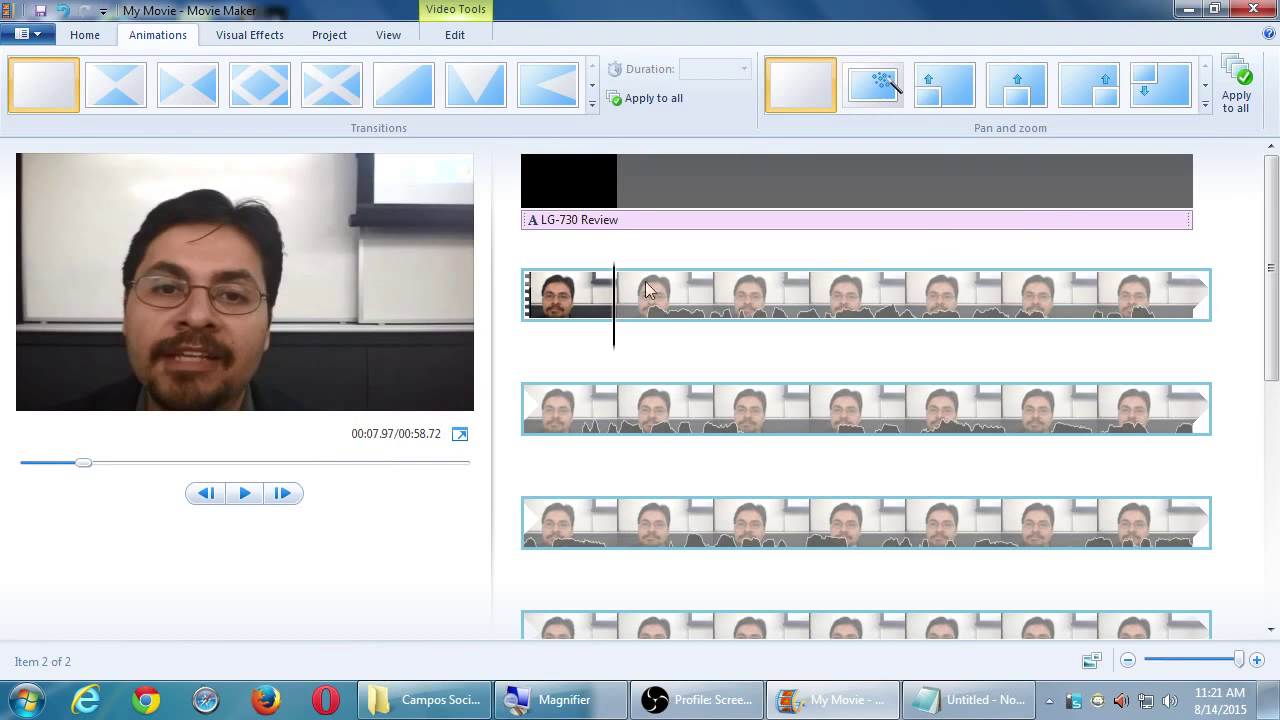
Apply the Blur dissolve transition at the start of the video clip, between the title and the video
click(536, 312)
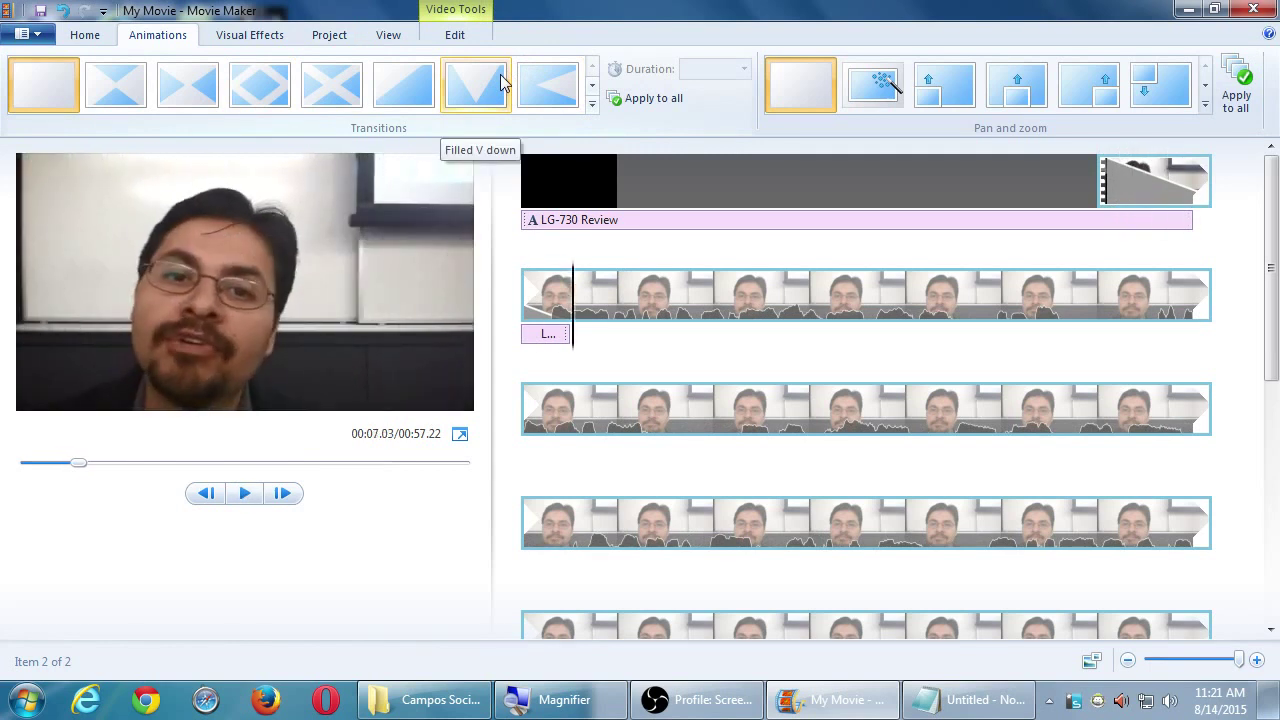
click(592, 103)
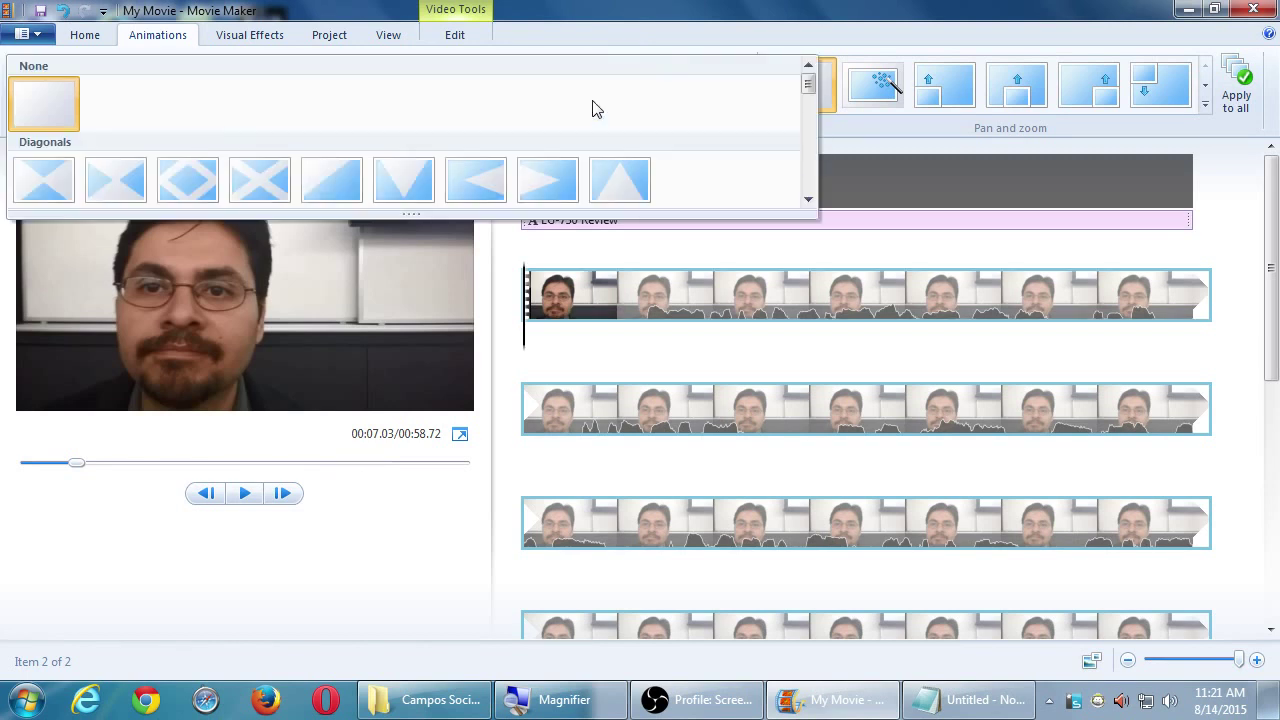
click(808, 203)
click(808, 203)
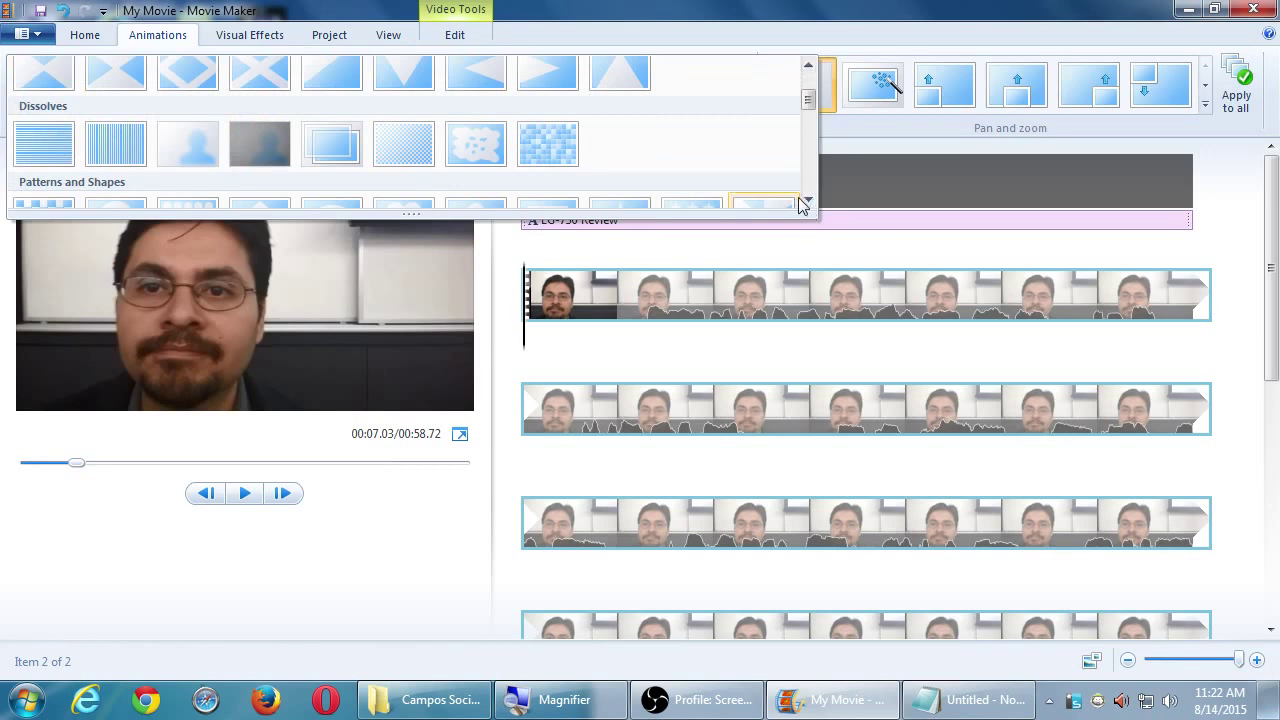
click(806, 22)
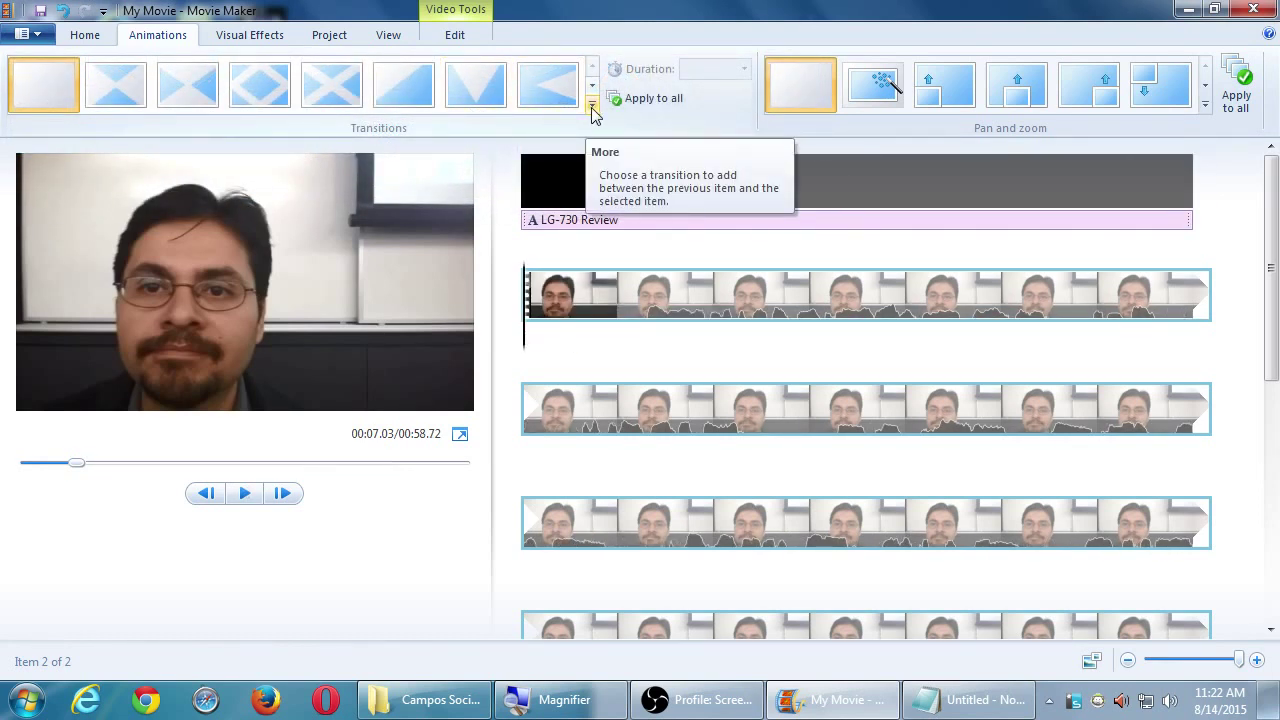
click(592, 106)
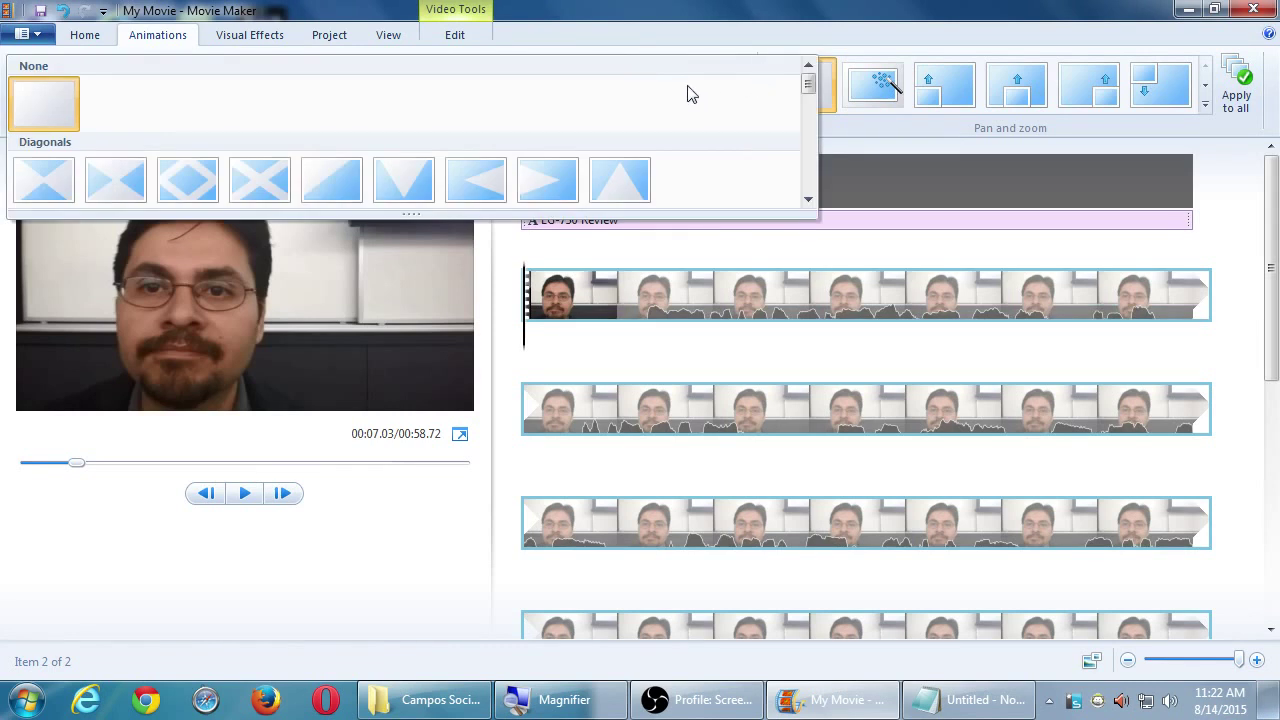
click(808, 199)
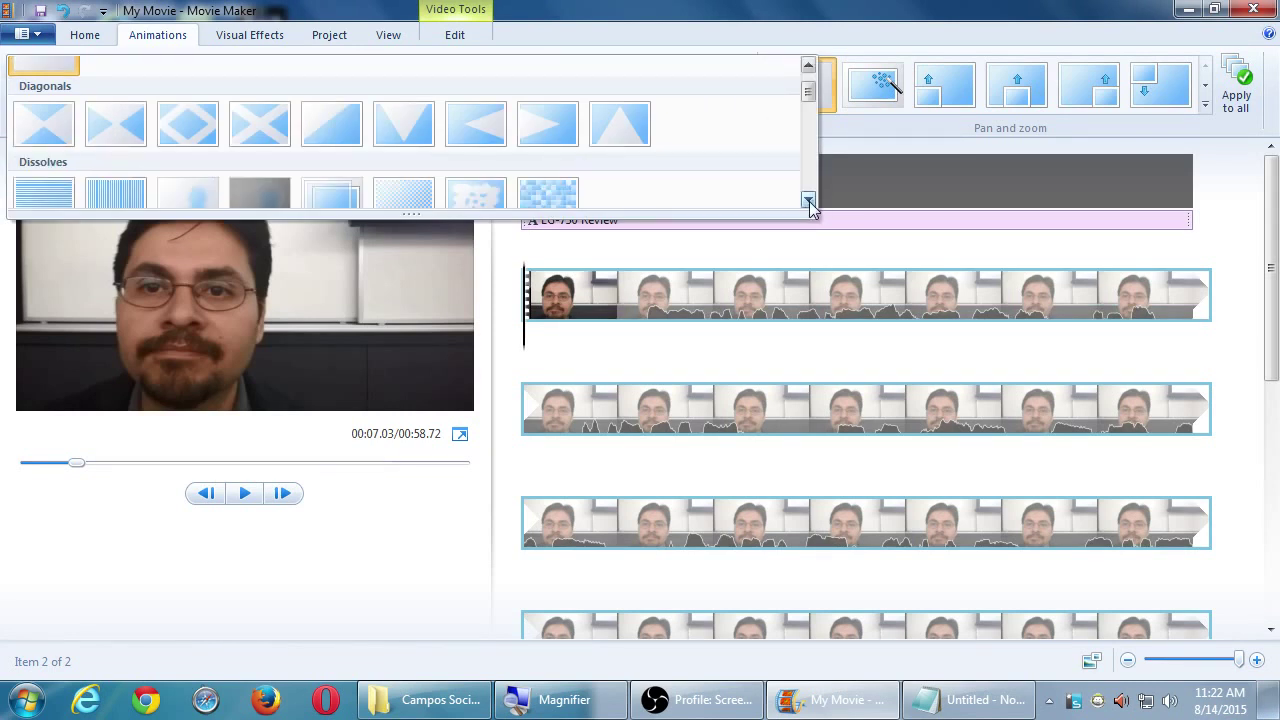
click(808, 199)
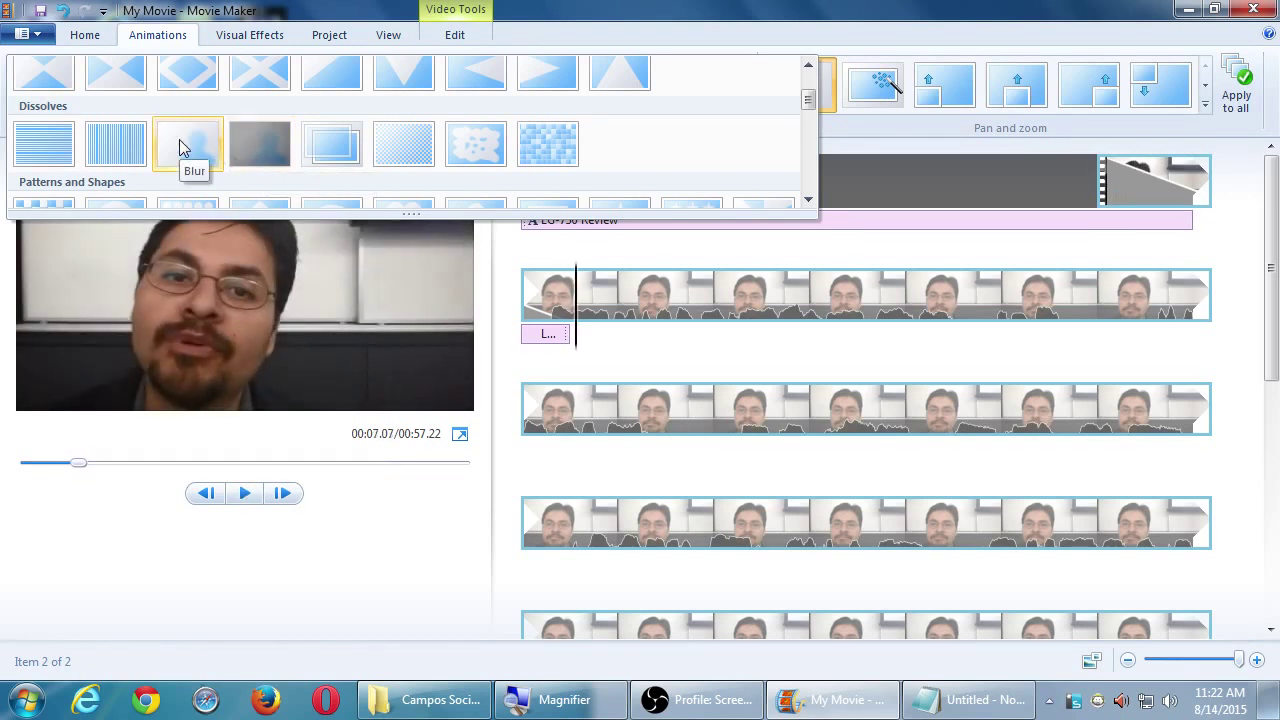
click(181, 147)
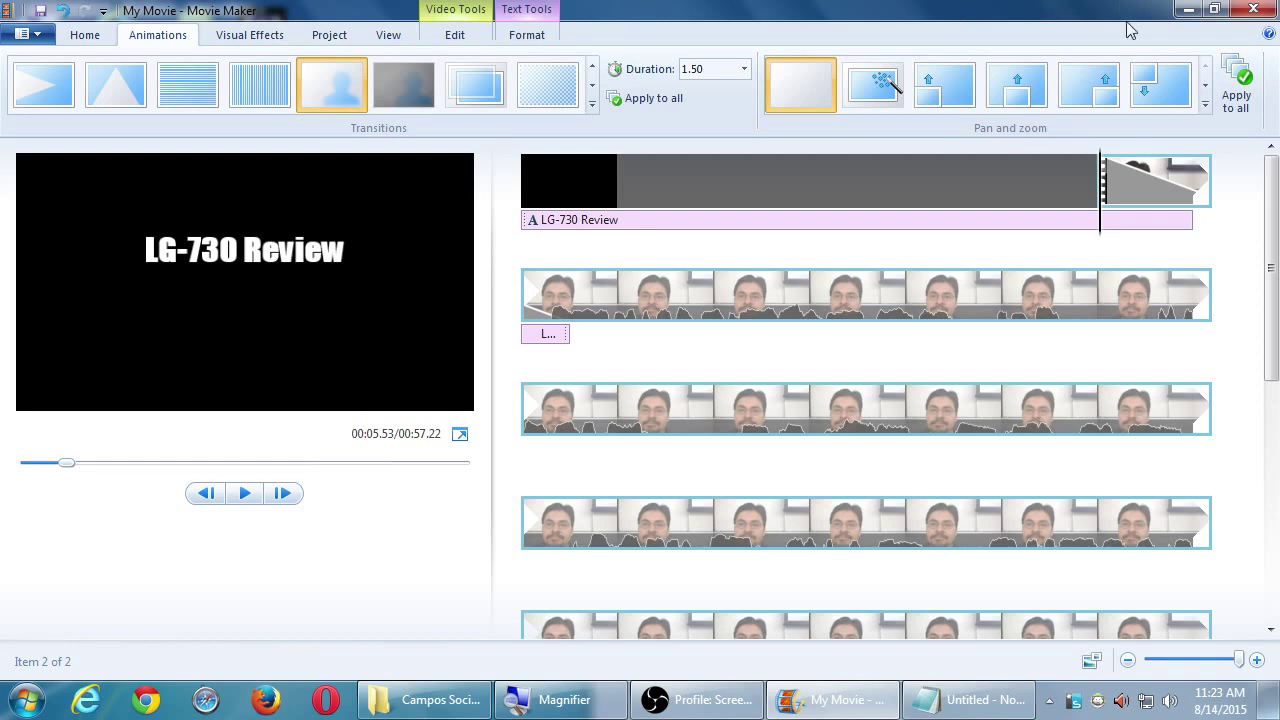
Play the end of the title through the Blur transition into the clip twice to review the effect
click(908, 177)
key(space)
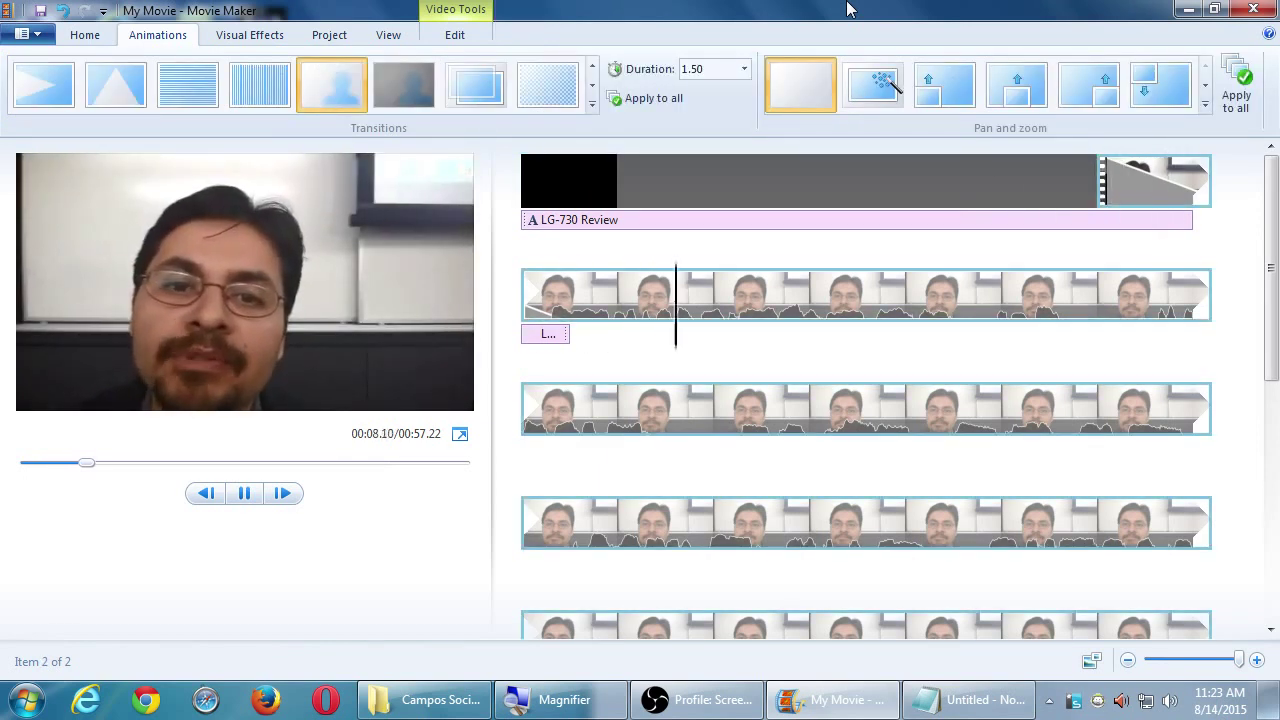
key(space)
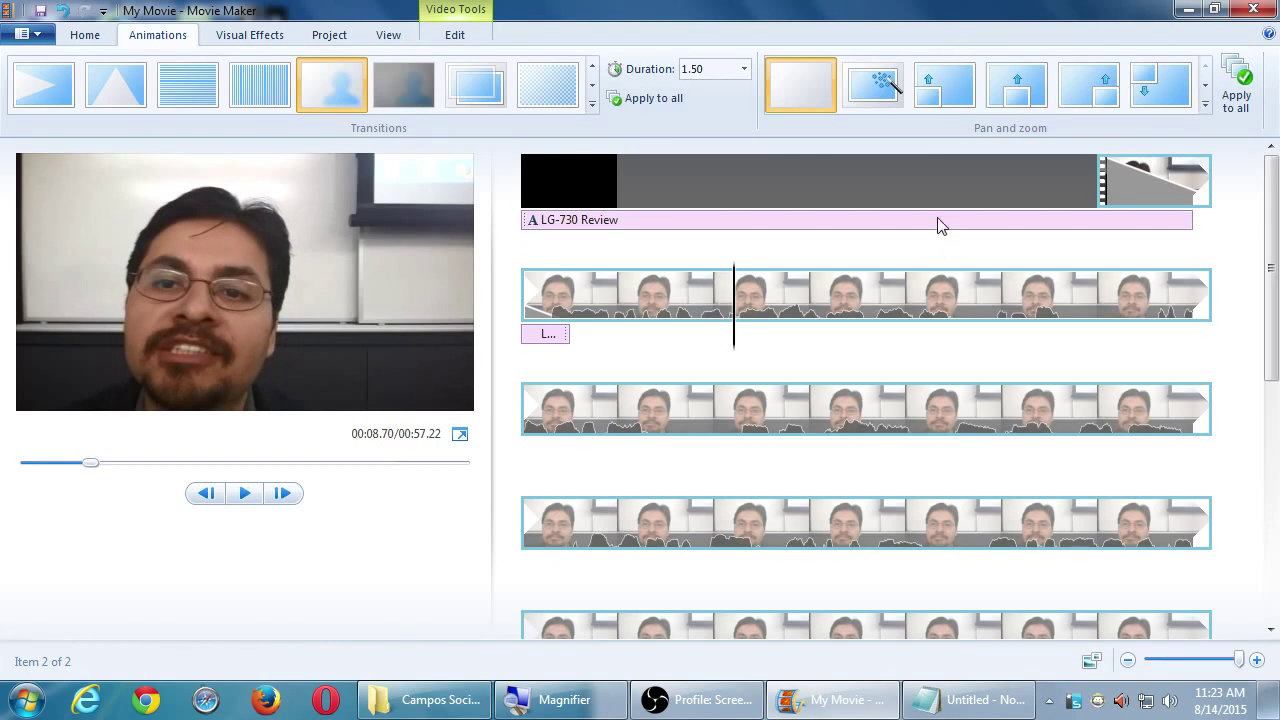
click(842, 198)
key(space)
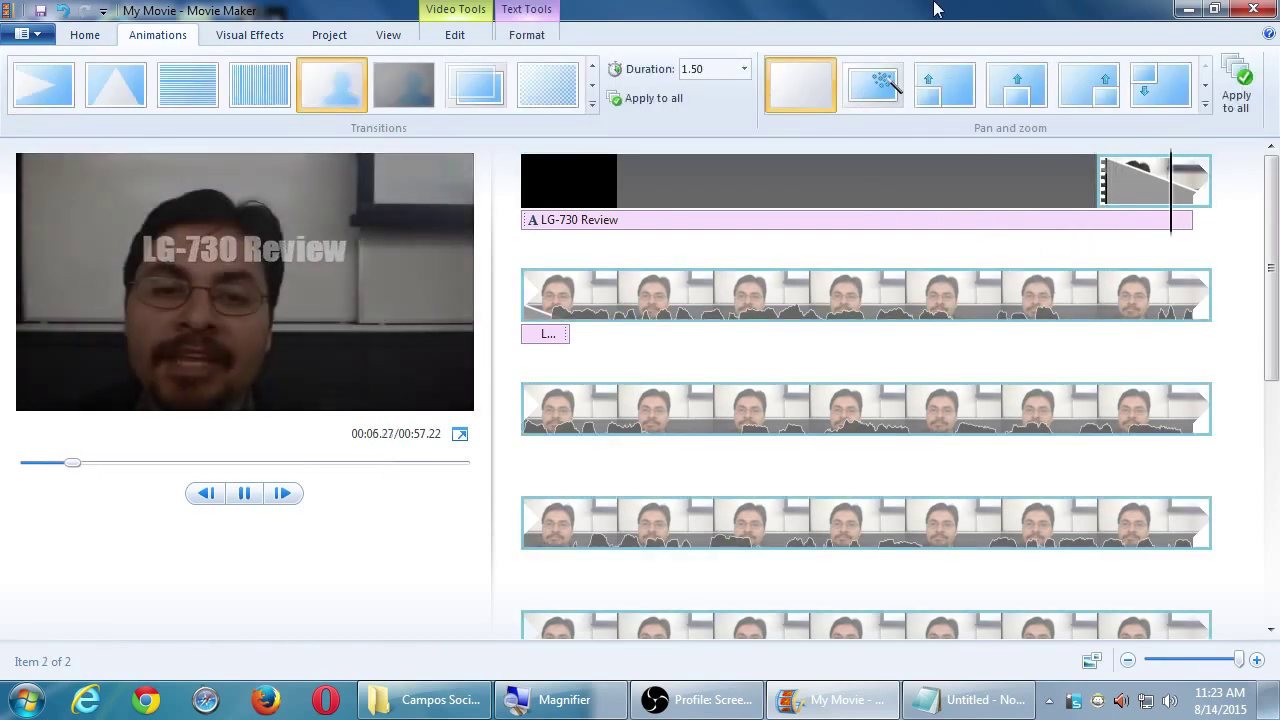
key(space)
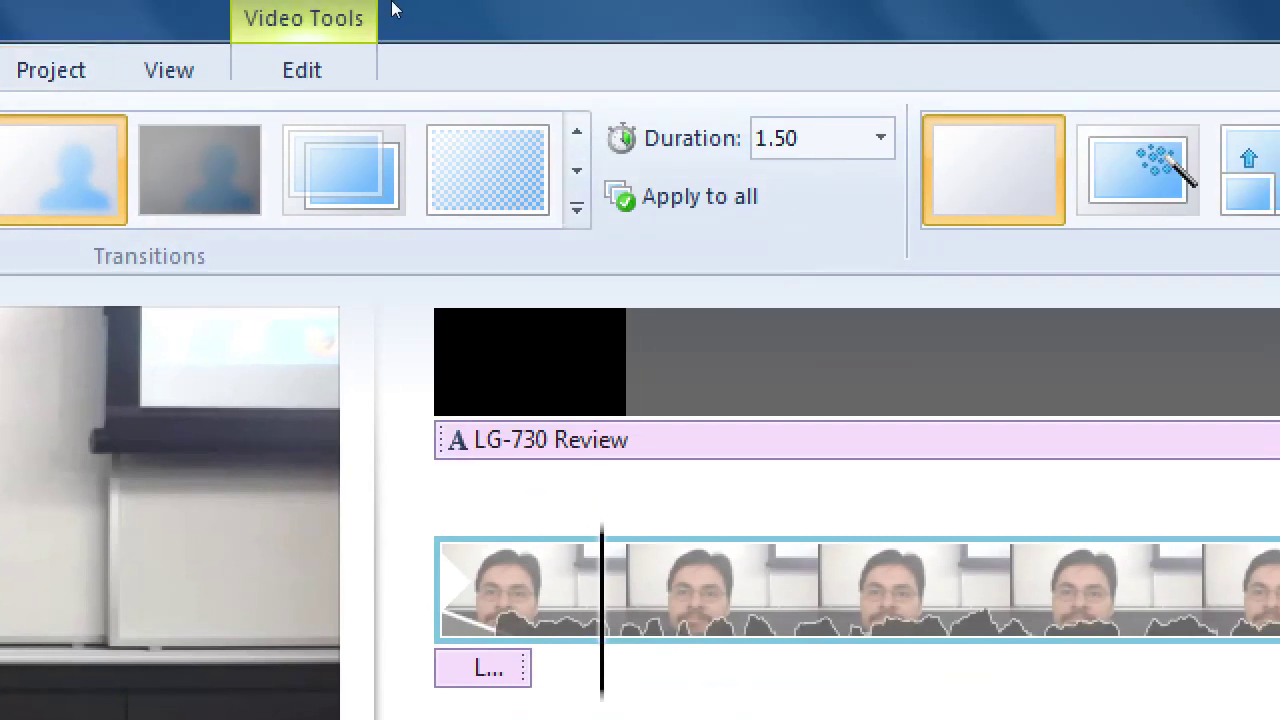
Show the transition's duration choices, keep 1.50, and play the clip from its opening until about 31 seconds
click(880, 138)
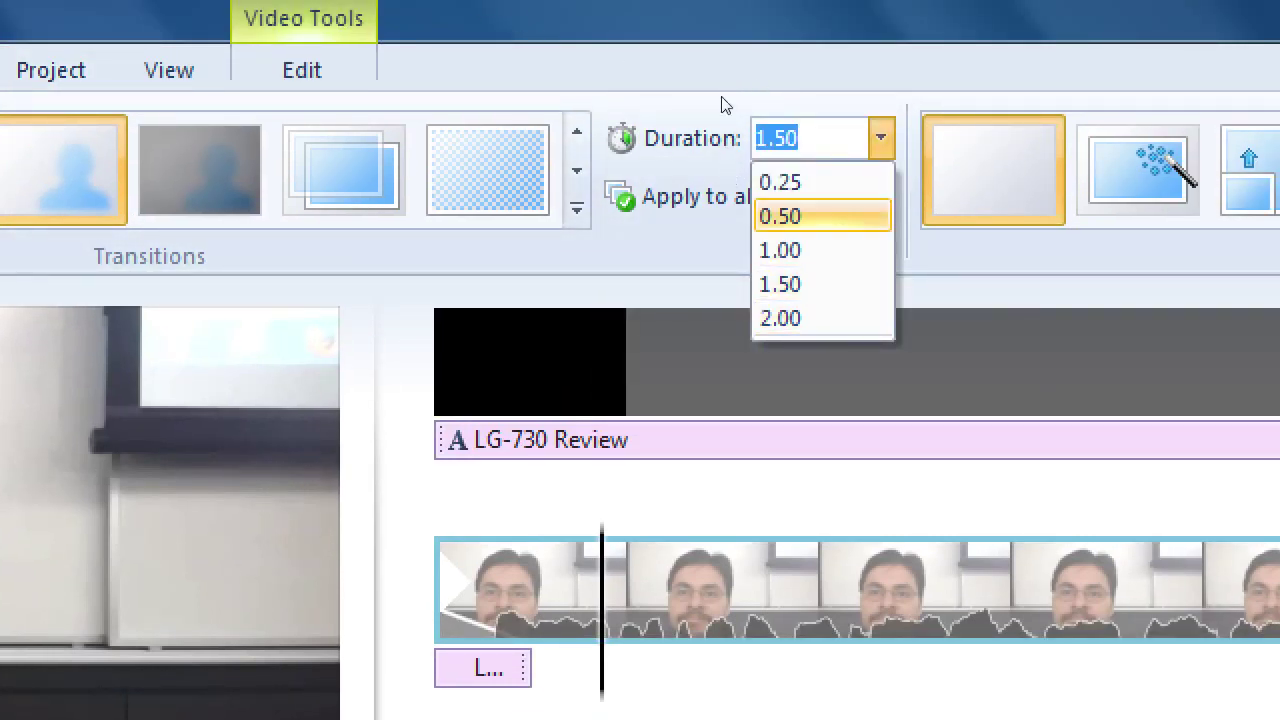
click(735, 14)
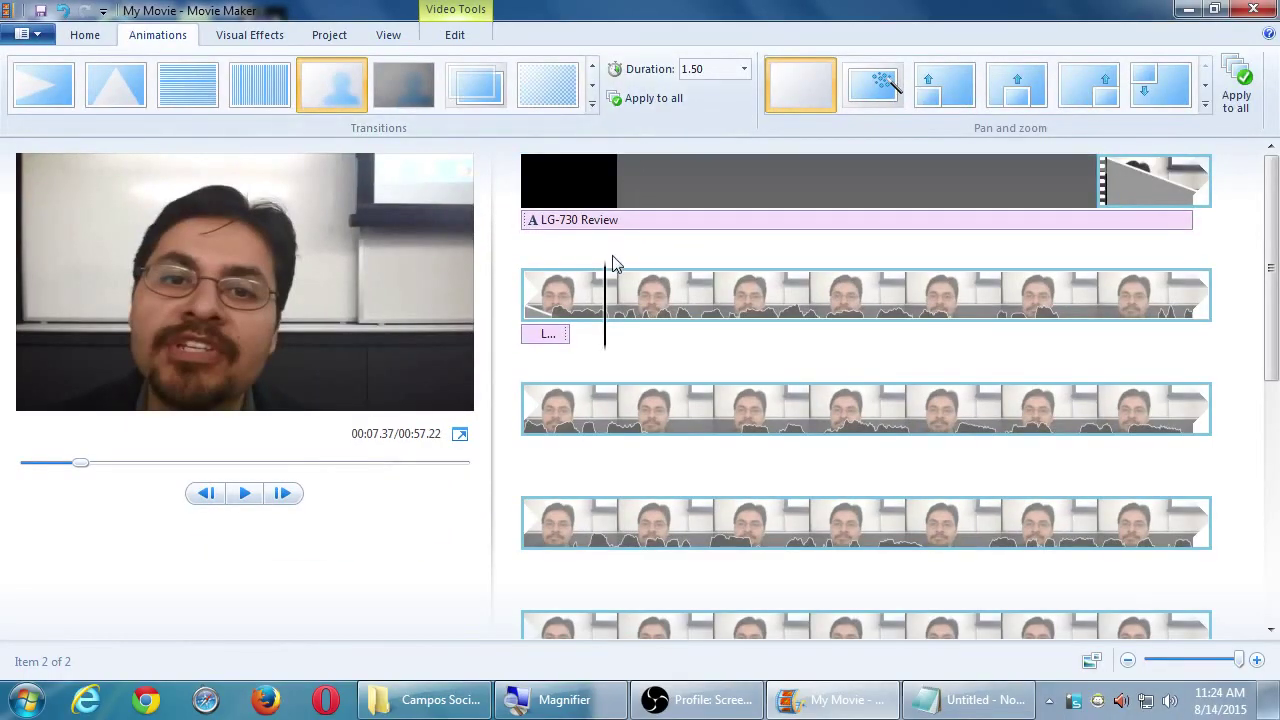
click(537, 298)
key(space)
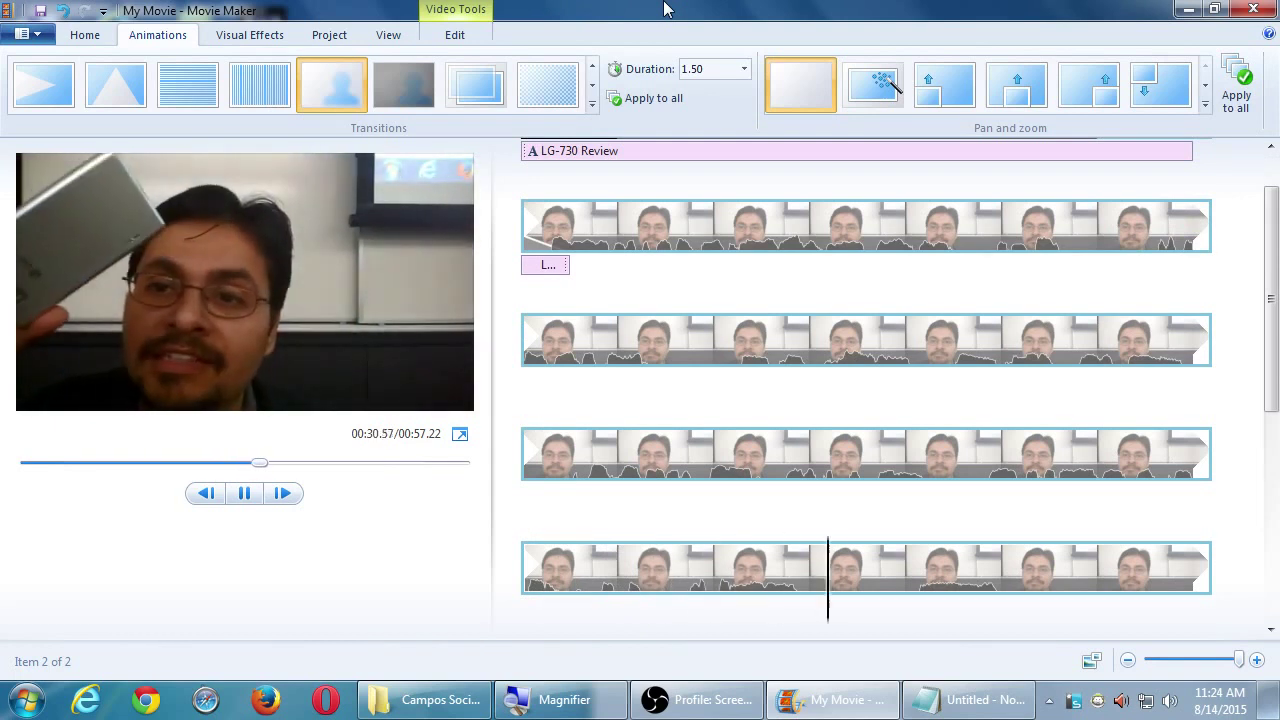
key(space)
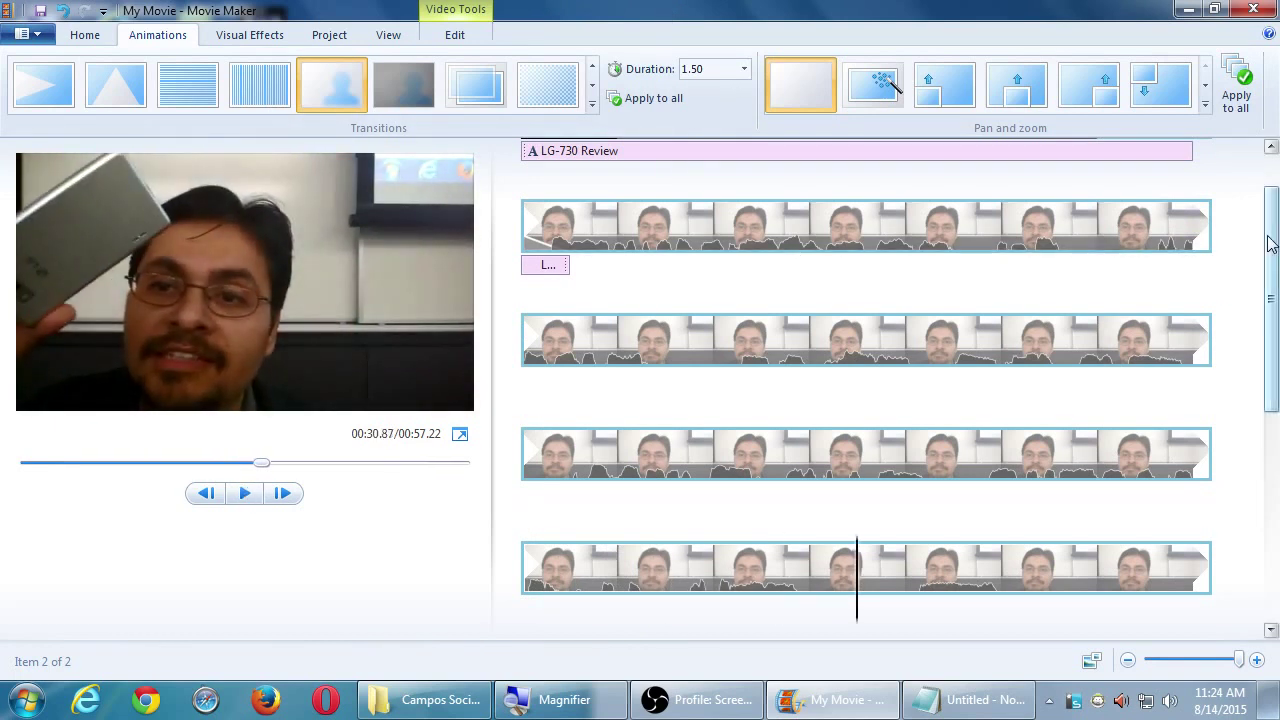
Scrub and play the clip between about 30 and 38 seconds to locate the end of the section to cut
drag(1270, 243, 1274, 288)
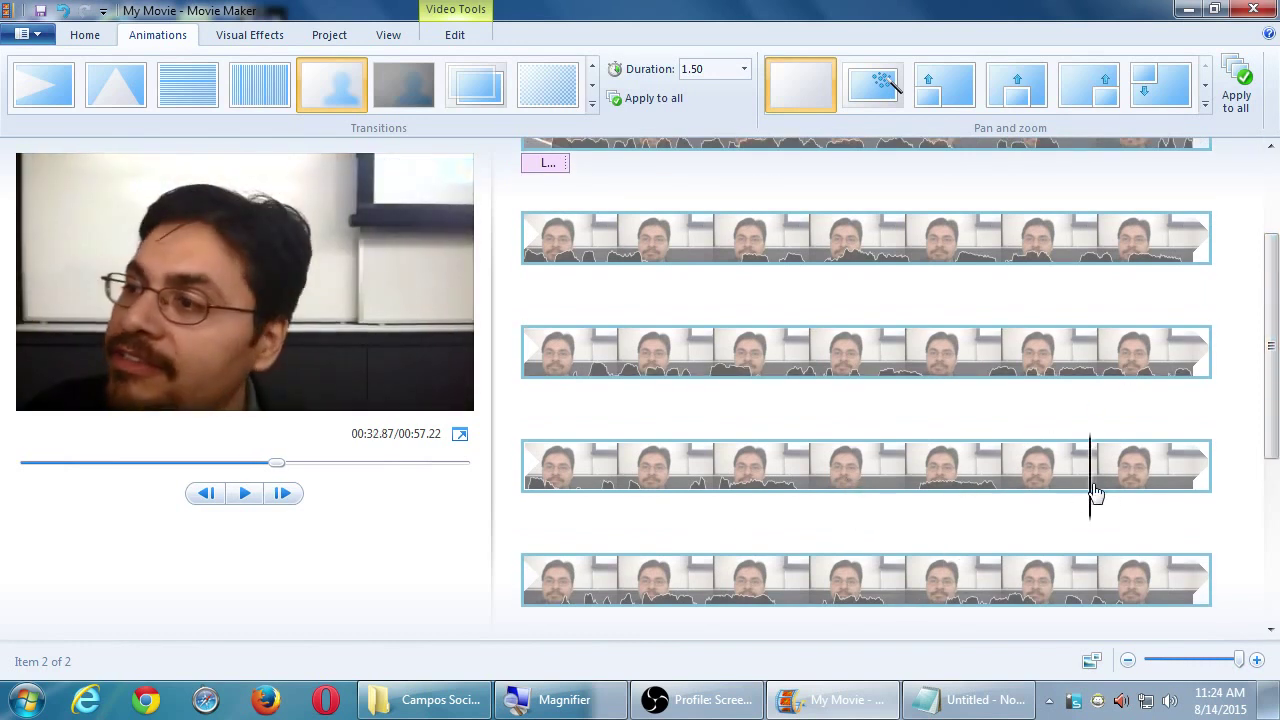
scroll(1230, 490, down, 3)
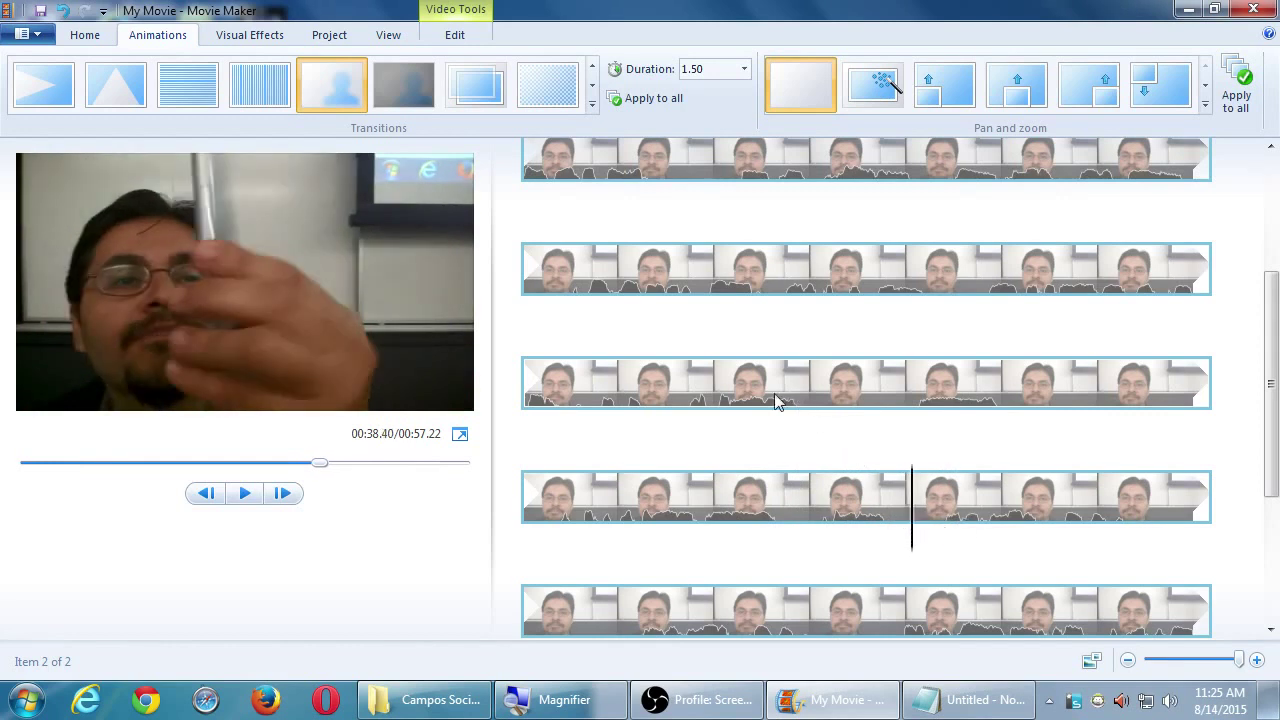
click(527, 390)
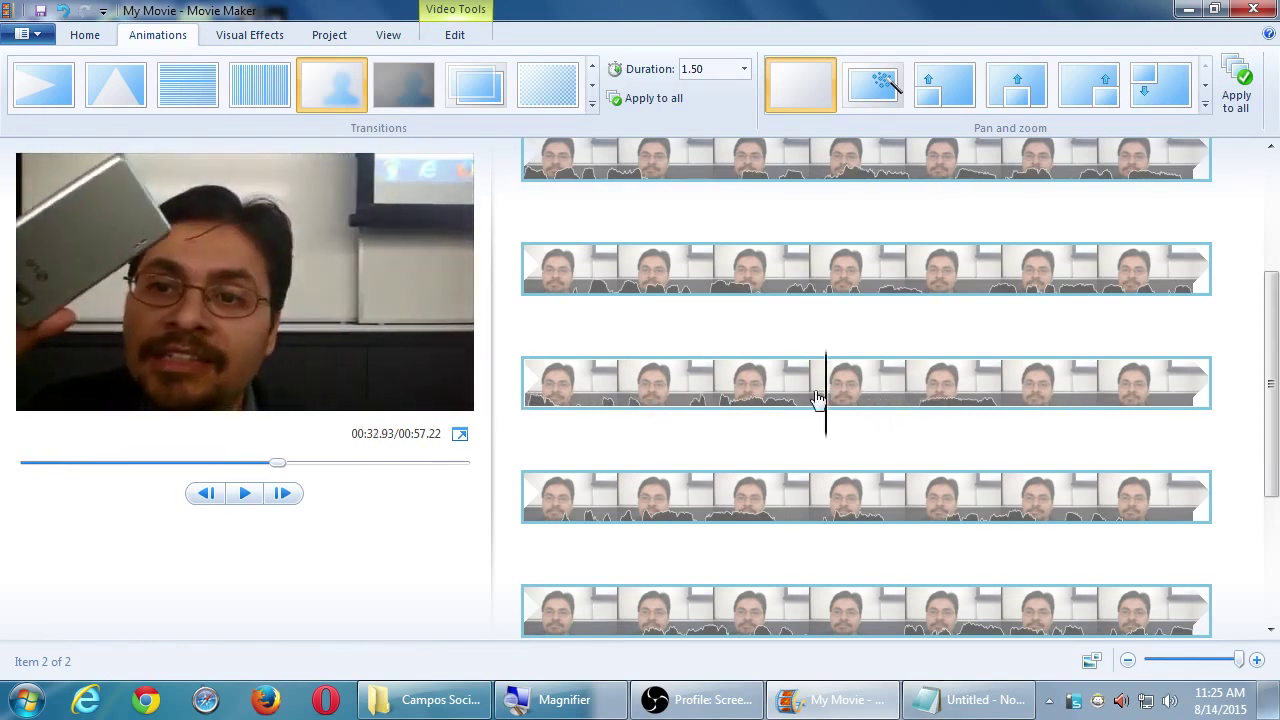
key(space)
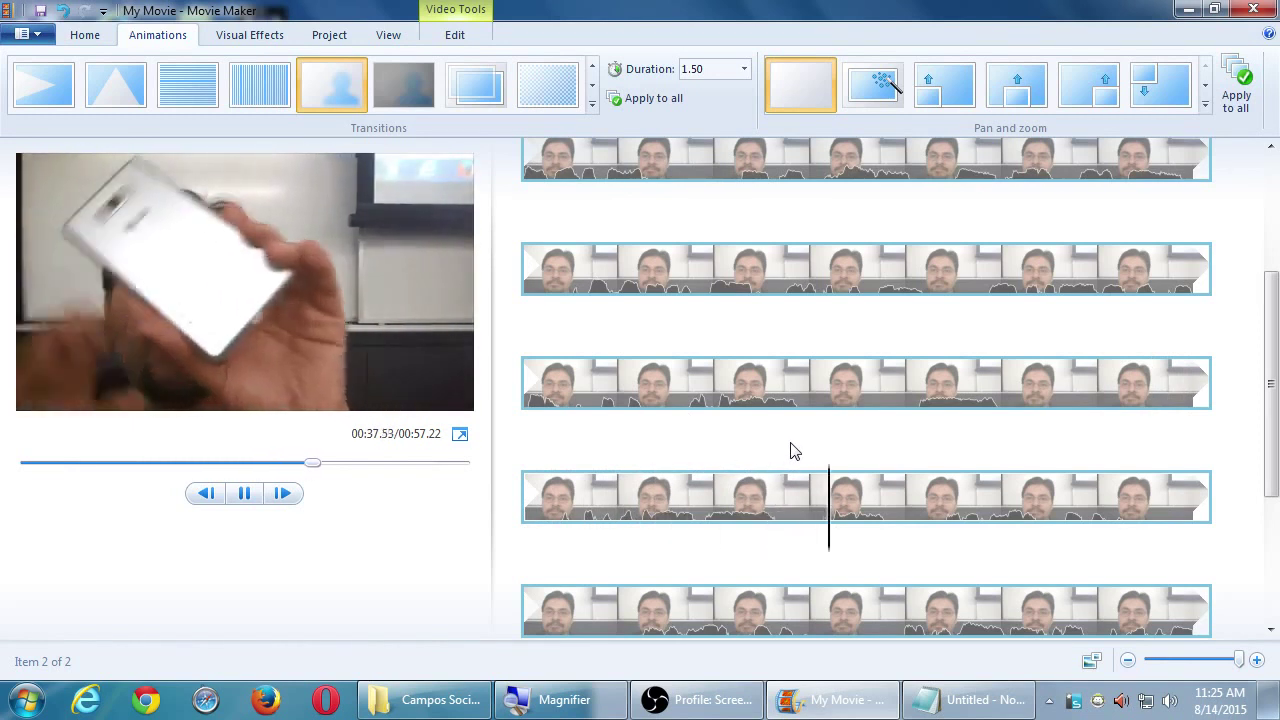
key(space)
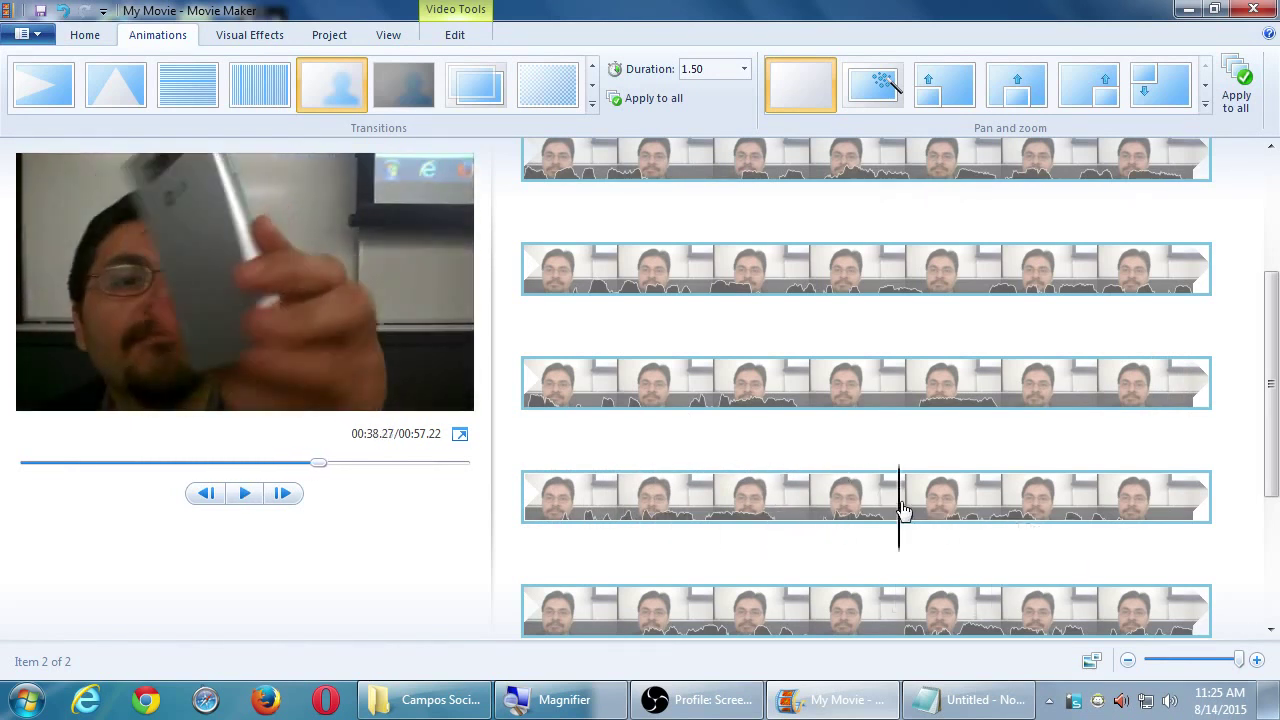
drag(901, 512, 818, 518)
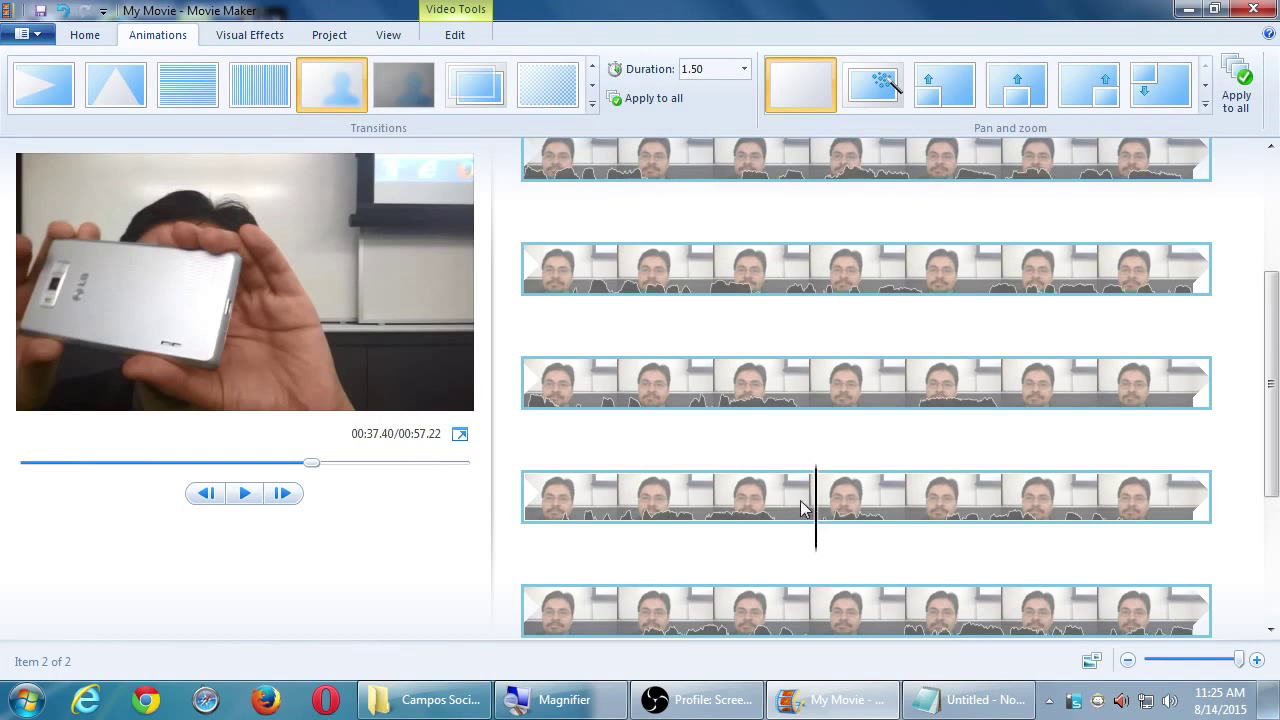
Locate the start of the unwanted section by playing from about 29 seconds, and split the clip at about 30.6 seconds
click(719, 397)
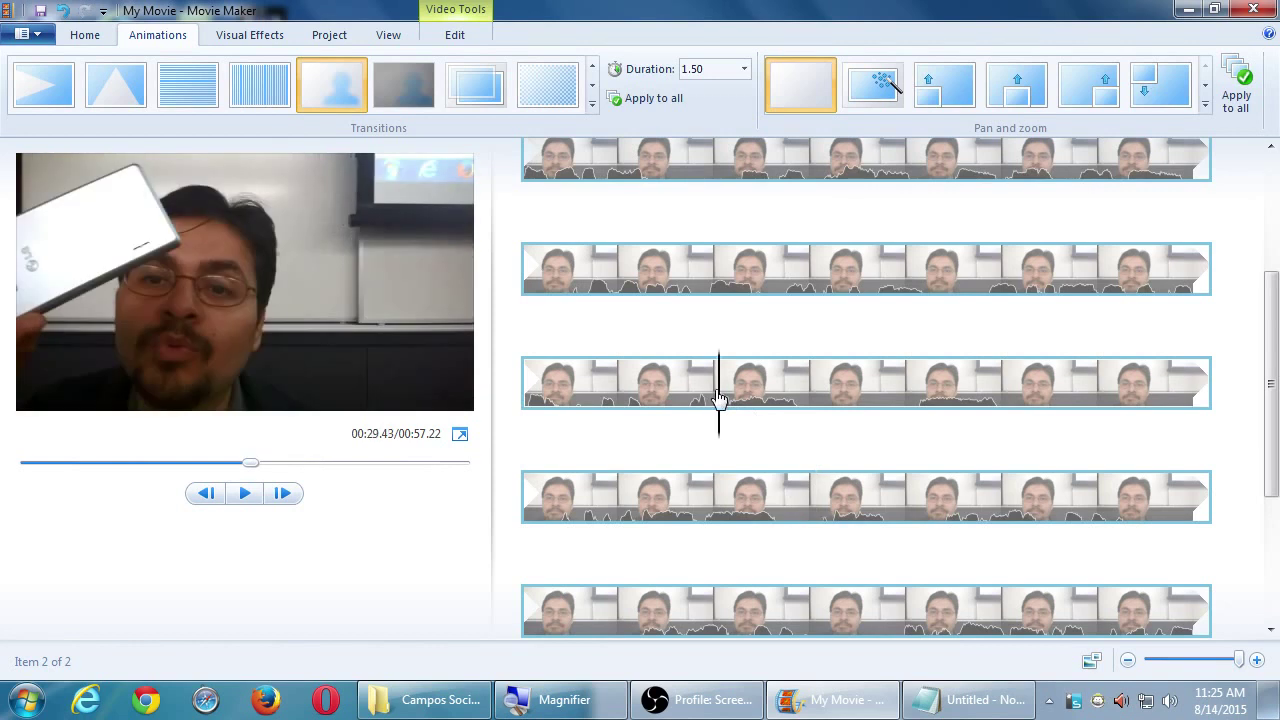
click(706, 398)
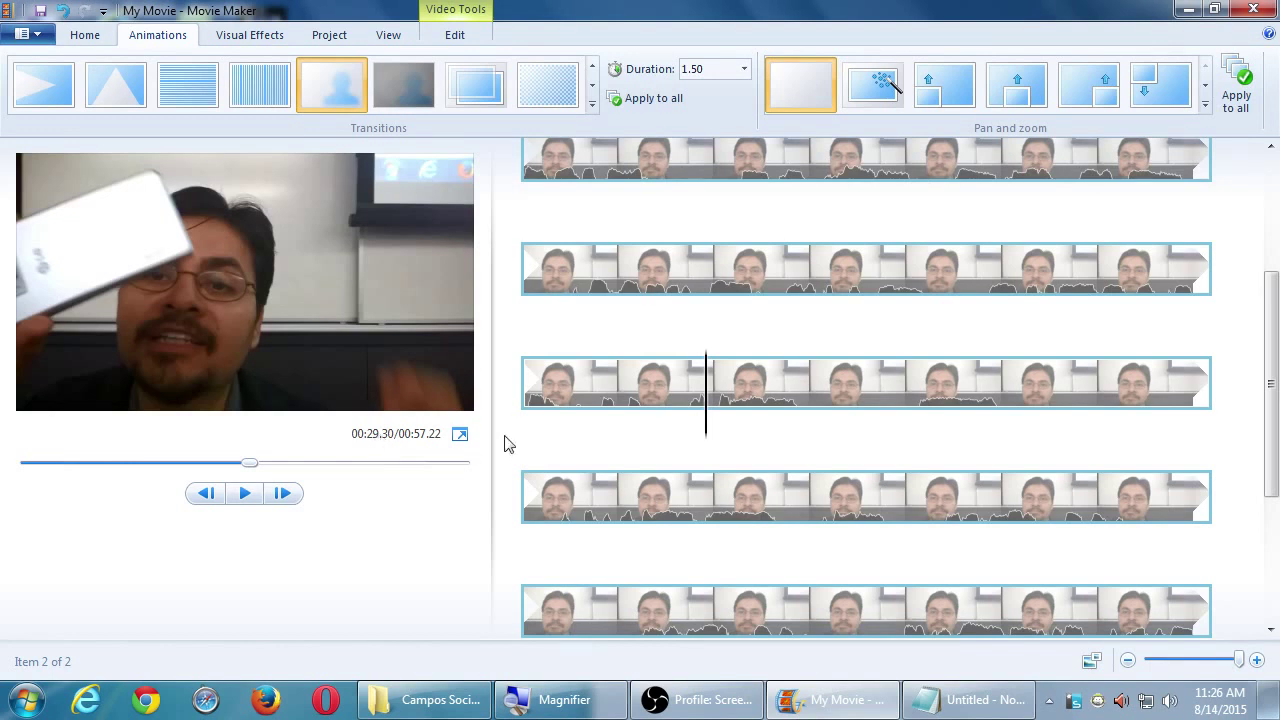
drag(709, 380, 711, 420)
key(space)
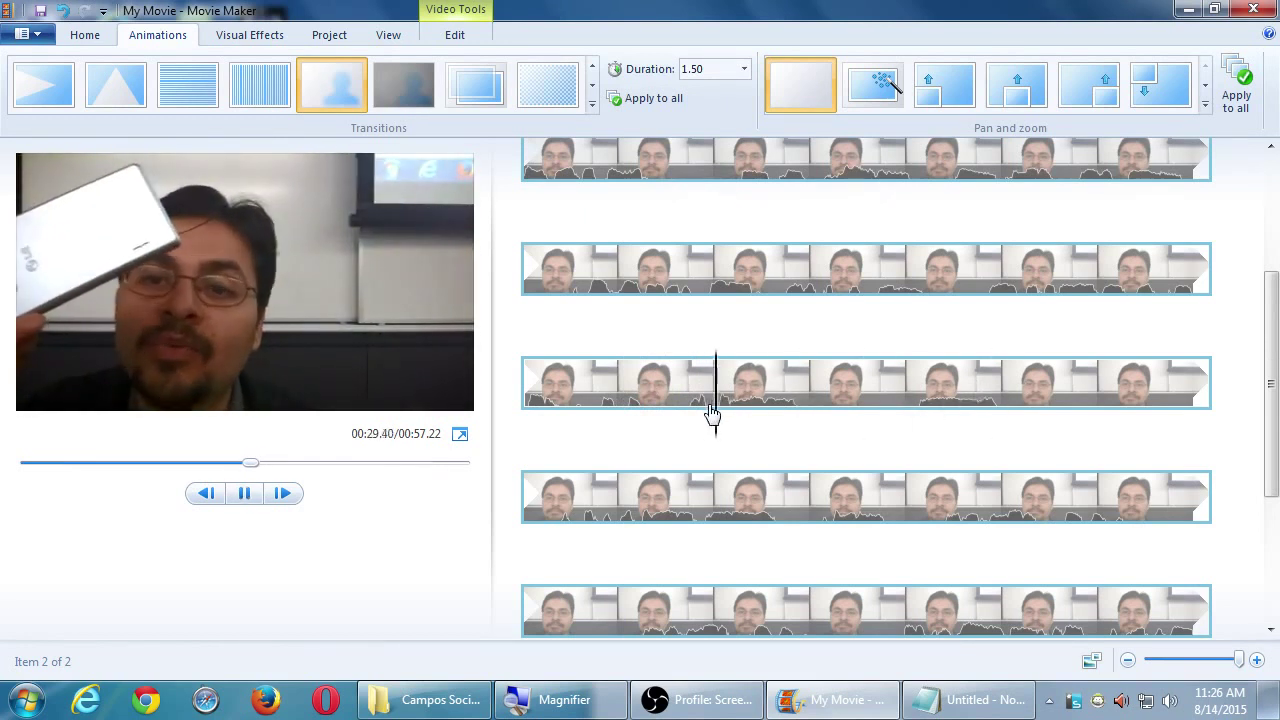
key(space)
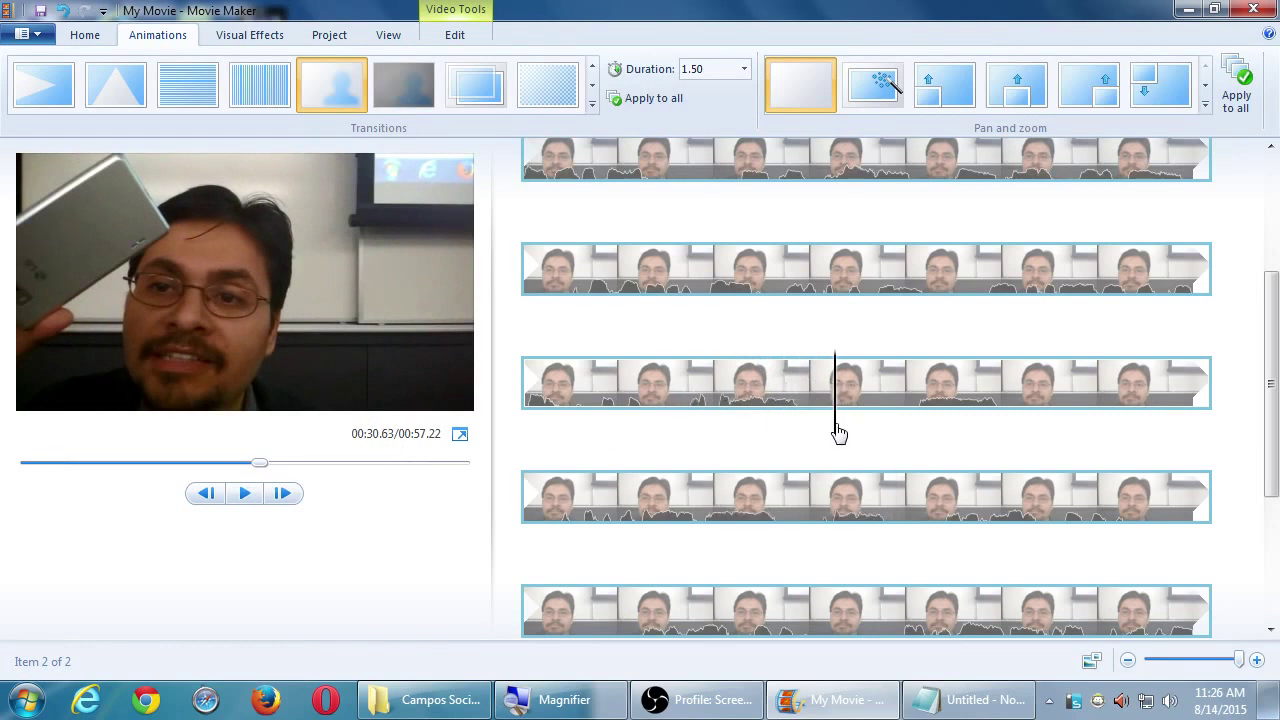
mouse_move(837, 434)
mouse_down()
mouse_move(822, 432)
mouse_move(835, 433)
mouse_up()
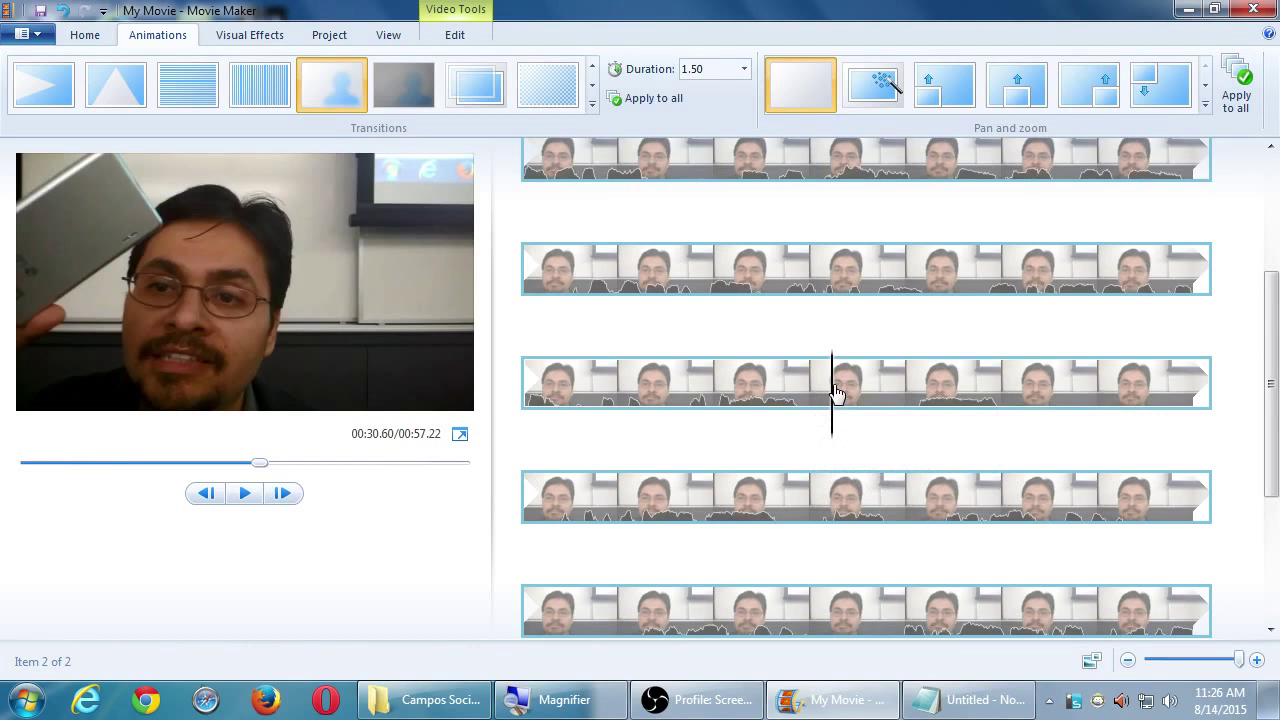
click(455, 38)
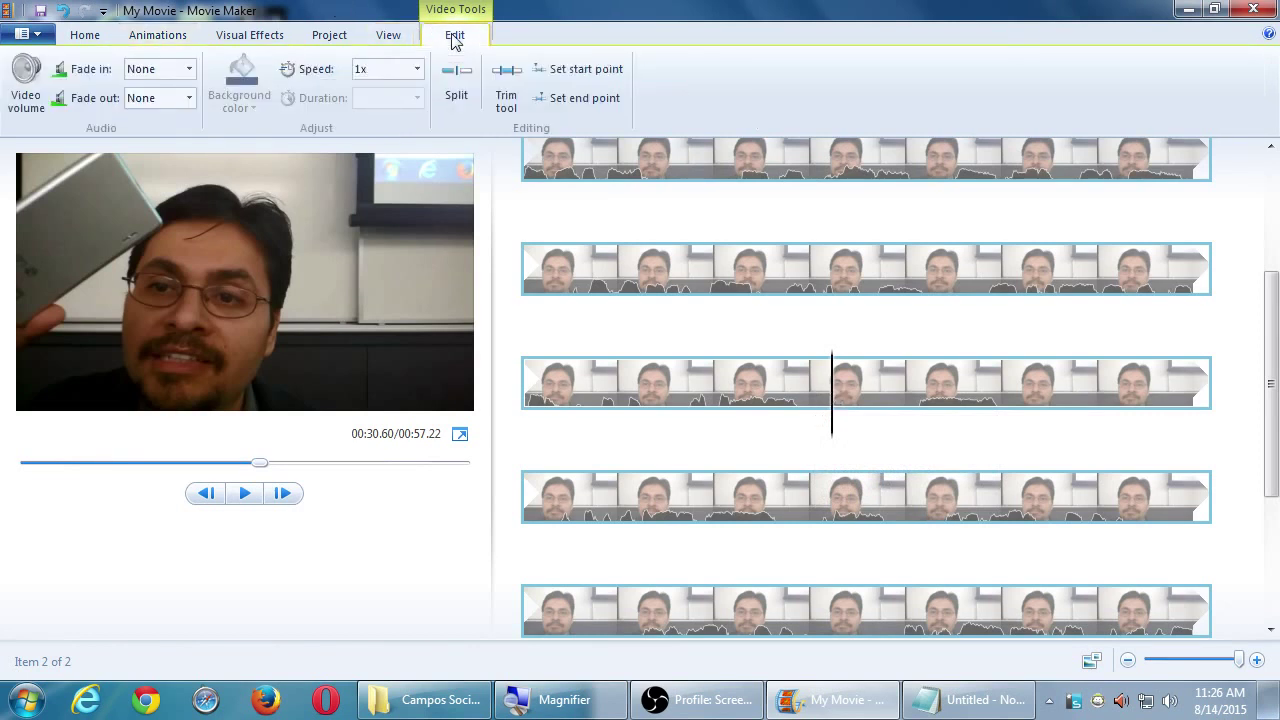
click(447, 91)
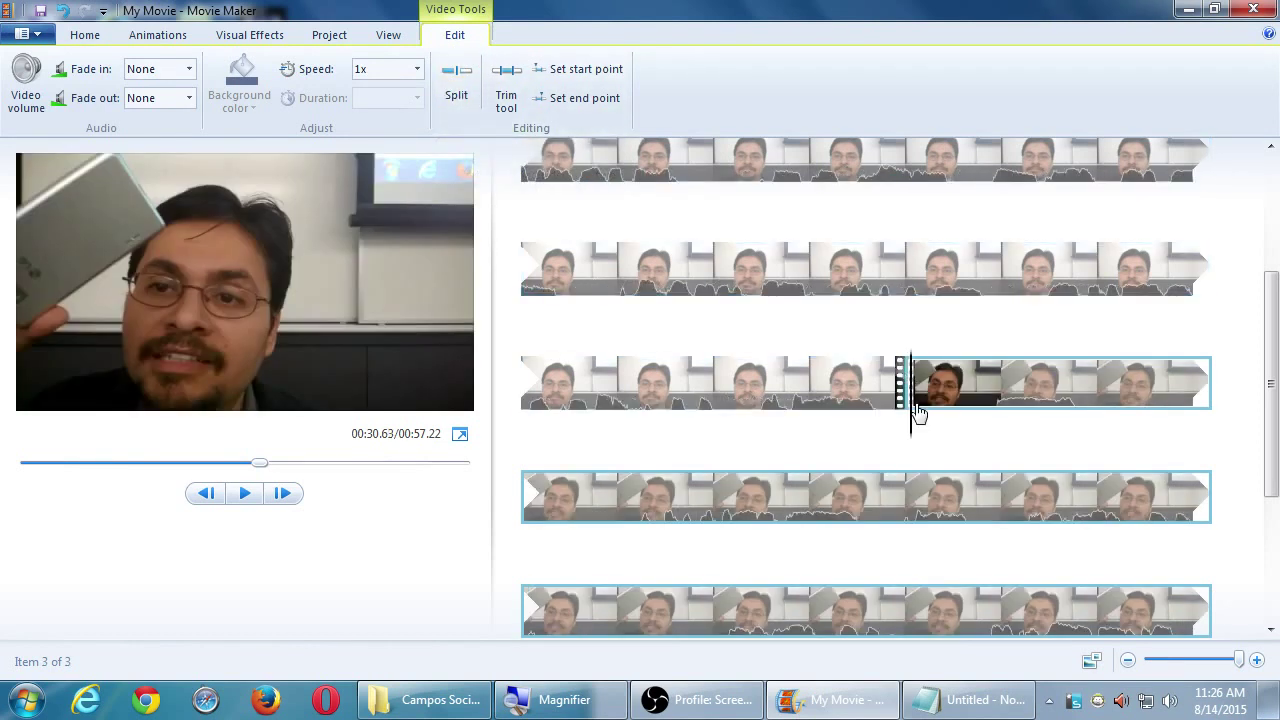
Split the second piece at about 37.33 seconds, and delete the middle piece between the two splits
drag(914, 420, 1134, 431)
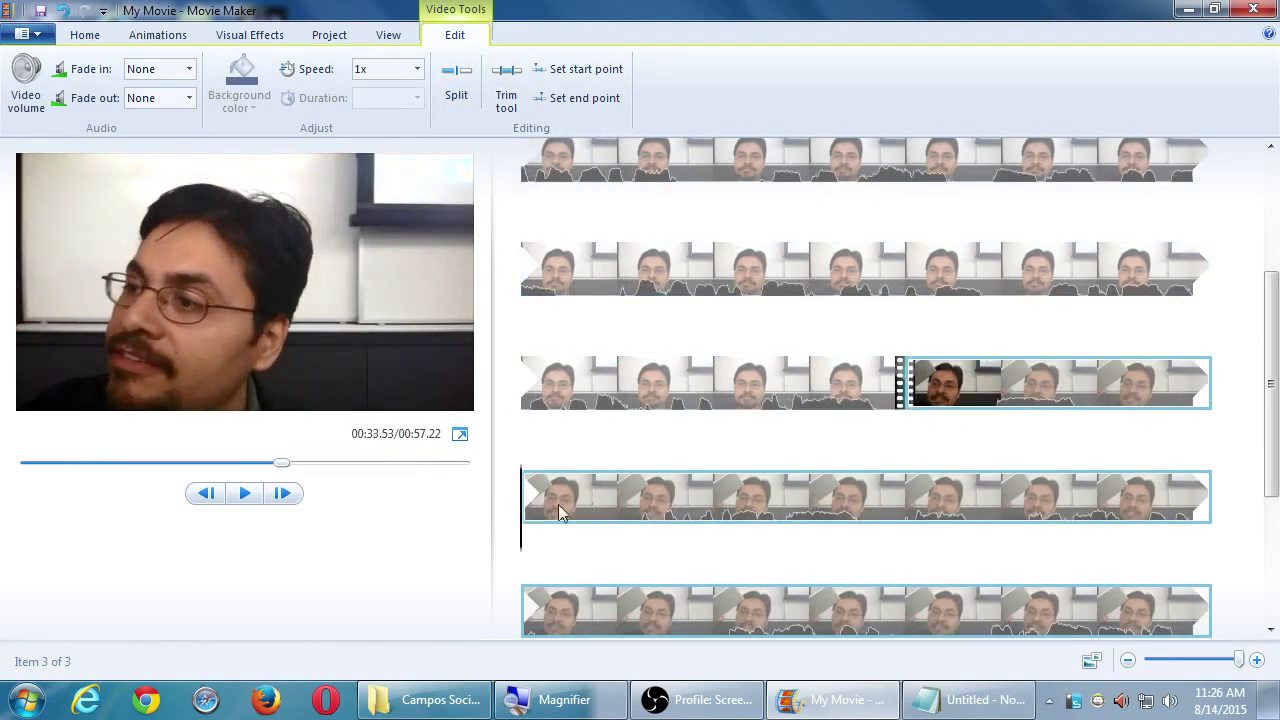
click(588, 525)
drag(591, 525, 892, 497)
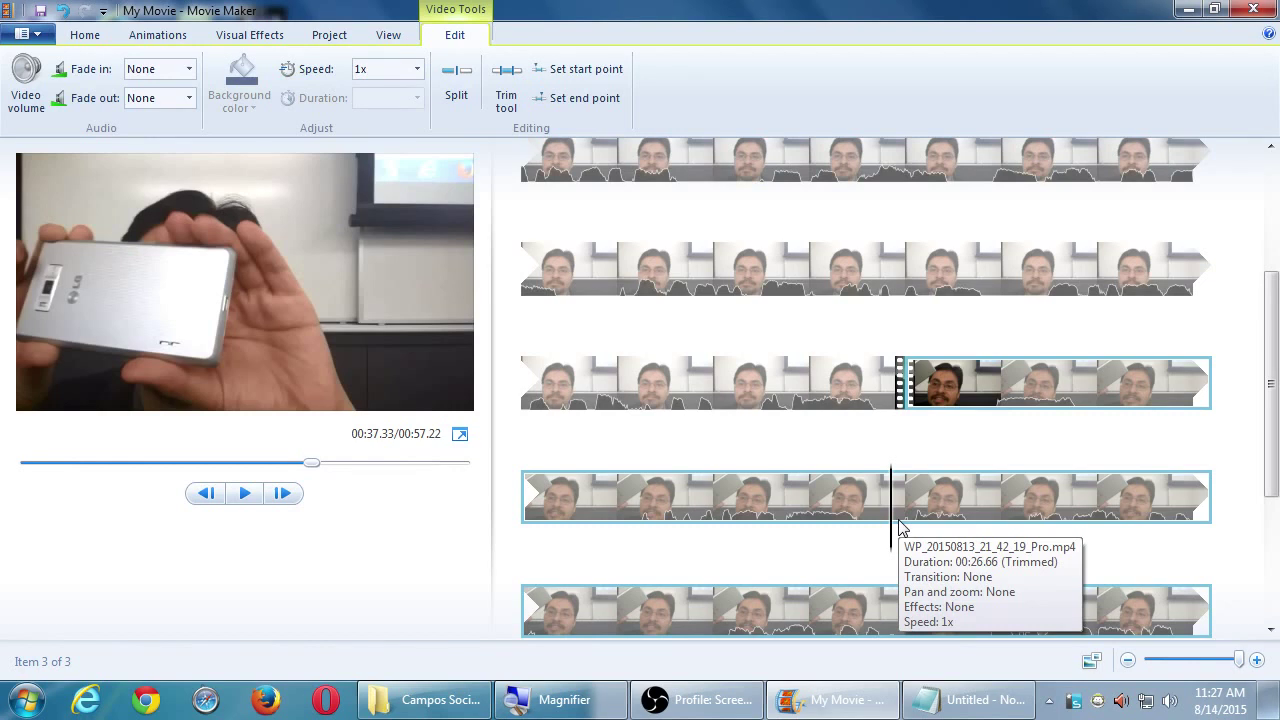
click(466, 90)
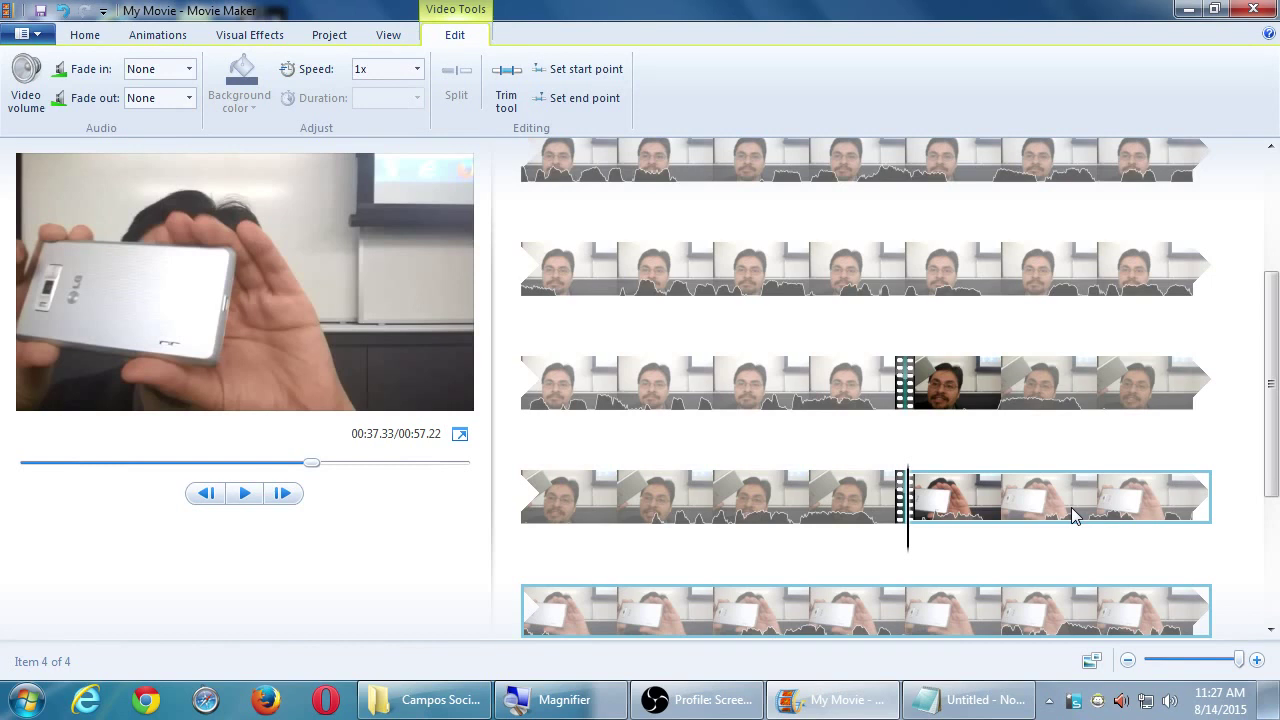
click(1030, 400)
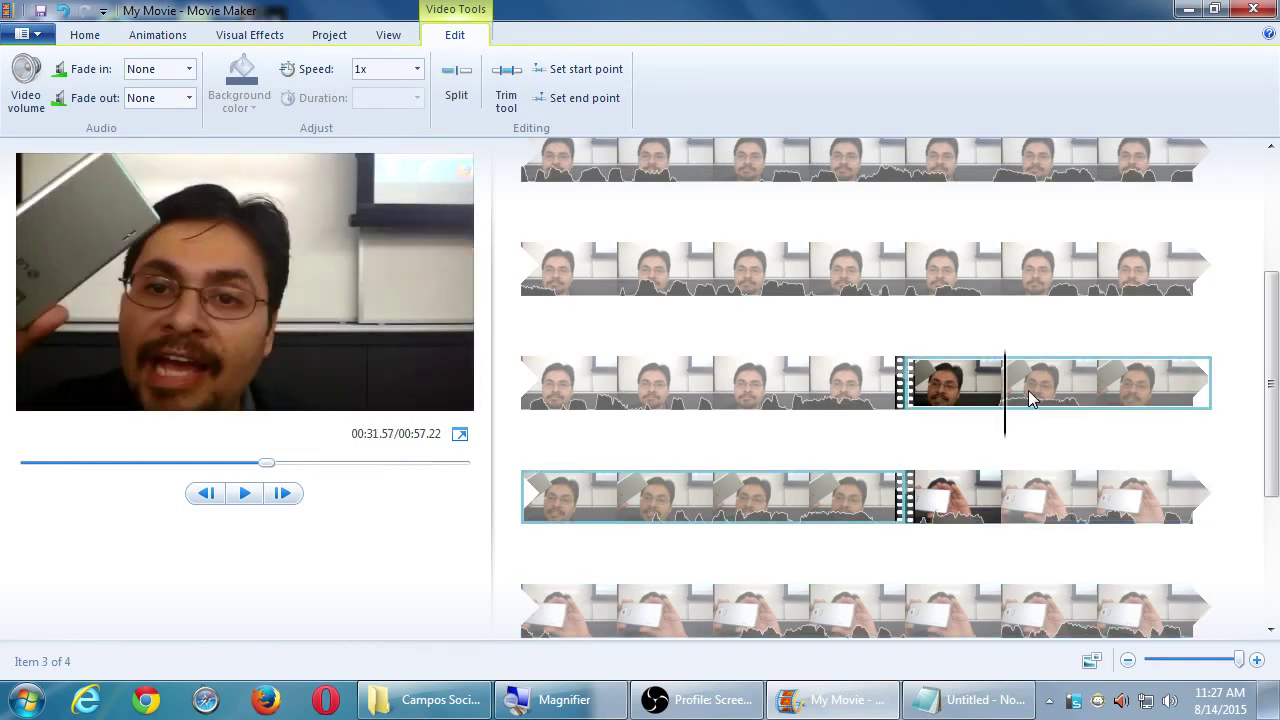
key(Delete)
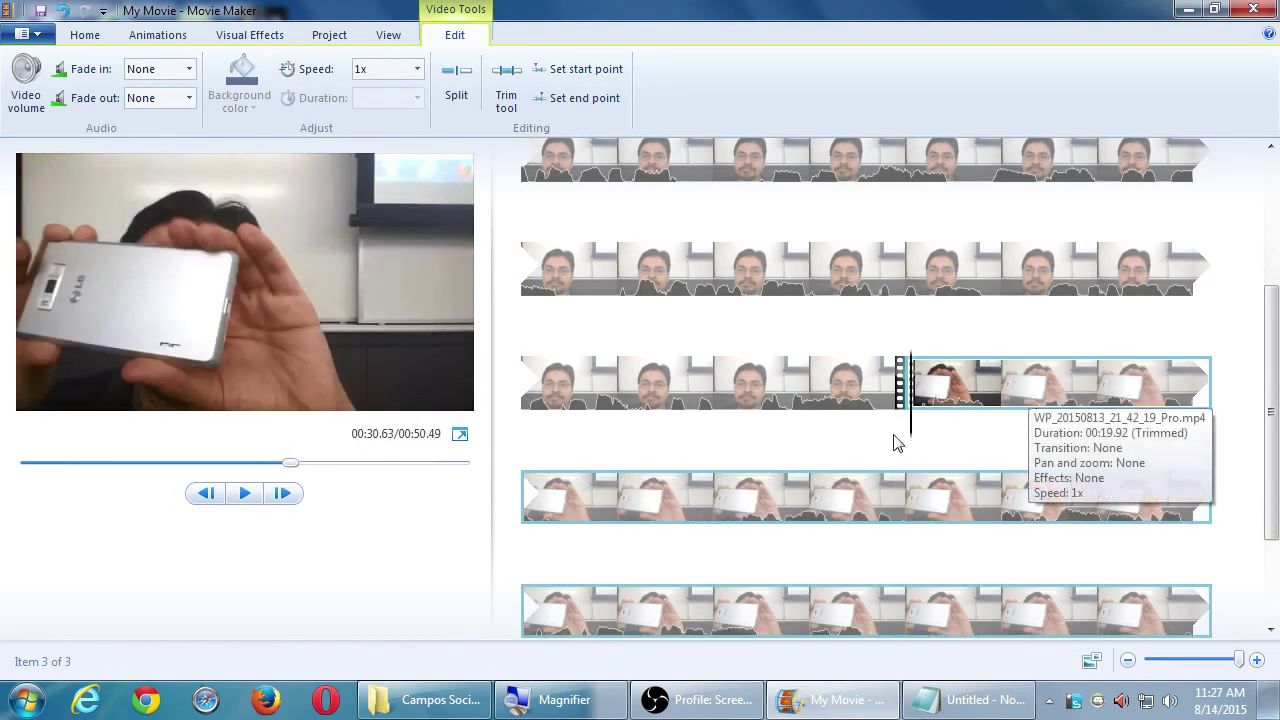
Play twice across the join between the two remaining pieces to review the cut
click(628, 392)
key(space)
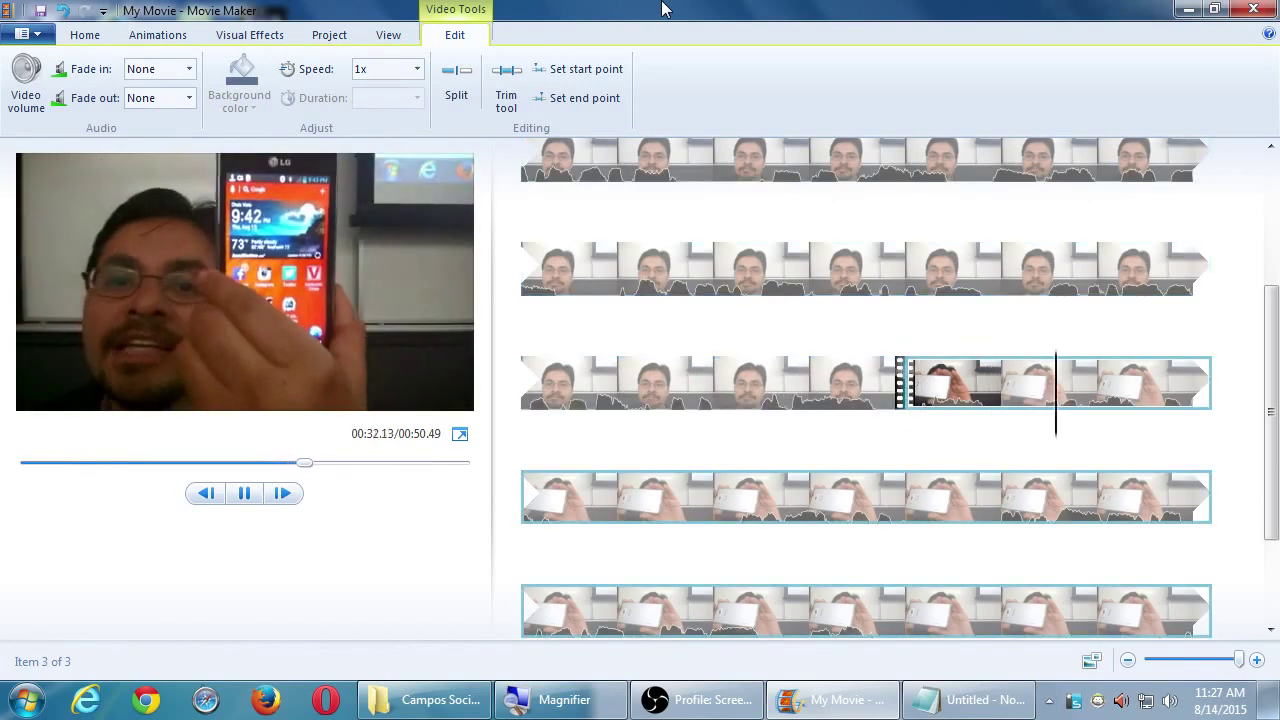
key(space)
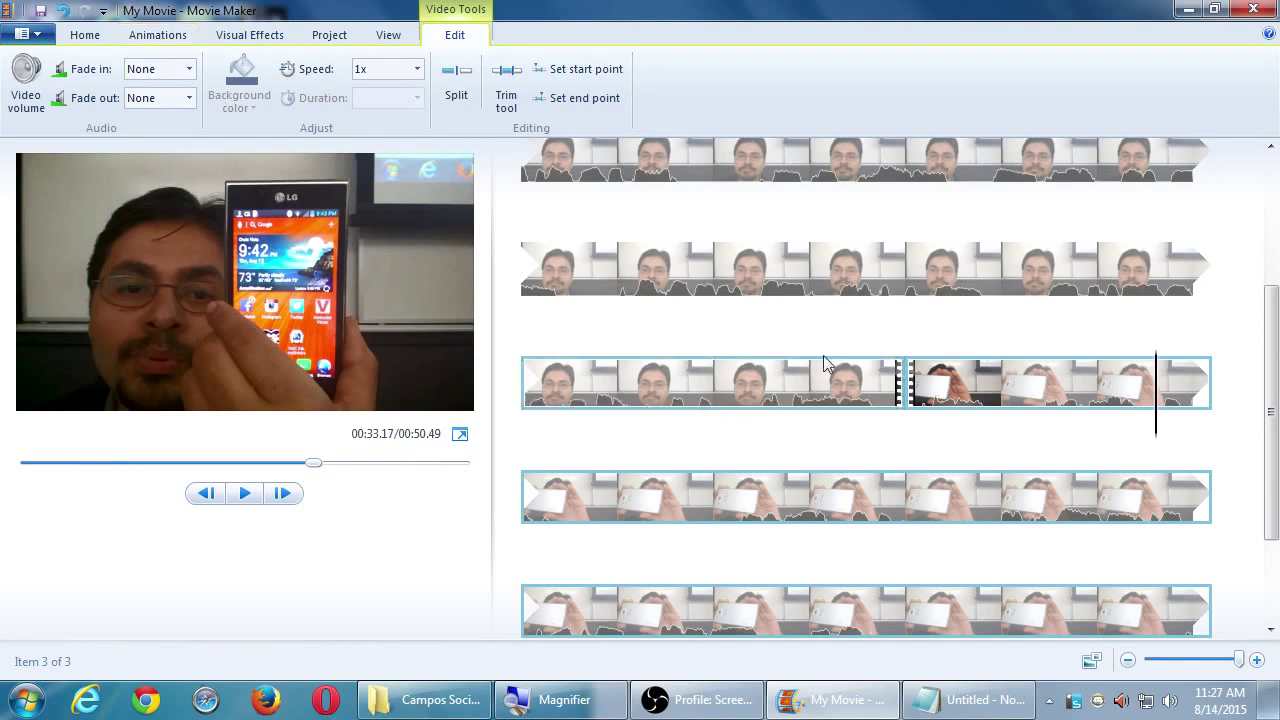
click(722, 370)
key(space)
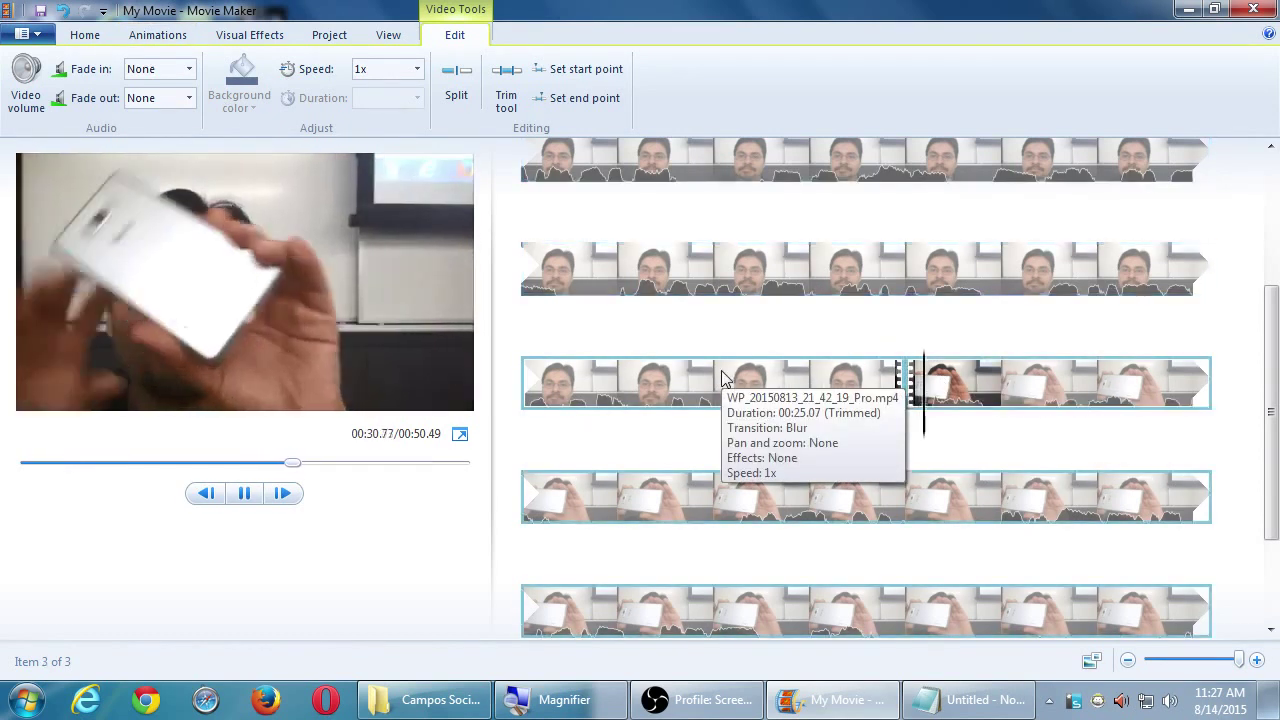
key(space)
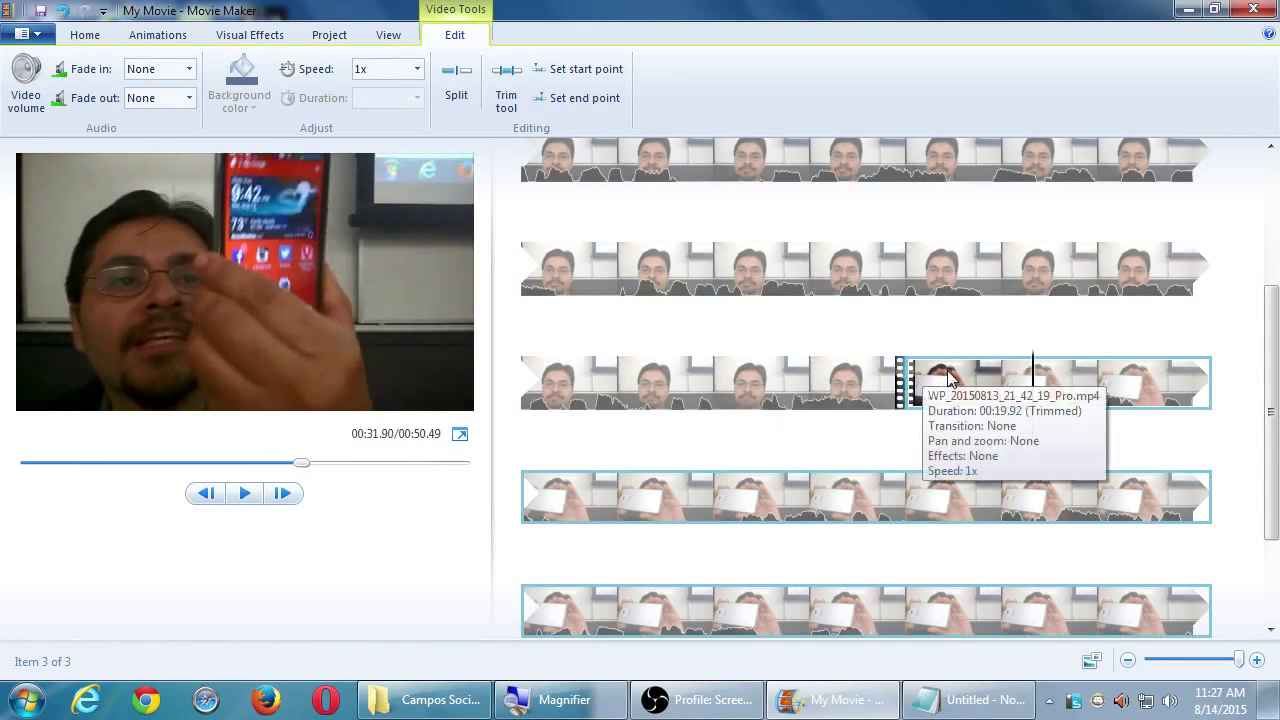
Undo the deletion of the middle piece and both splits of the video clip
key(ctrl+z)
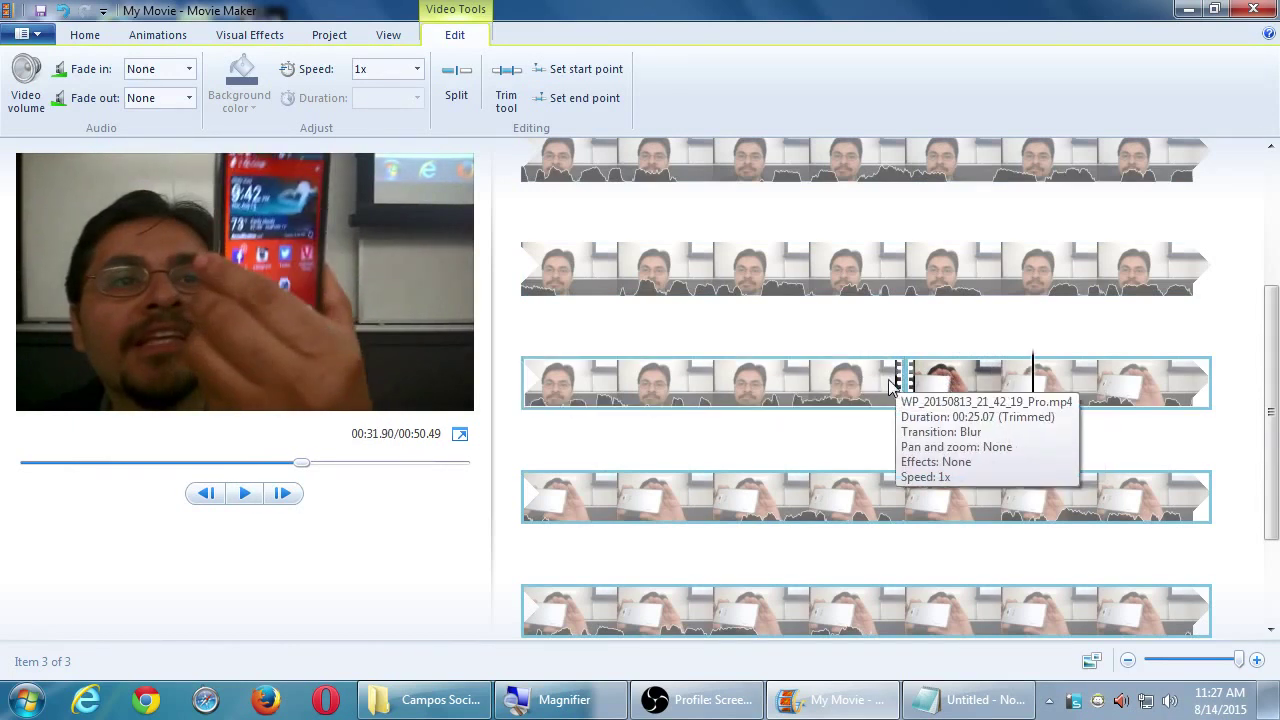
key(ctrl+y)
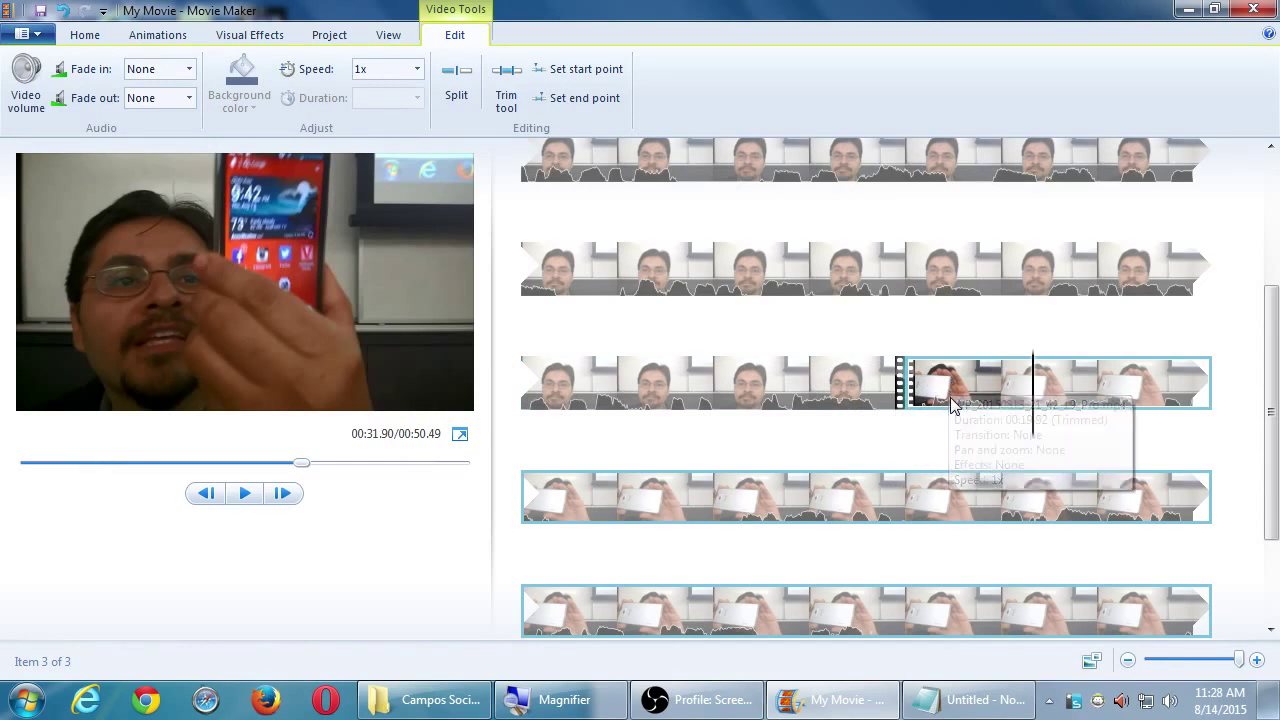
key(ctrl+z)
key(ctrl+z)
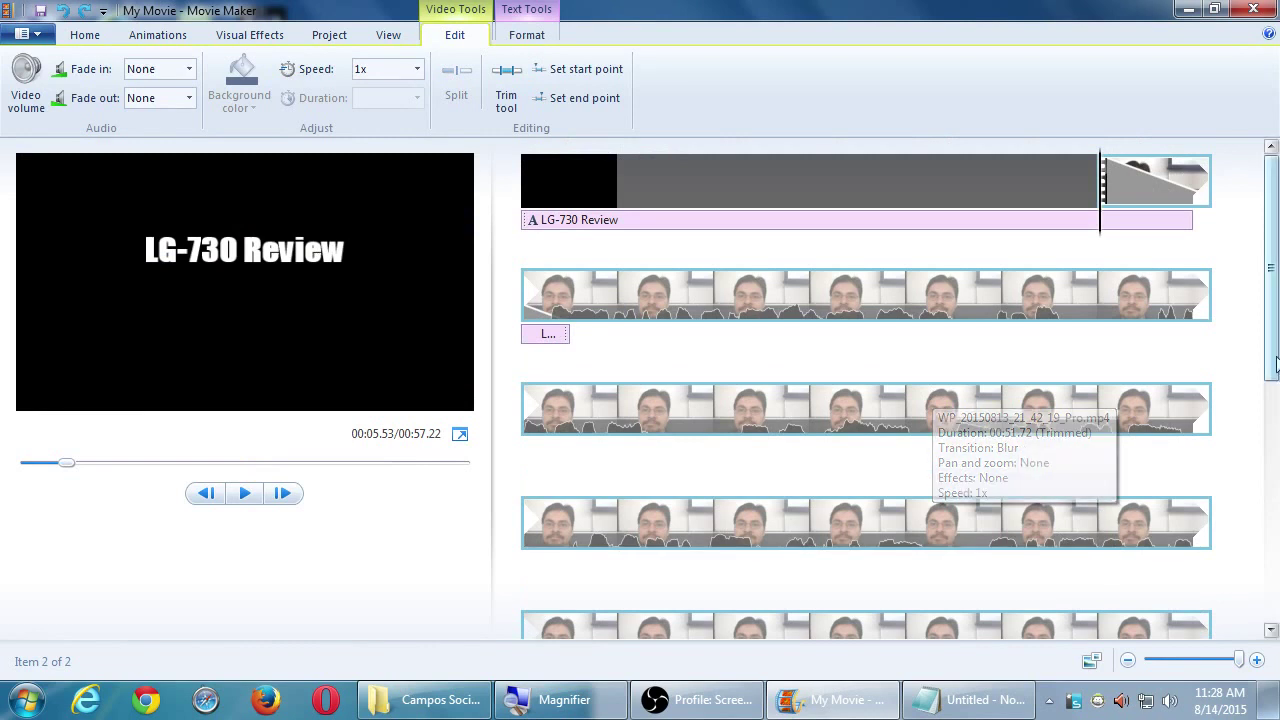
Play the clip from about 29 seconds again to locate the start of the unwanted section, pausing at about 30.5 seconds
scroll(1275, 450, down, 3)
scroll(1275, 450, down, 3)
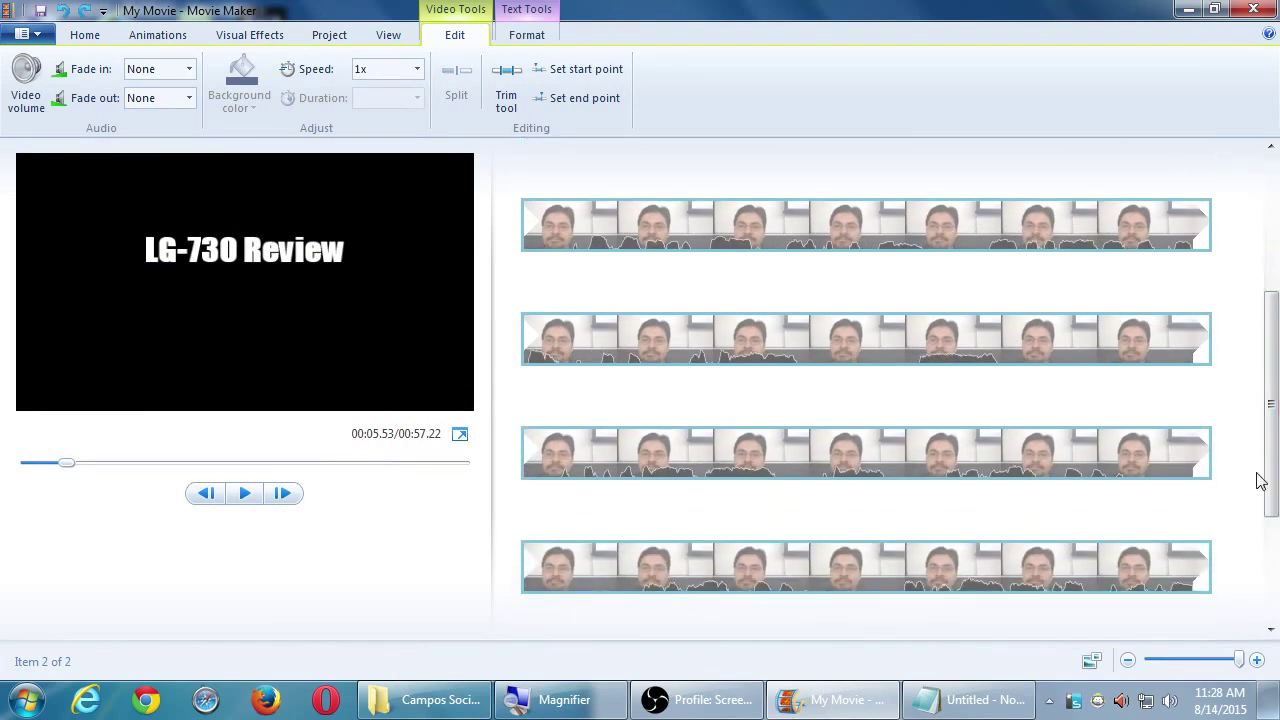
mouse_move(955, 705)
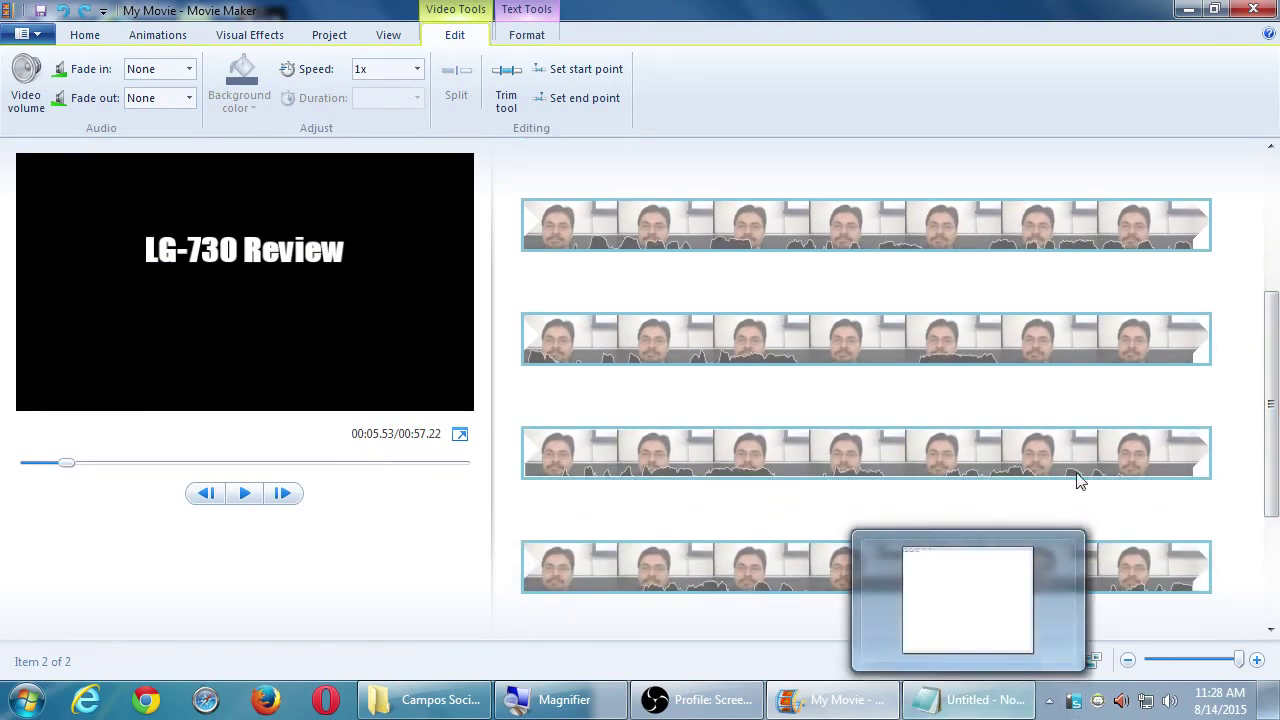
click(855, 342)
key(space)
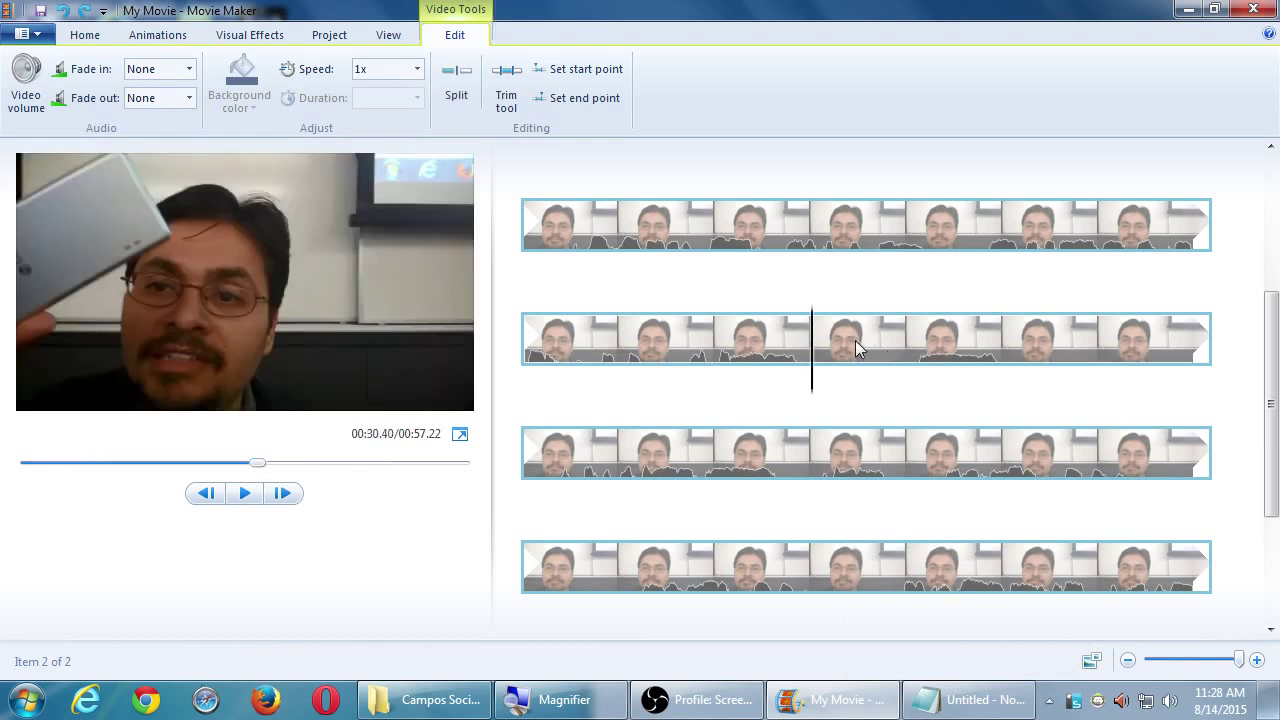
key(space)
click(790, 347)
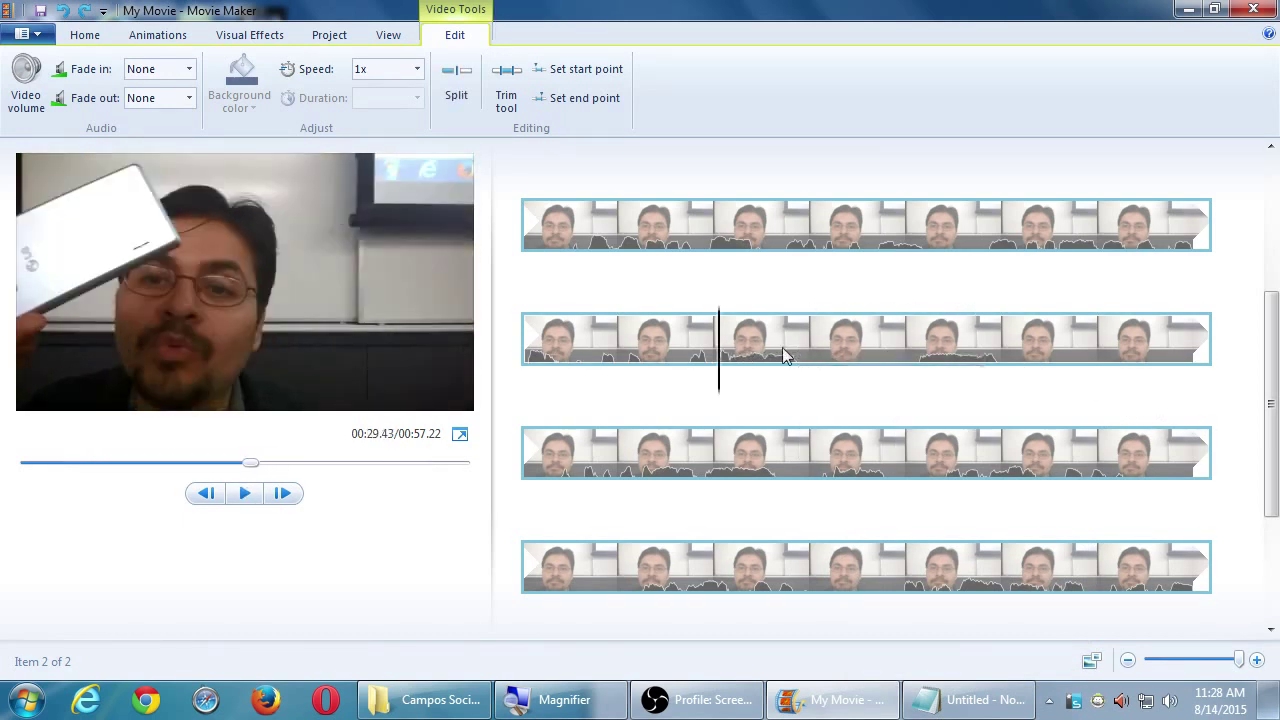
click(687, 341)
key(space)
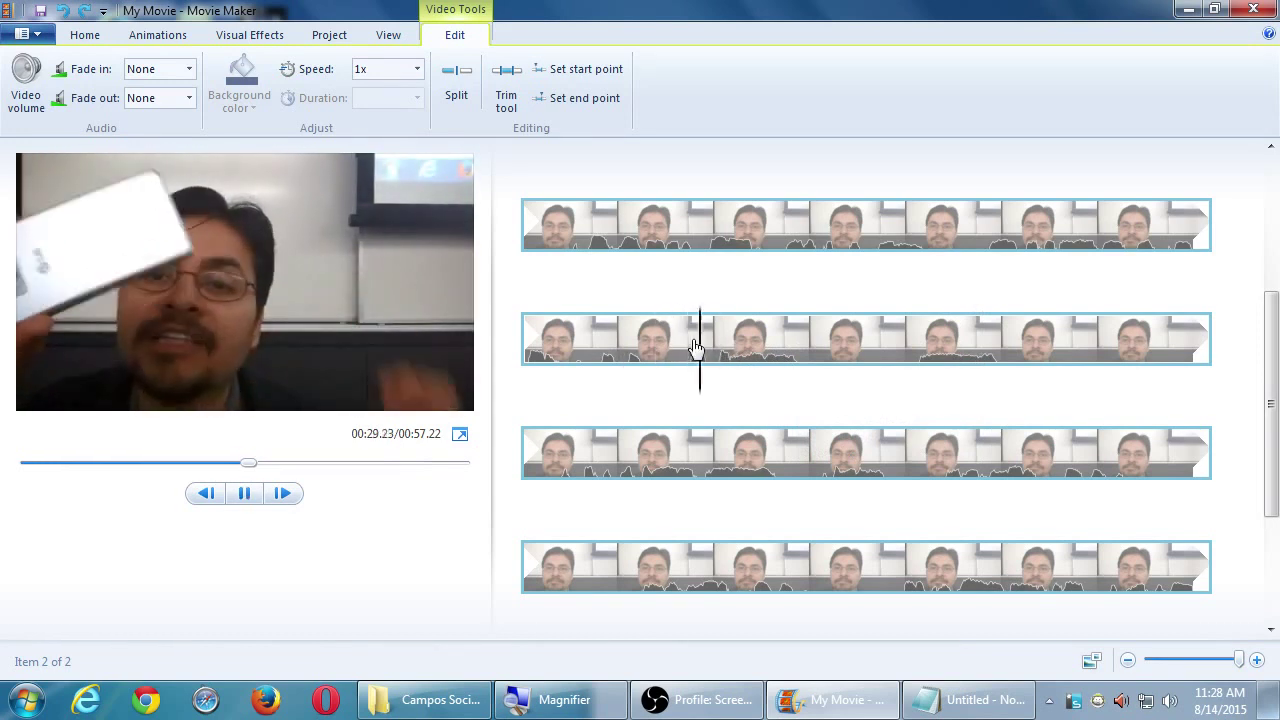
key(space)
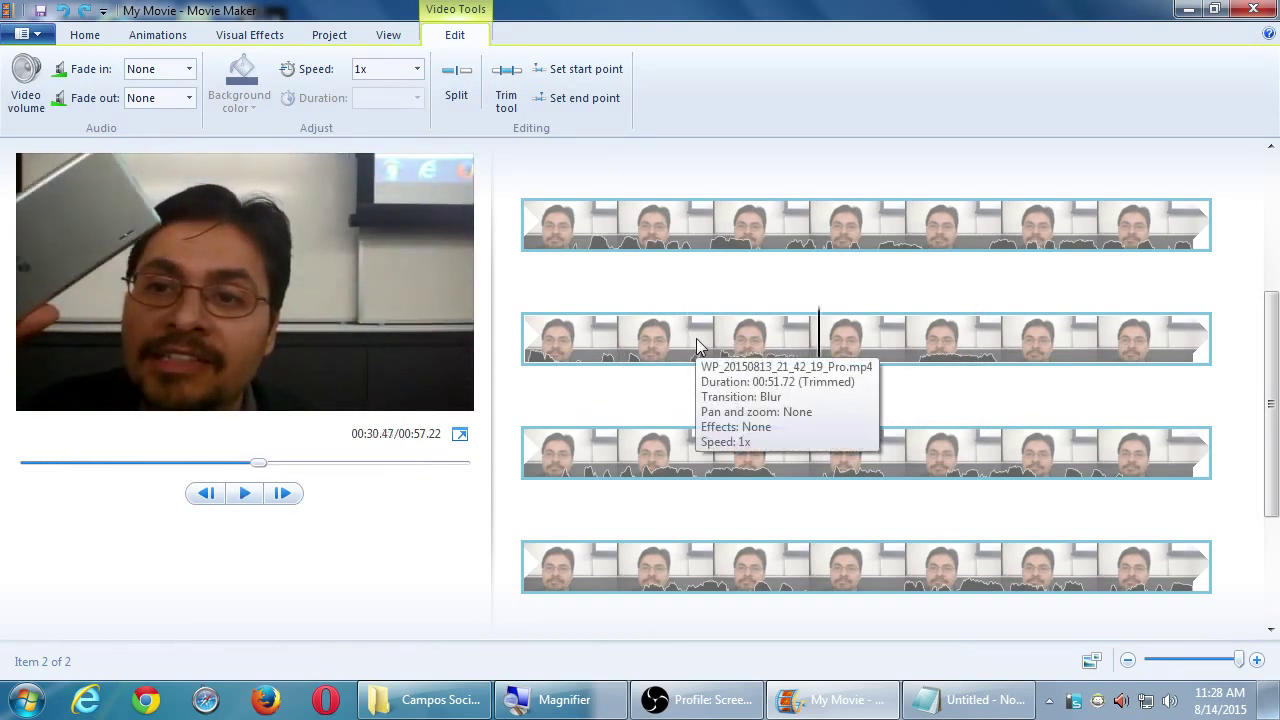
Play on from the marked spot, return the playhead to about 30.63 seconds, and split the video clip there
key(space)
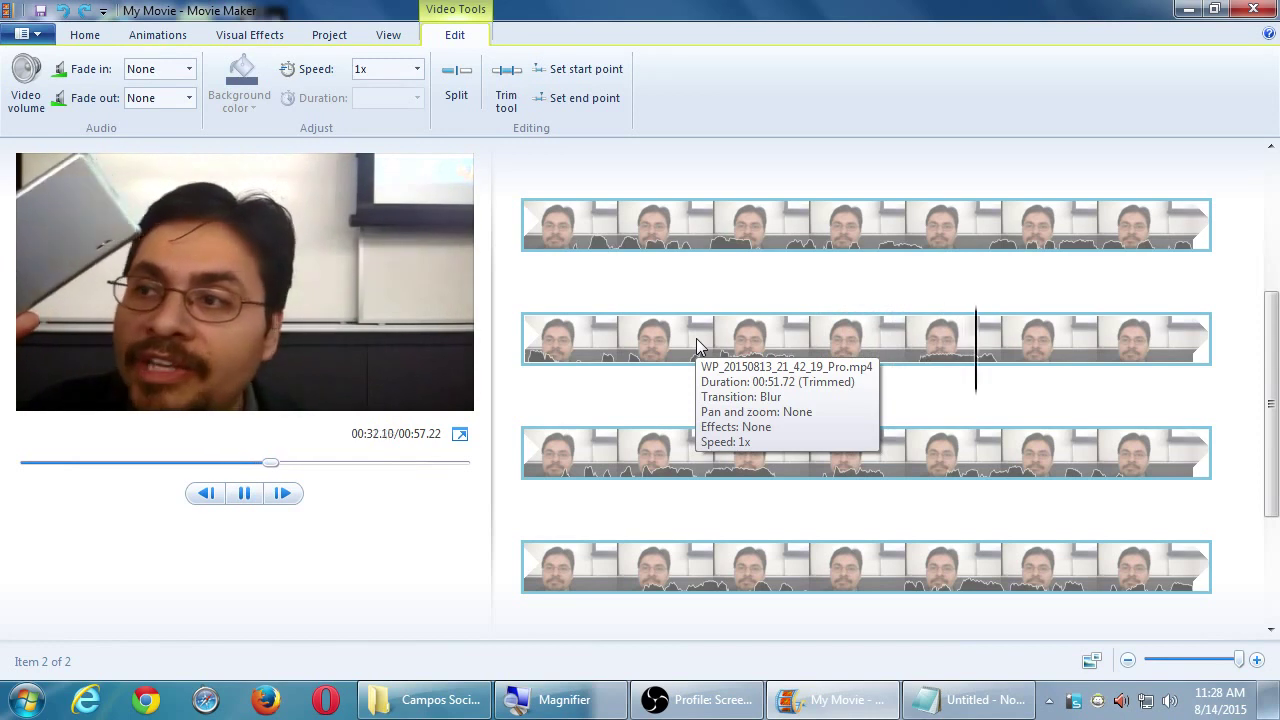
key(space)
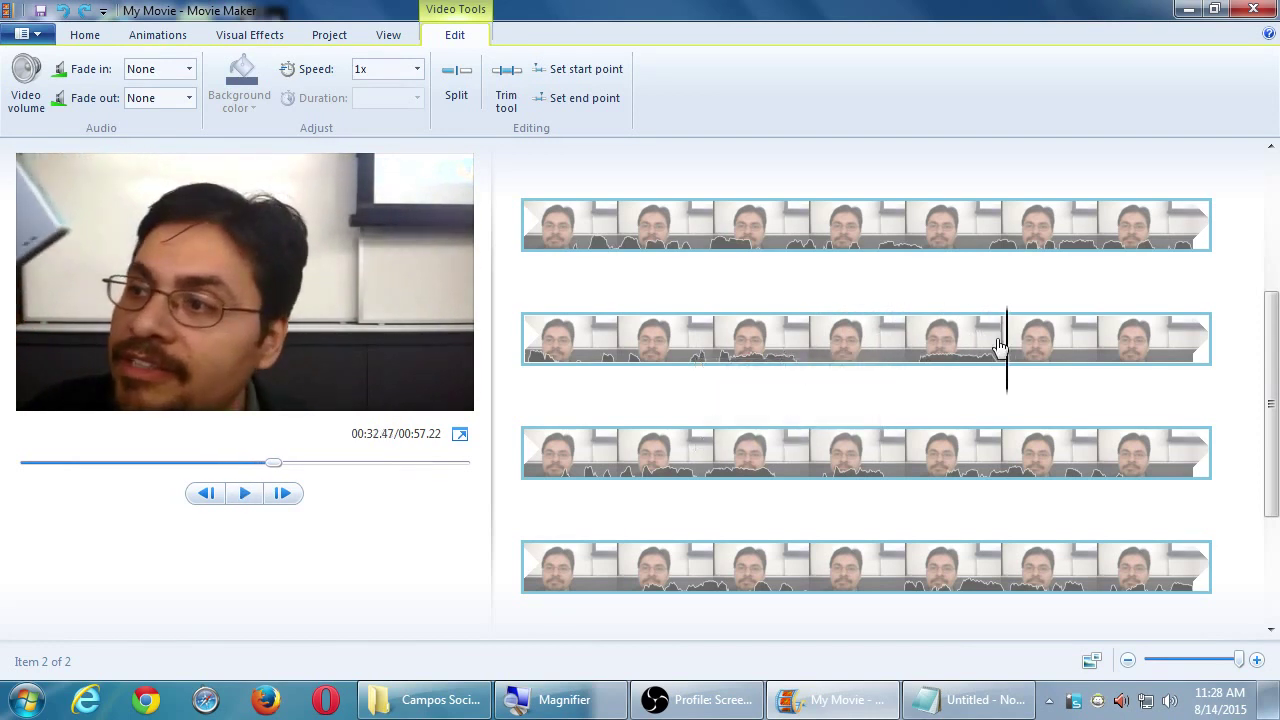
click(879, 360)
drag(879, 360, 834, 373)
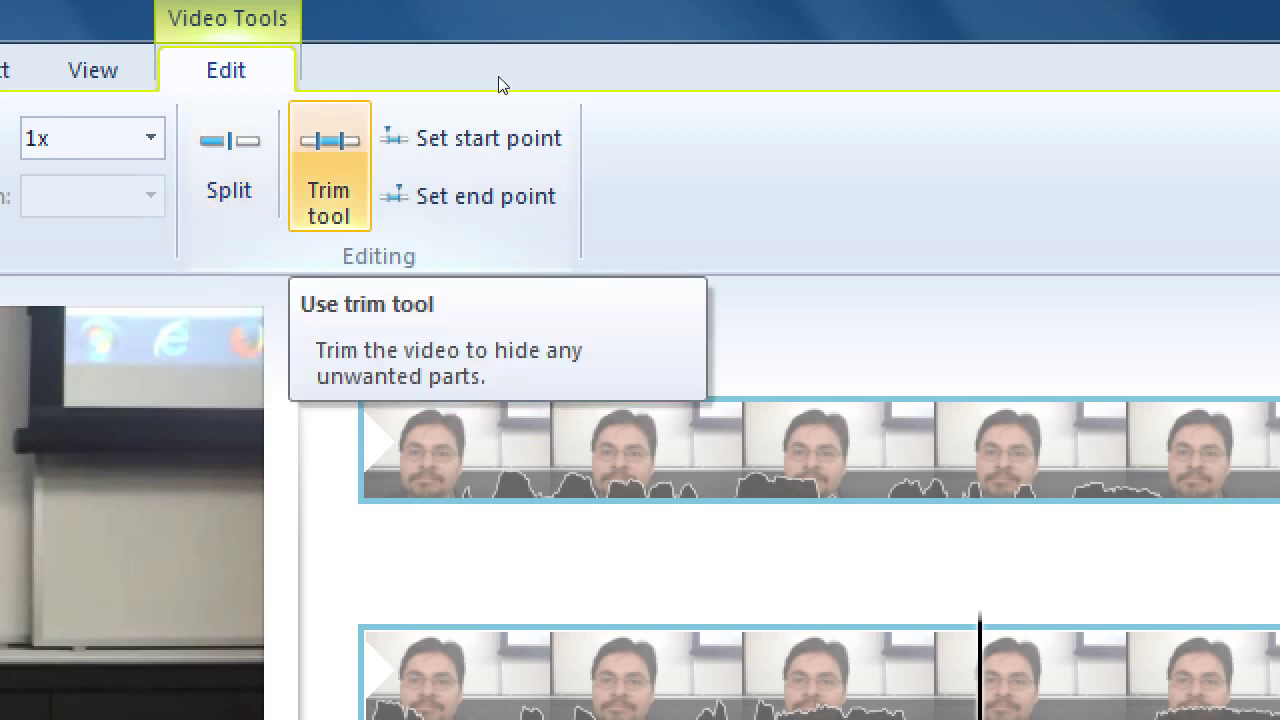
key(m)
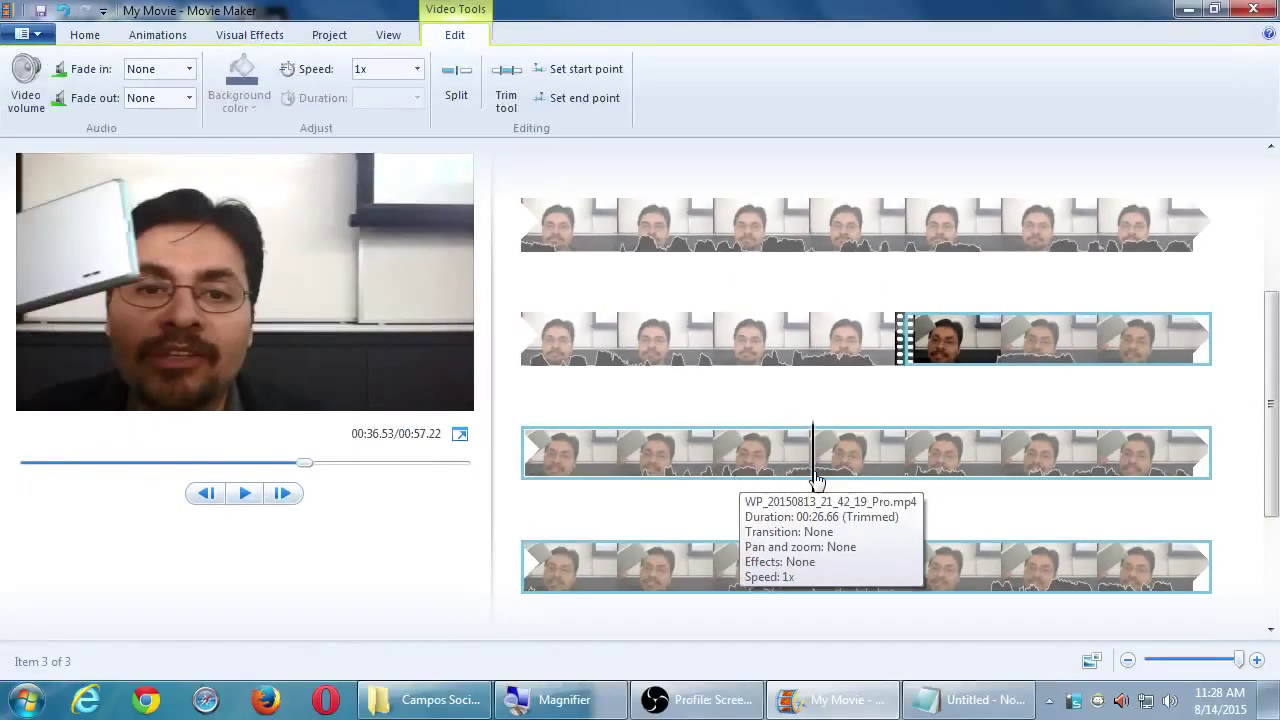
Play short stretches around the first split and between about 35 and 37.5 seconds to locate the end of the unwanted section
drag(814, 486, 777, 449)
key(space)
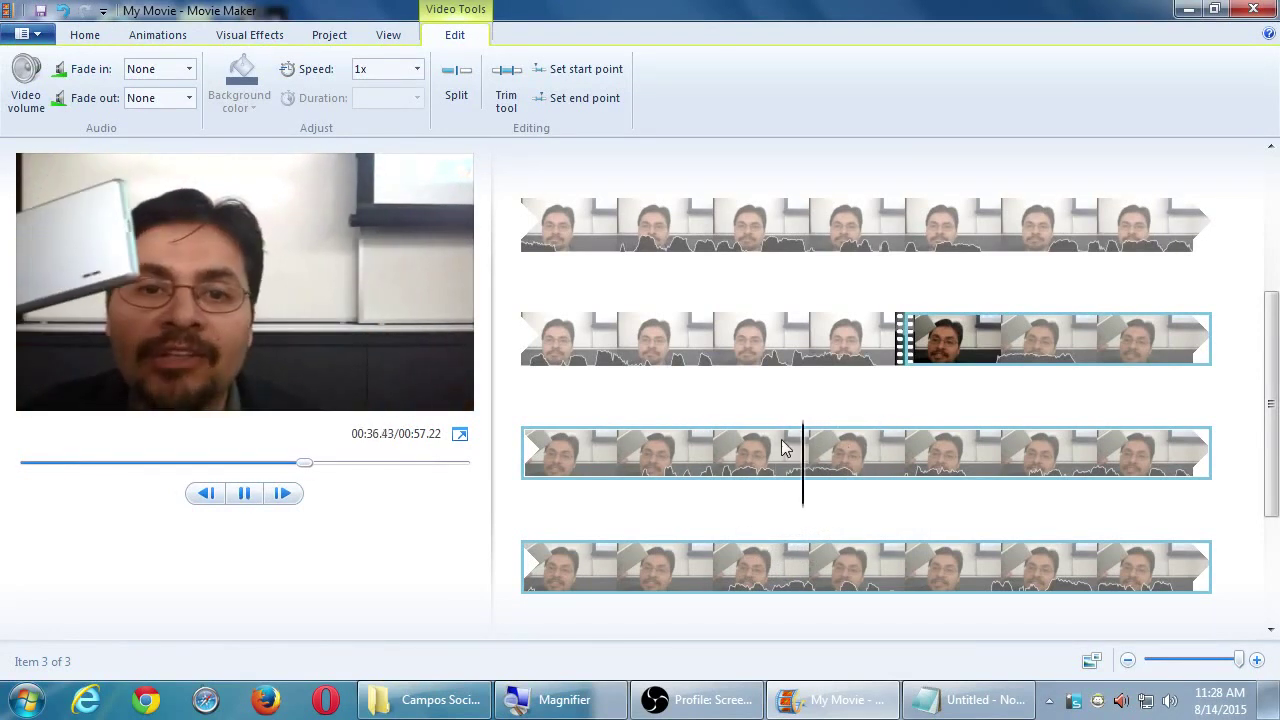
click(717, 345)
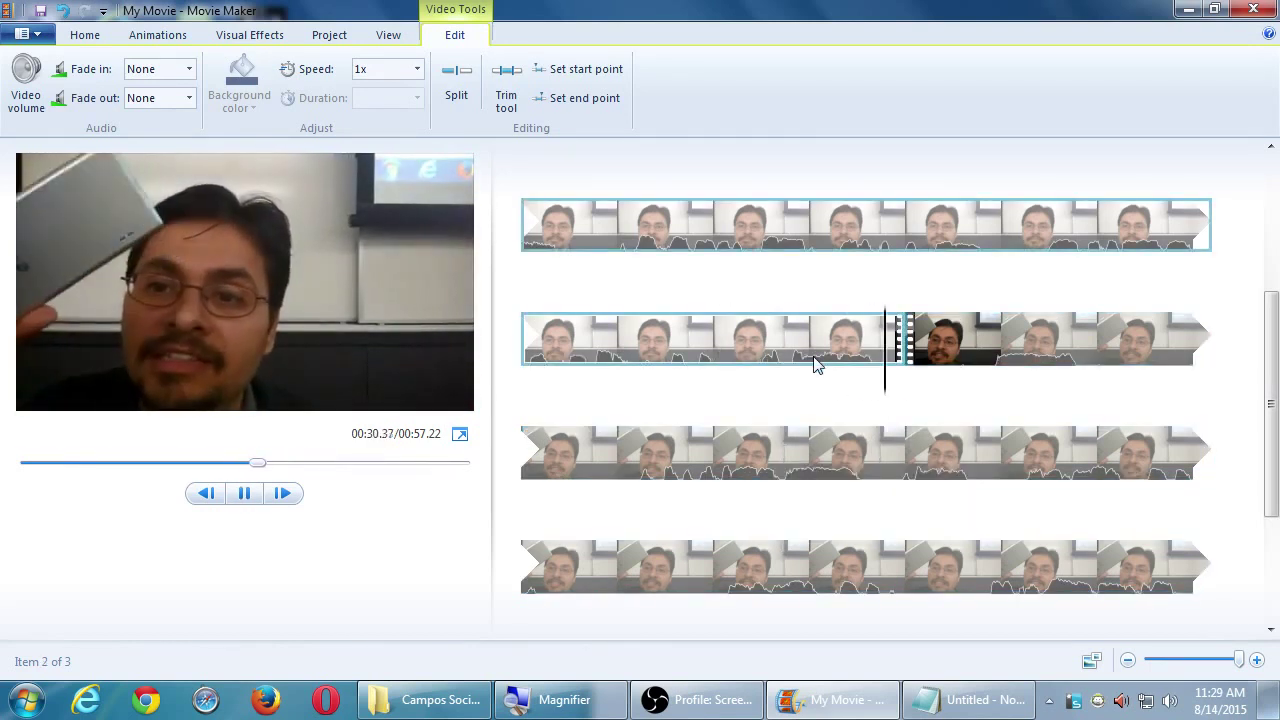
key(space)
click(722, 447)
key(space)
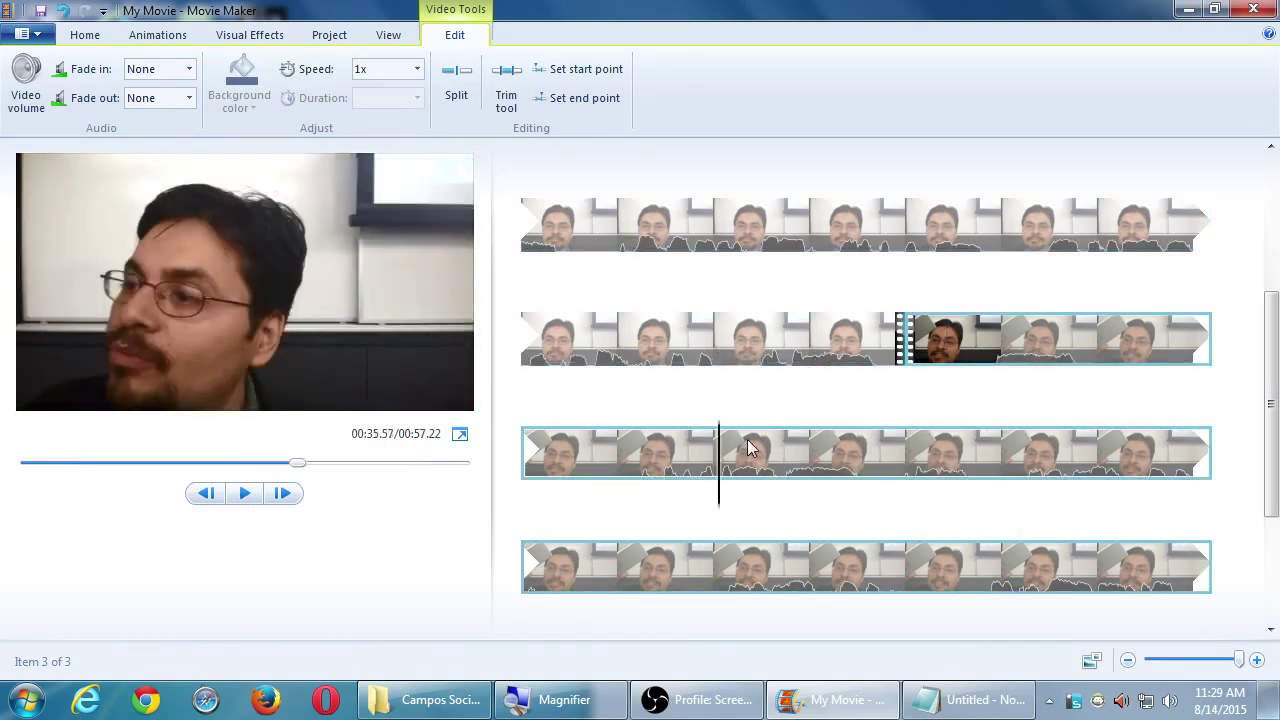
key(space)
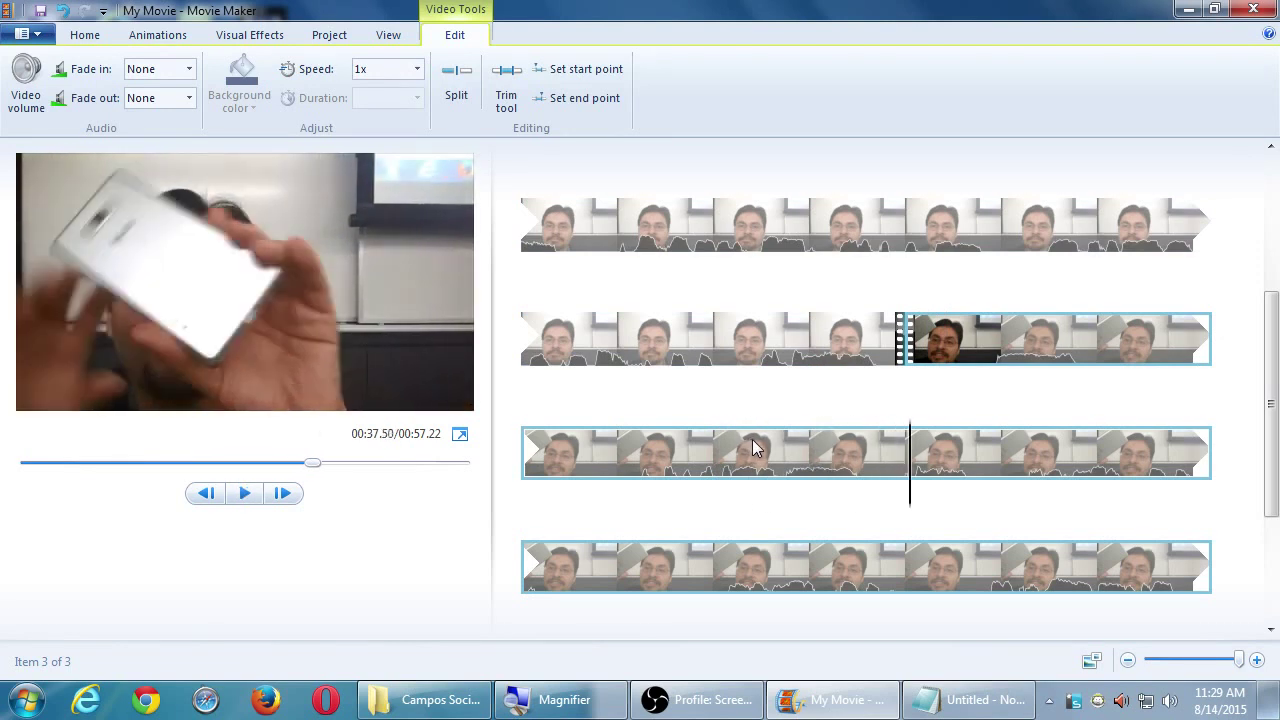
key(space)
key(space)
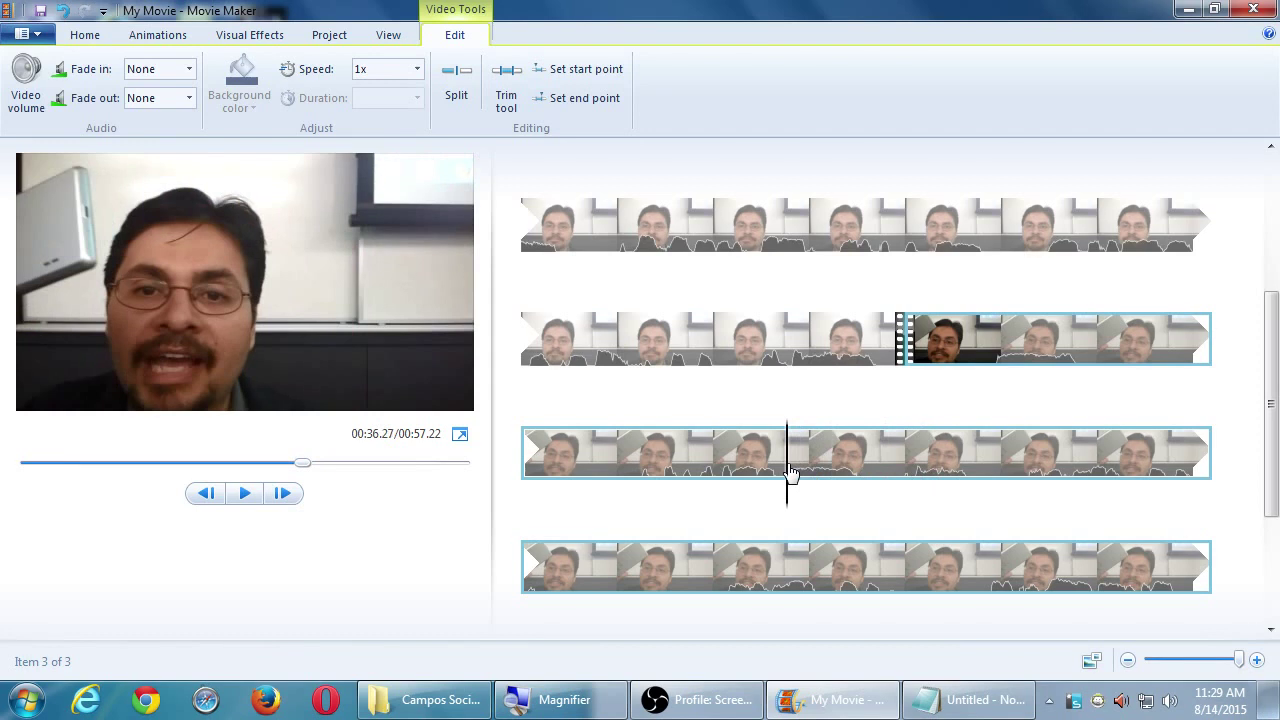
Split the remaining piece at about 36.30 seconds, and delete the middle piece between the two splits
drag(791, 472, 793, 472)
drag(793, 472, 794, 473)
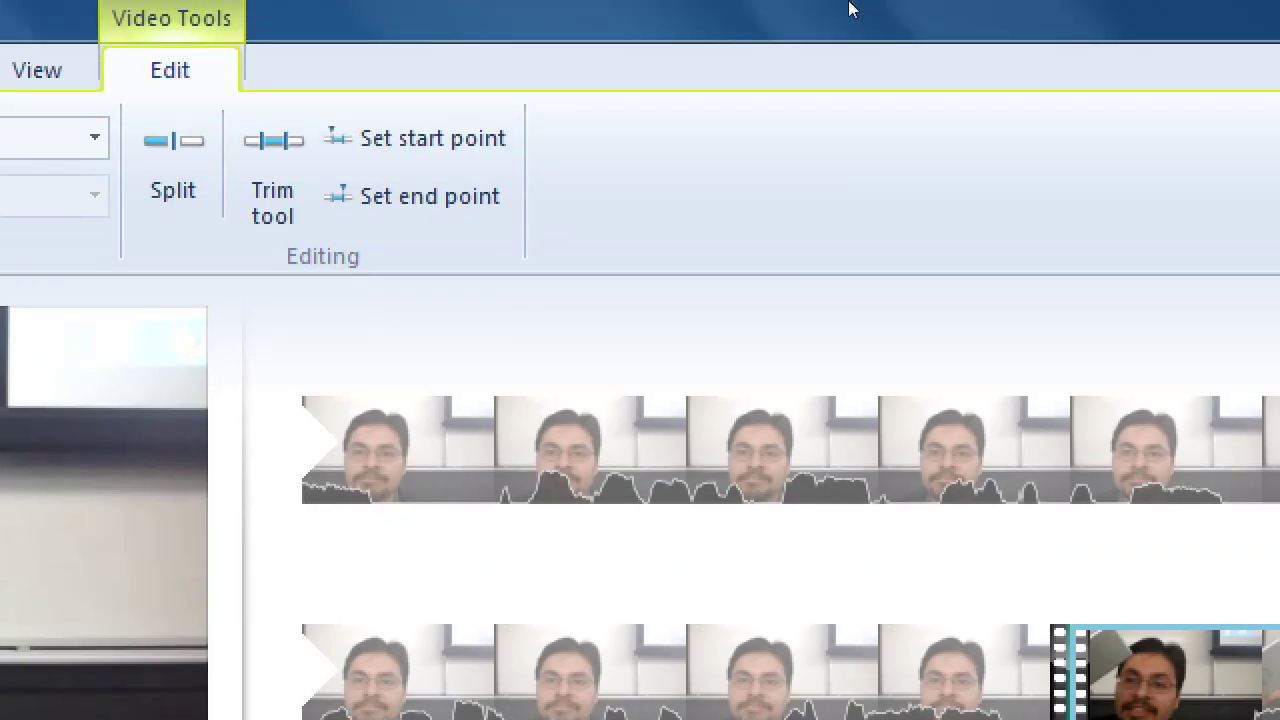
key(m)
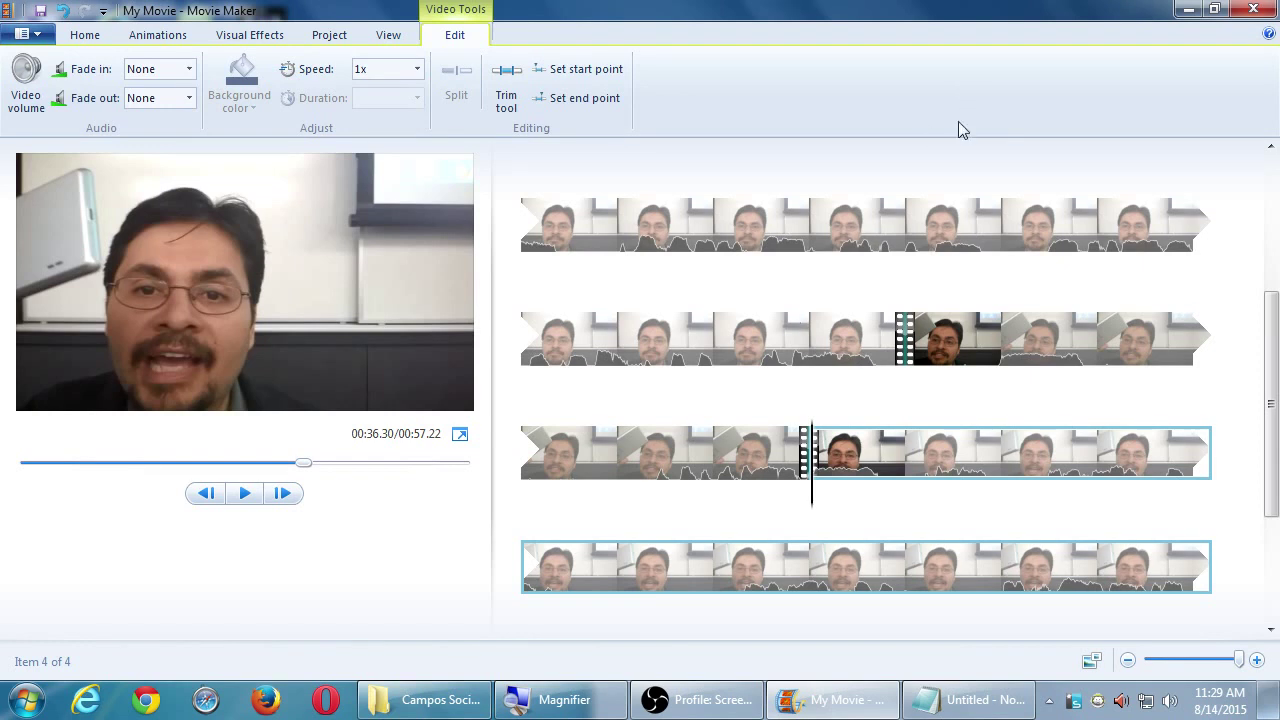
click(973, 339)
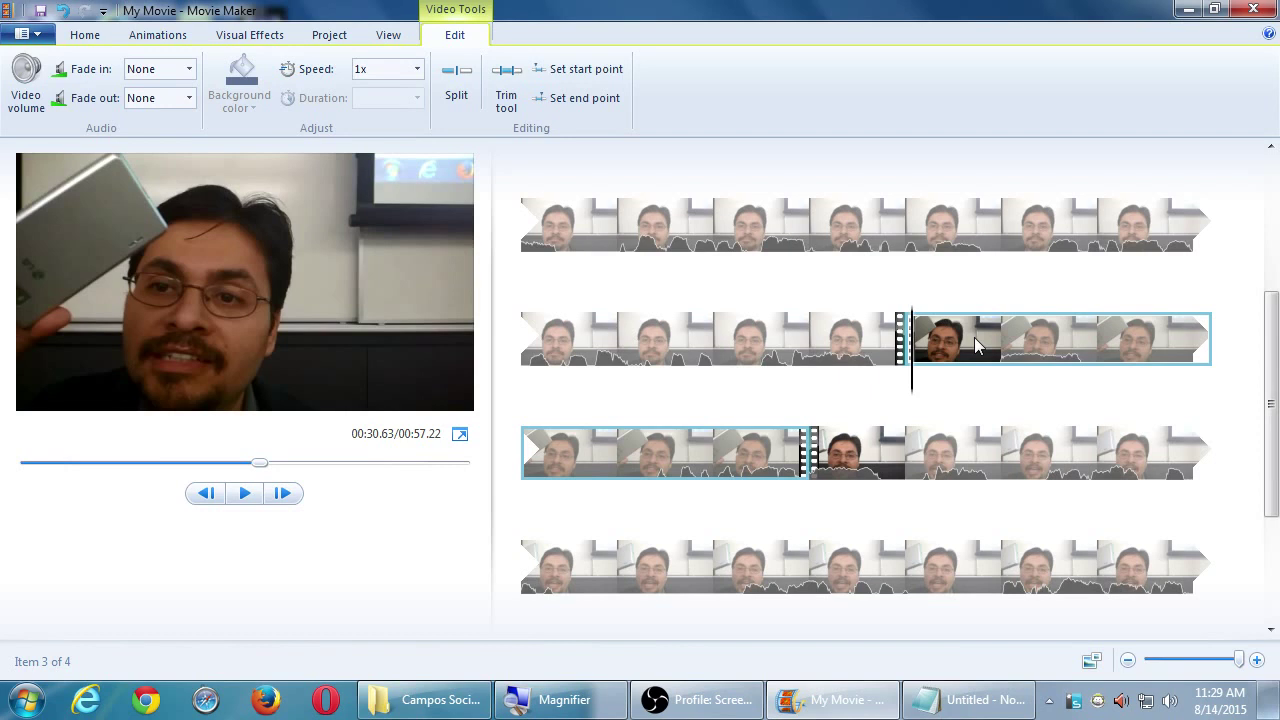
key(Delete)
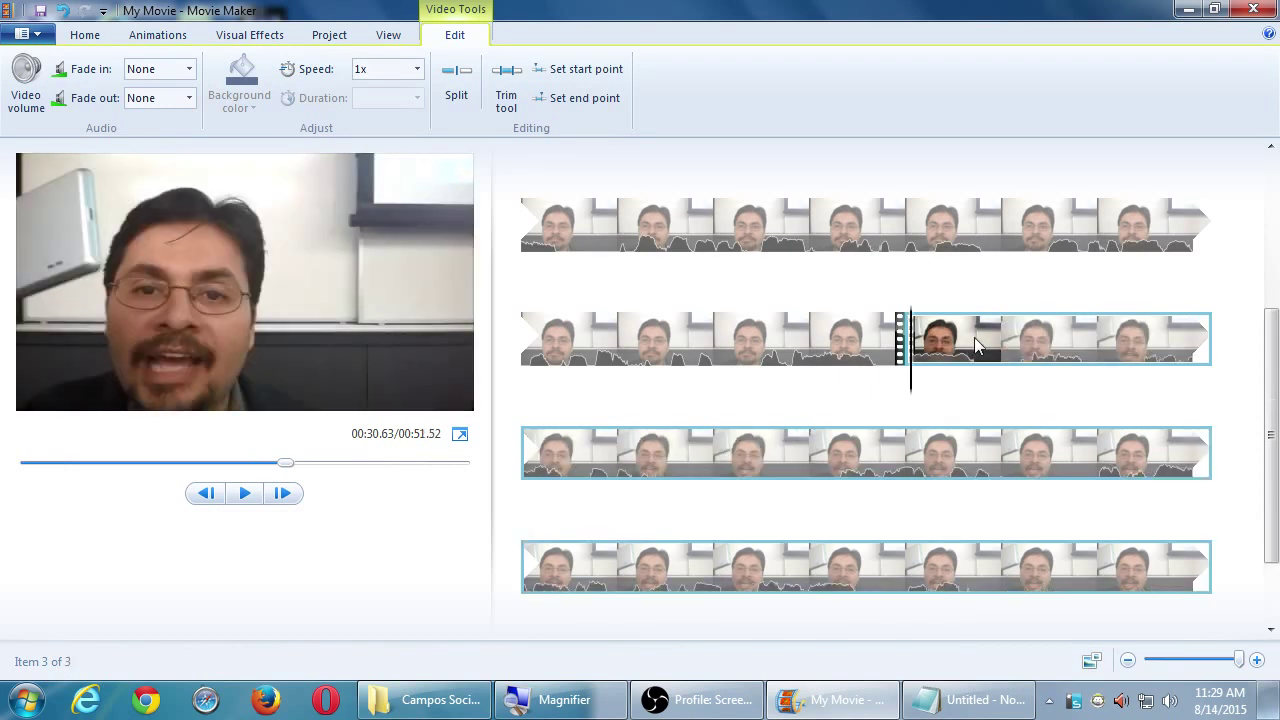
Play twice across the join left by the deleted middle piece to review the new cut
click(563, 357)
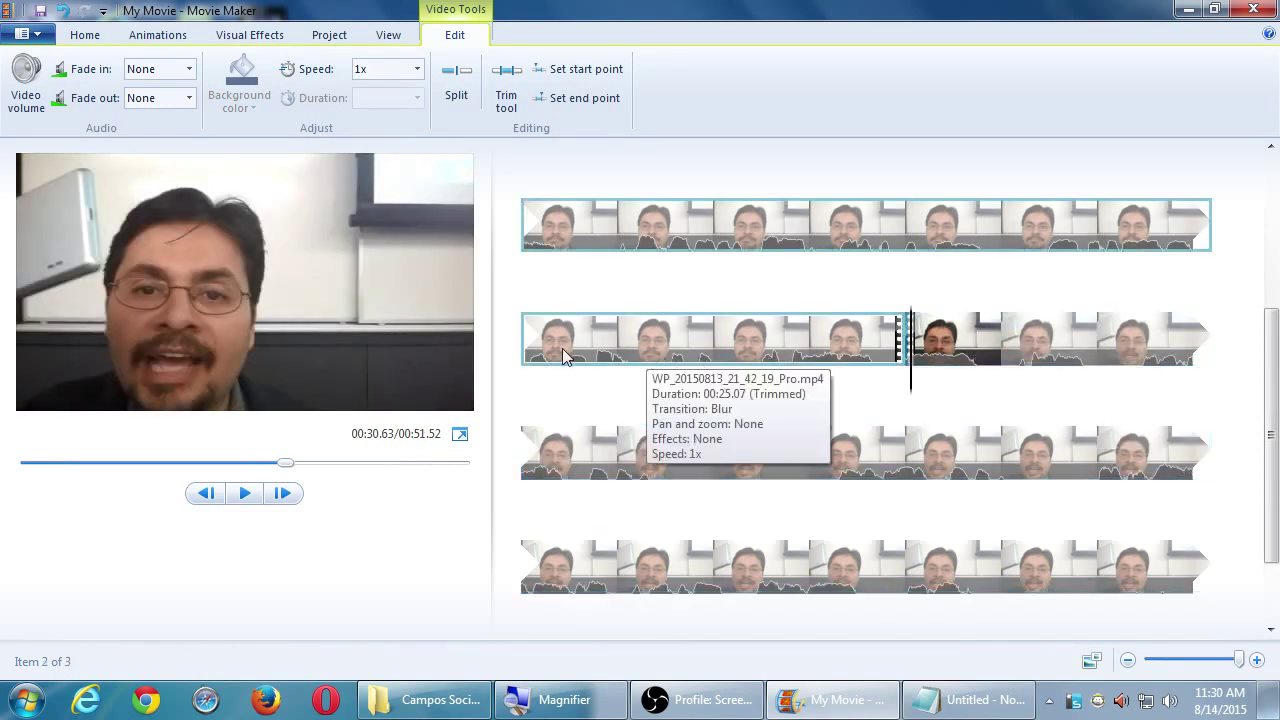
click(563, 357)
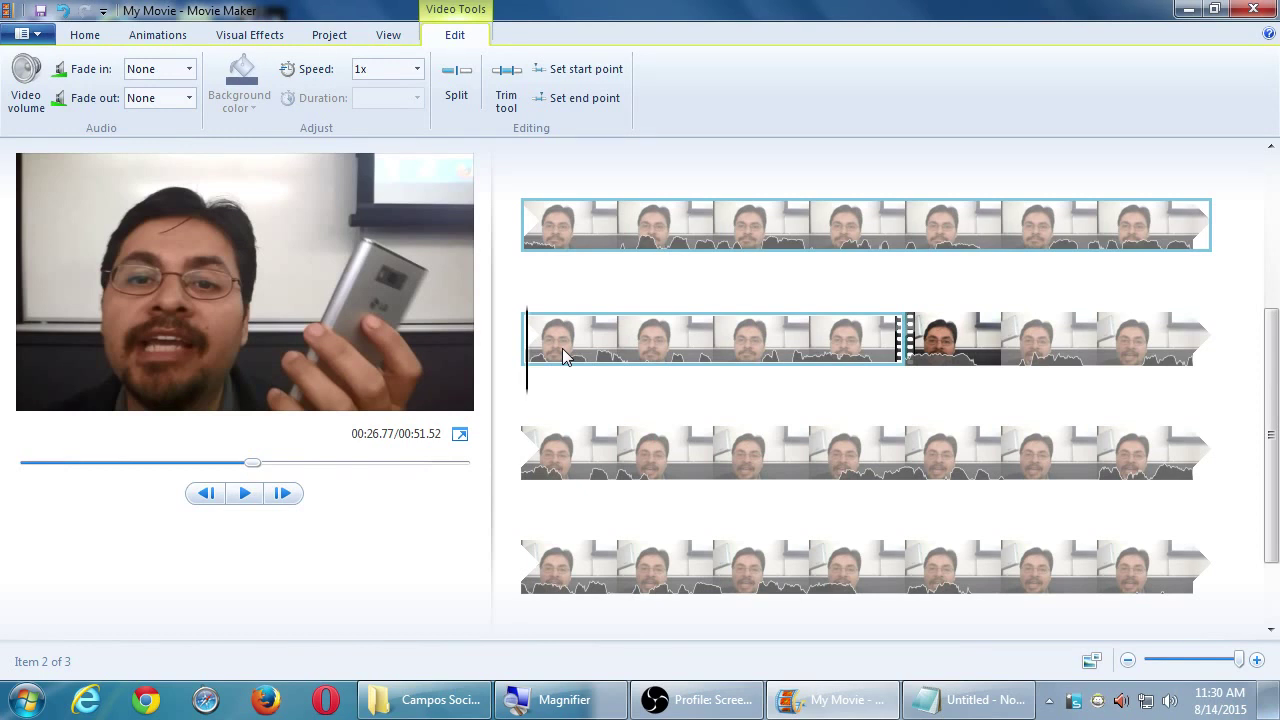
key(space)
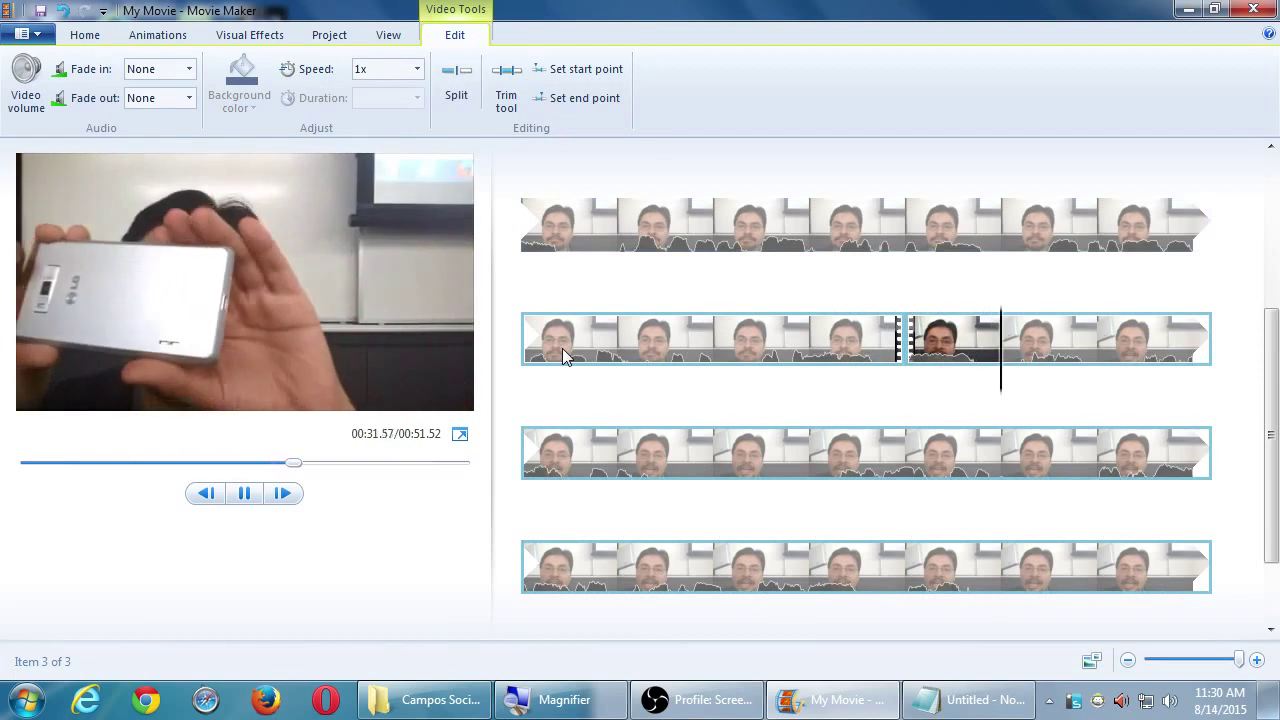
key(space)
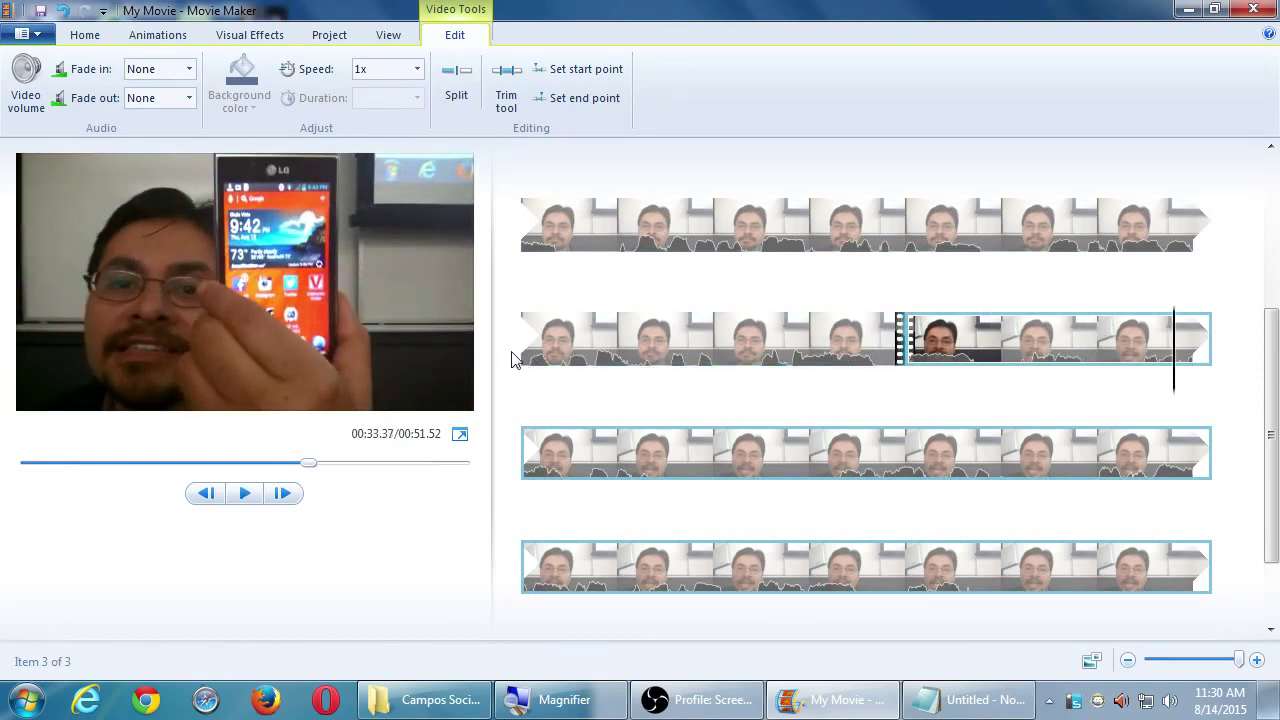
click(721, 343)
key(space)
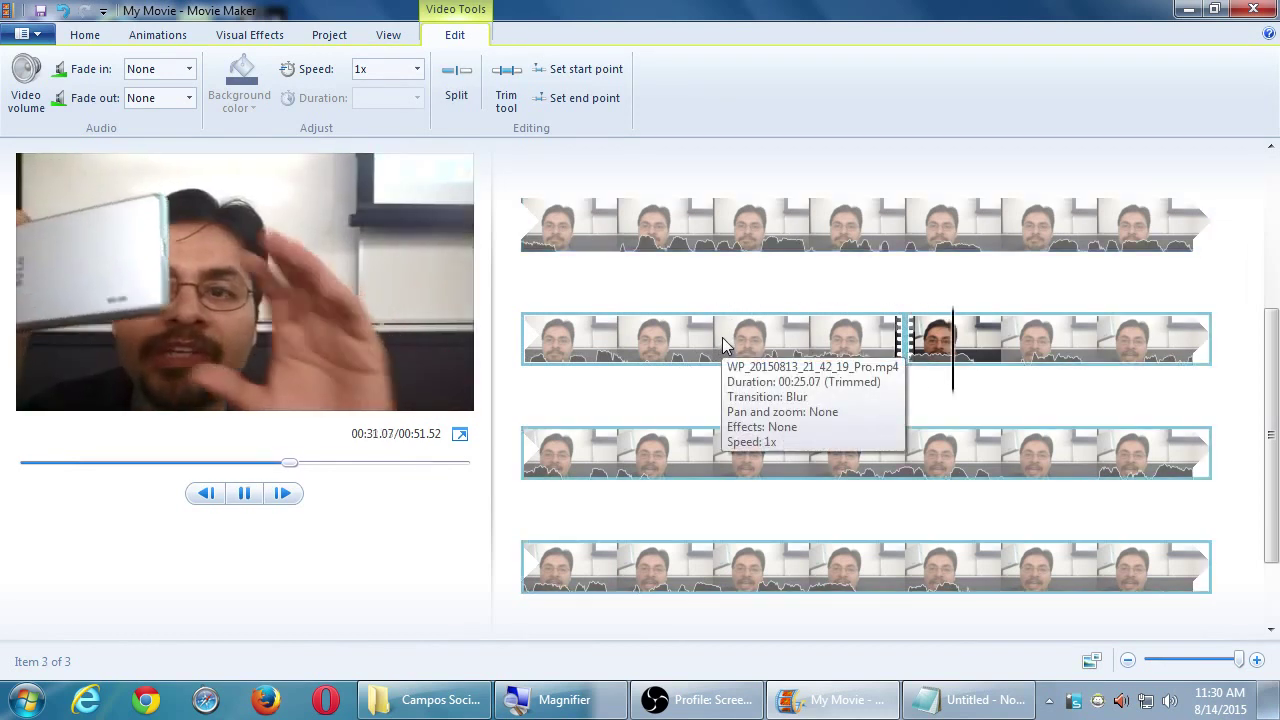
key(space)
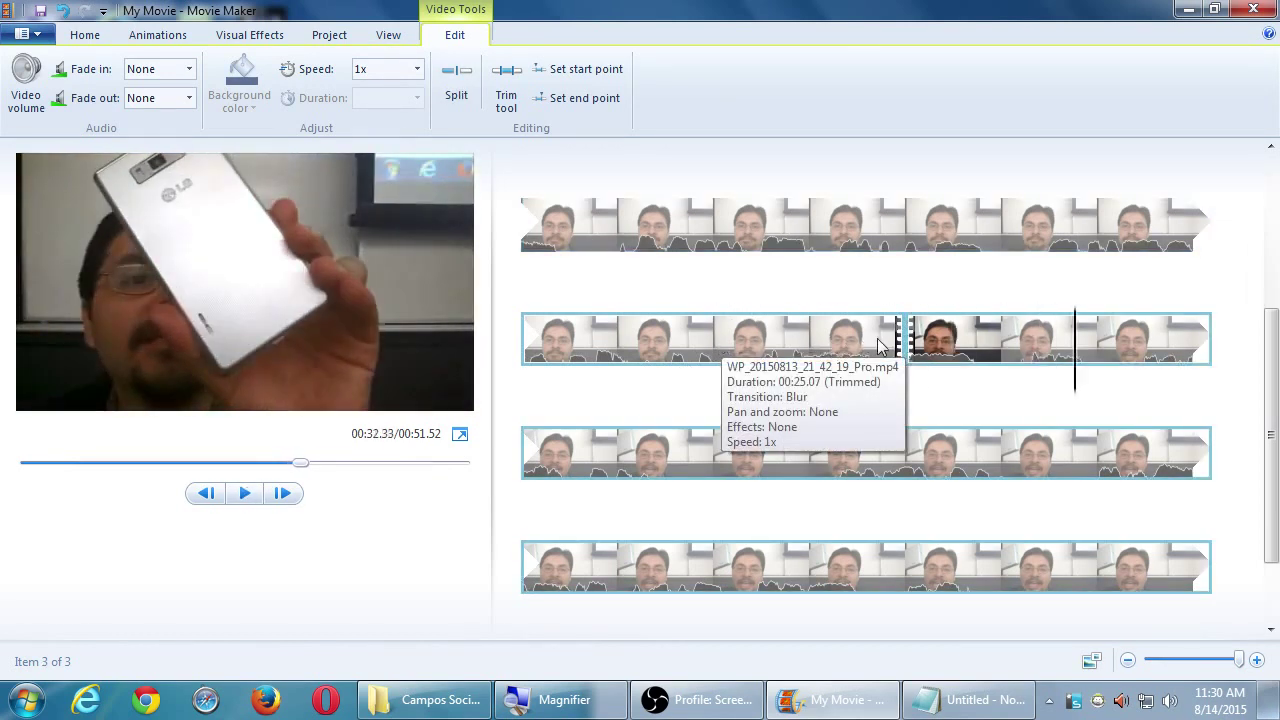
Add a Blur transition at the start of the last video piece, and set its duration to 0.25 seconds
click(911, 340)
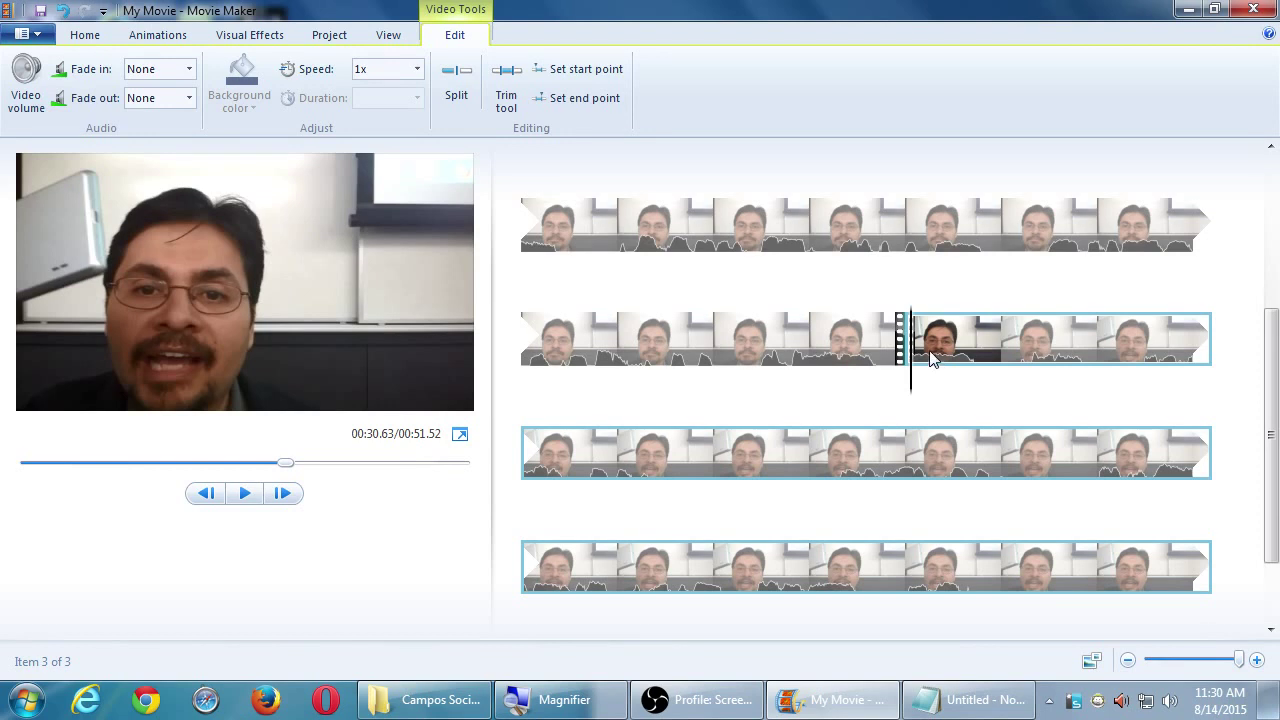
click(159, 38)
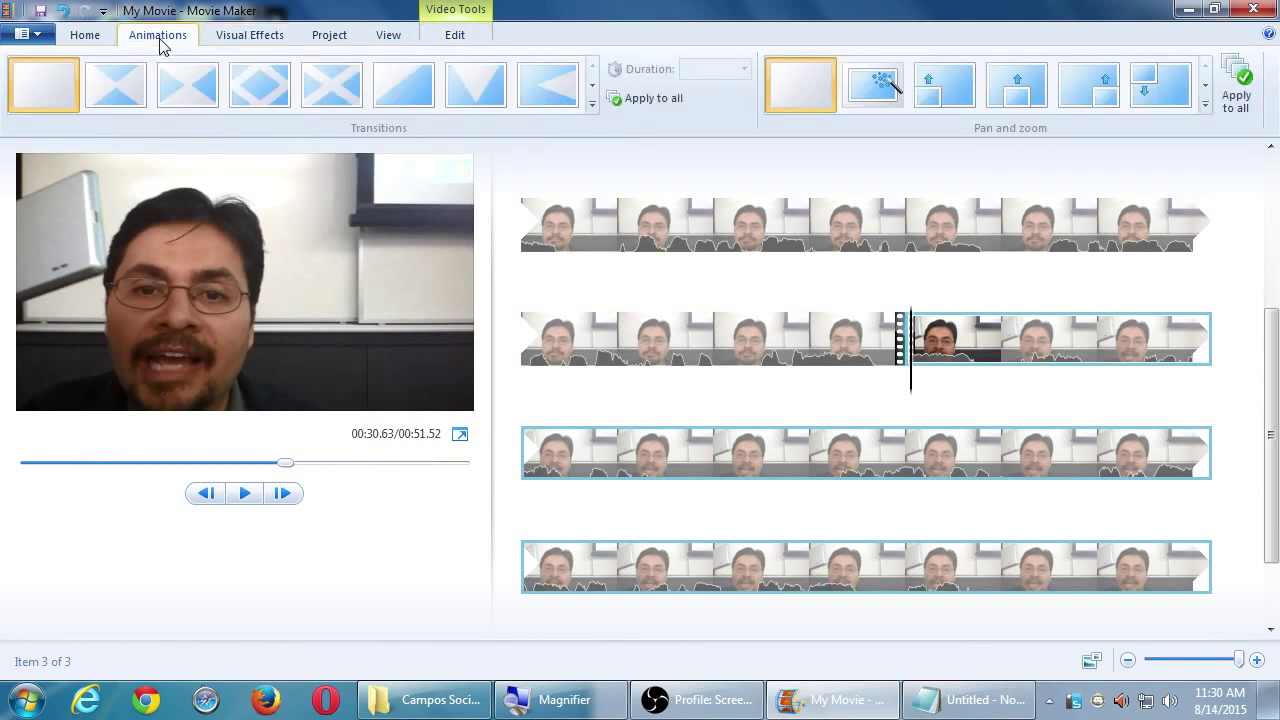
click(591, 92)
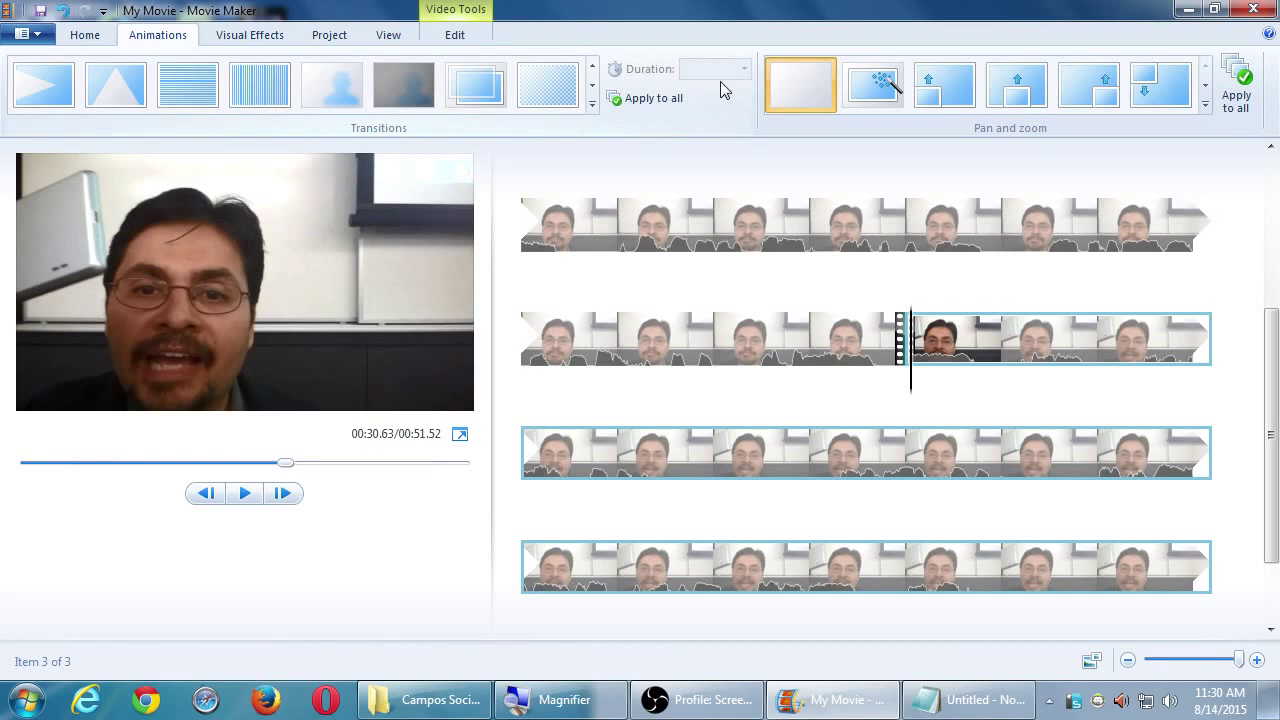
click(335, 98)
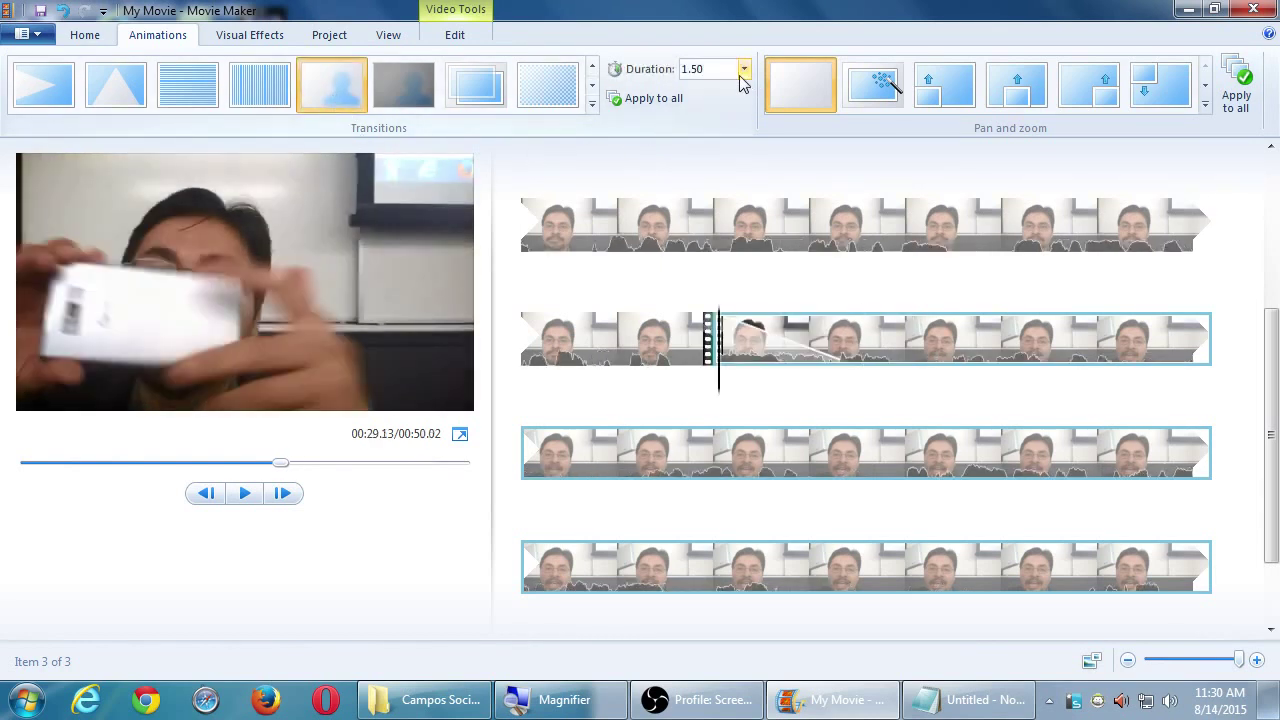
click(744, 69)
click(731, 90)
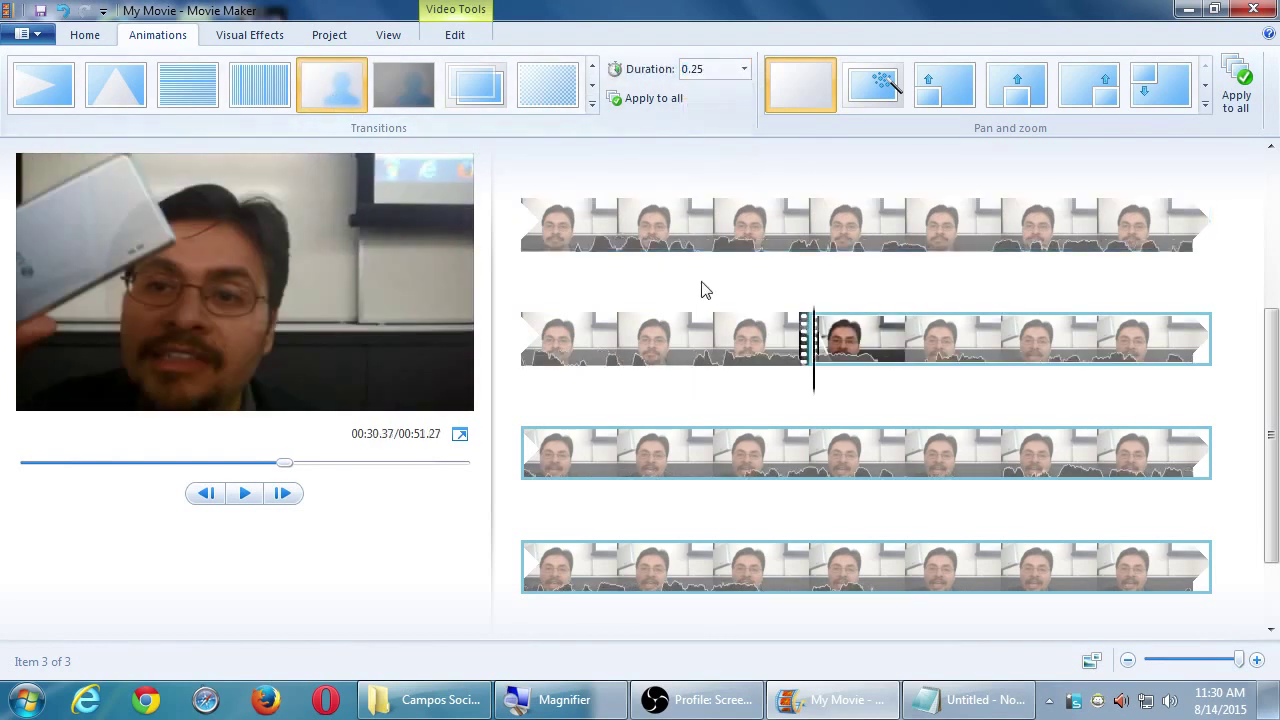
Play across the join between the two video pieces to preview the Blur transition
click(703, 340)
key(space)
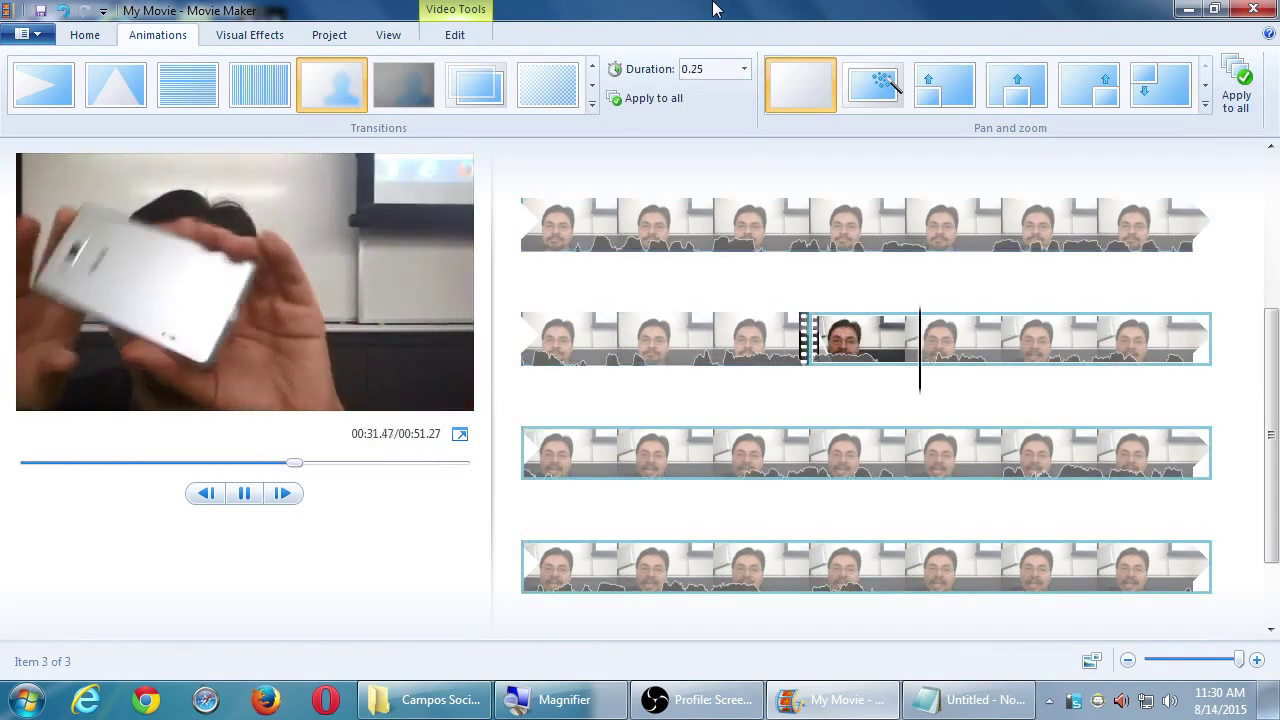
key(space)
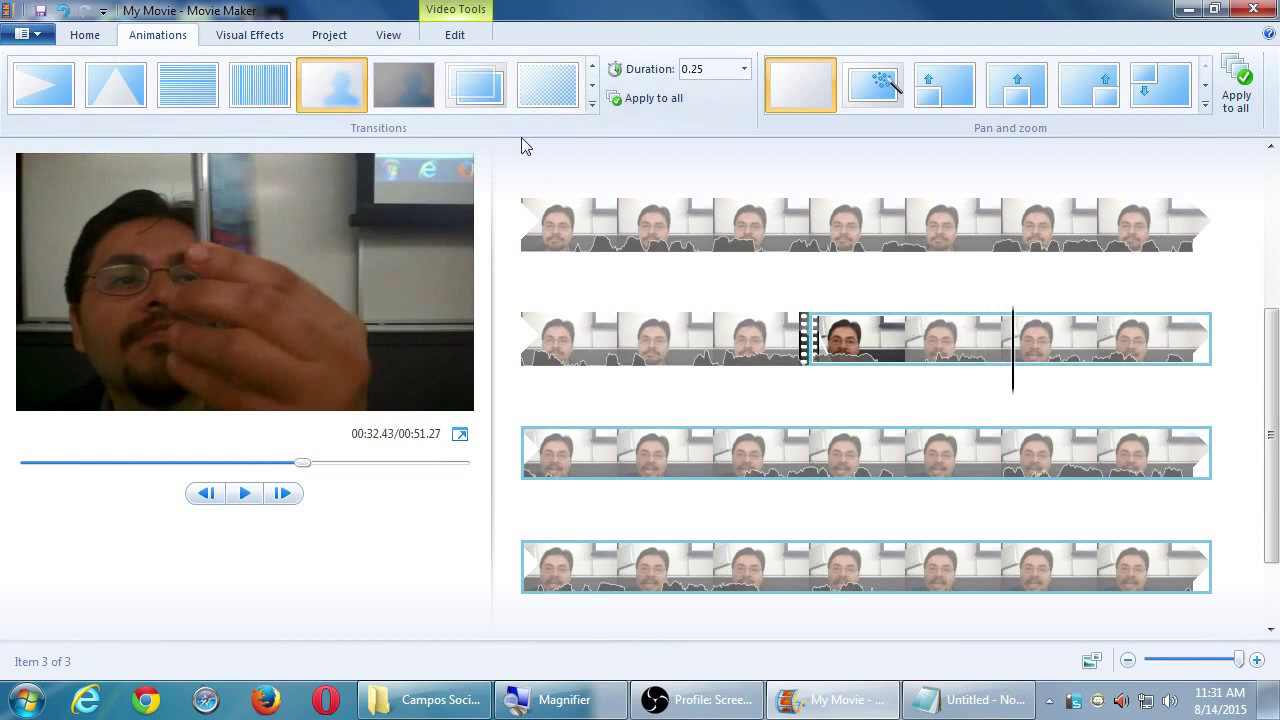
Choose 0.25 seconds again as the duration of the last piece's transition, and replay the join
click(830, 338)
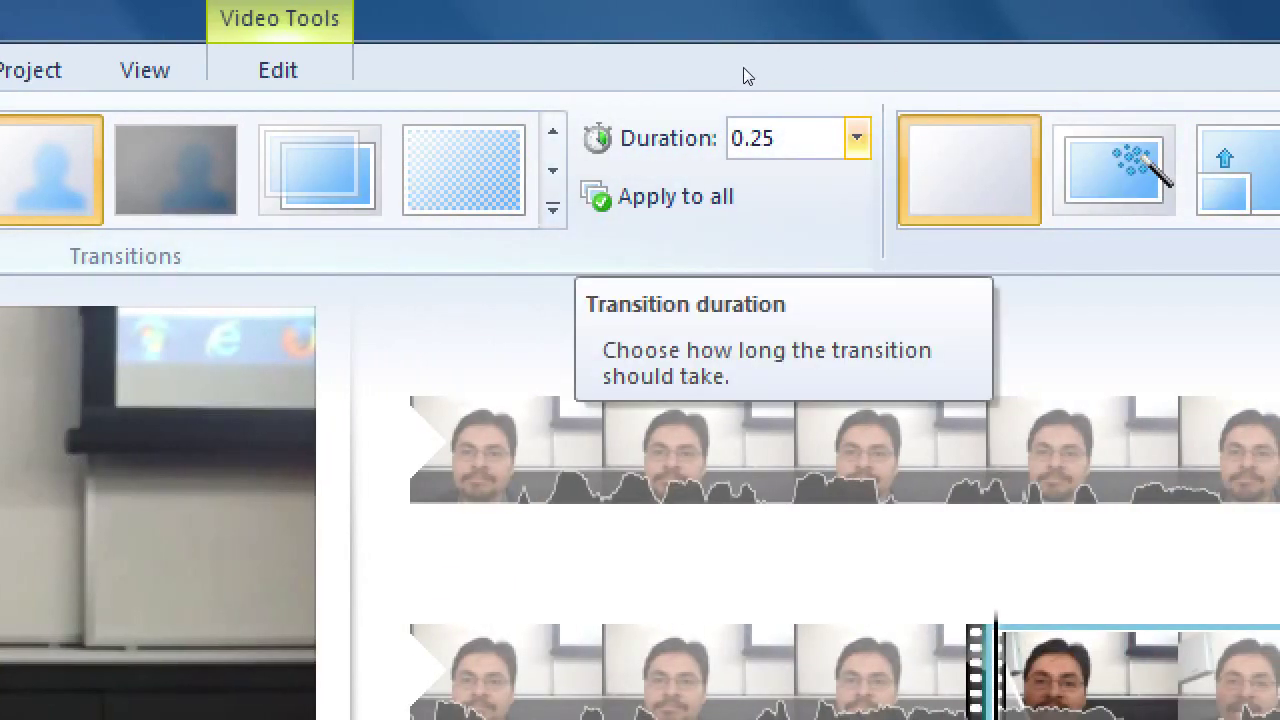
click(856, 138)
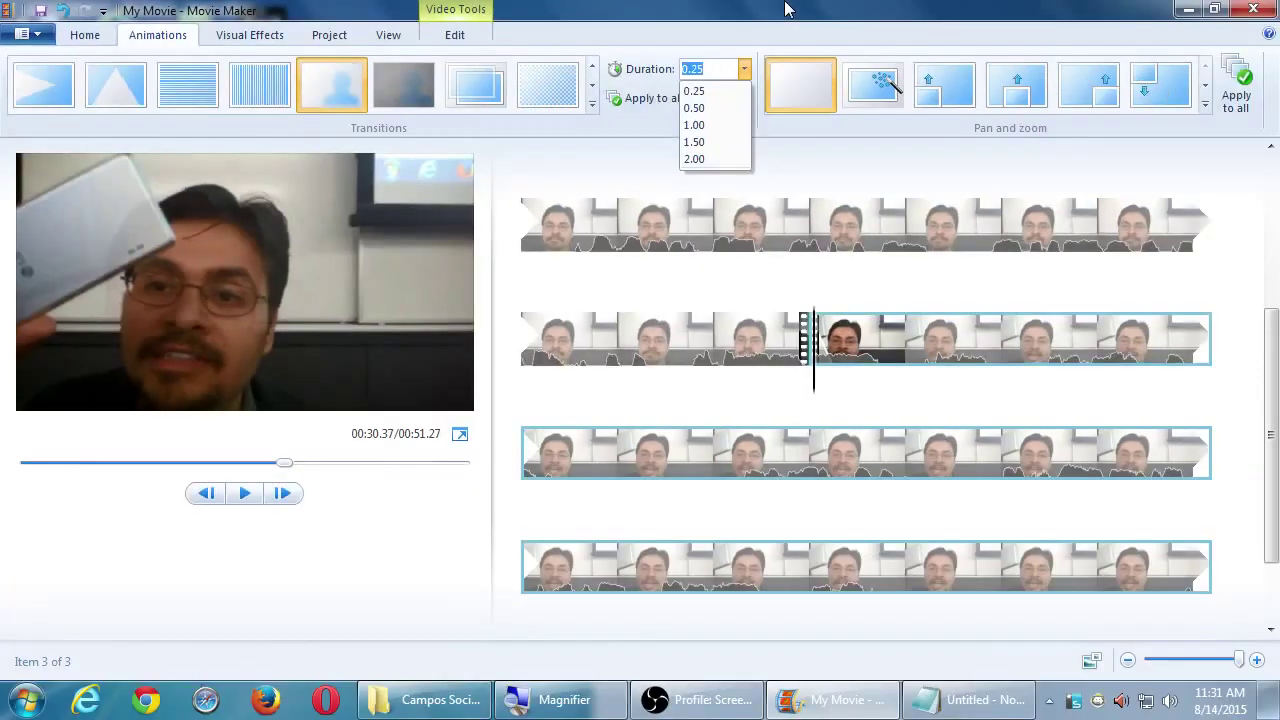
click(716, 93)
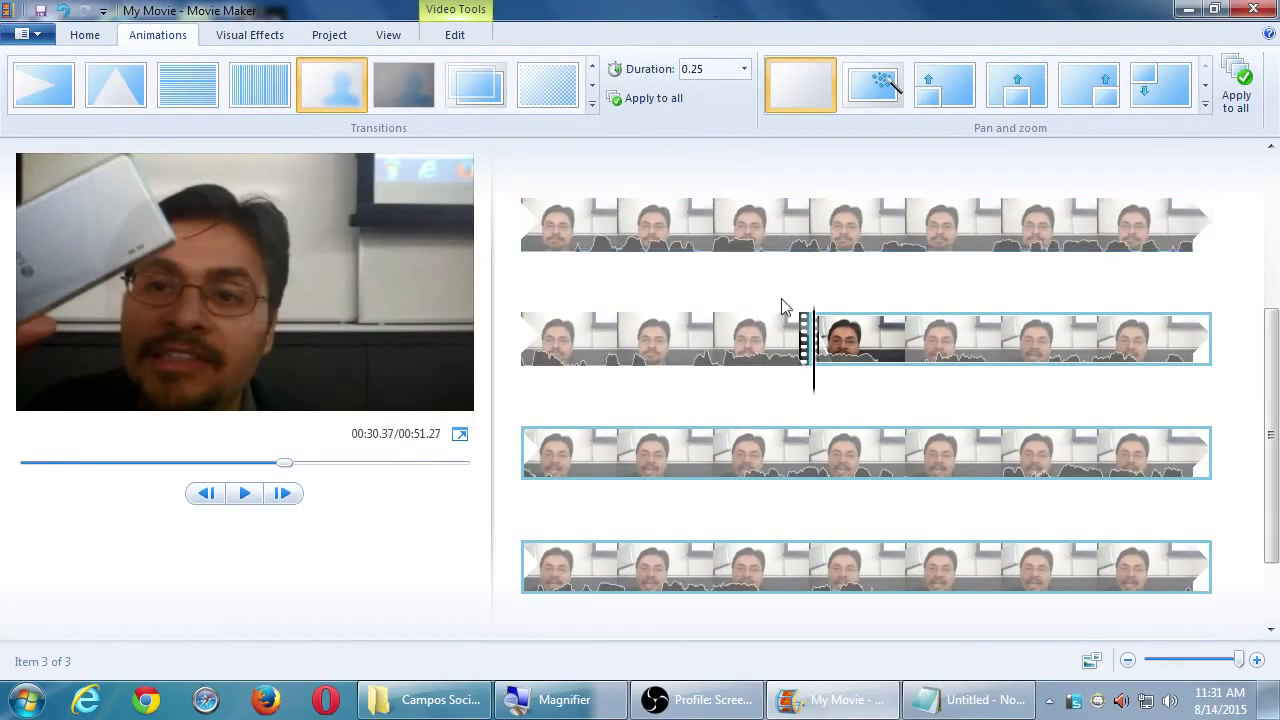
click(620, 345)
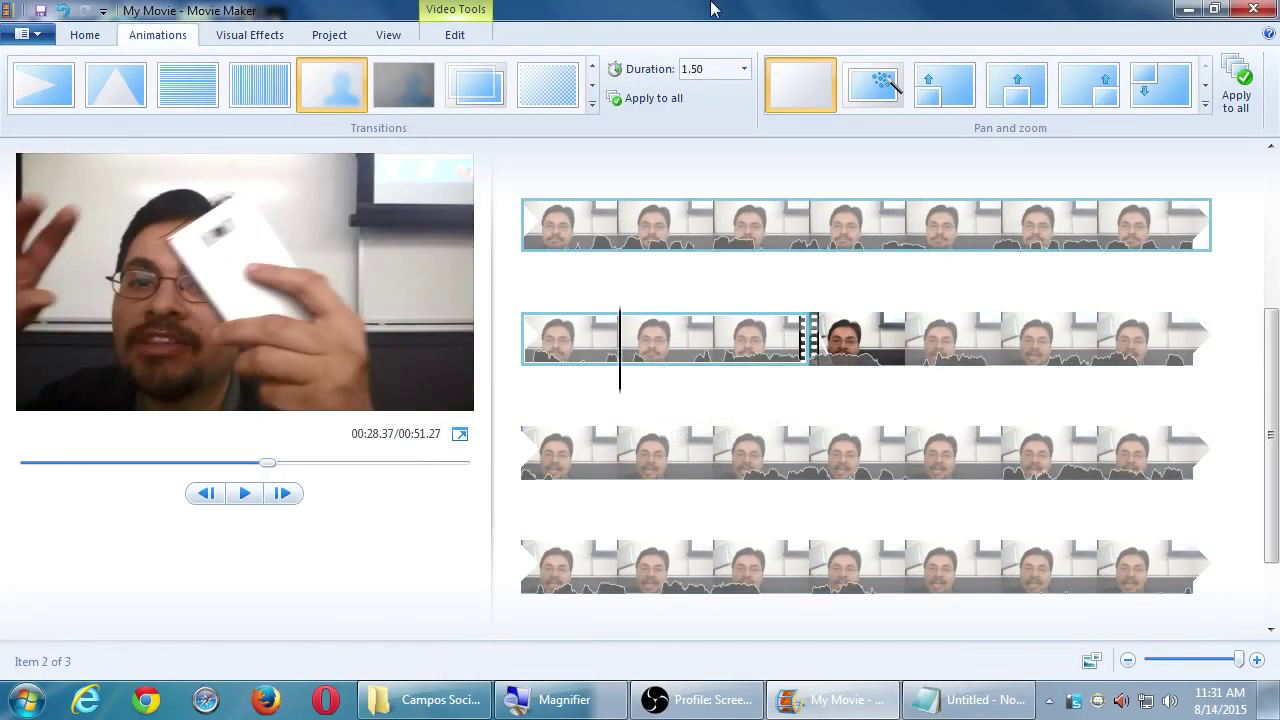
key(space)
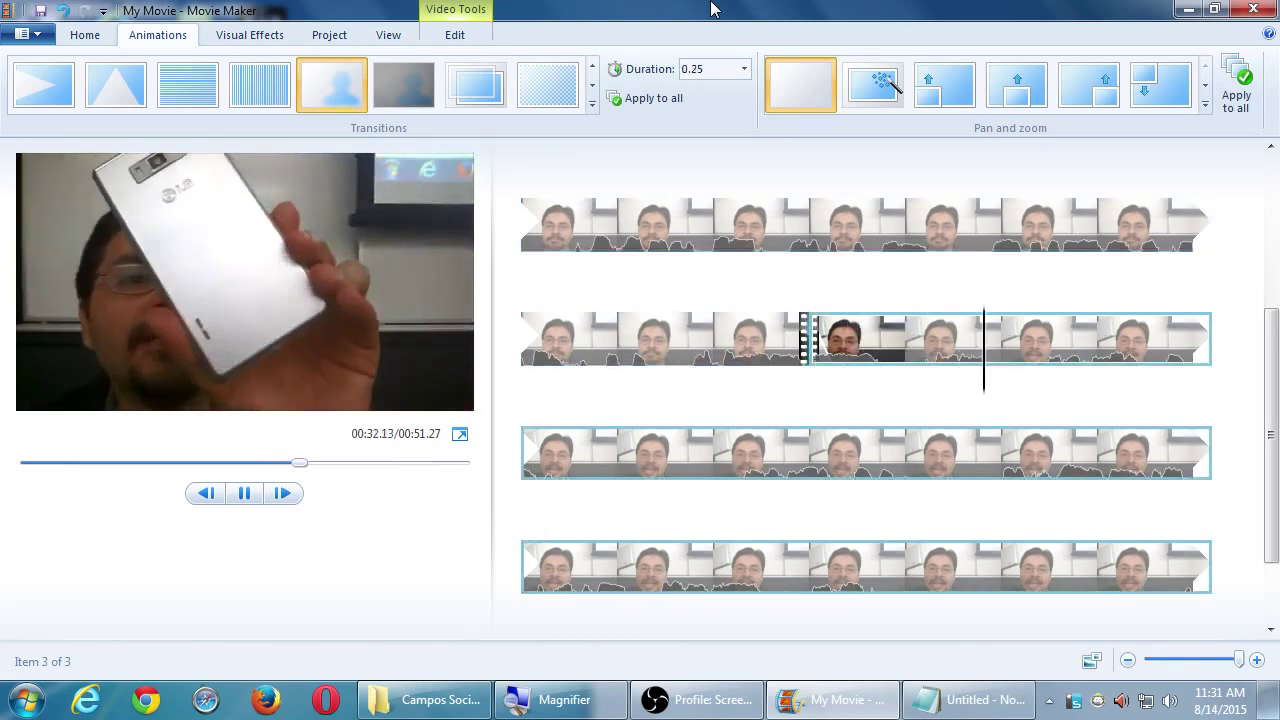
key(space)
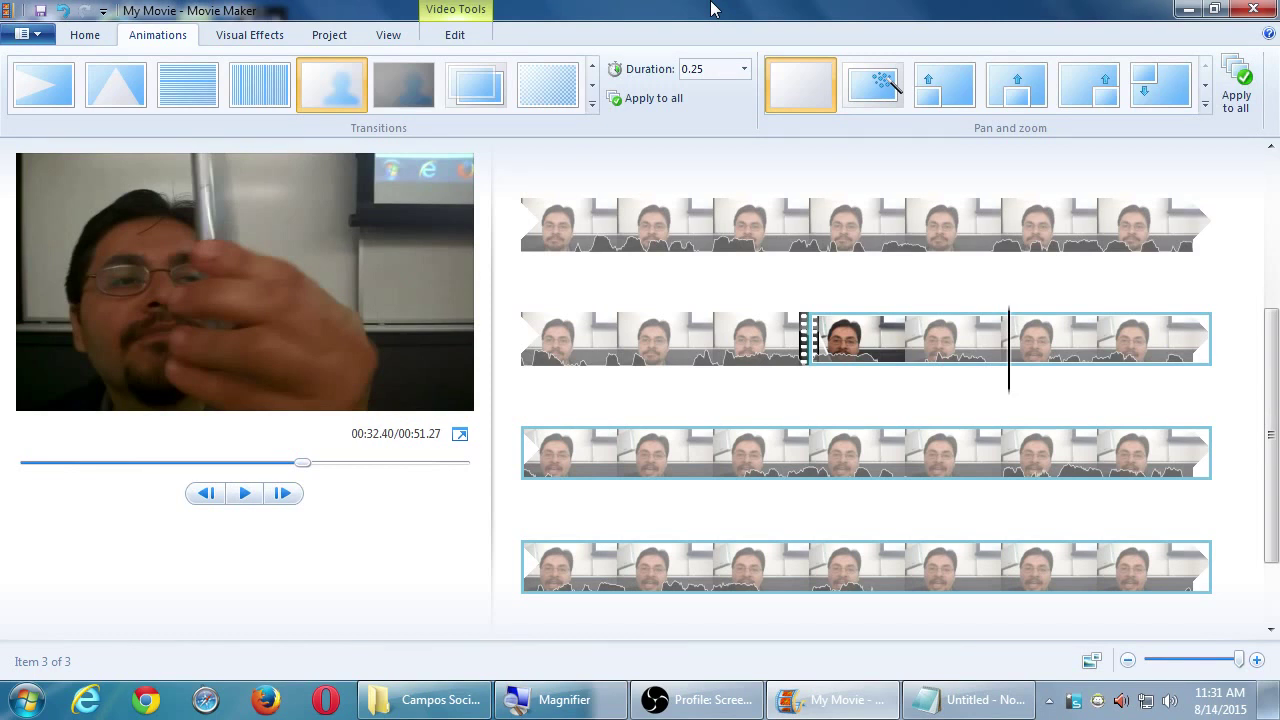
Undo the Blur transition and its duration settings on the last piece, and replay the join without it
click(60, 14)
click(60, 14)
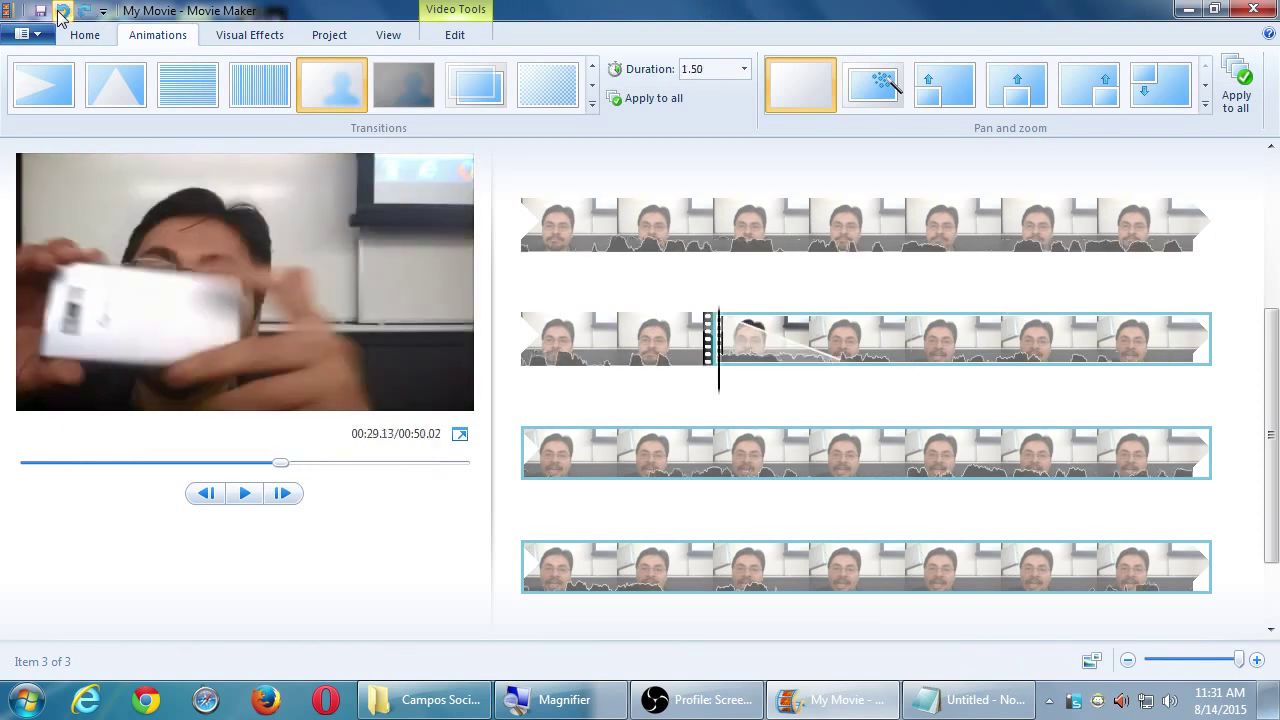
click(60, 14)
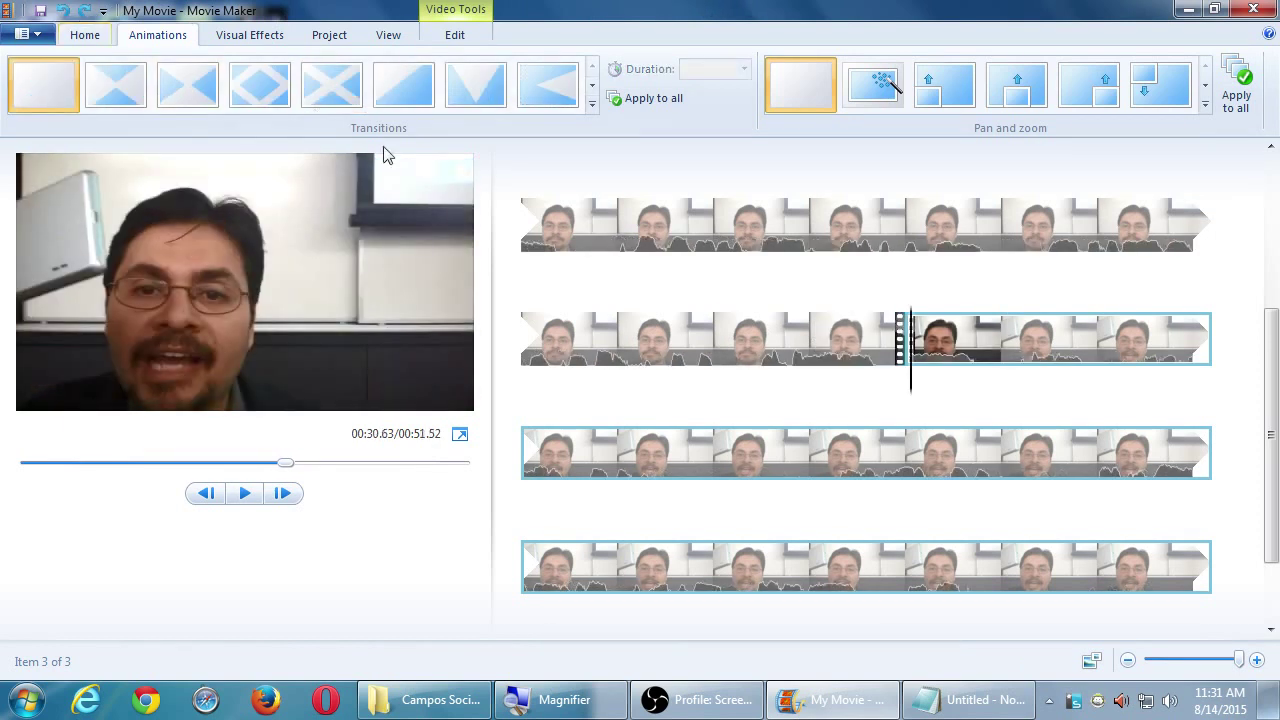
click(590, 323)
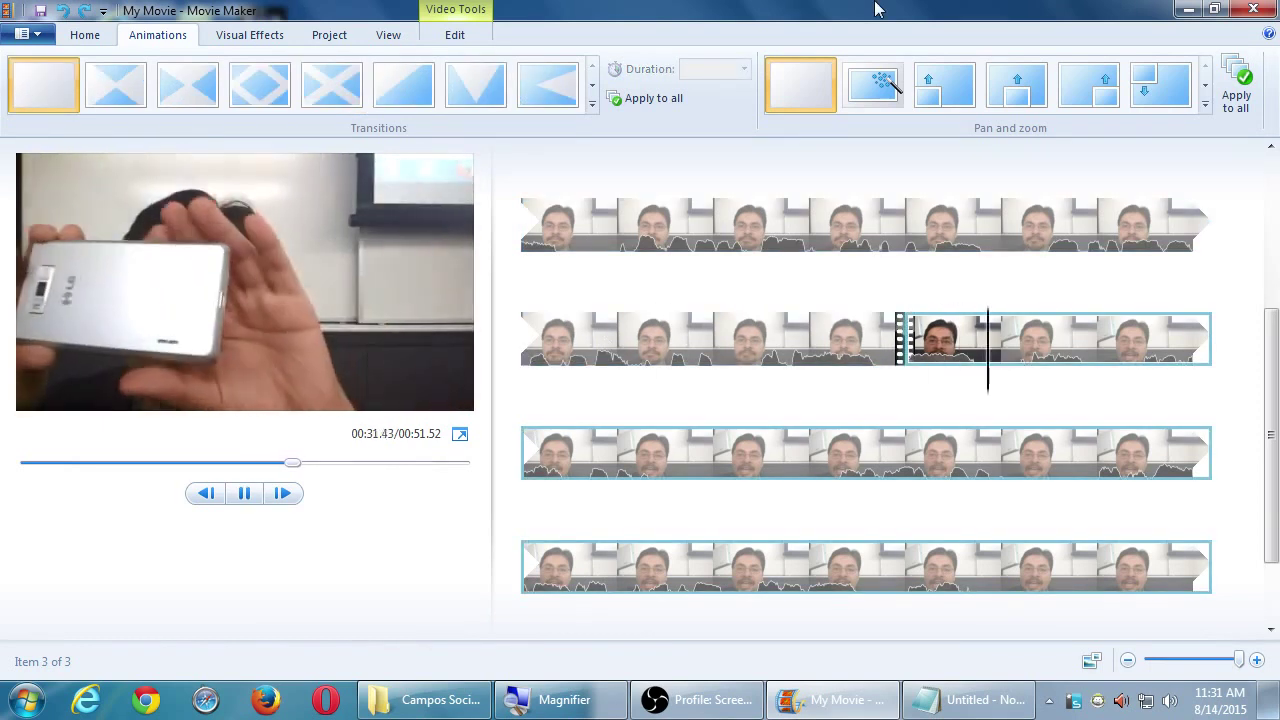
Pause the preview, start saving the project, and choose the desktop's Videos folder as the save location
key(space)
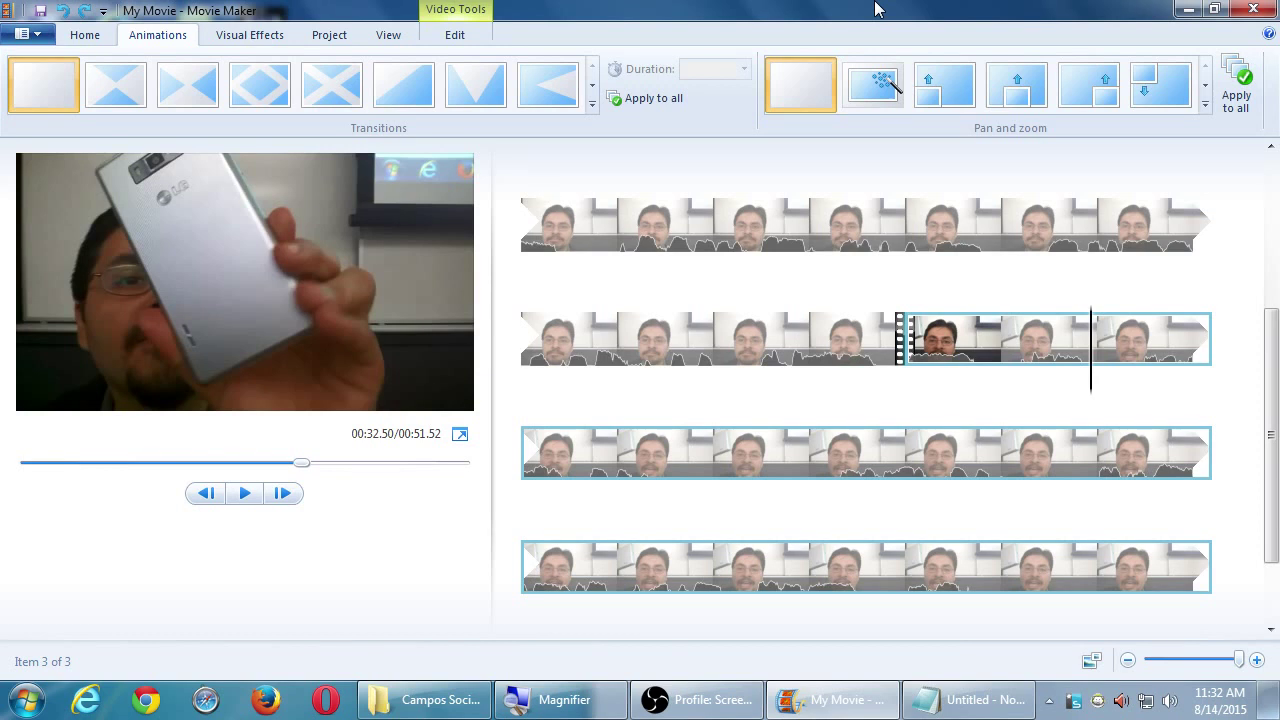
key(ctrl+s)
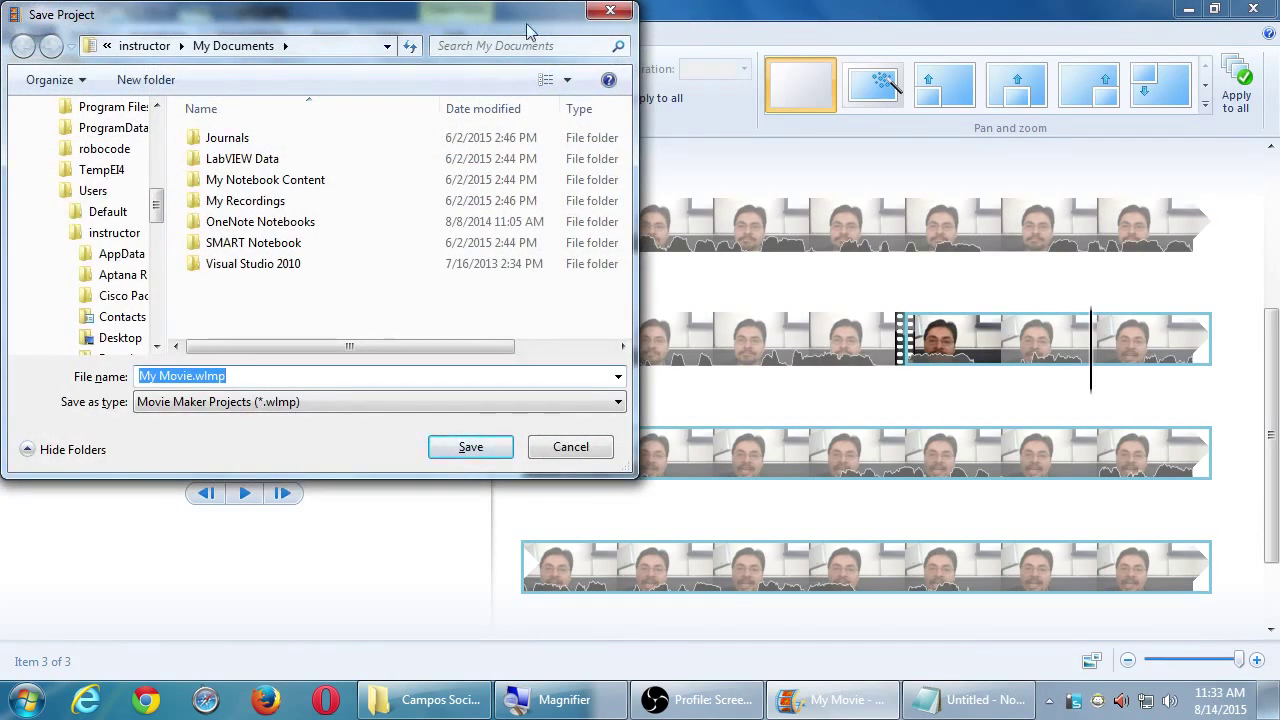
drag(530, 30, 646, 94)
key(Return)
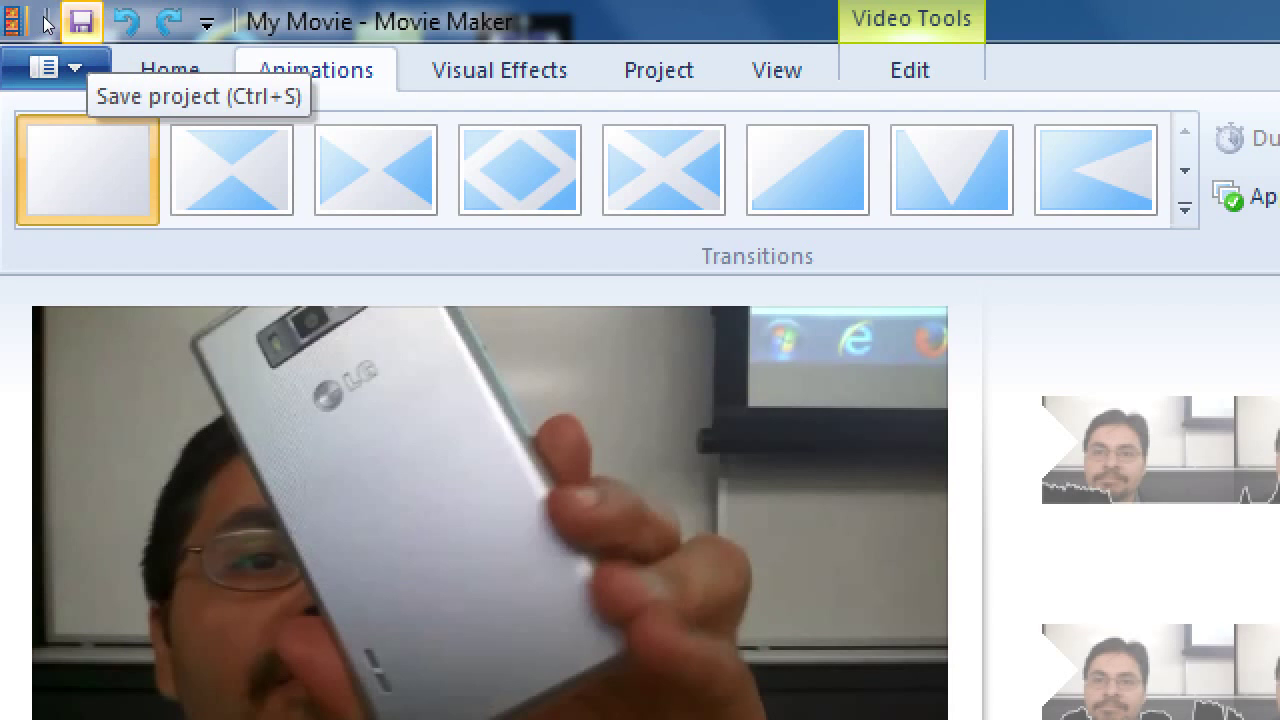
click(46, 20)
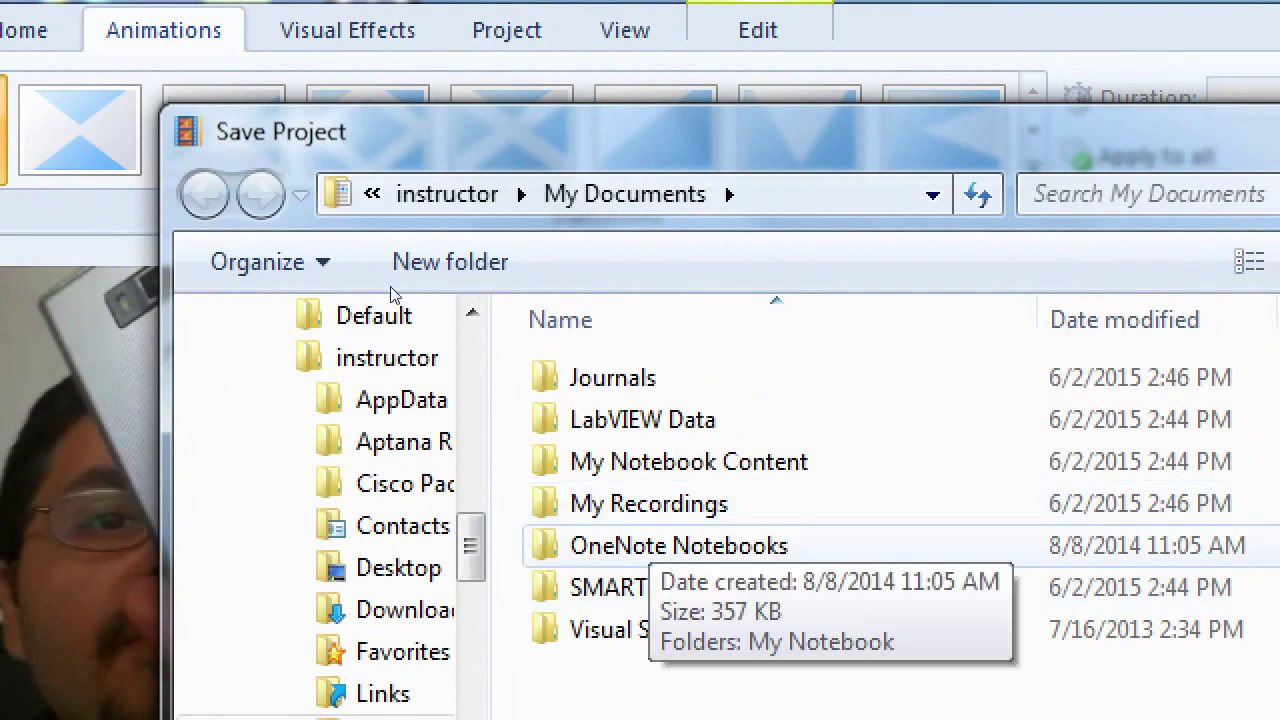
scroll(276, 615, down, 10)
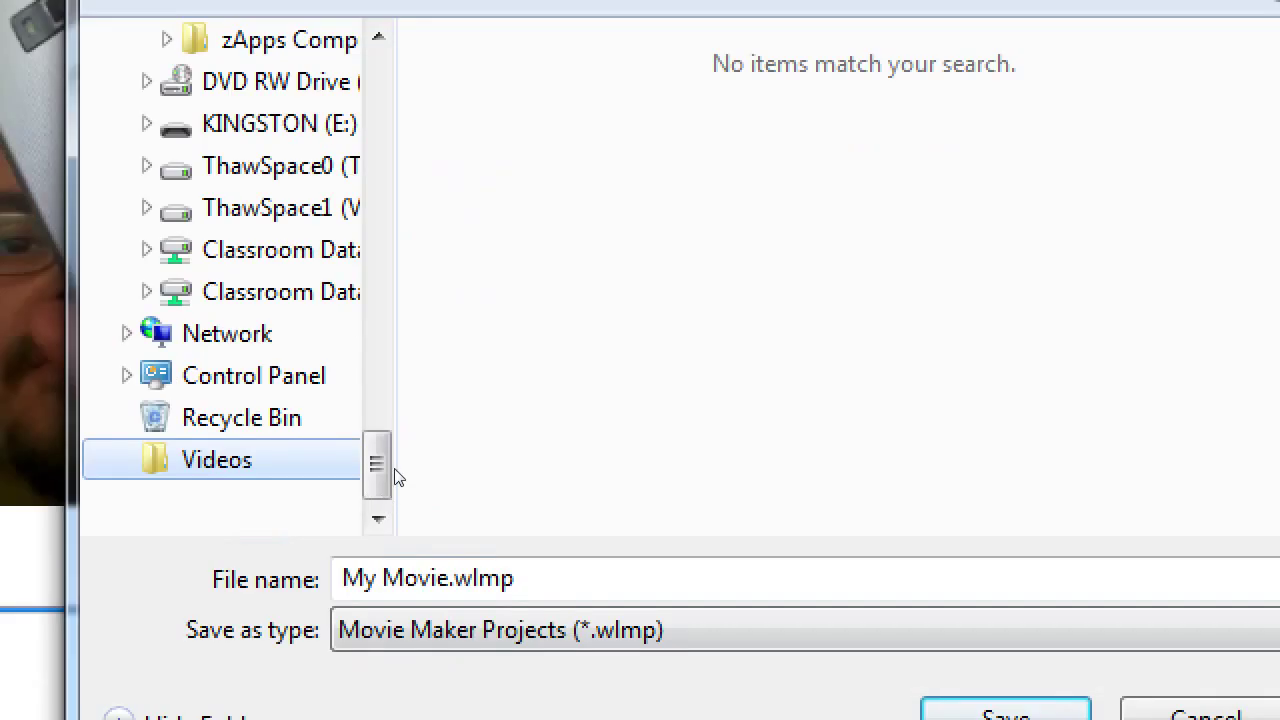
Name the project file LG-730-Review.wlmp, and save it in the Videos folder
key(End)
key(Left)
key(Left)
key(Left)
key(Left)
key(Left)
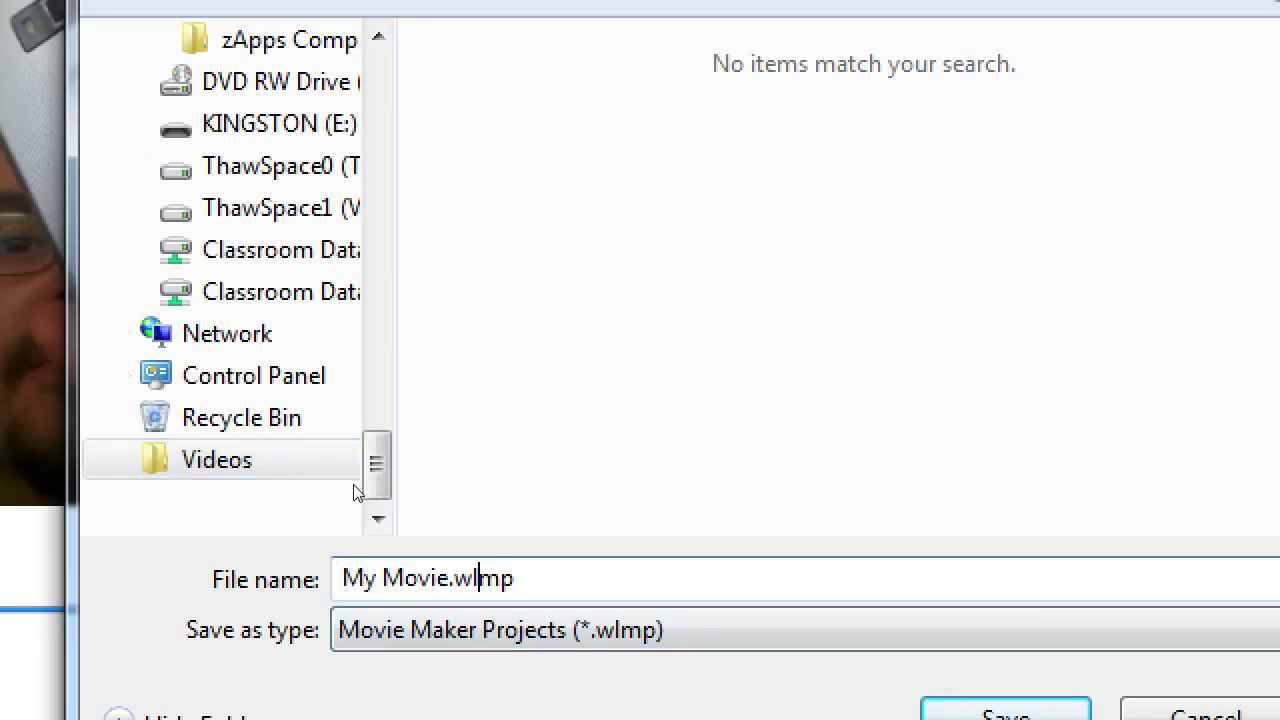
key(shift+Home)
text(LG-730)
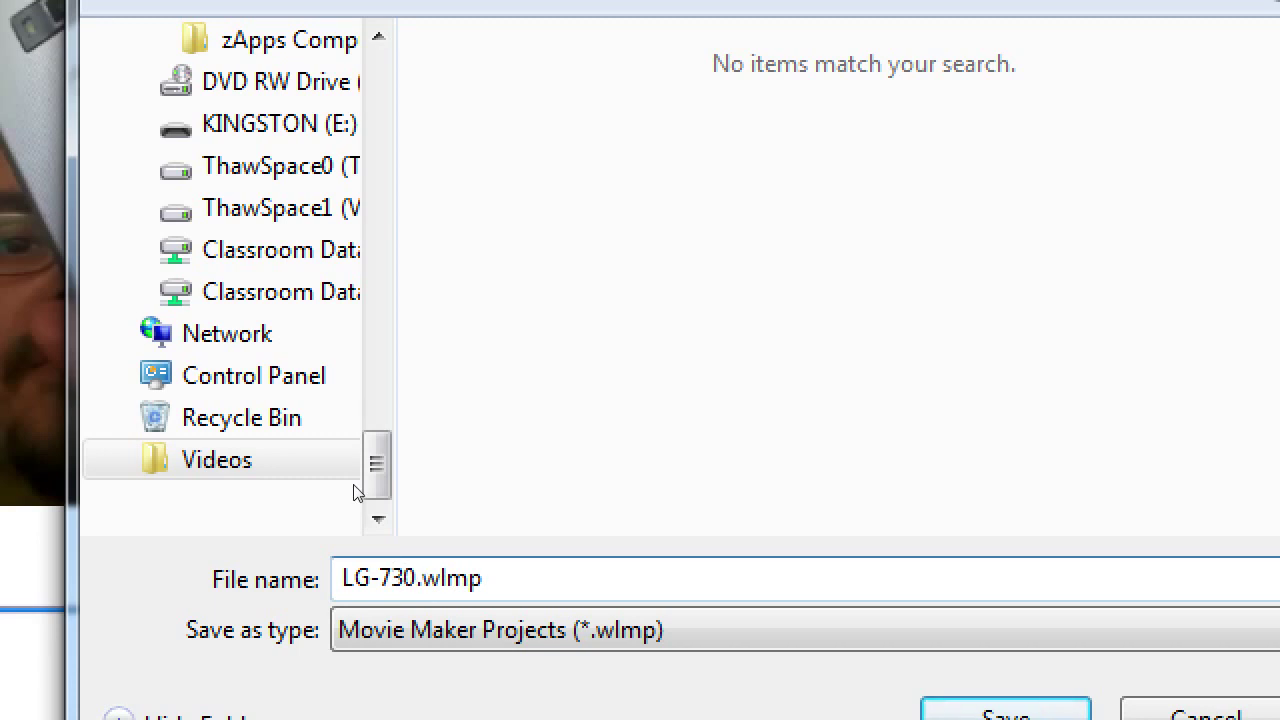
text(-Review)
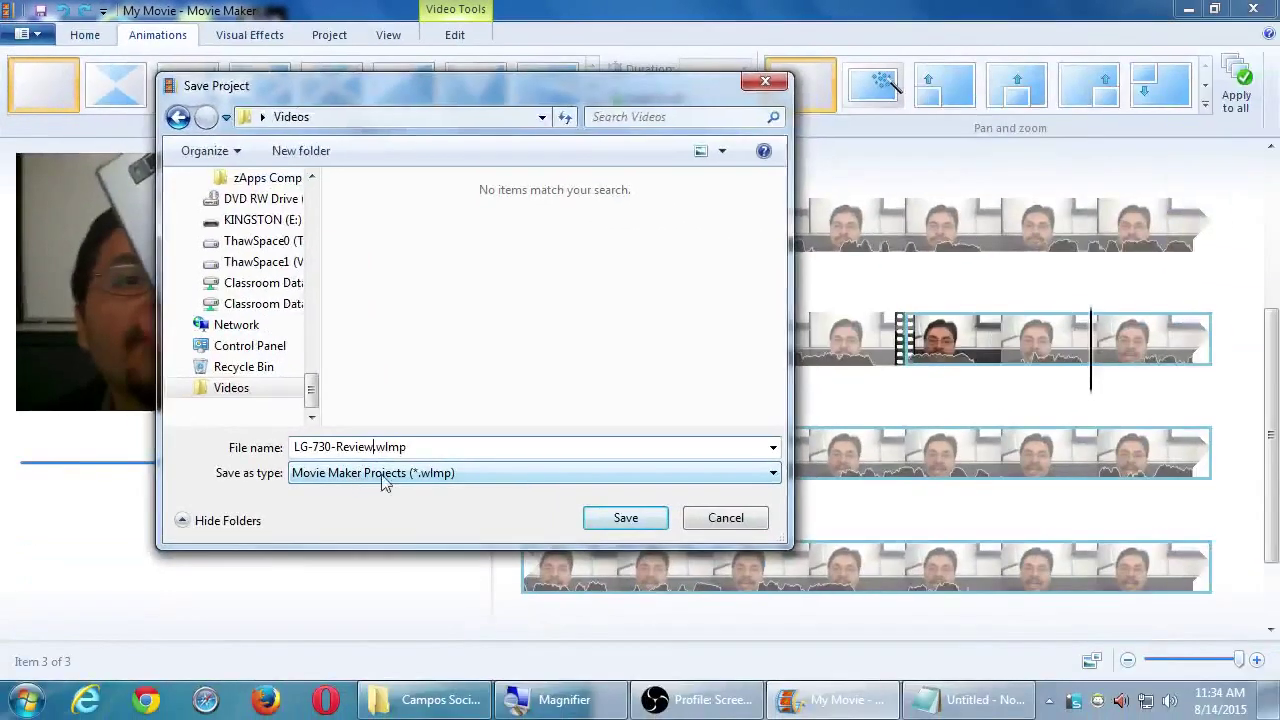
click(617, 522)
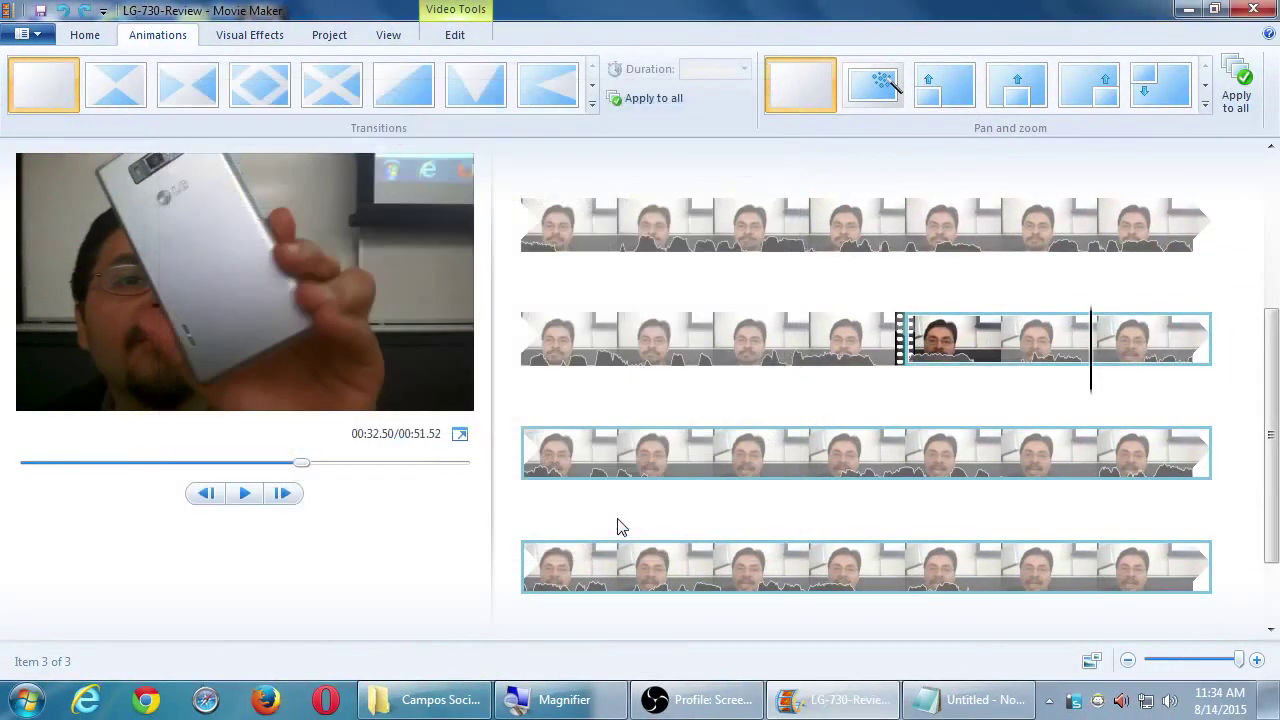
Switch to Windows Explorer, and open the Videos folder located on the desktop
click(430, 699)
click(80, 160)
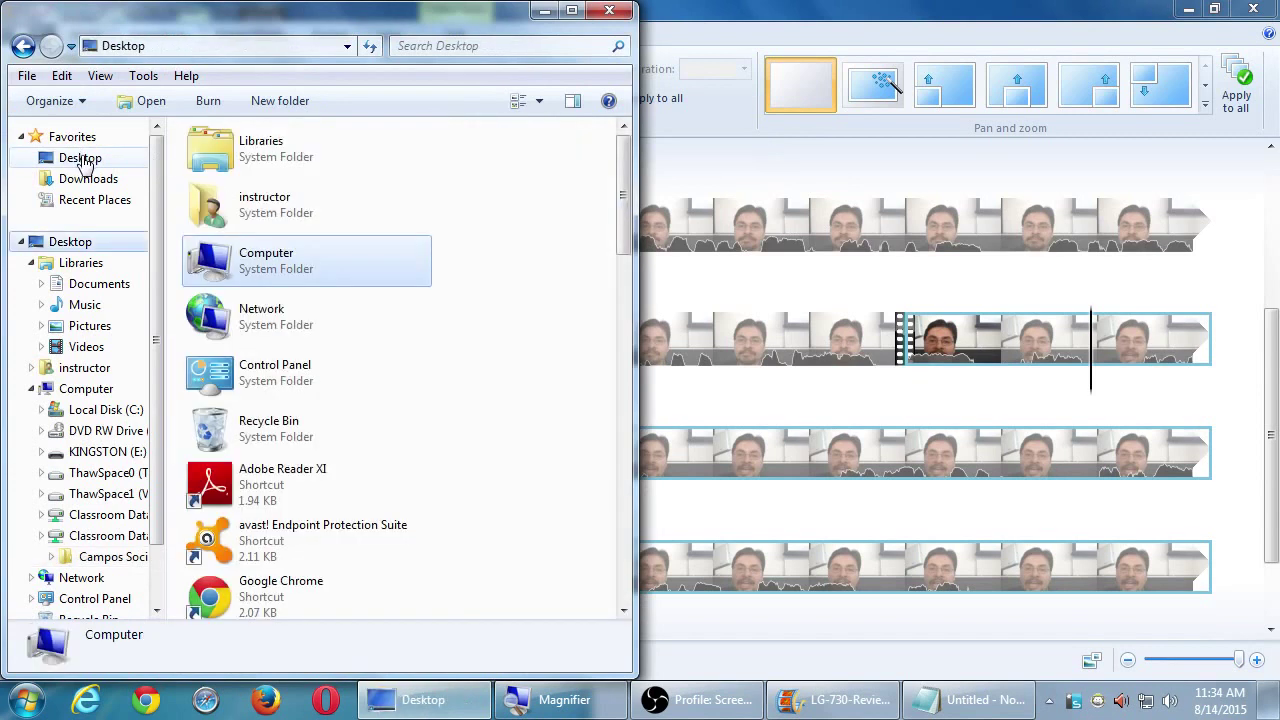
scroll(286, 570, down, 6)
scroll(282, 580, up, 3)
scroll(280, 580, down, 3)
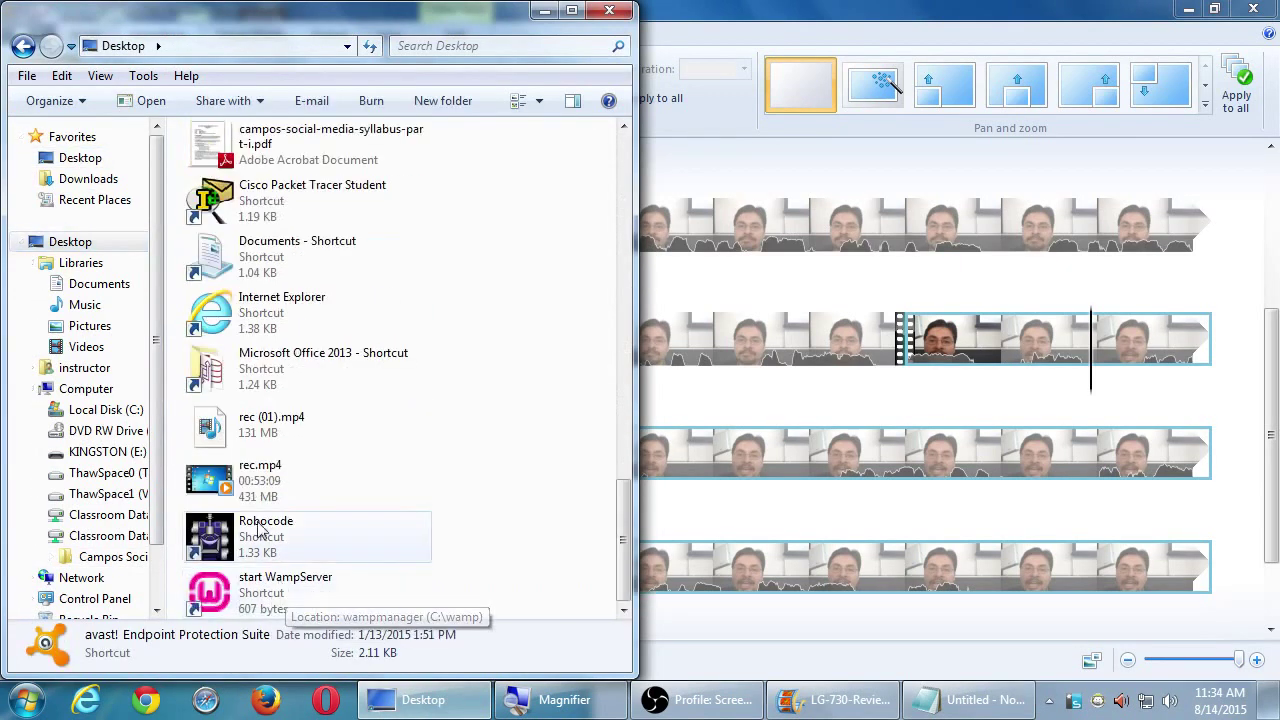
click(320, 503)
key(v)
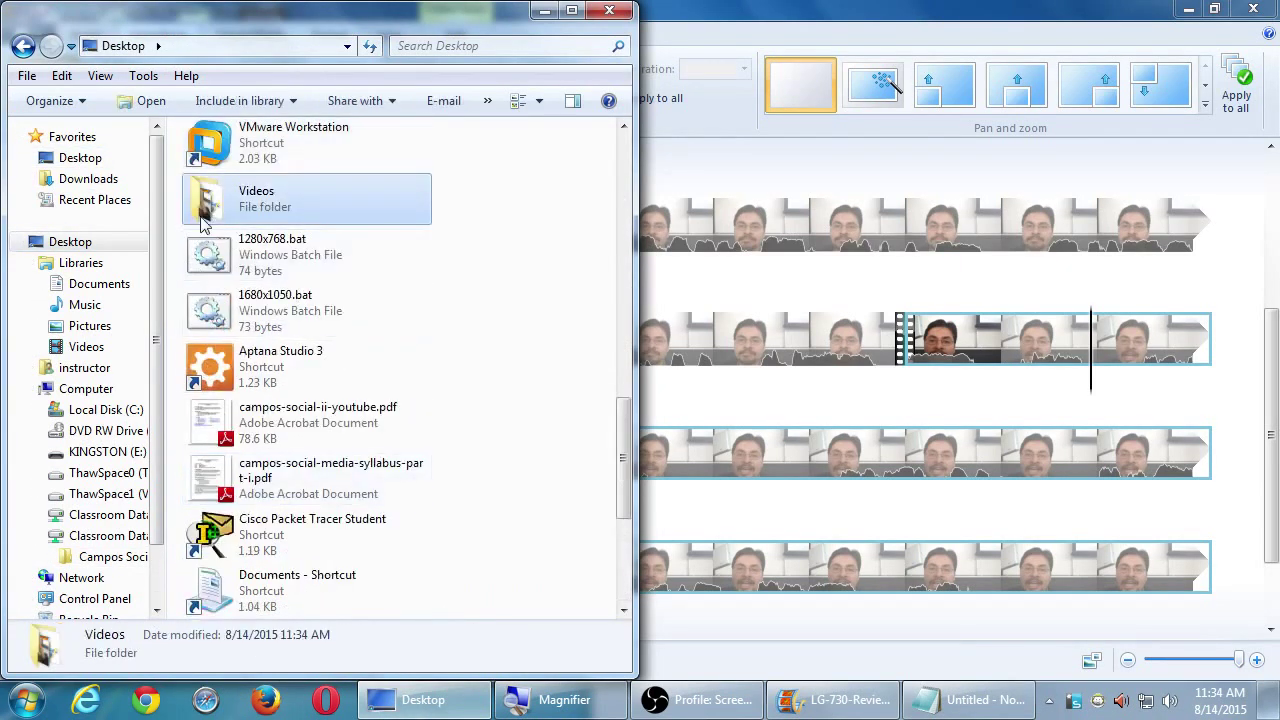
double_click(236, 198)
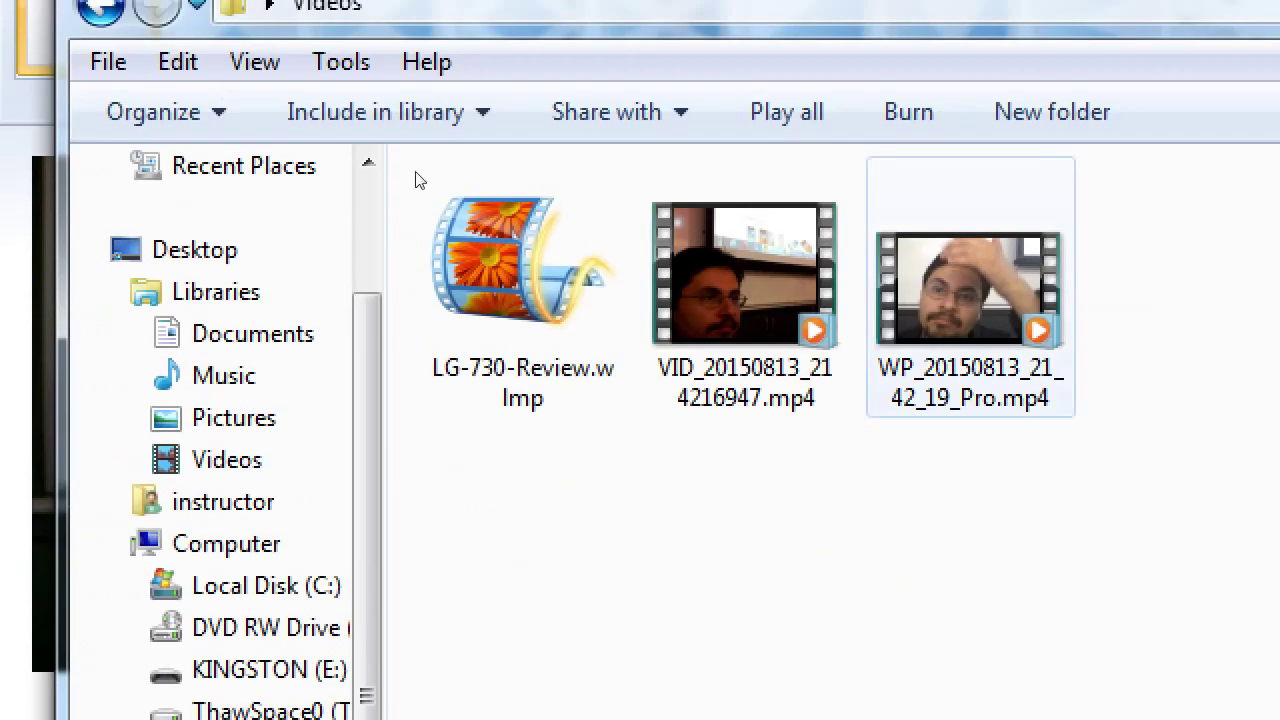
Examine the saved LG-730-Review project file beside the source clips, and return to Movie Maker
key(Left)
key(Left)
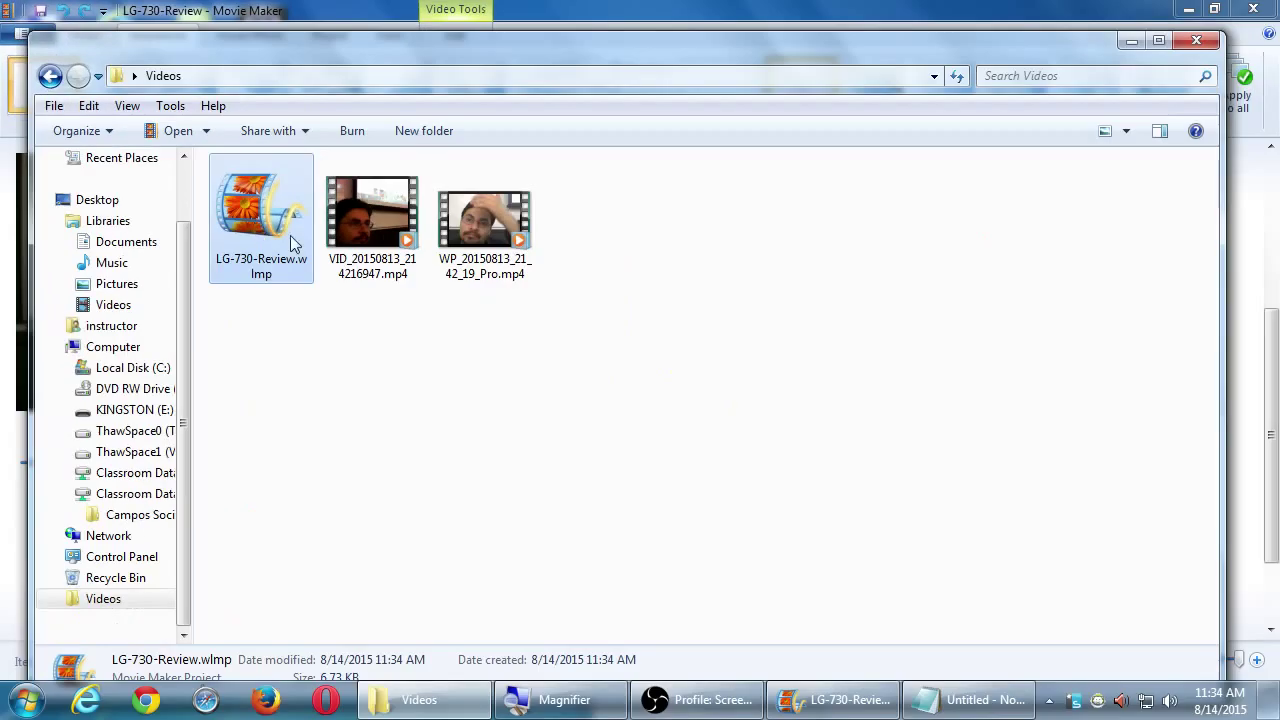
click(980, 345)
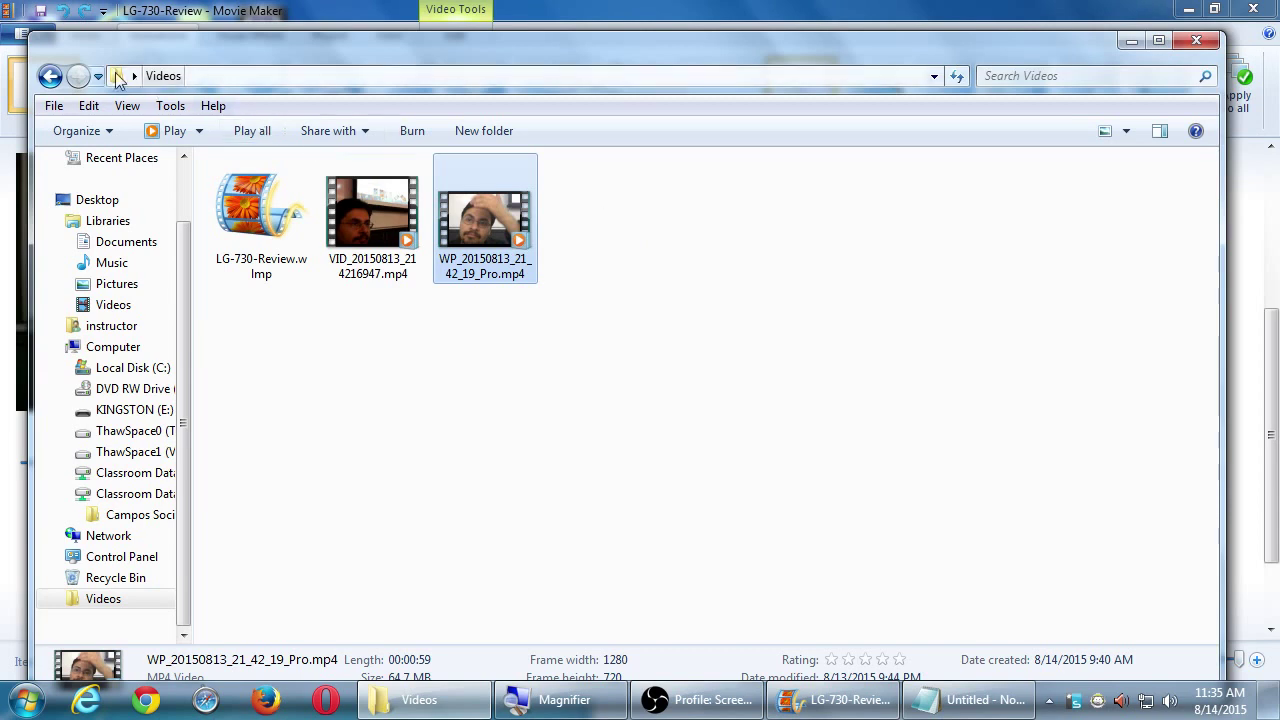
drag(30, 33, 147, 48)
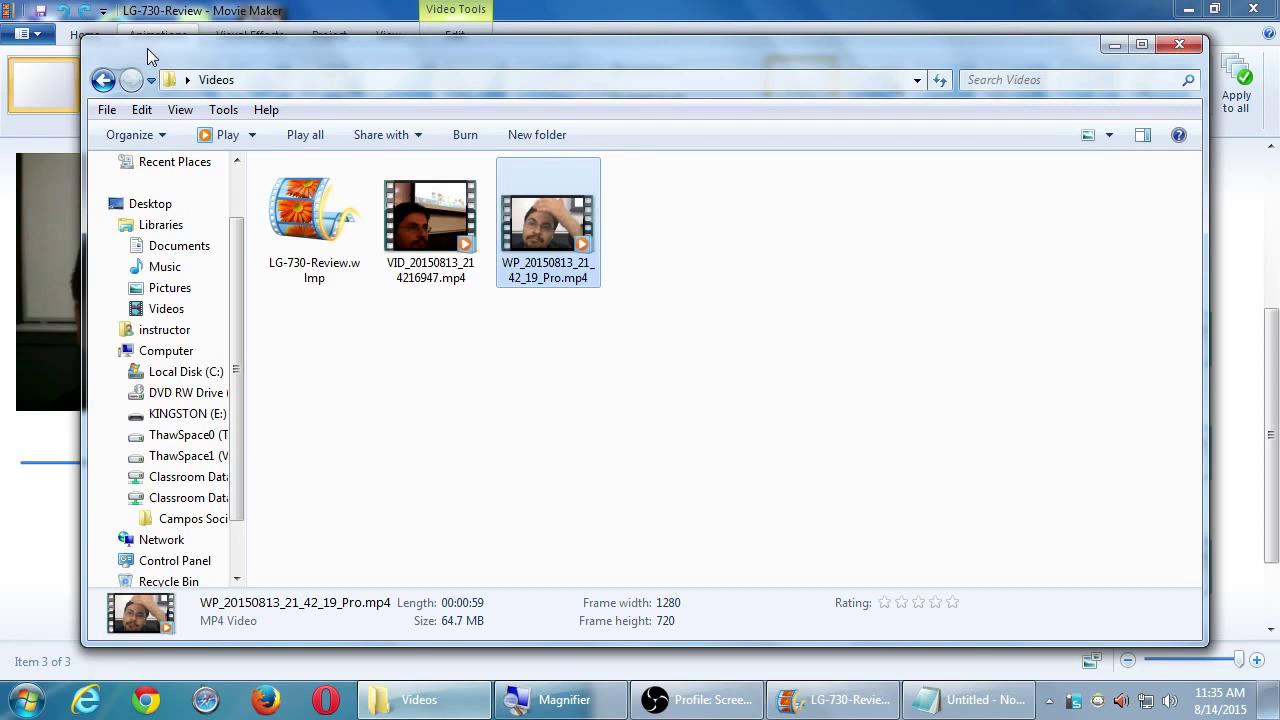
click(305, 222)
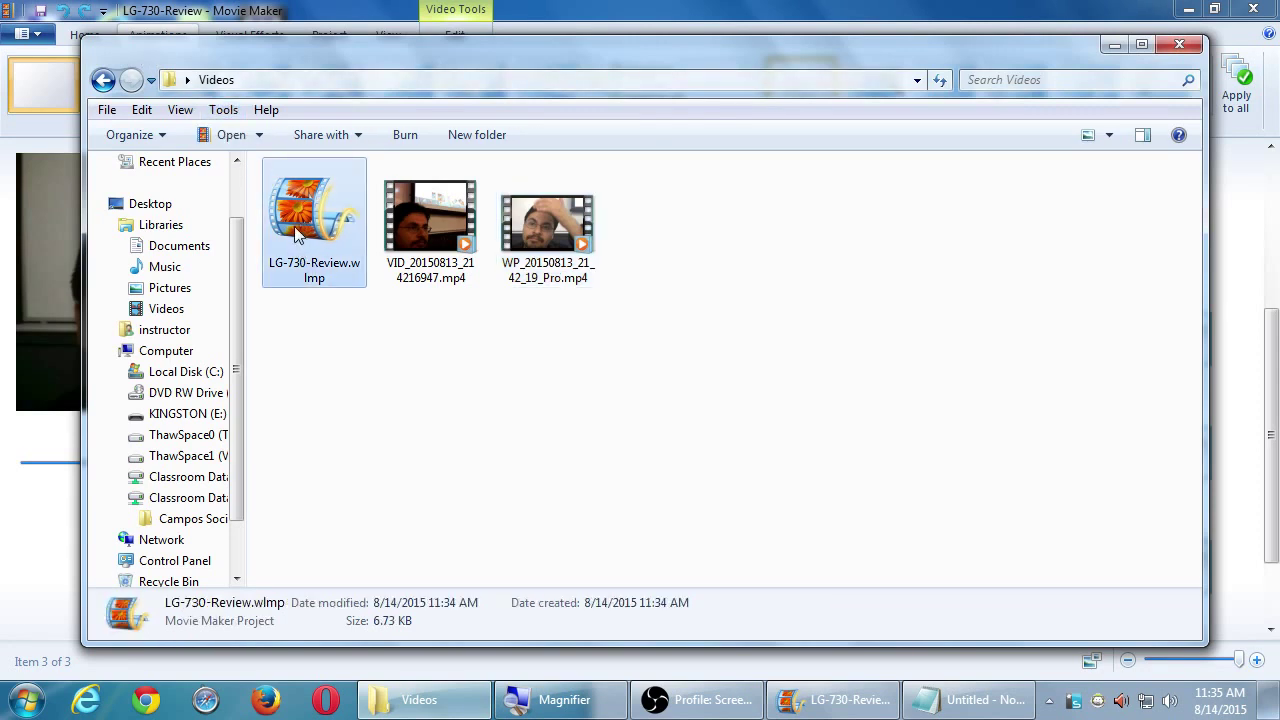
click(320, 18)
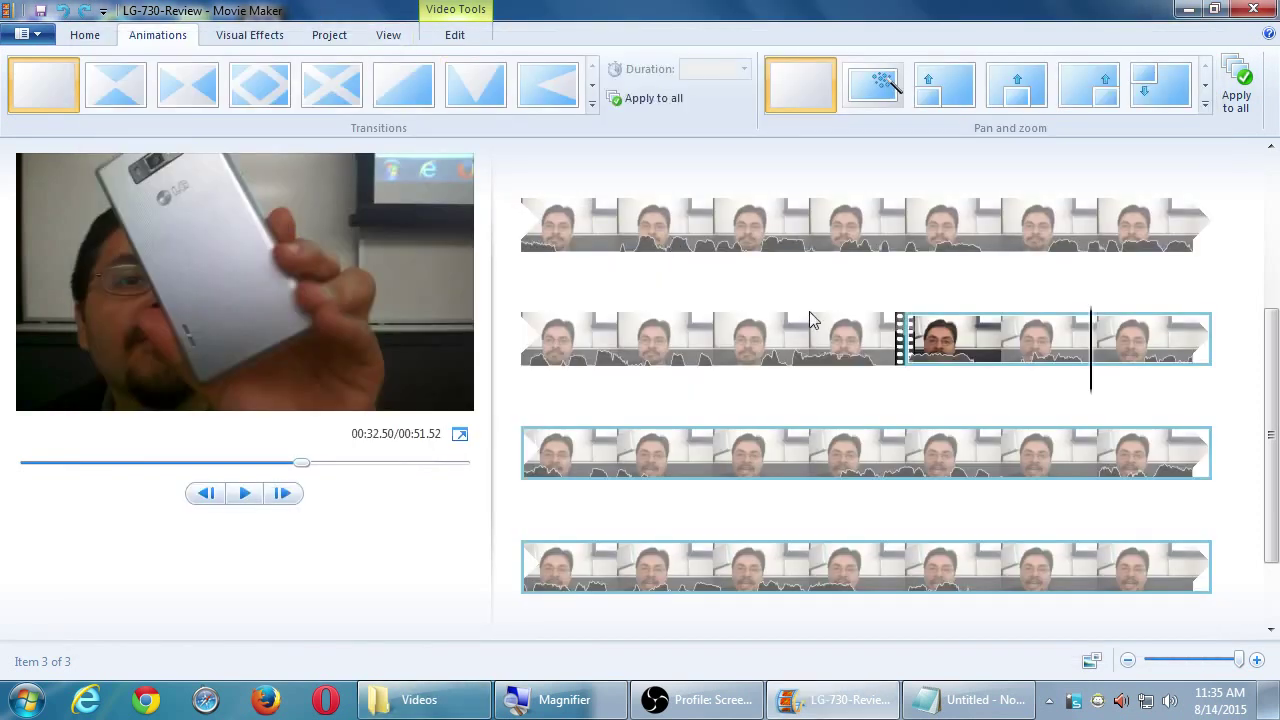
Play parts of the last video piece to find the moment when the phone is turned around
key(space)
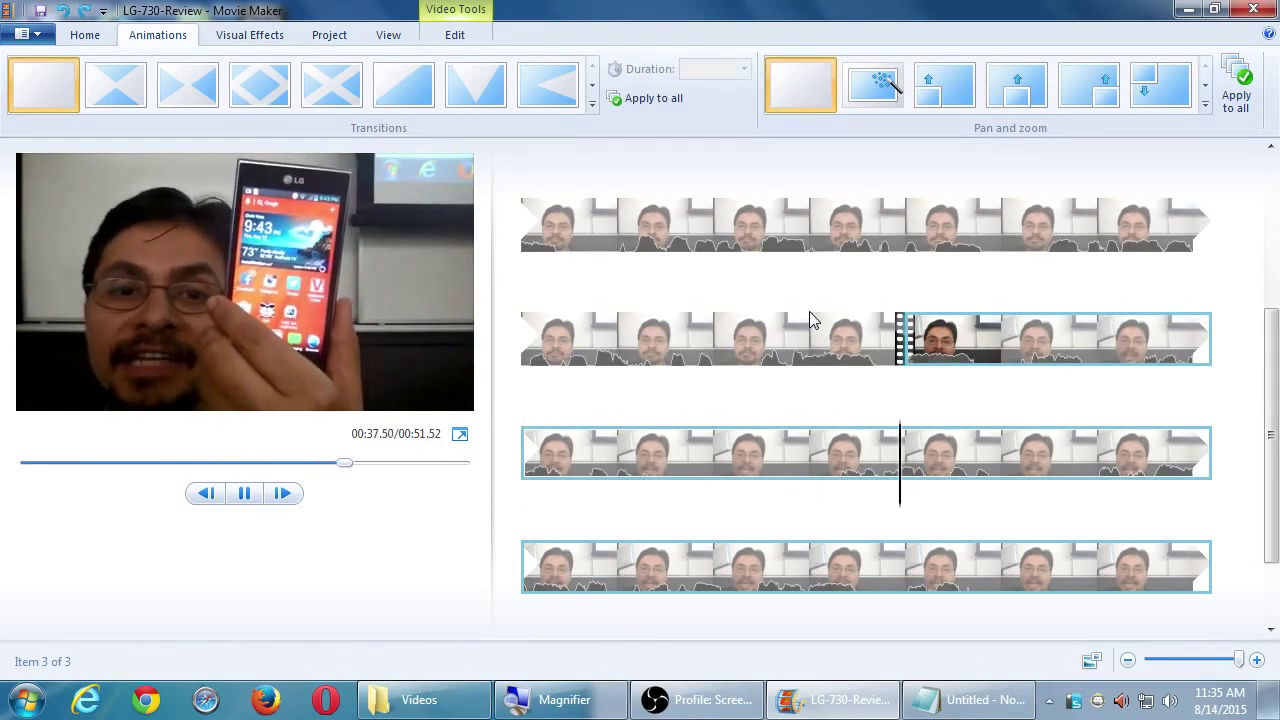
key(space)
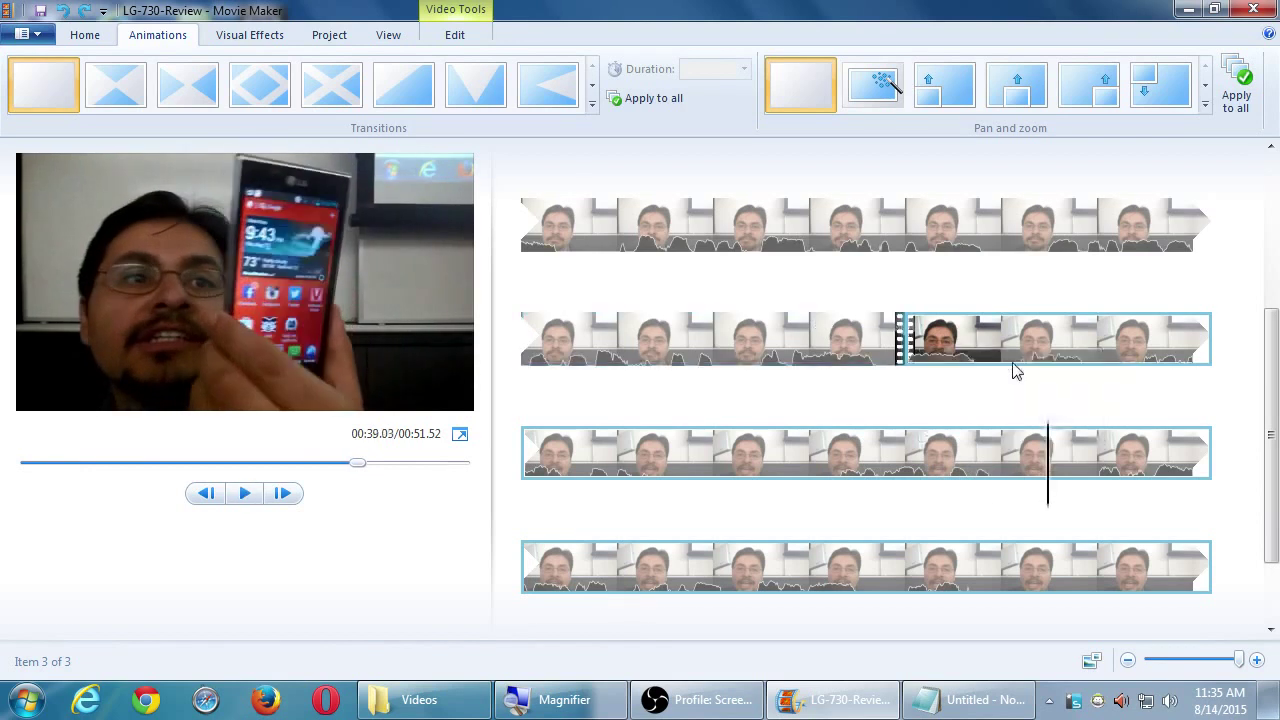
click(965, 343)
key(space)
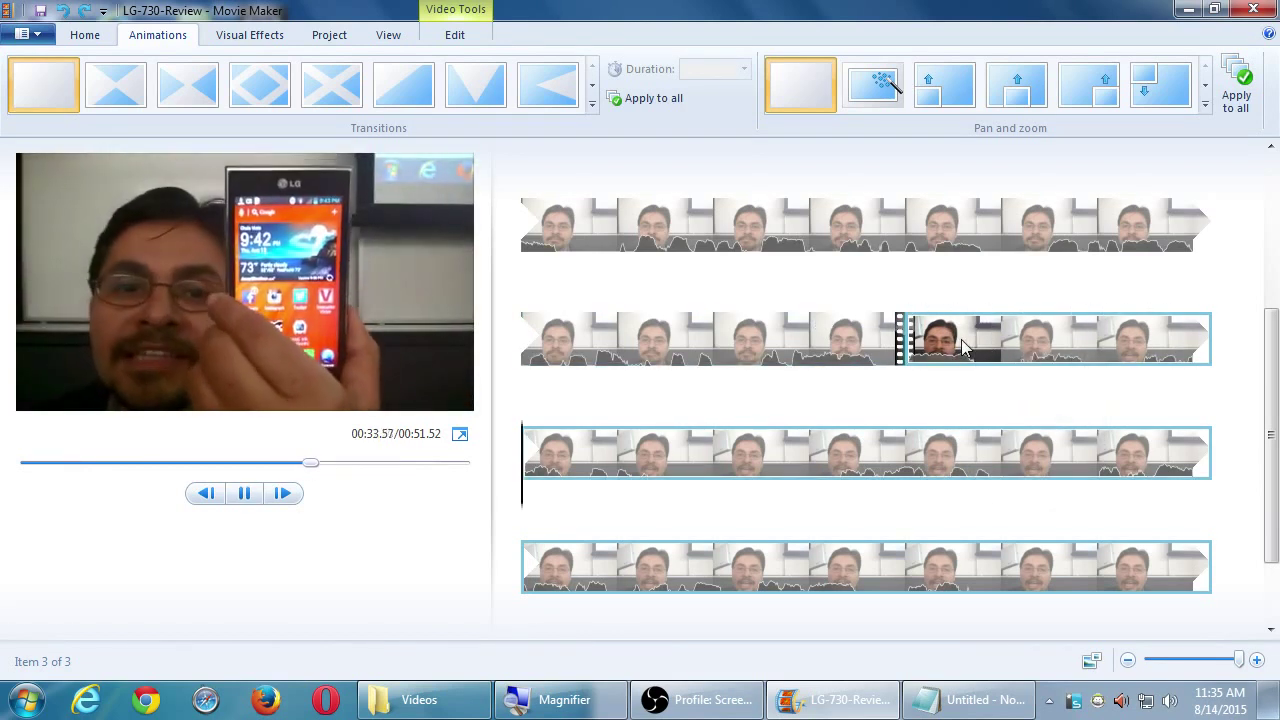
key(space)
click(1057, 343)
key(space)
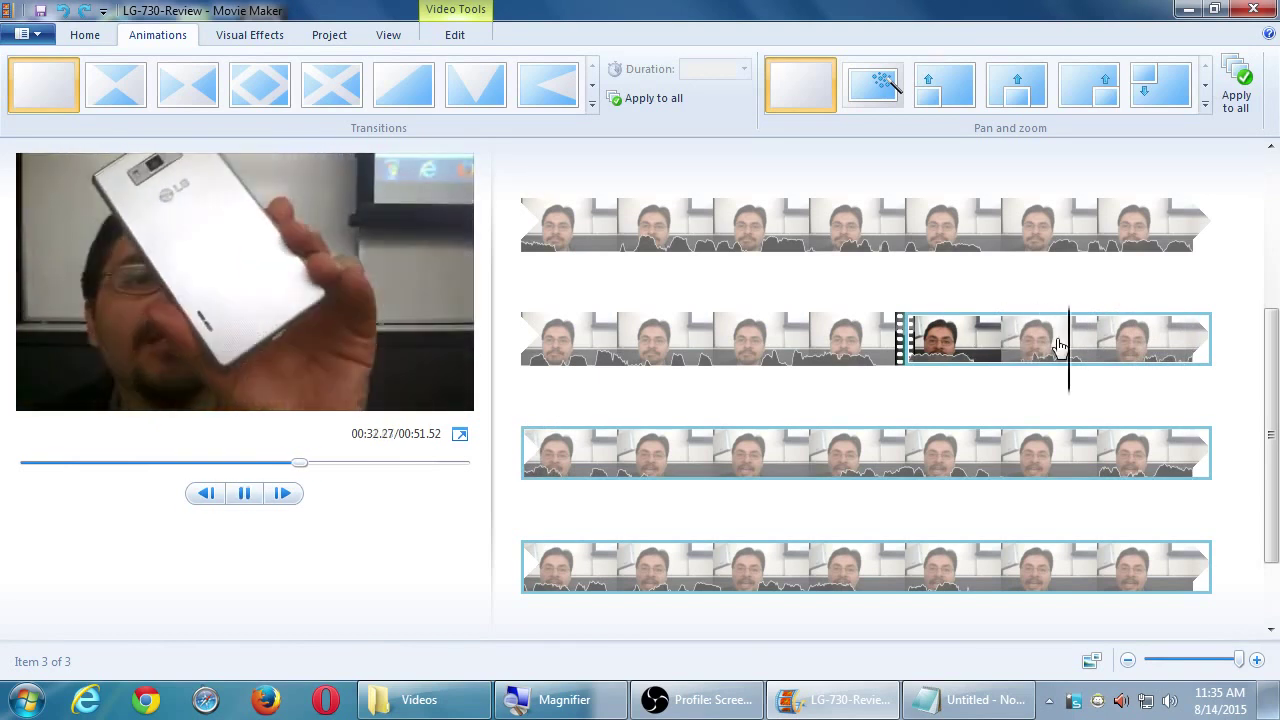
key(space)
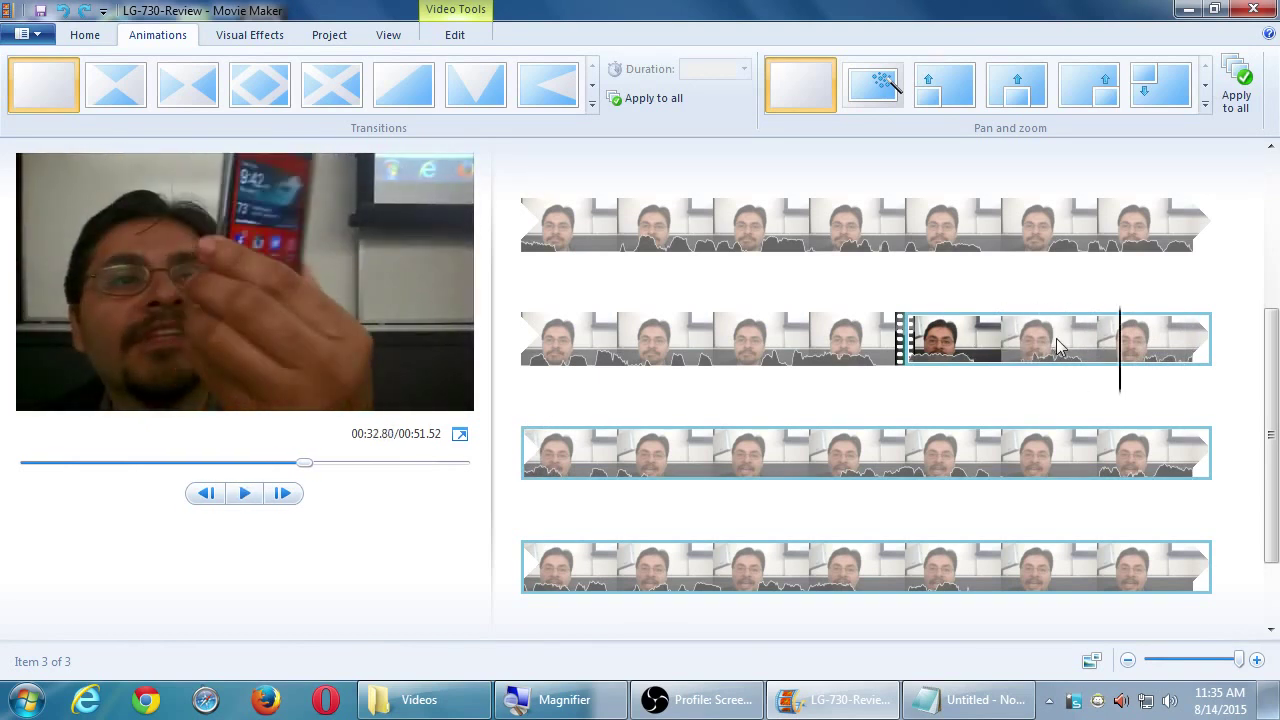
click(1114, 355)
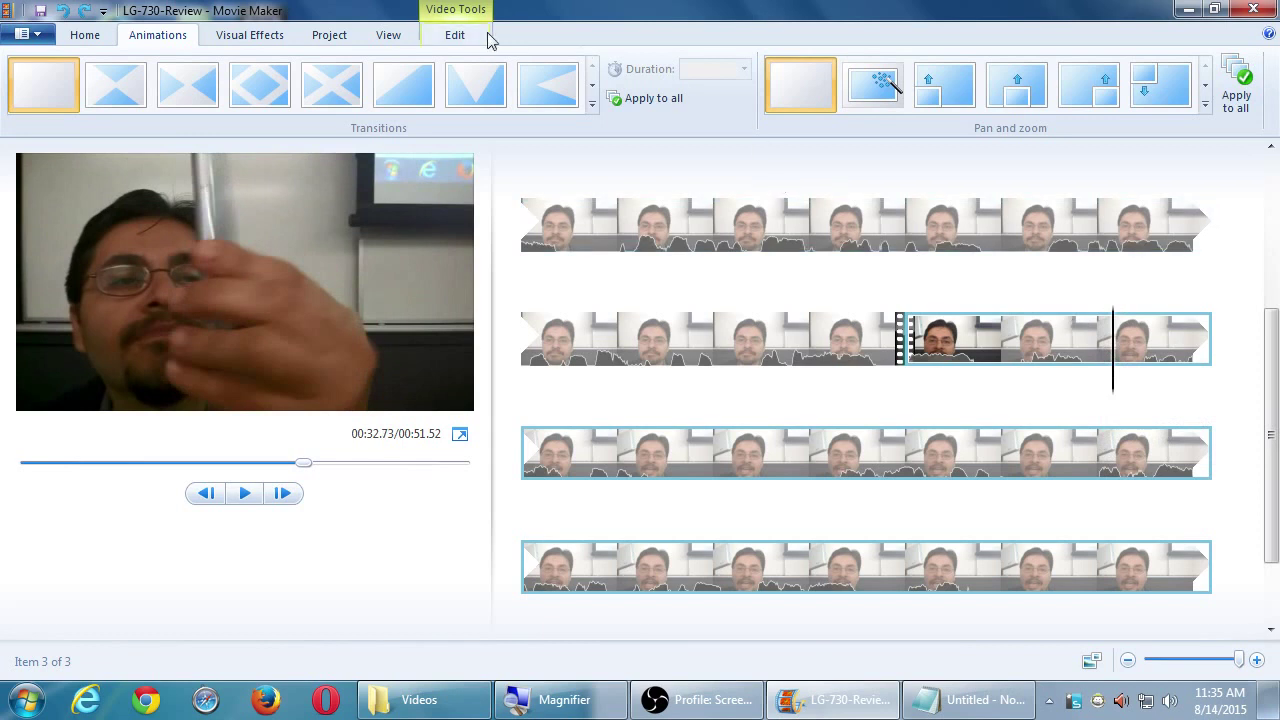
click(458, 38)
click(506, 85)
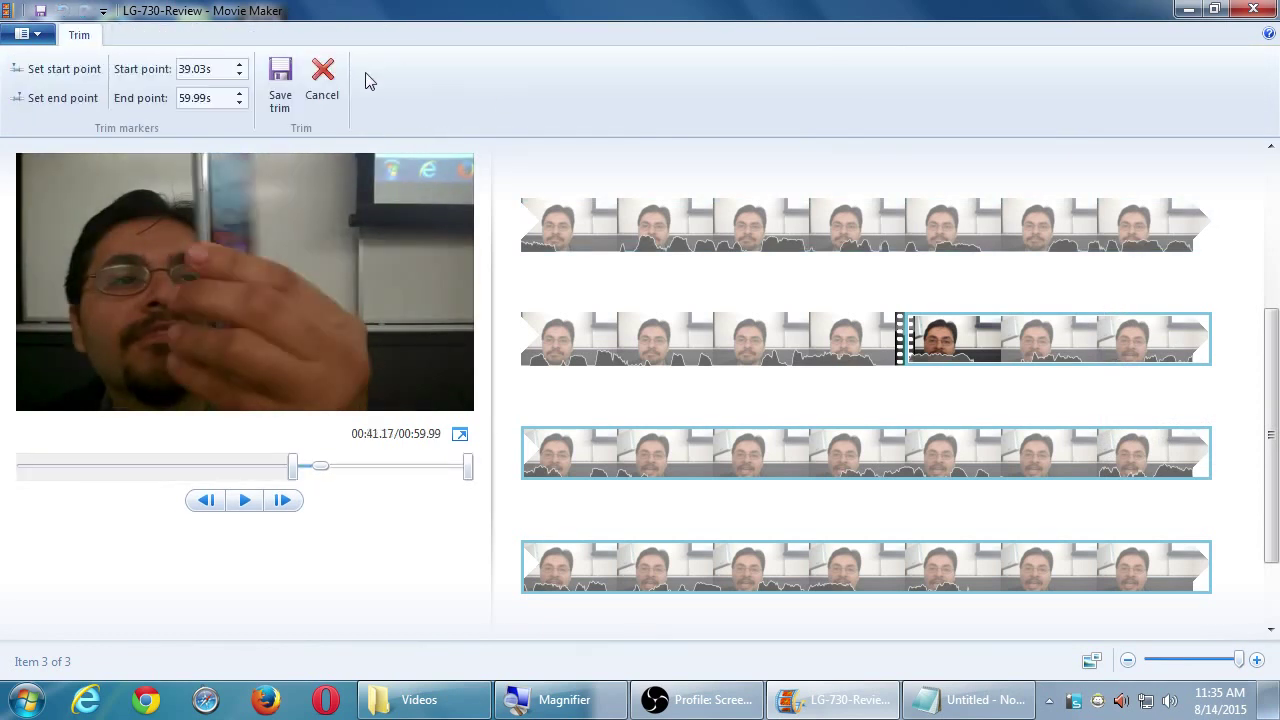
click(322, 80)
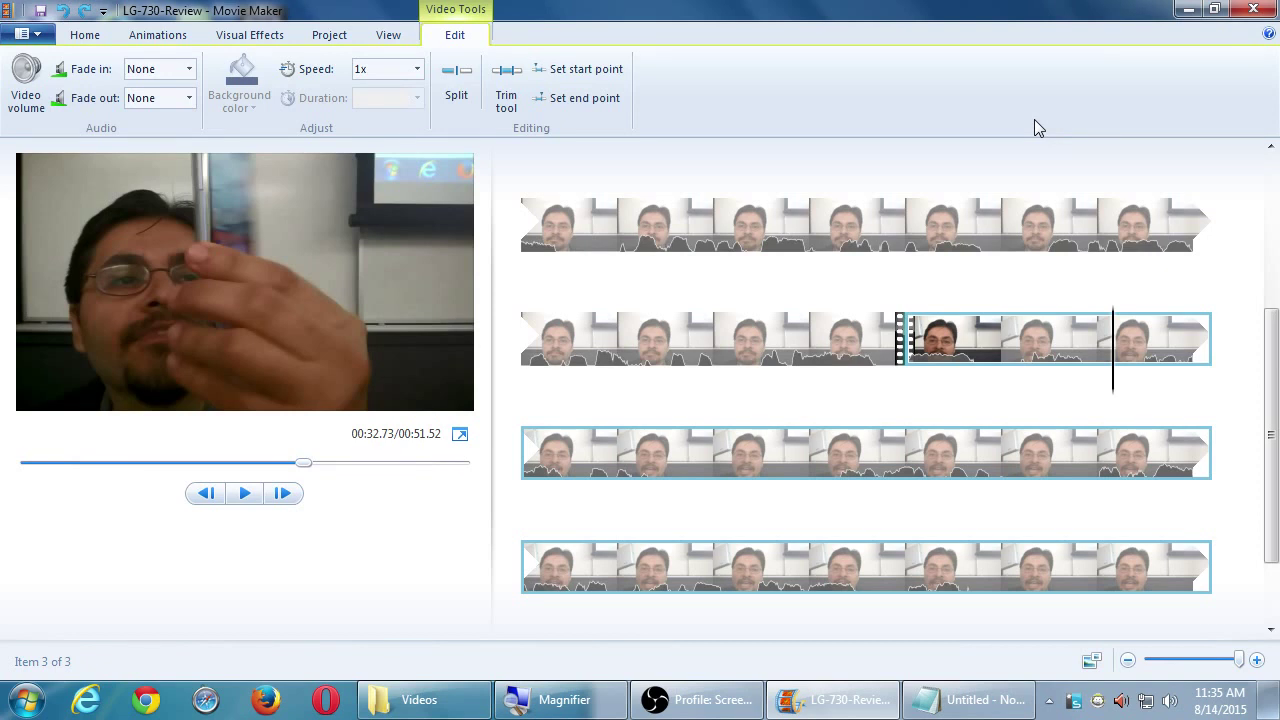
Replay the phone-turning moment in the last video piece, and split the piece at 00:32.60
click(1110, 348)
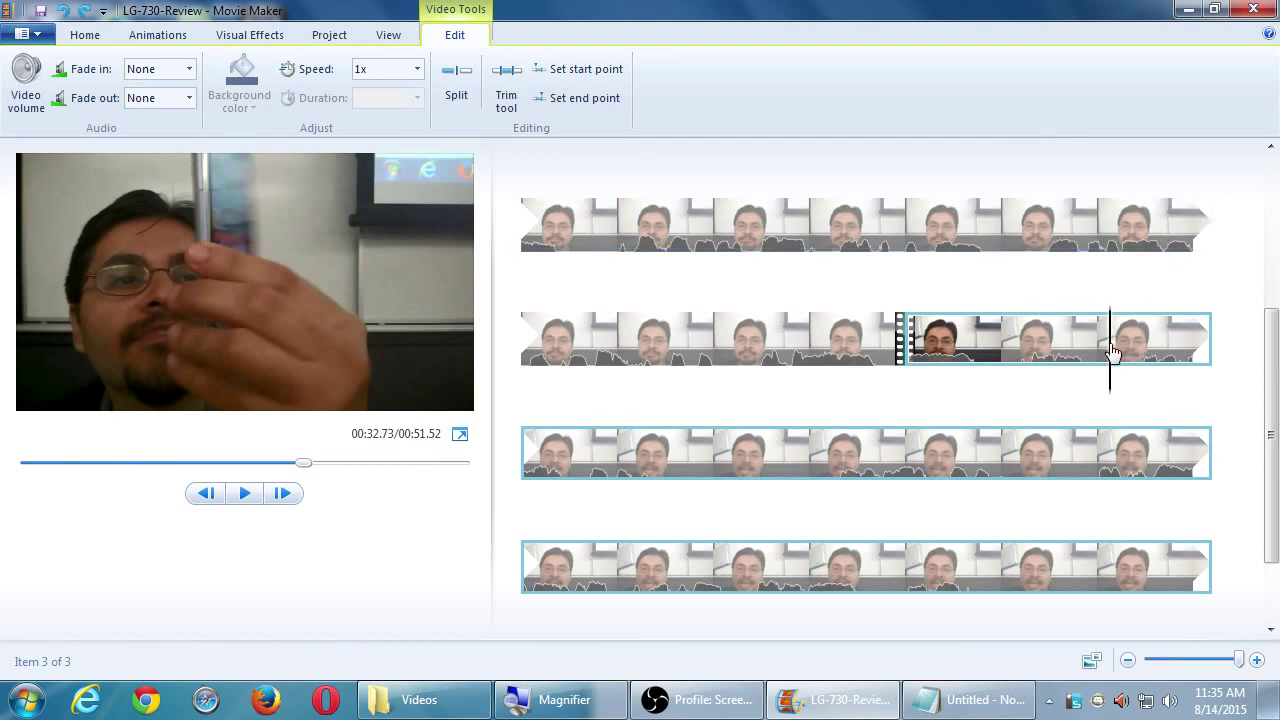
click(1076, 350)
click(1007, 356)
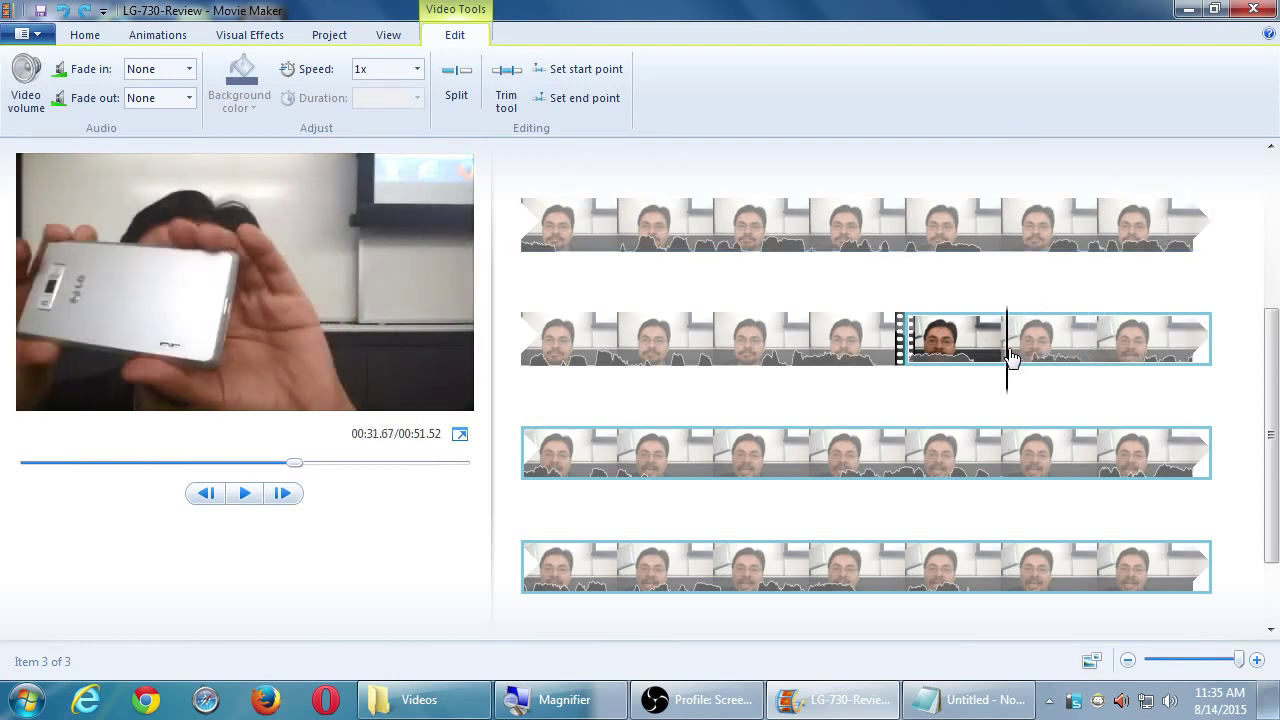
key(space)
key(space)
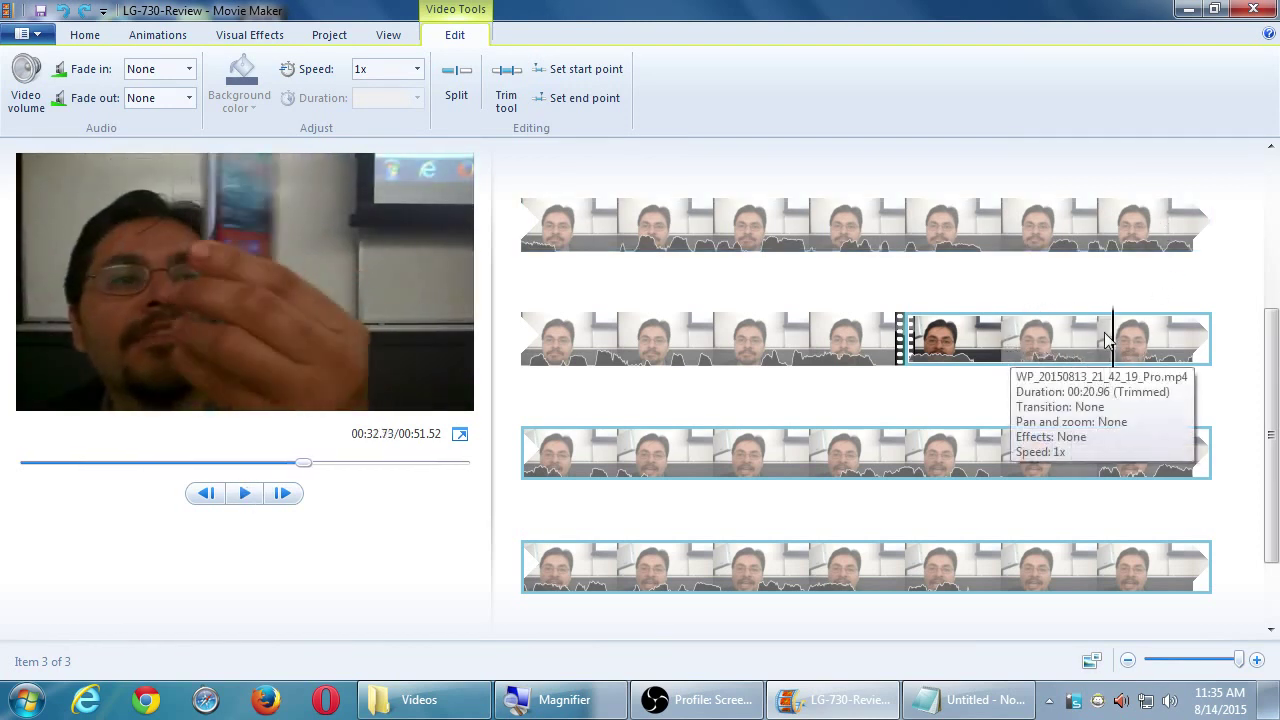
click(1099, 345)
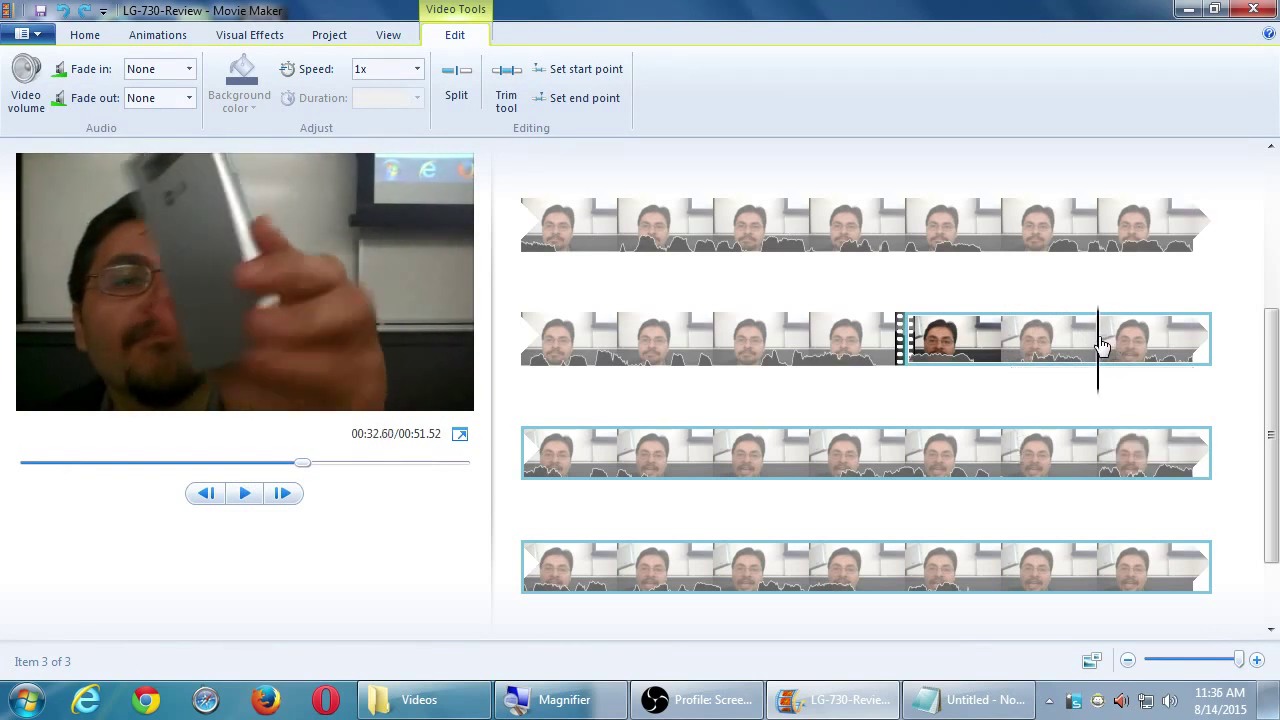
click(461, 100)
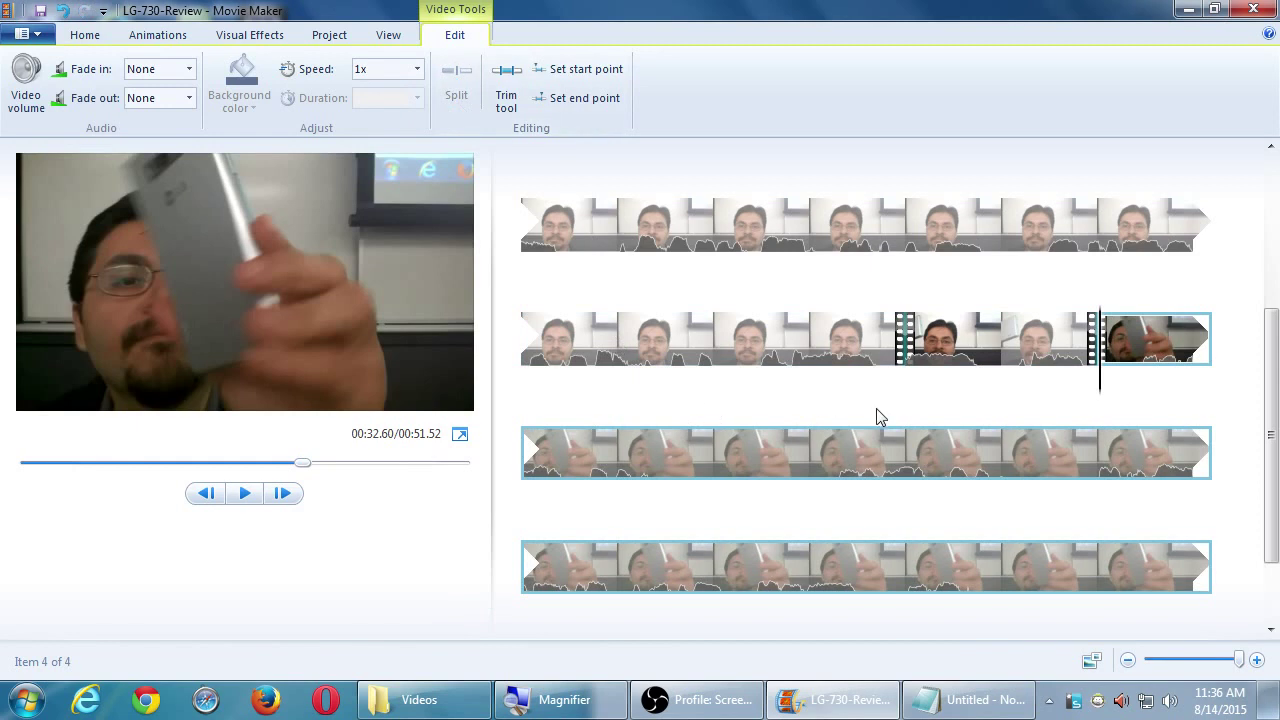
Play on from the new cut, move the playhead back to 00:36.80, and split the last piece there
key(space)
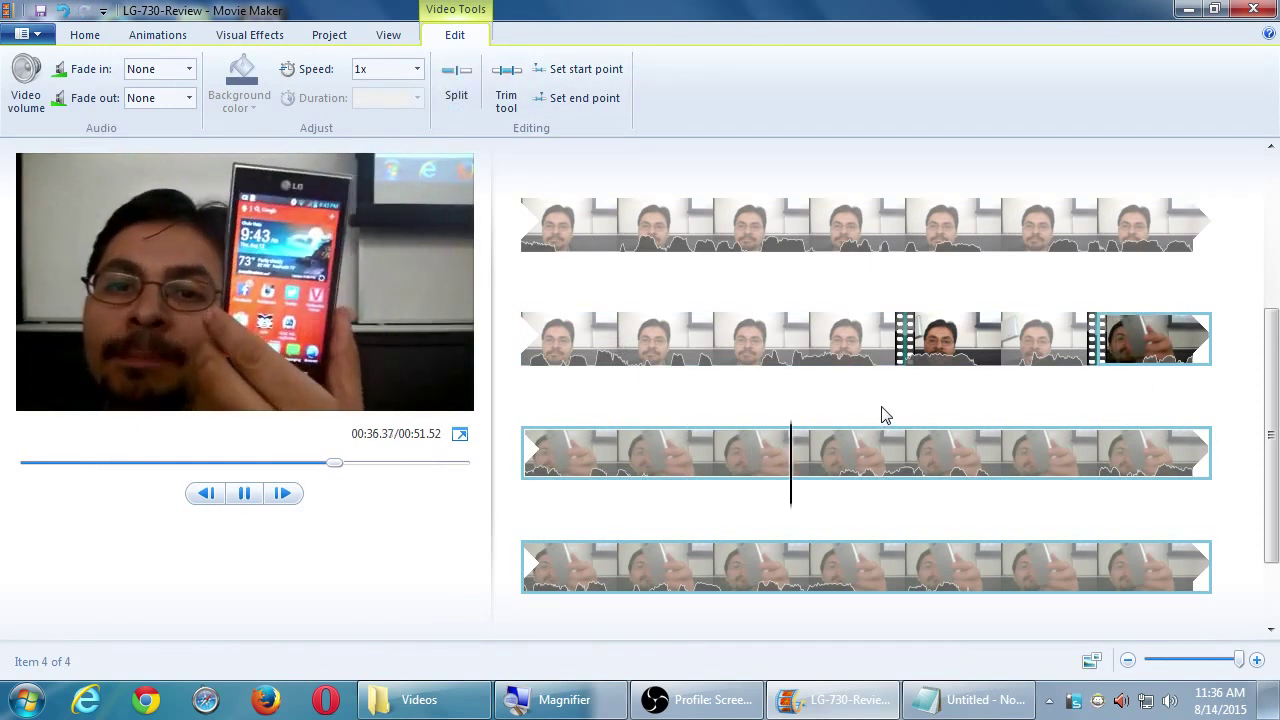
key(space)
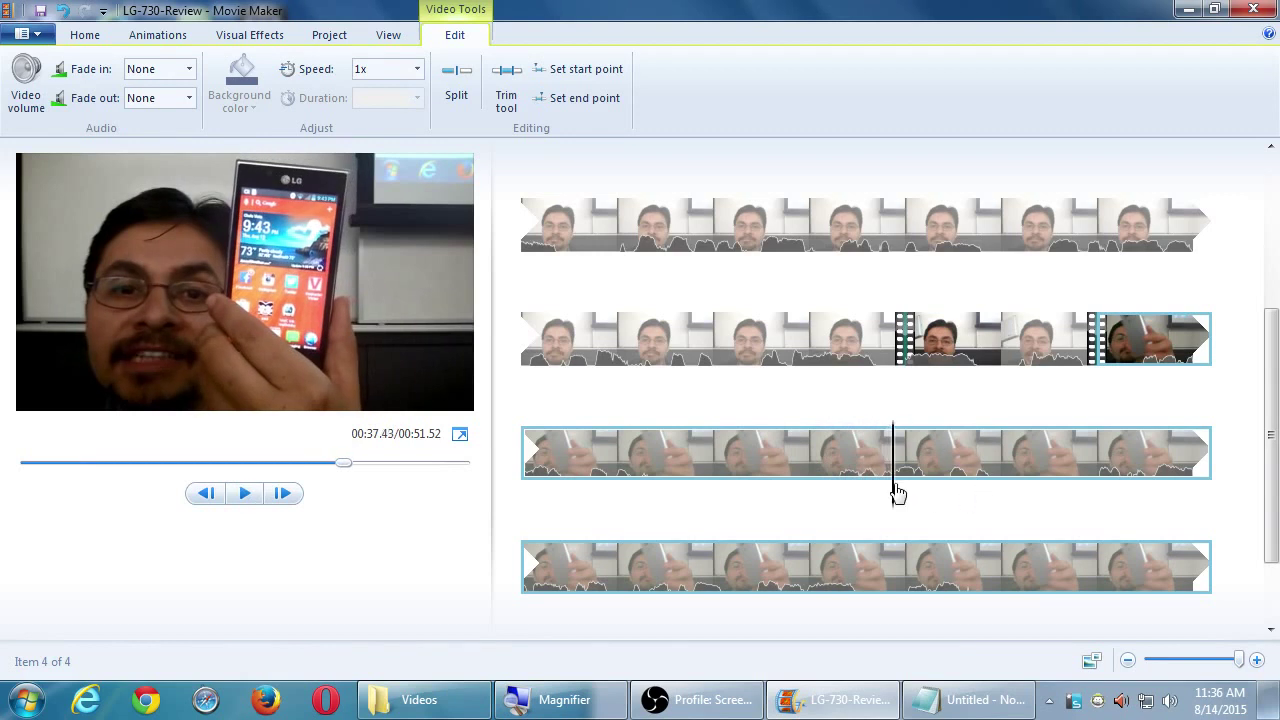
drag(897, 492, 838, 496)
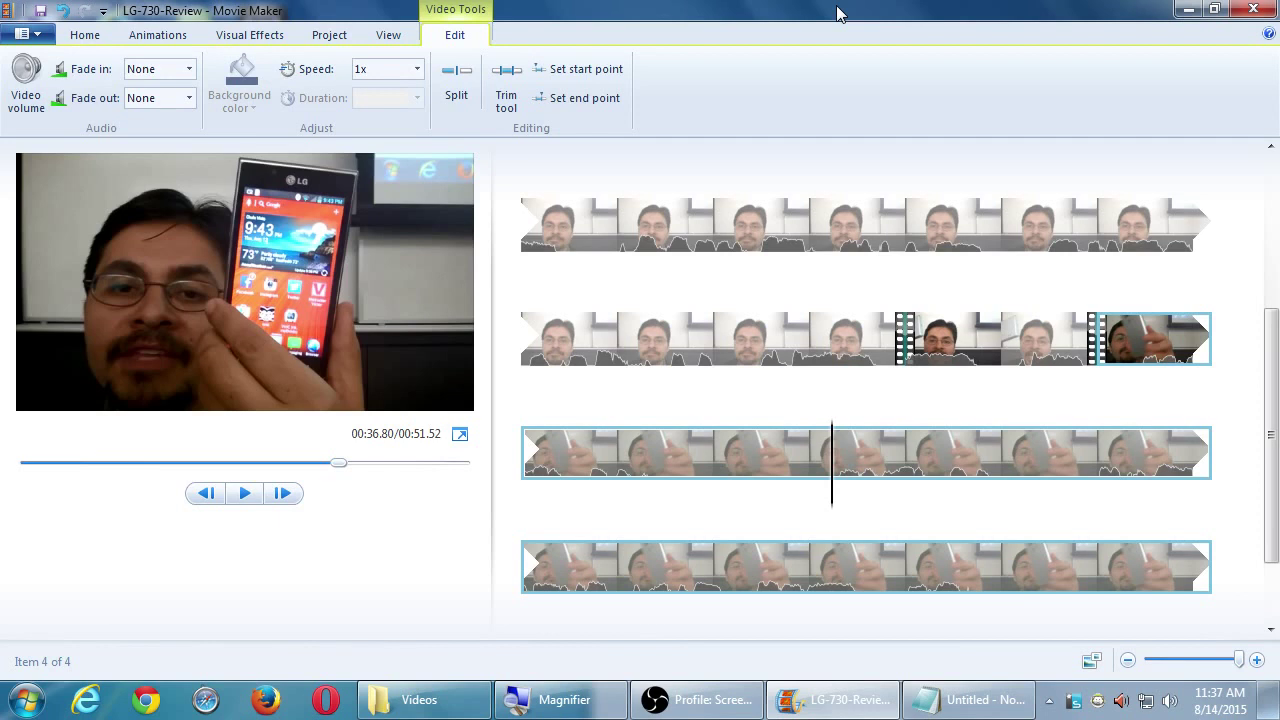
key(m)
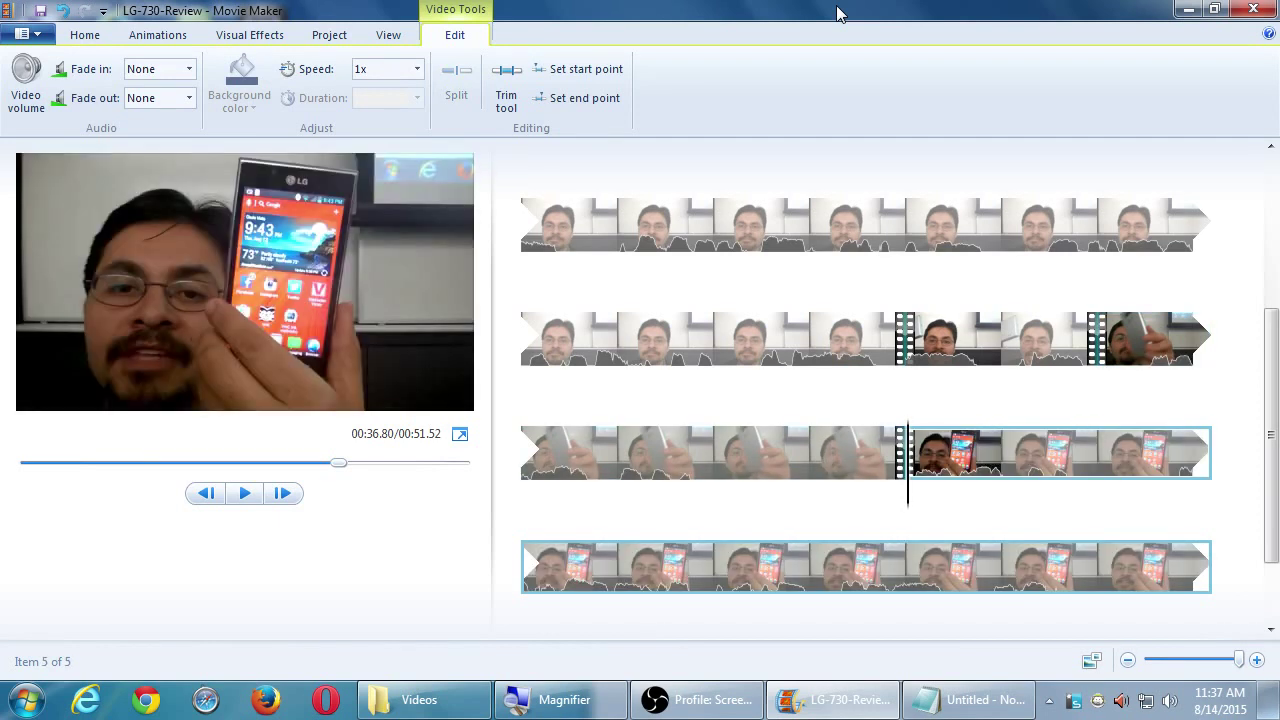
Delete the phone-turning piece that starts at 00:32.60, and play the movie from 00:28.70 to check the join
click(1173, 339)
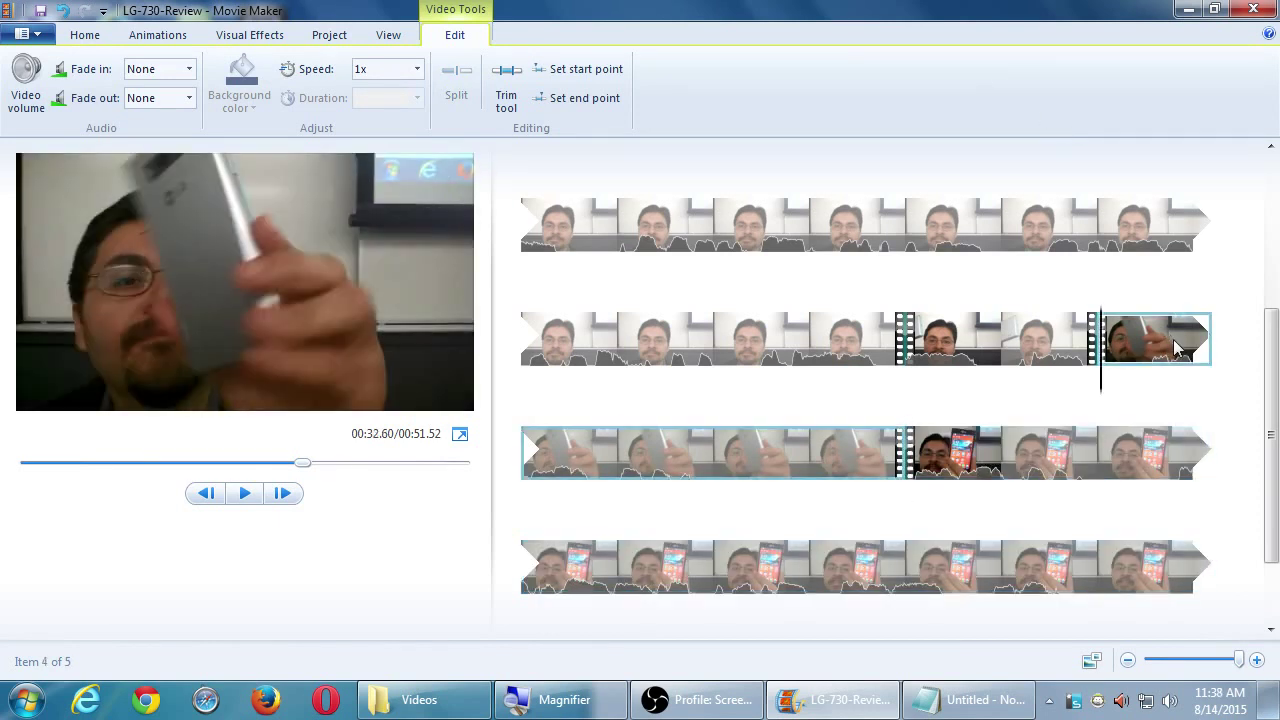
key(Delete)
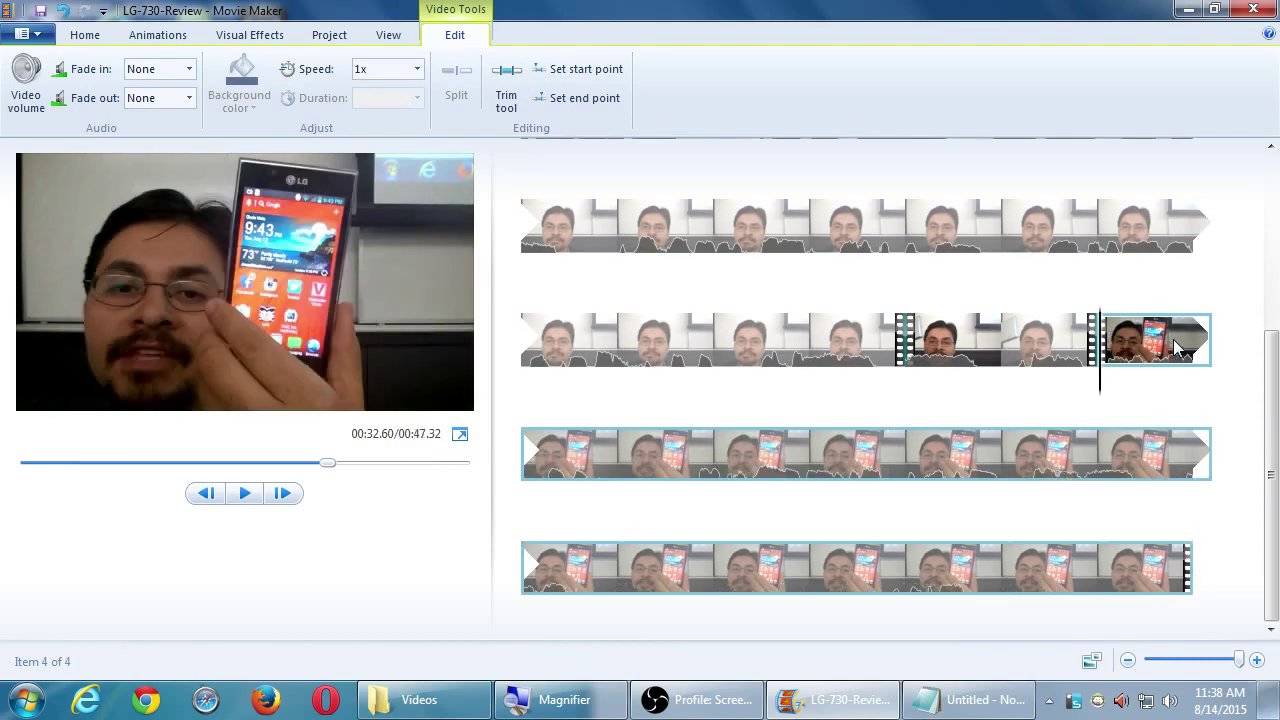
click(719, 345)
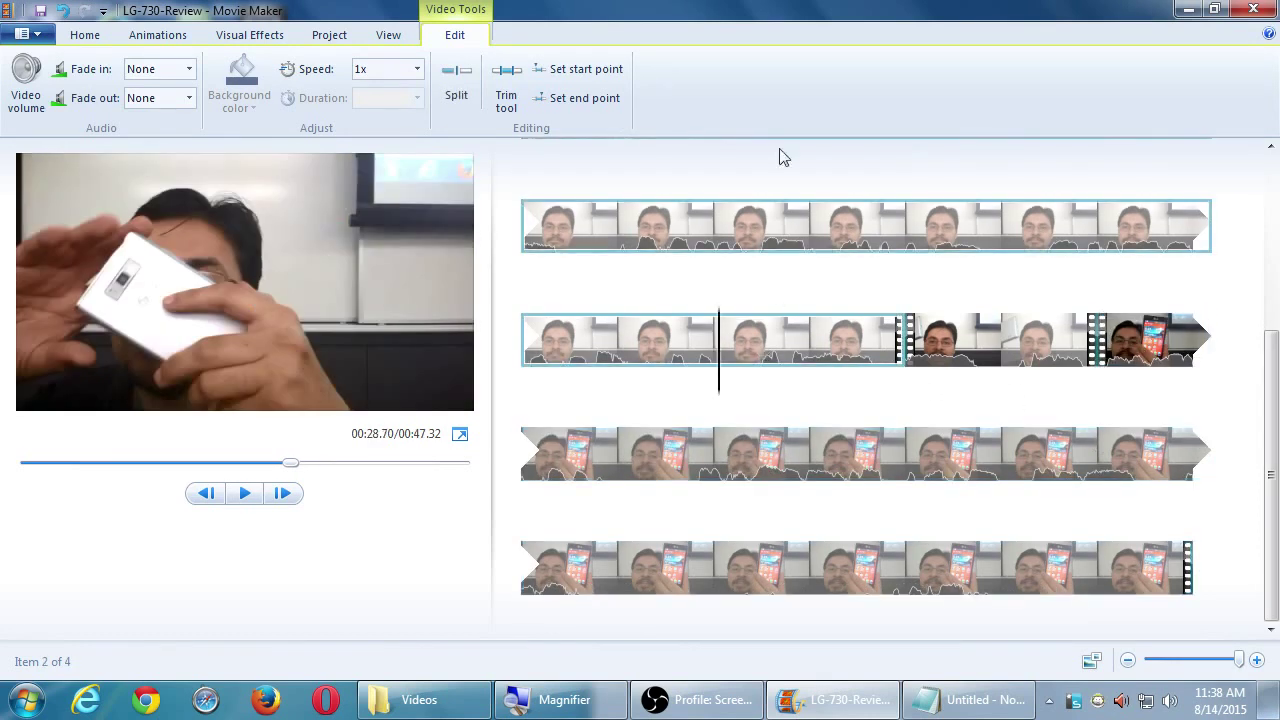
key(space)
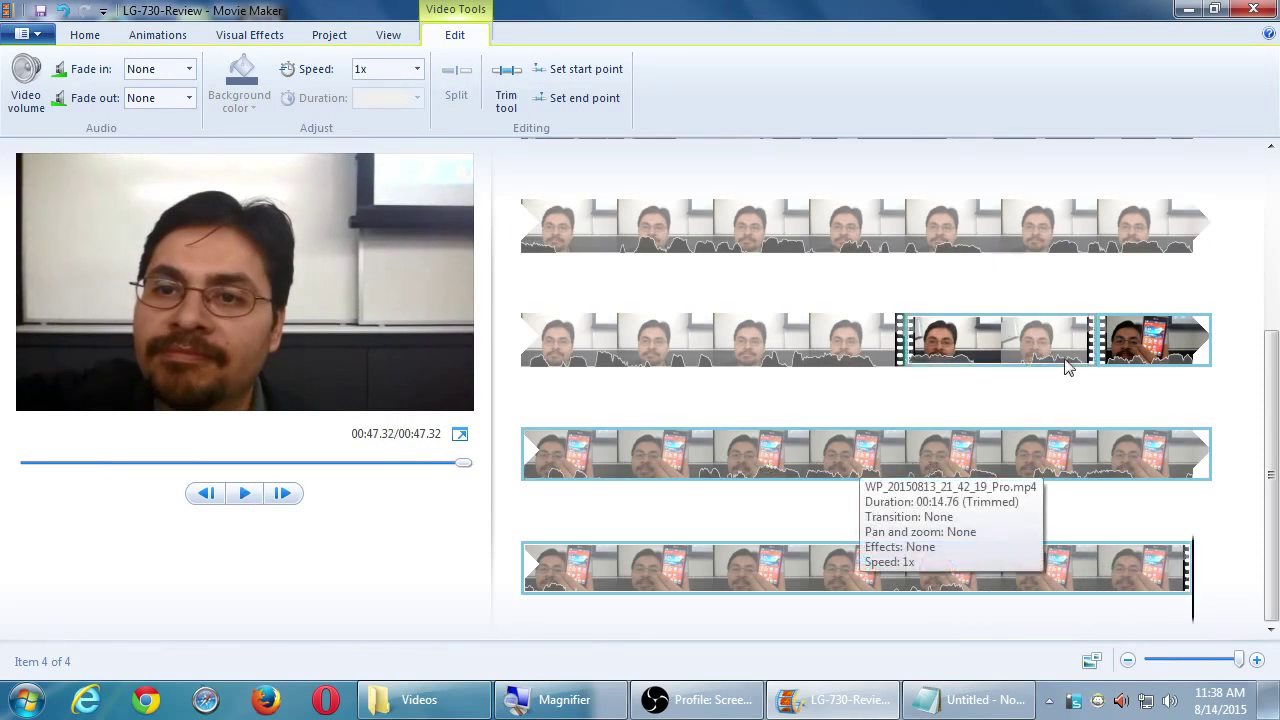
Replay the movie through the end of the last piece, and move the playhead back to 00:40.47
click(948, 228)
key(space)
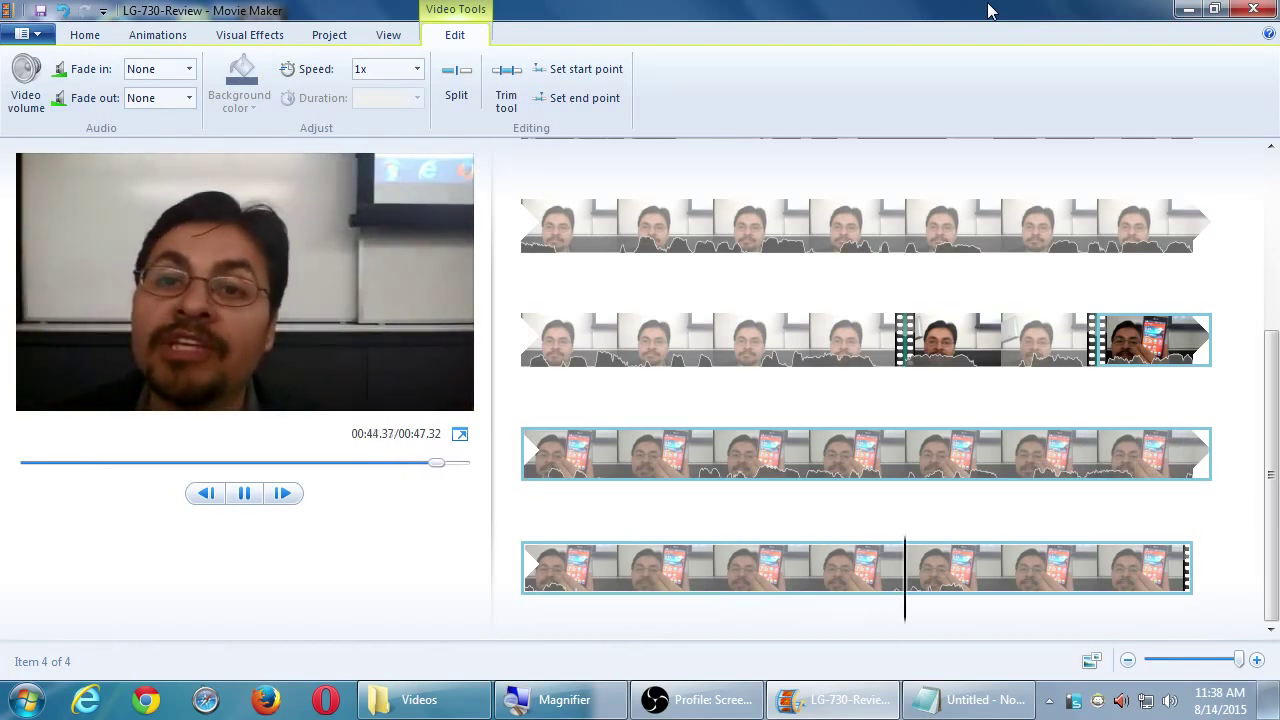
key(space)
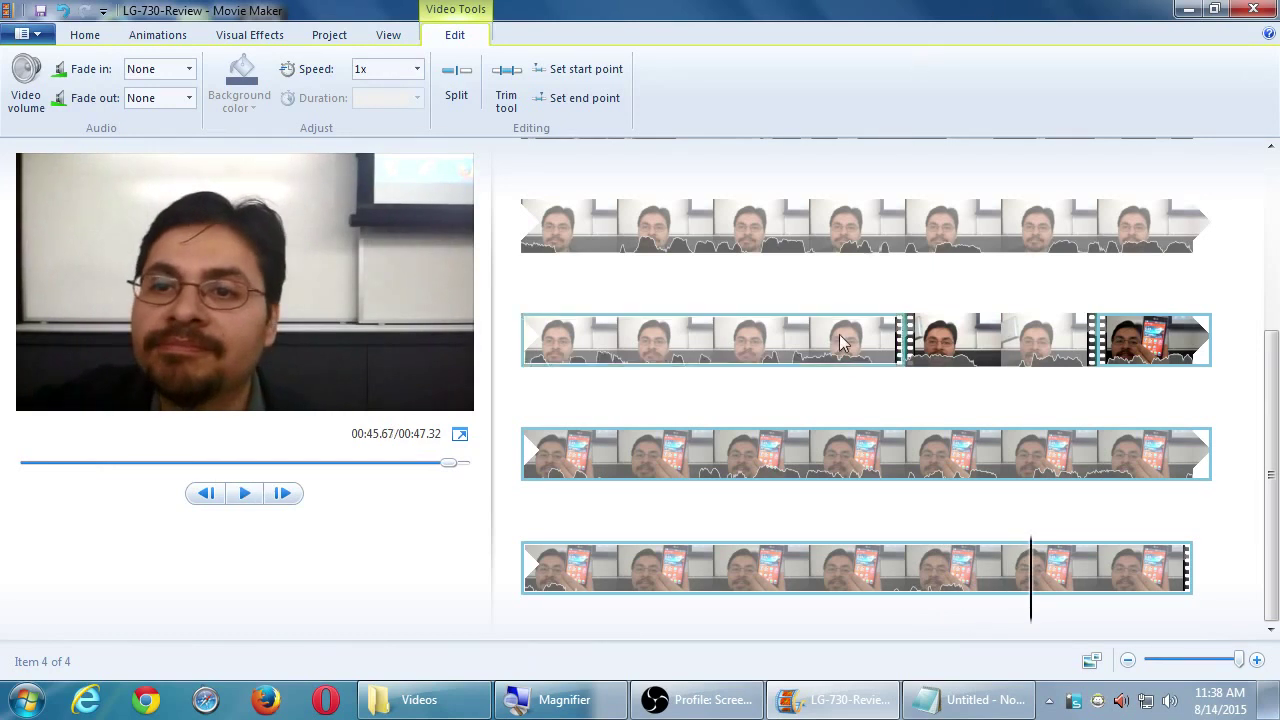
click(527, 570)
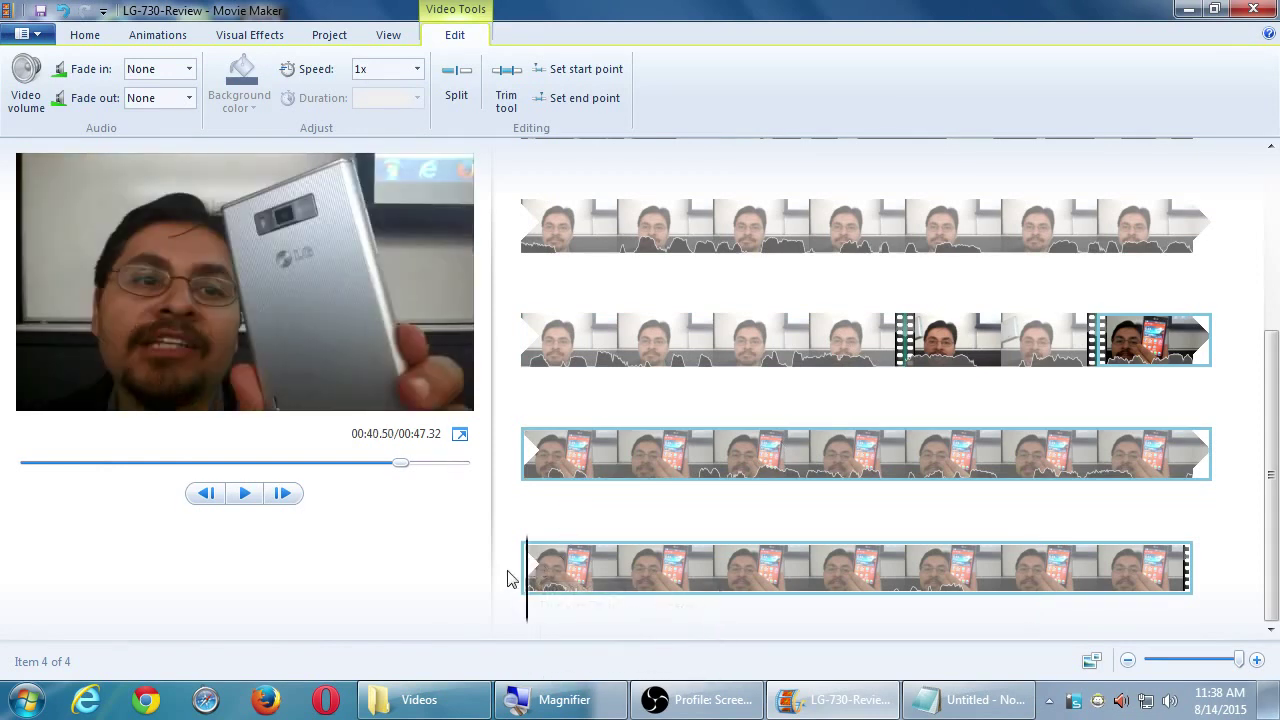
drag(528, 600, 473, 588)
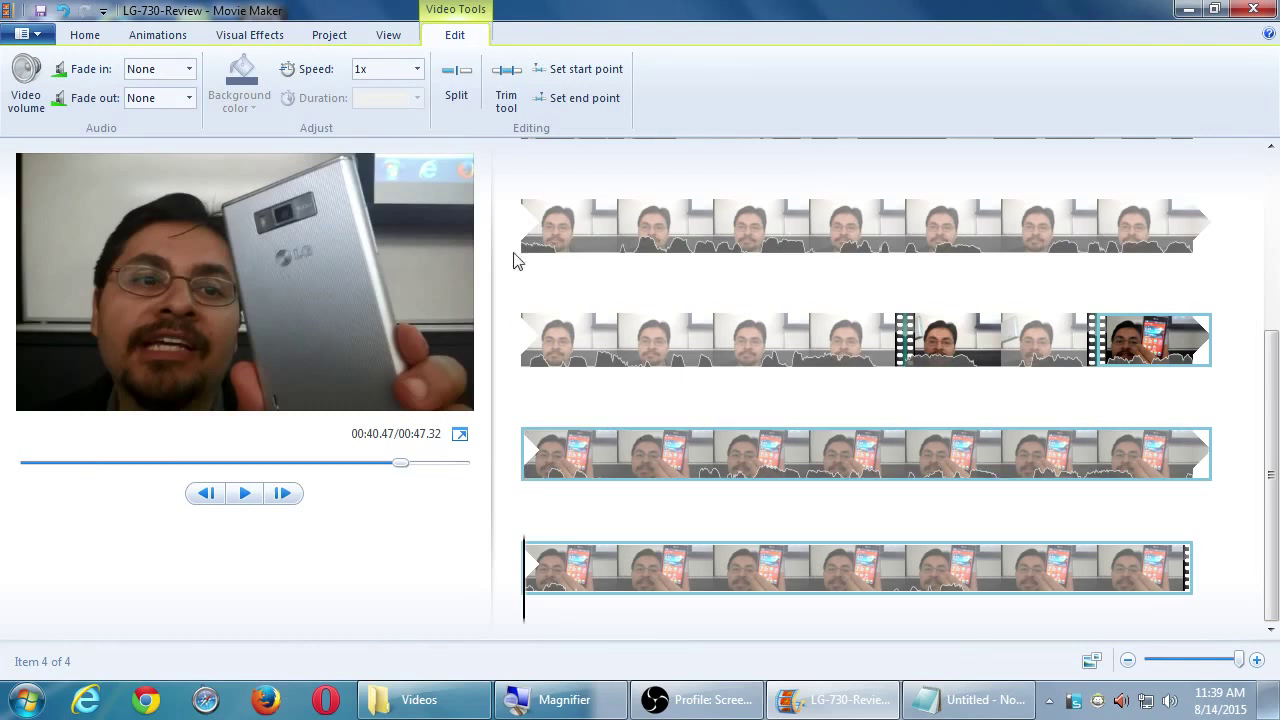
click(160, 42)
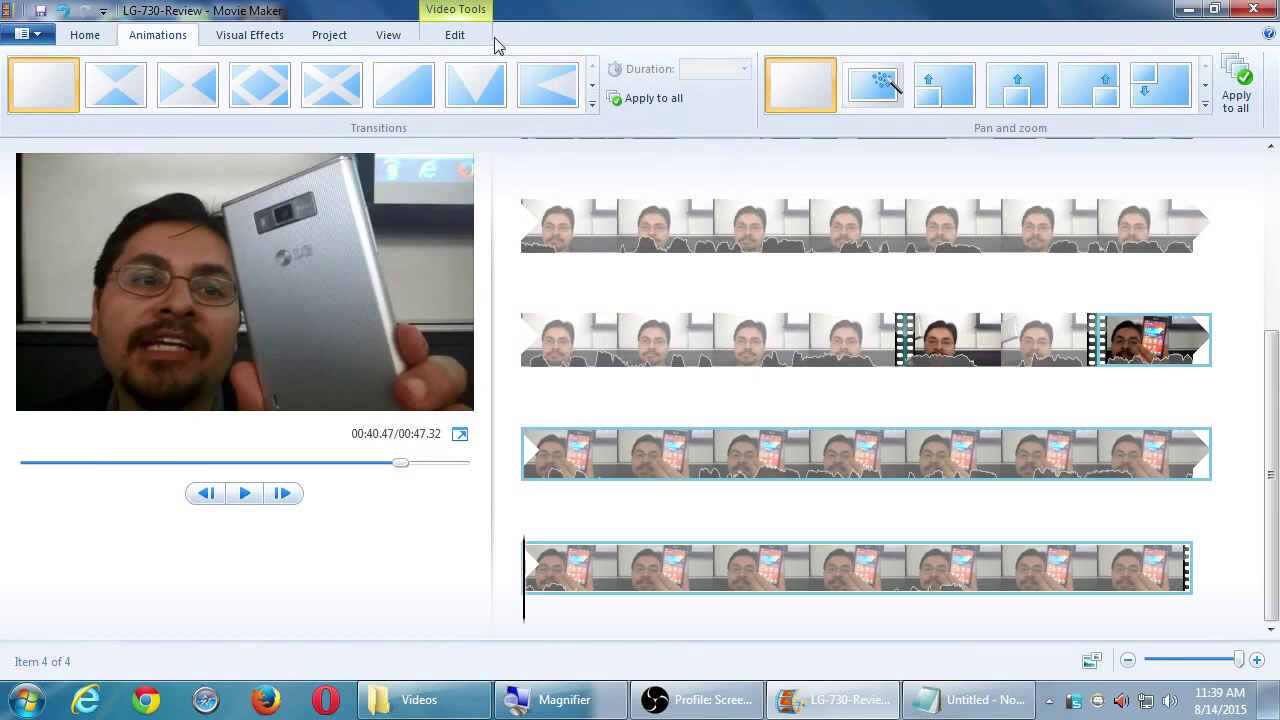
click(457, 35)
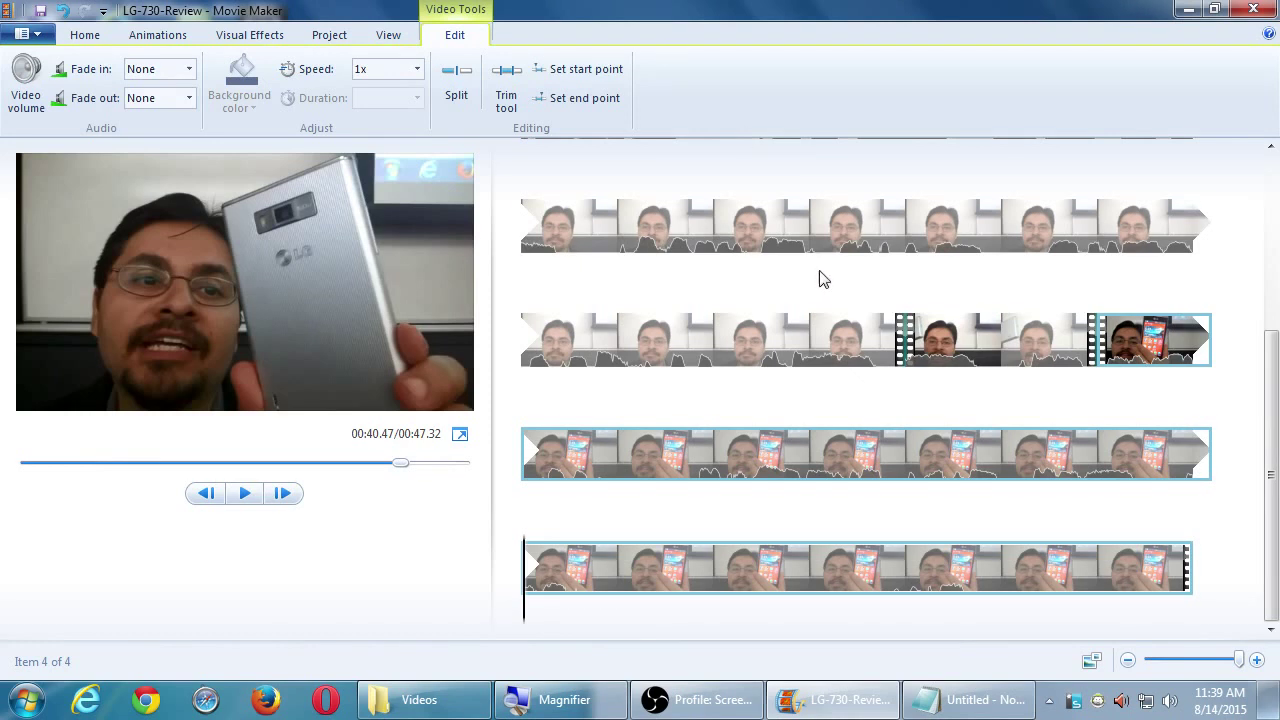
Play on from 00:40.47, and split the last piece at 00:41.13 and at 00:44.17
key(space)
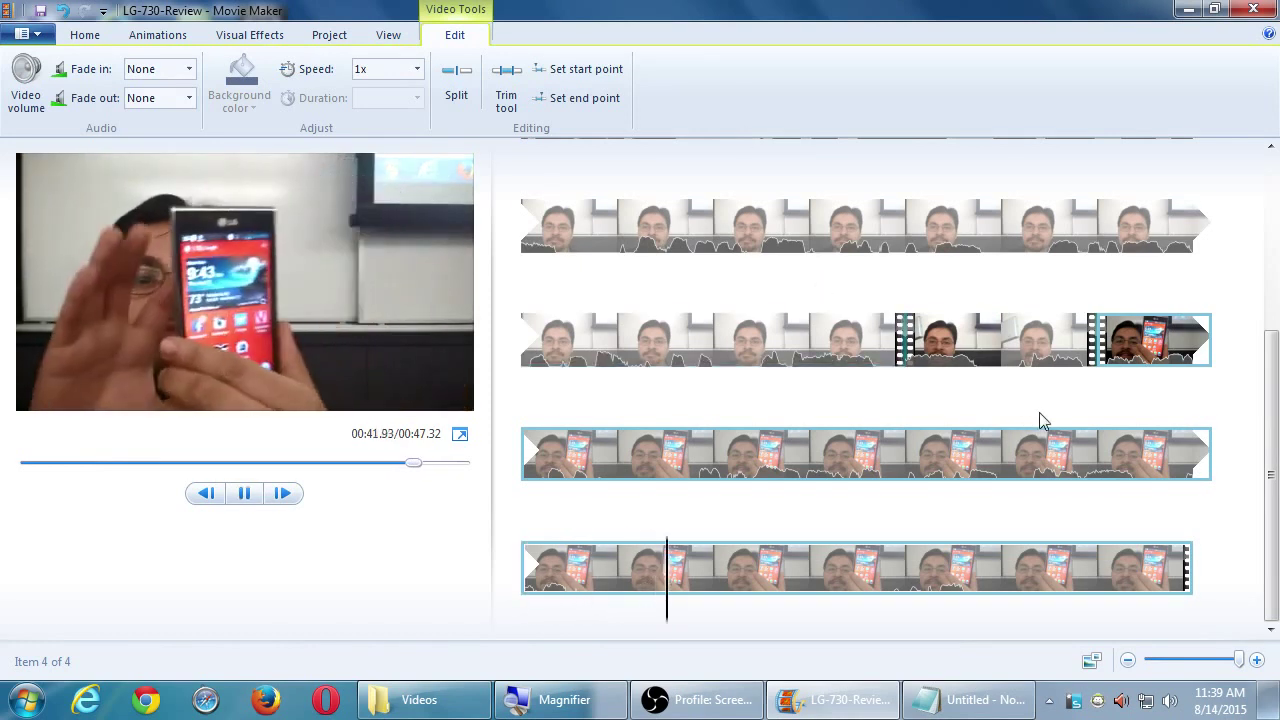
key(space)
drag(674, 611, 590, 608)
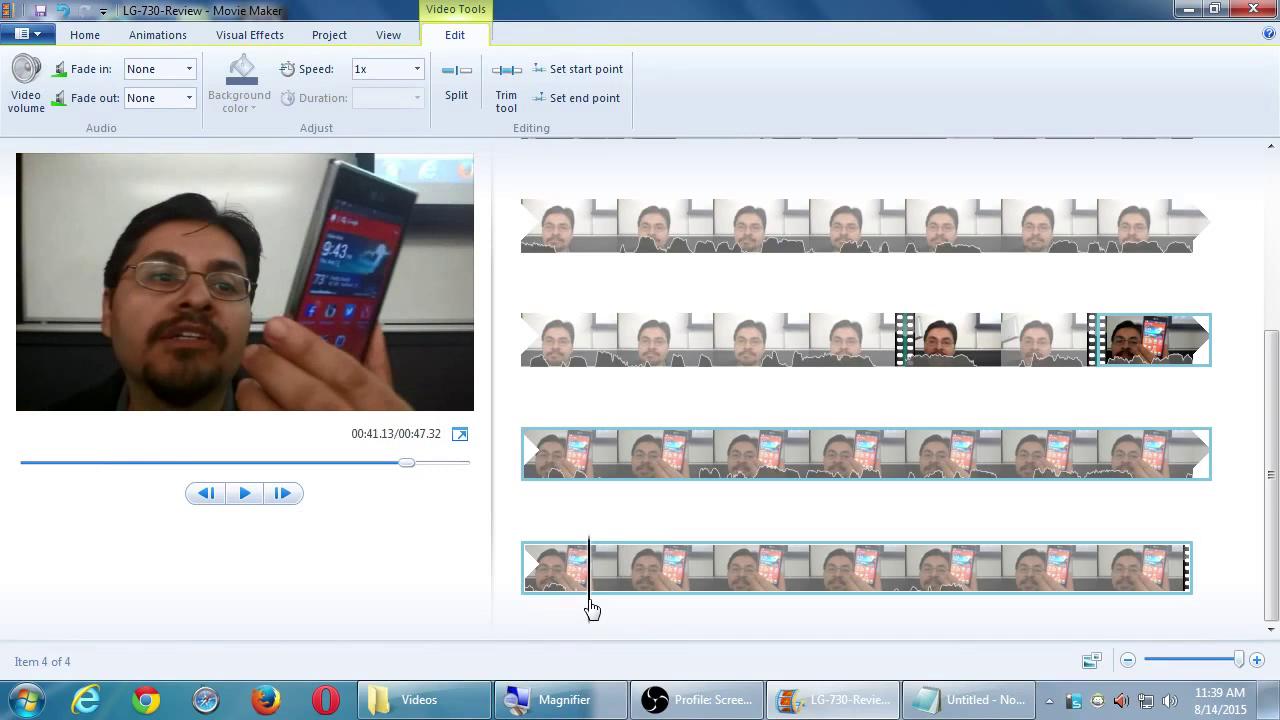
key(m)
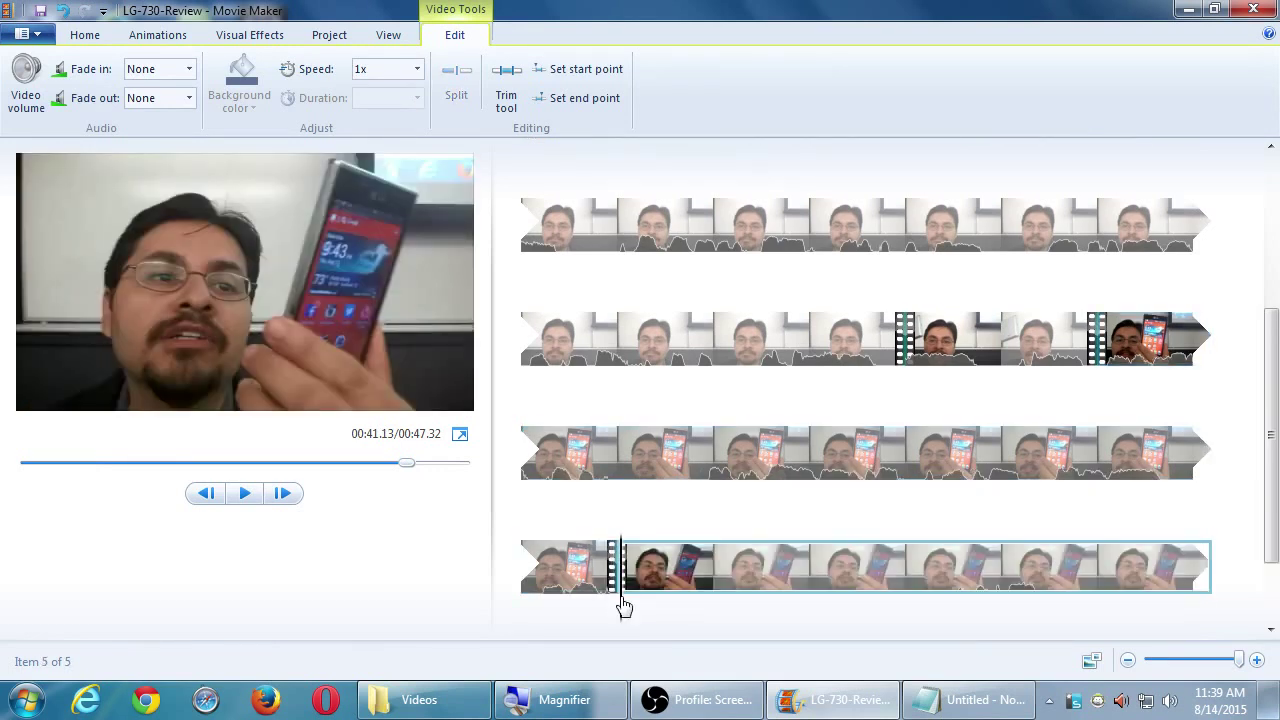
click(877, 600)
drag(883, 604, 951, 594)
key(m)
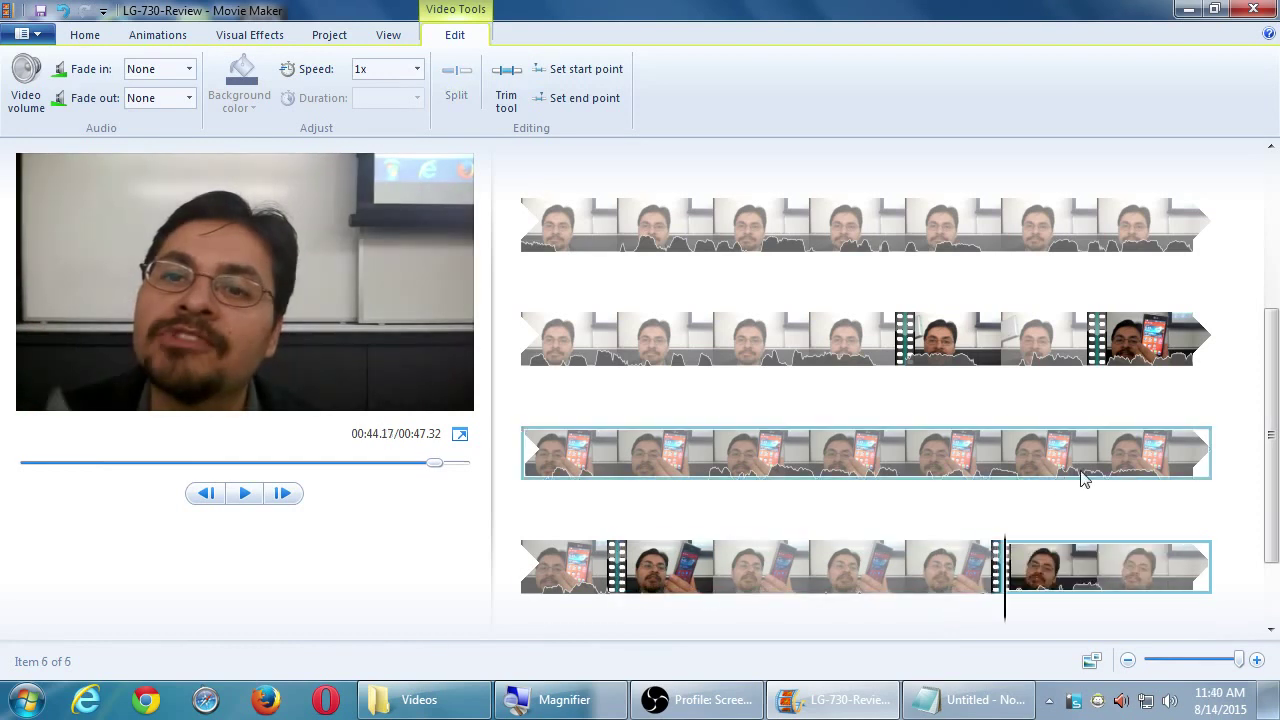
Play the isolated piece between the two new cuts, and delete it
click(909, 455)
key(space)
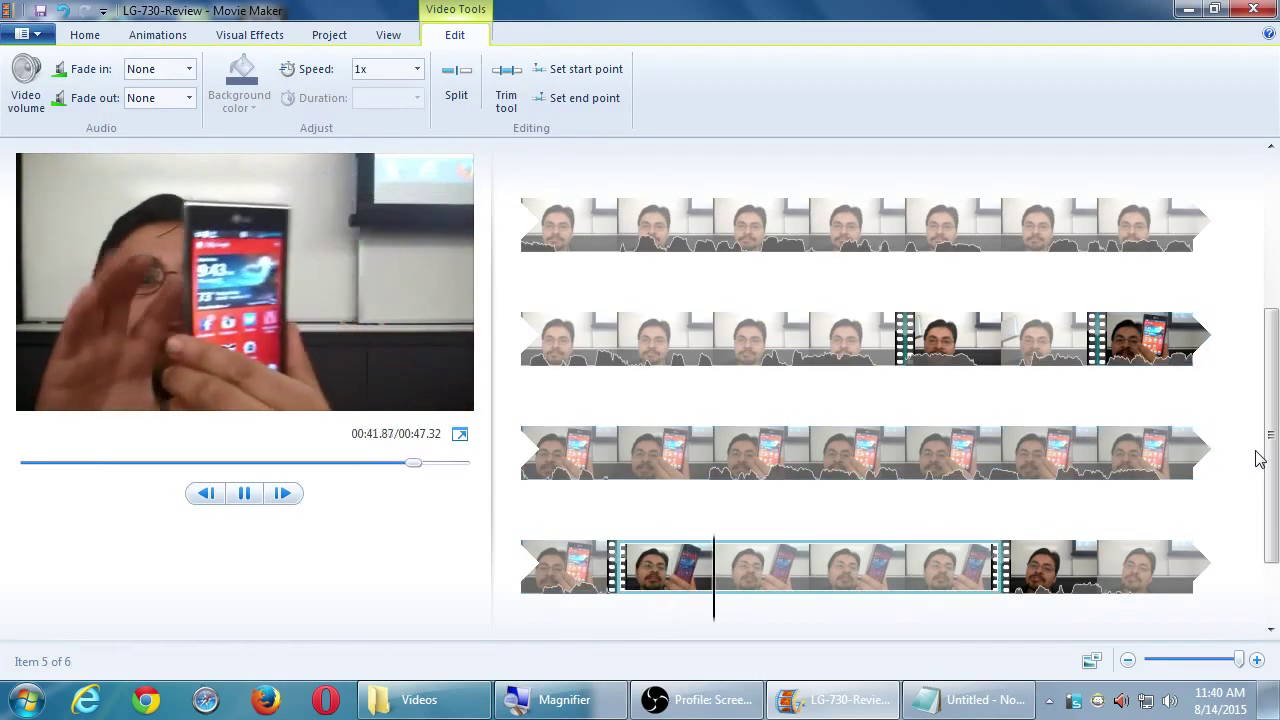
key(space)
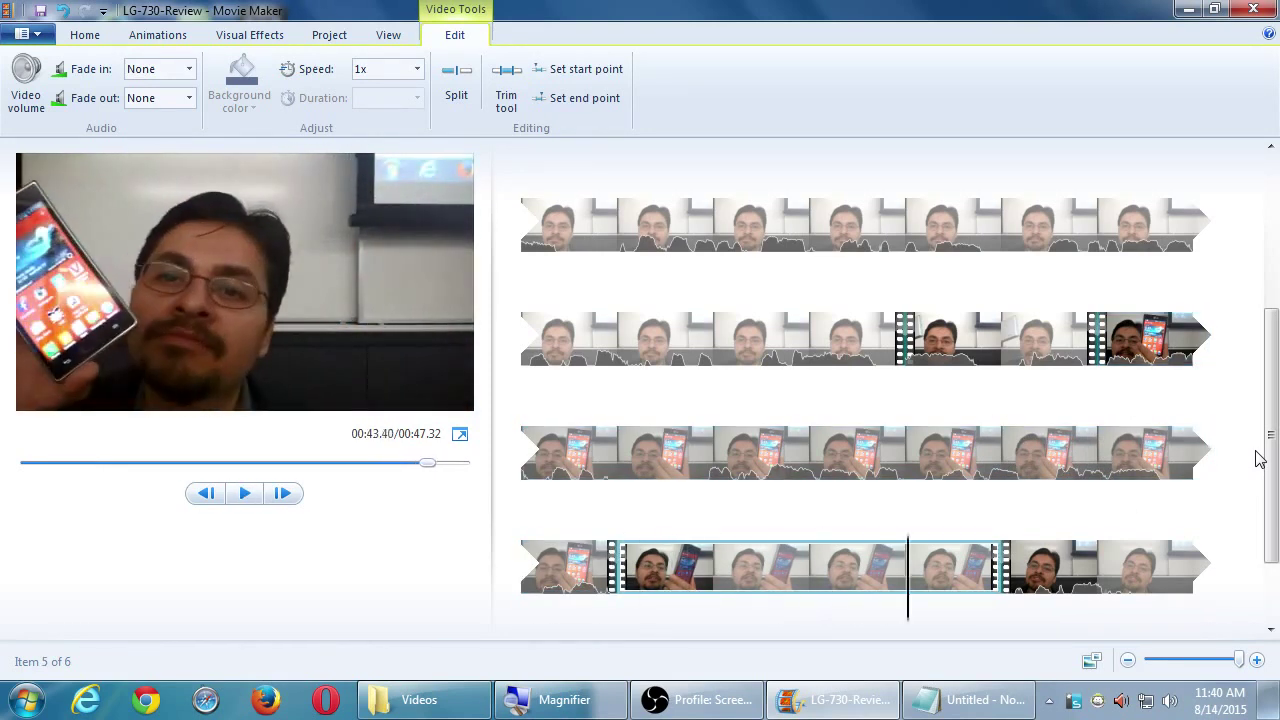
click(815, 568)
key(Delete)
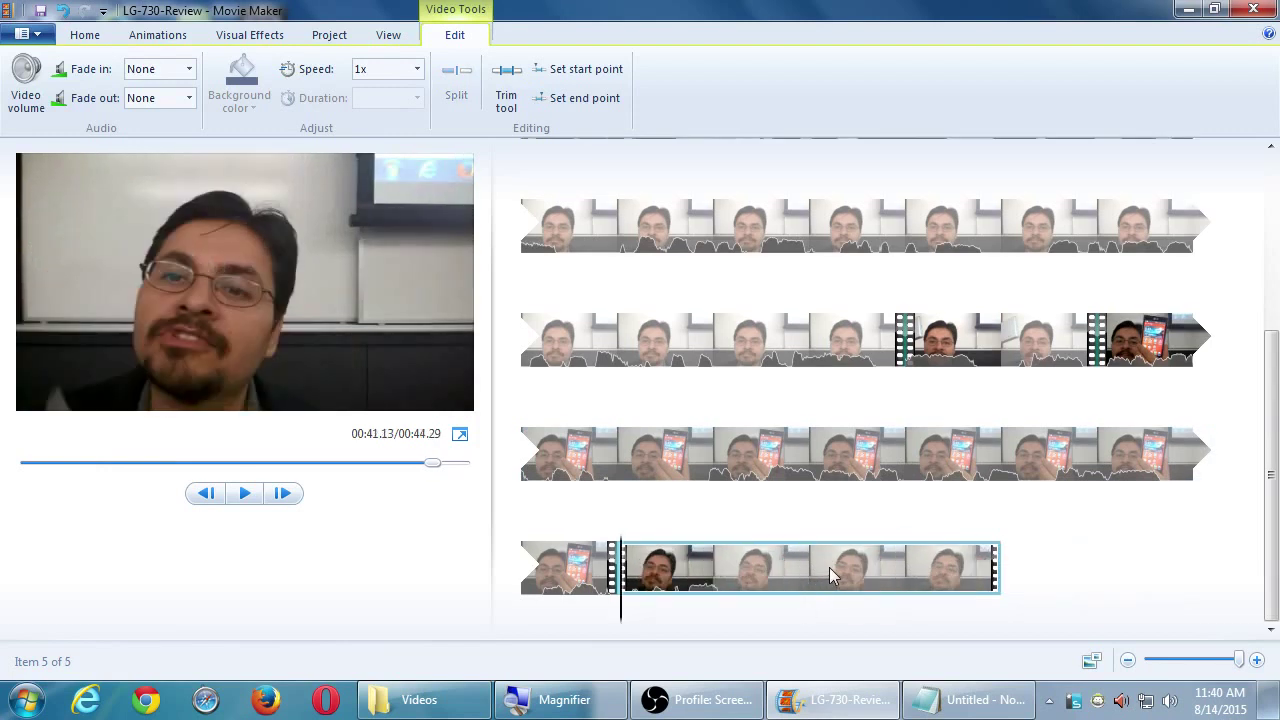
Play the new join through to the end, and undo the deletion and both splits of the last piece
click(925, 475)
key(space)
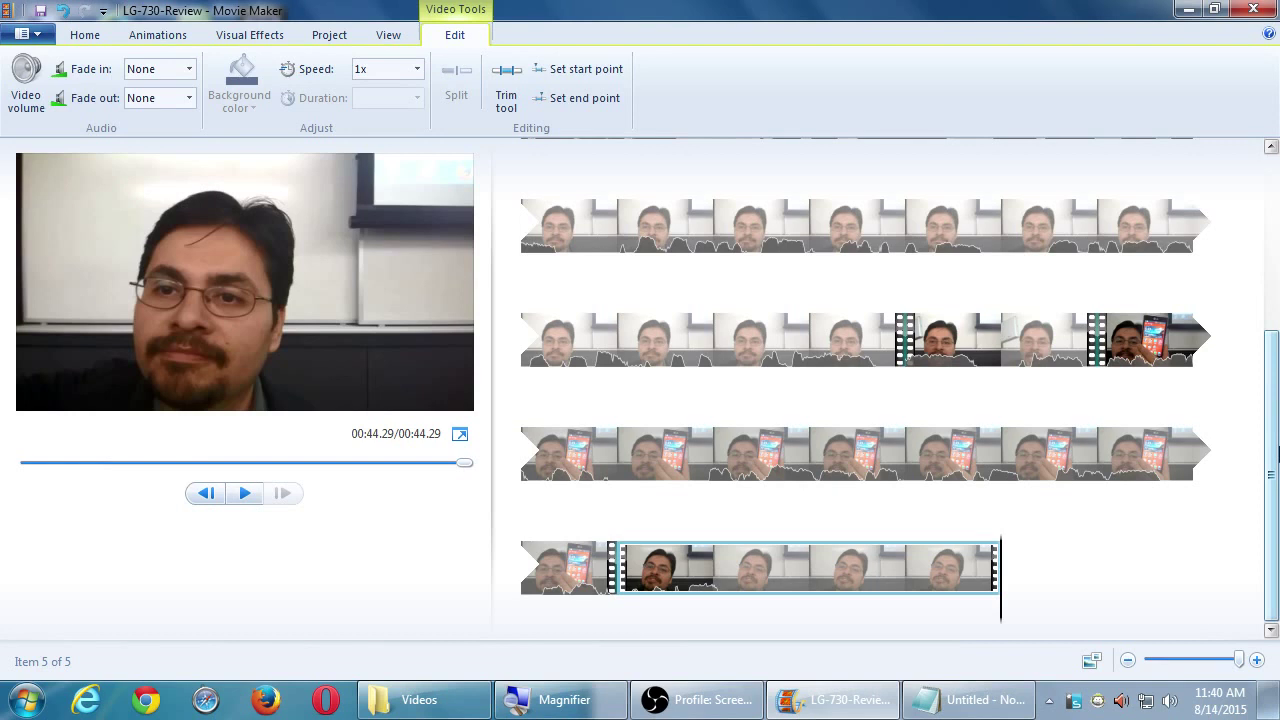
key(ctrl+z)
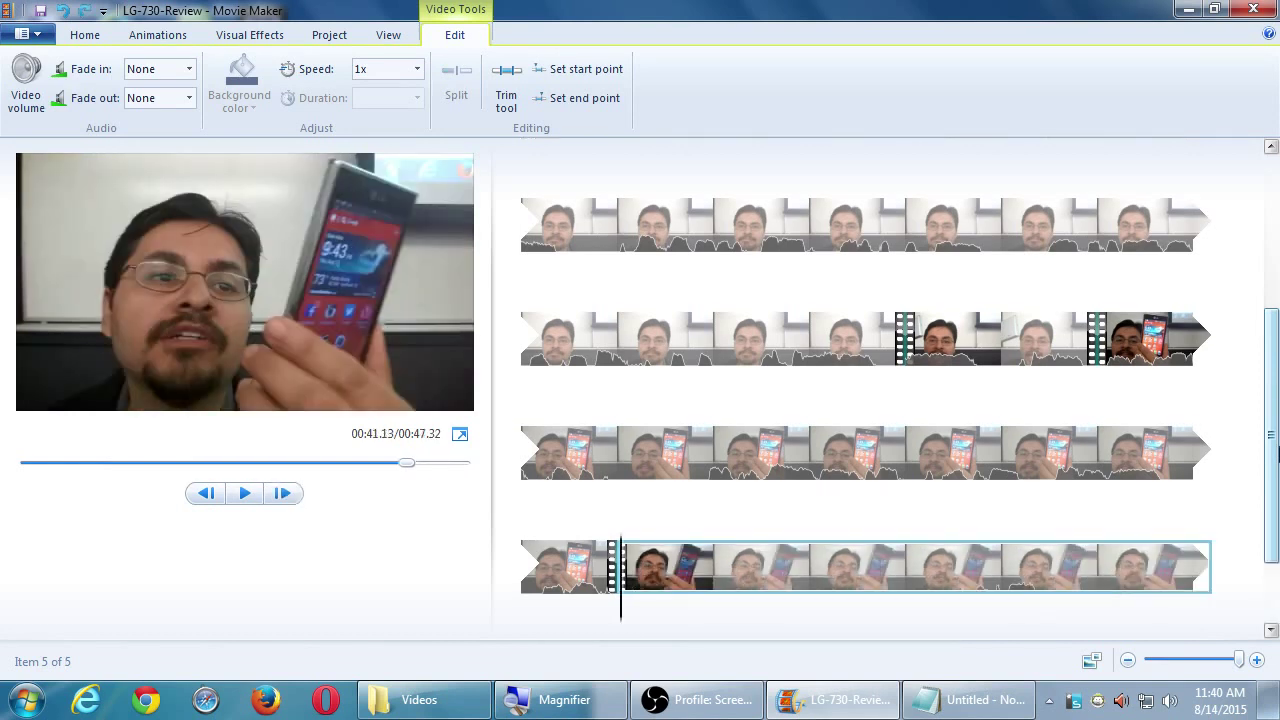
key(ctrl+z)
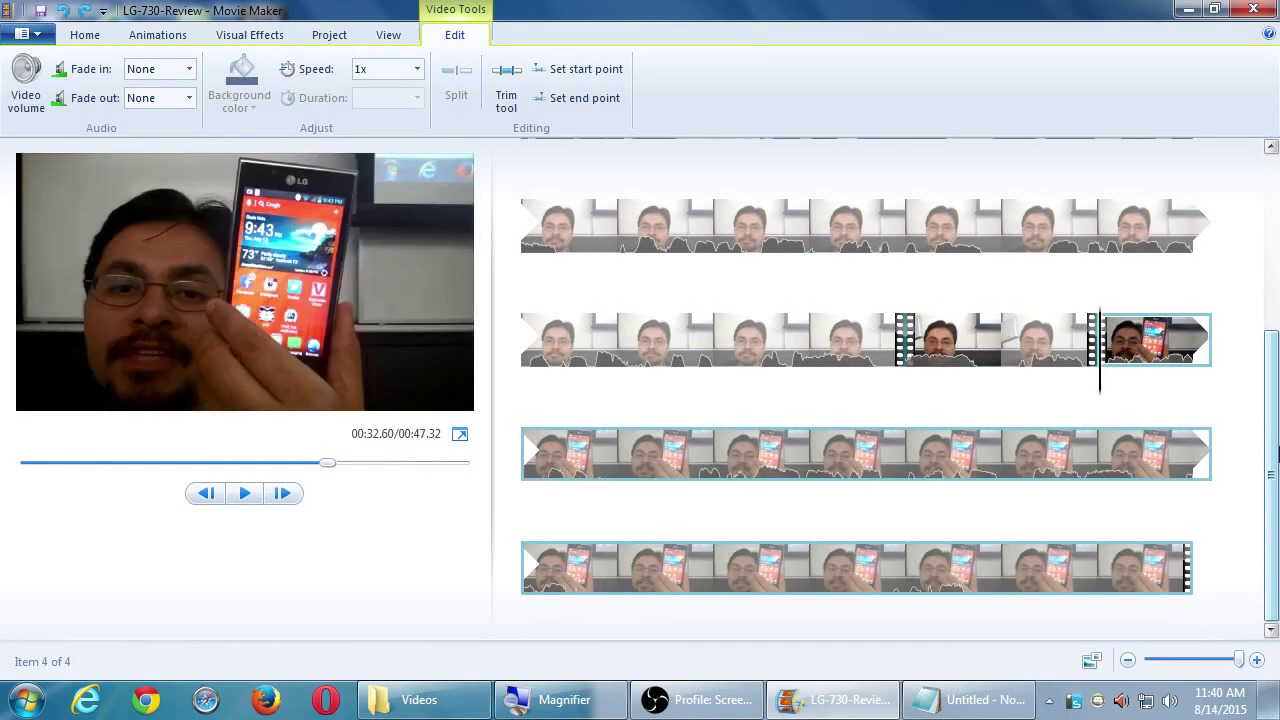
Play the last piece from 00:43.43 to the end of the movie
click(880, 575)
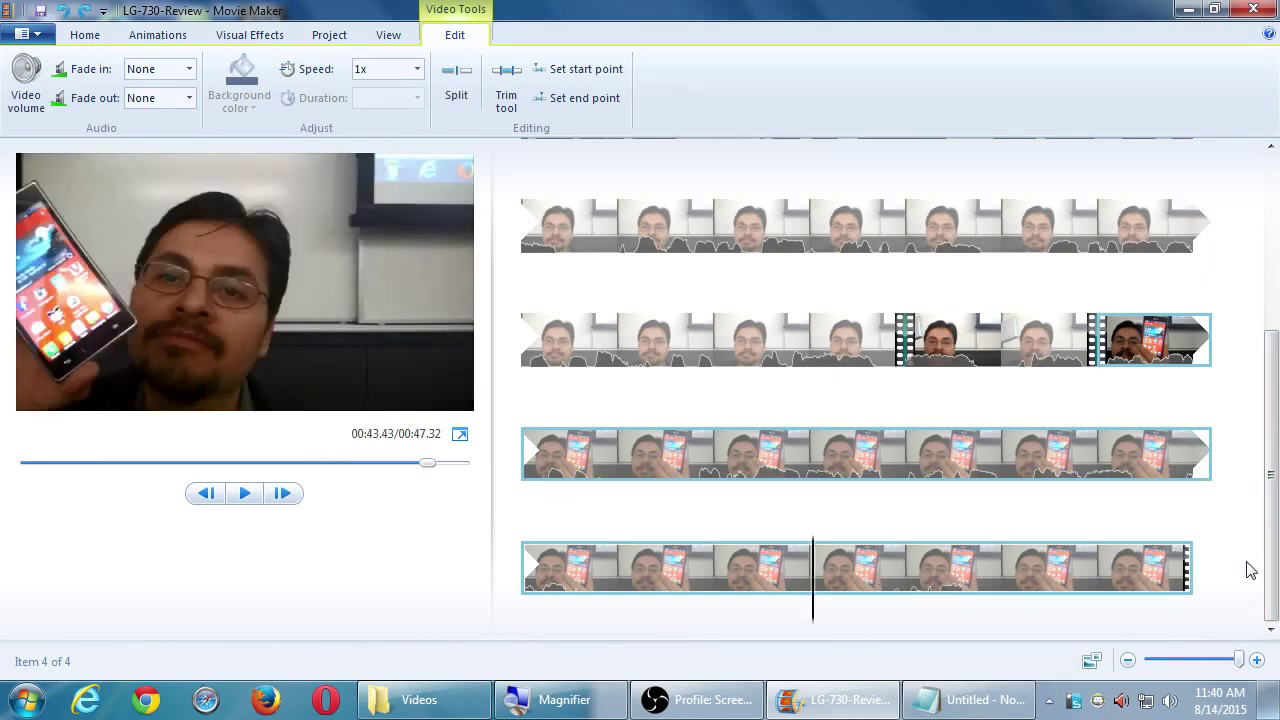
key(space)
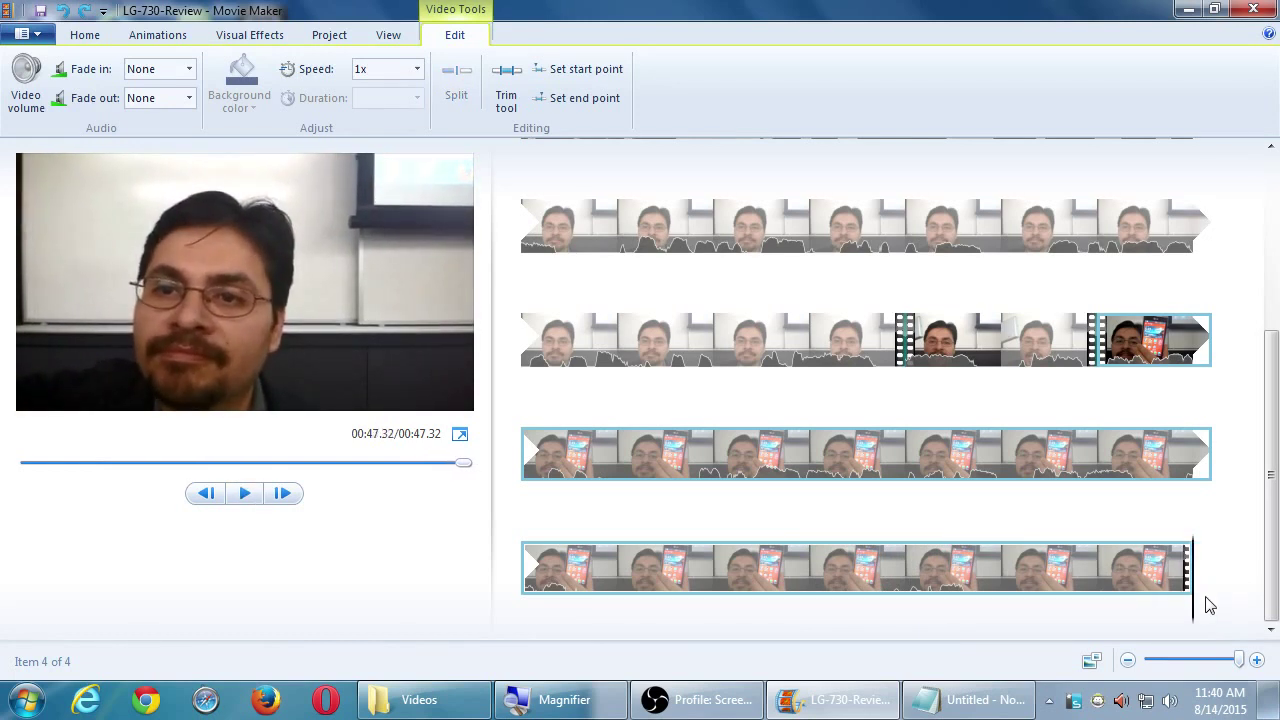
drag(1197, 614, 1243, 568)
Add a credits screen after the last video piece
click(86, 36)
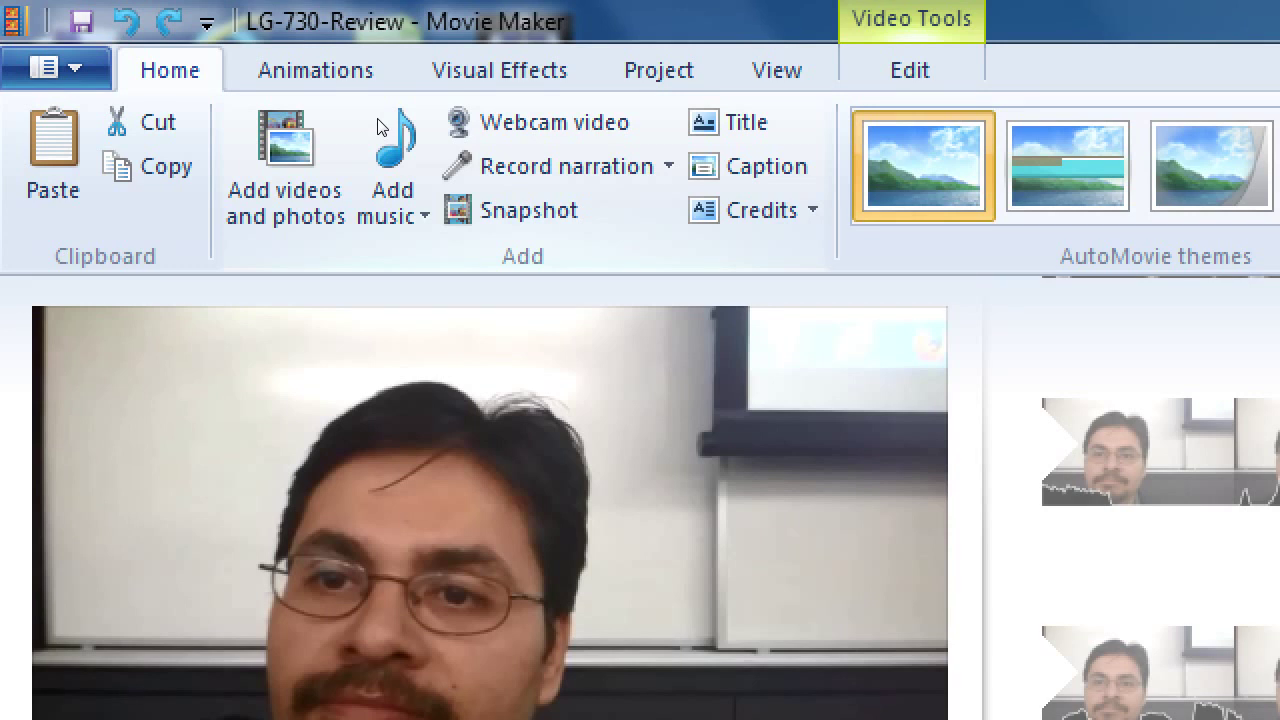
click(812, 210)
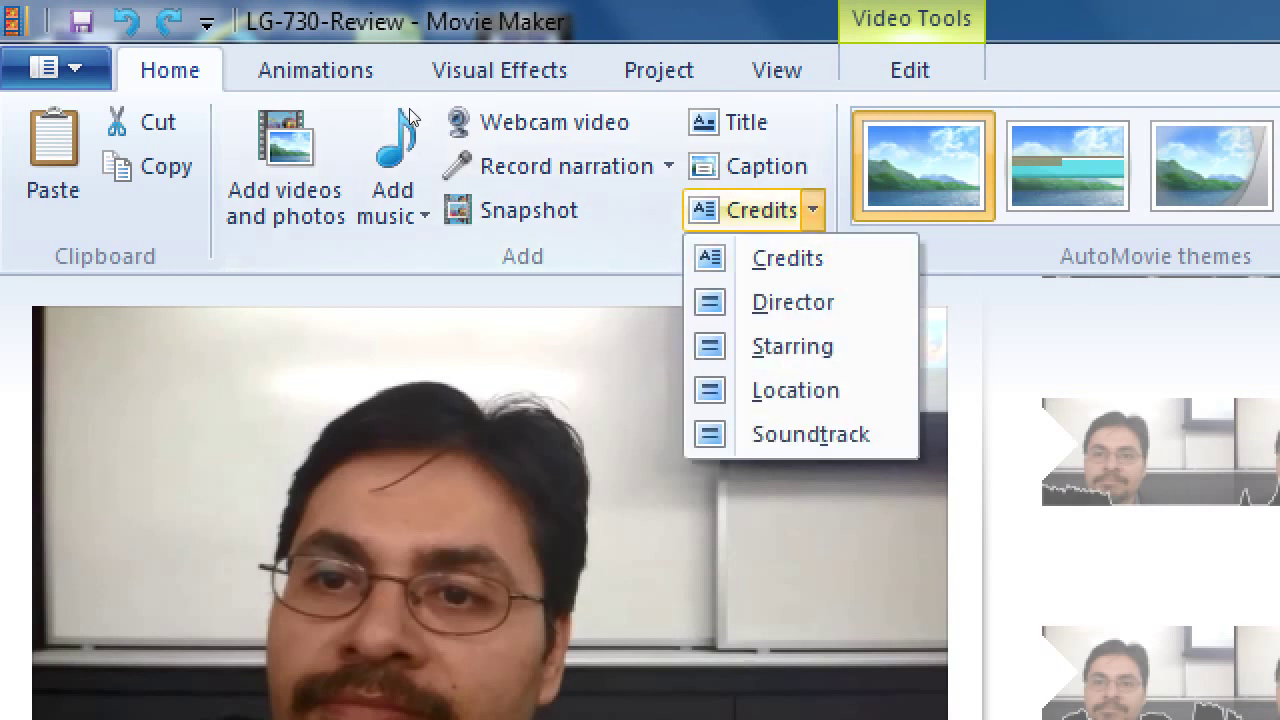
key(Escape)
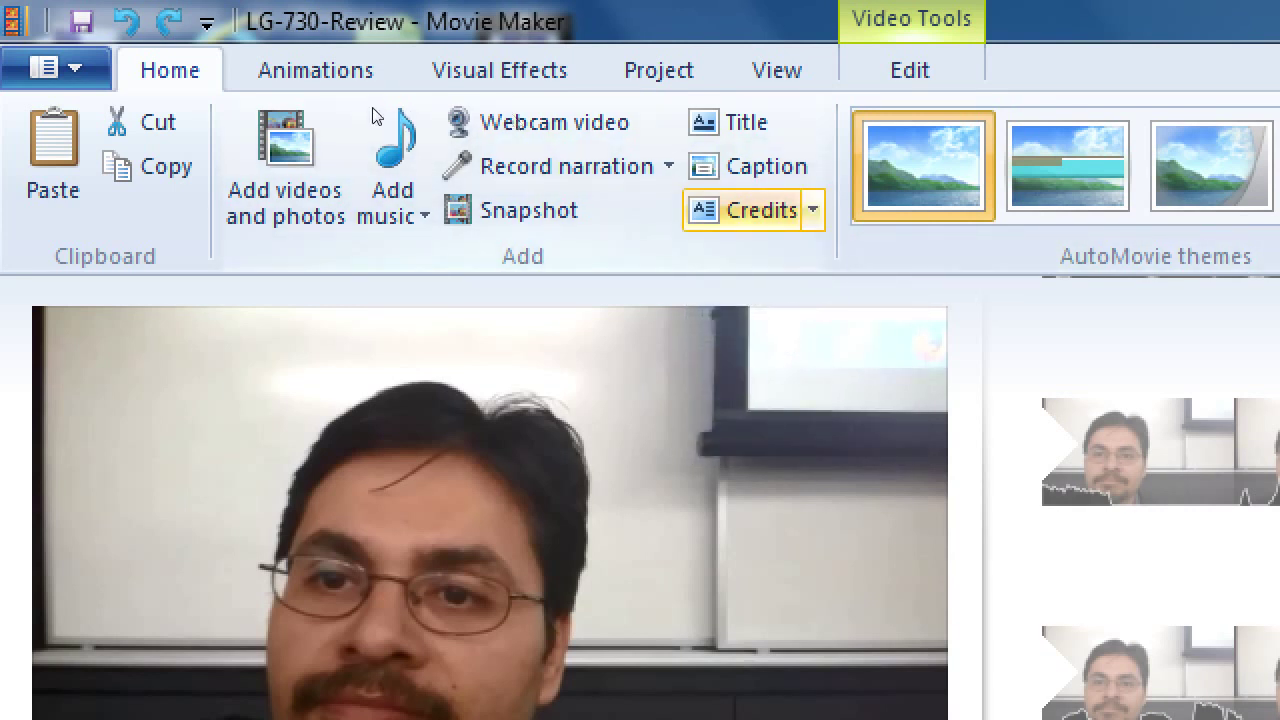
key(Return)
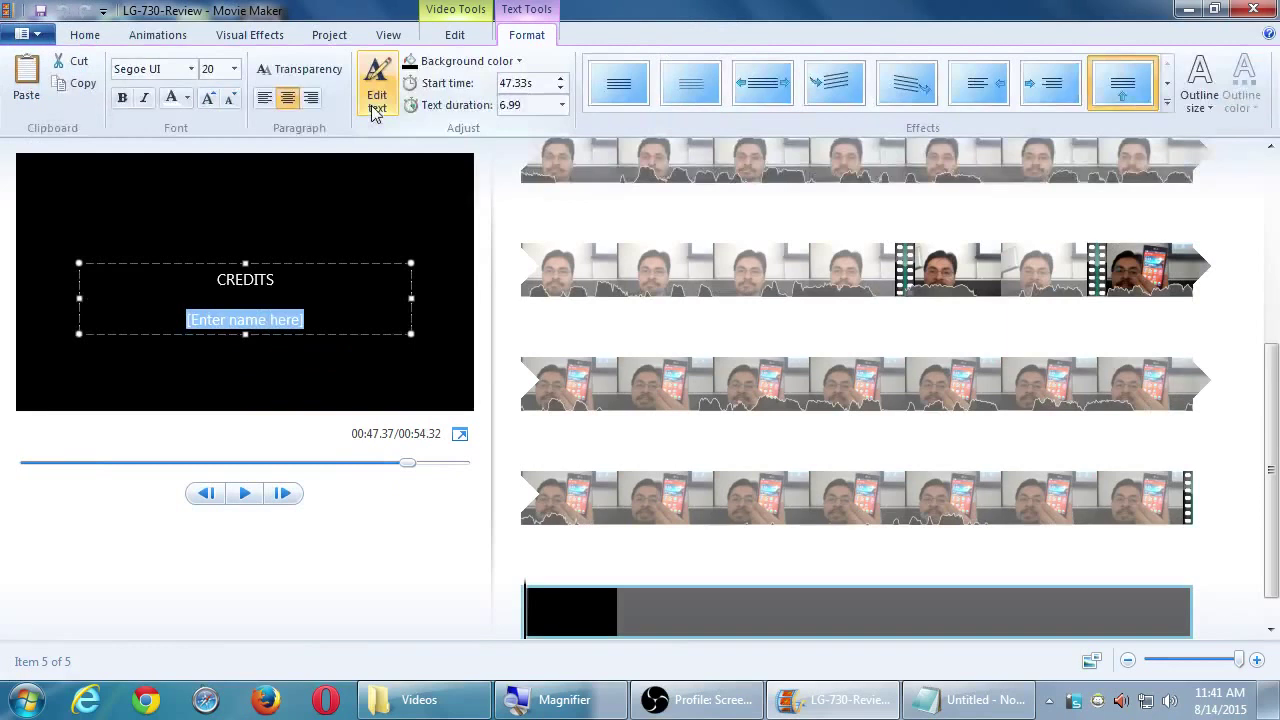
Replace all of the credits placeholder text with "LG-730 Review"
key(Up)
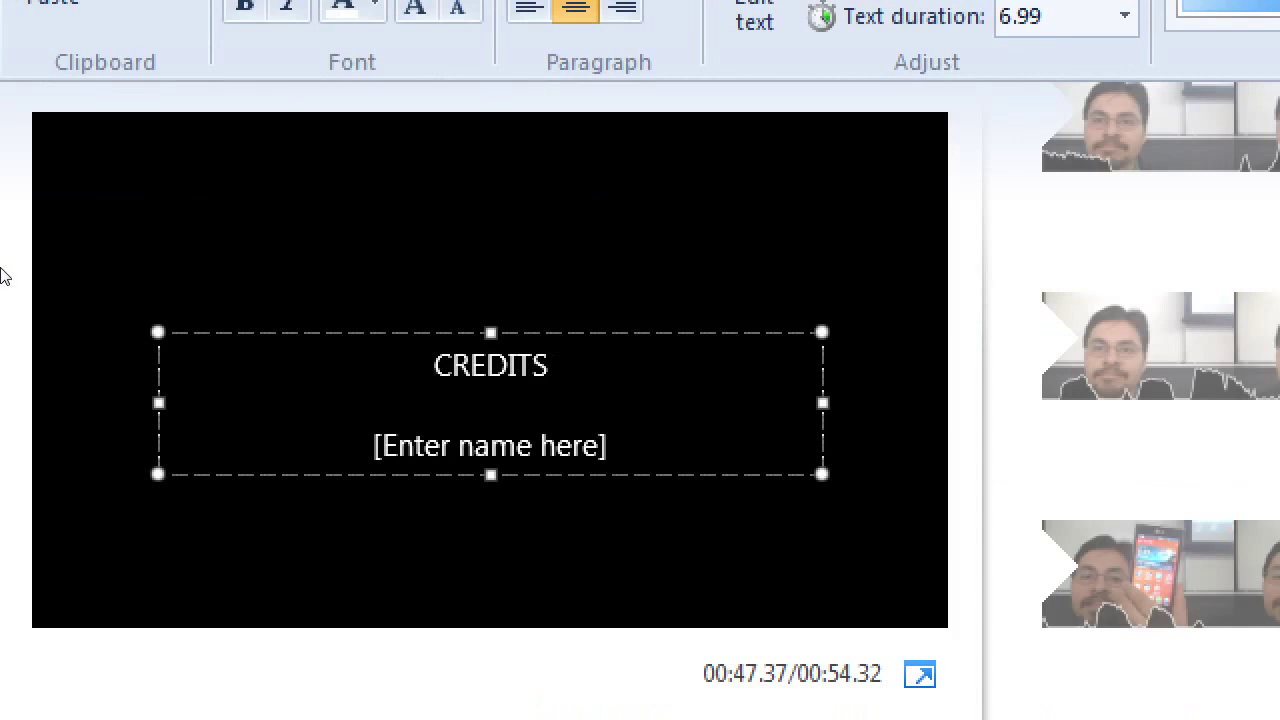
key(ctrl+a)
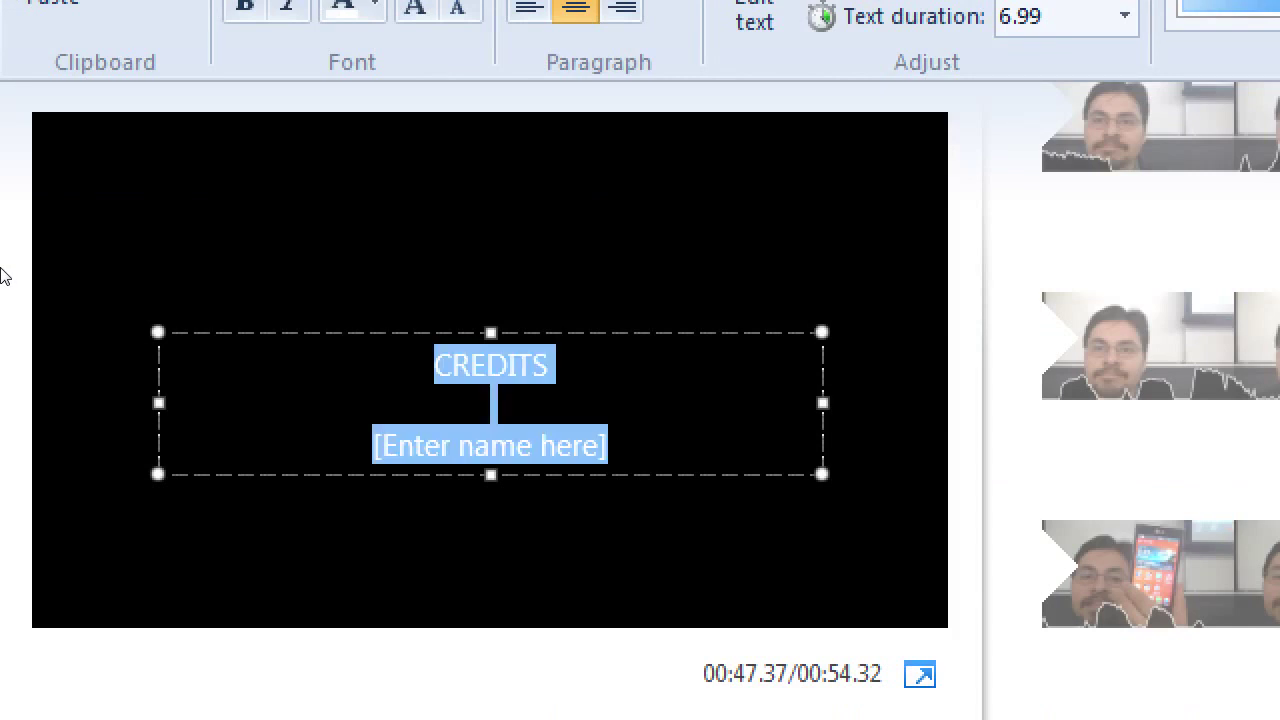
text(LG0)
key(BackSpace)
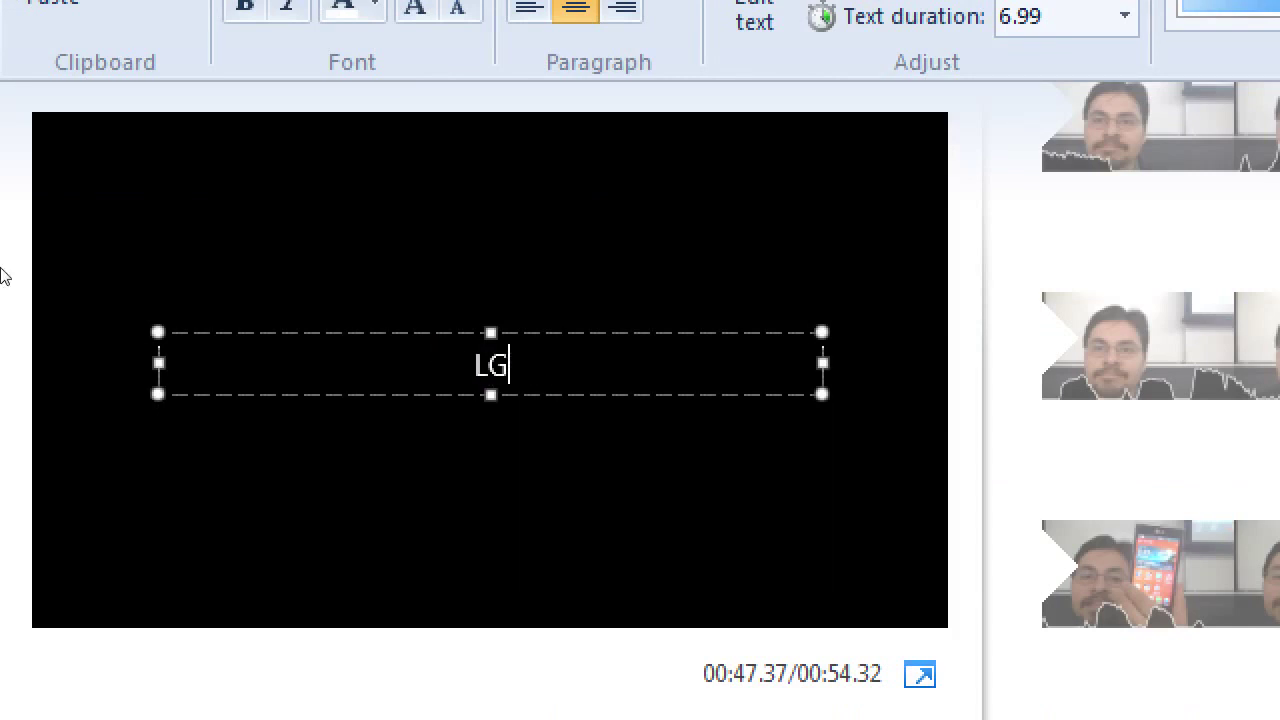
text(-730)
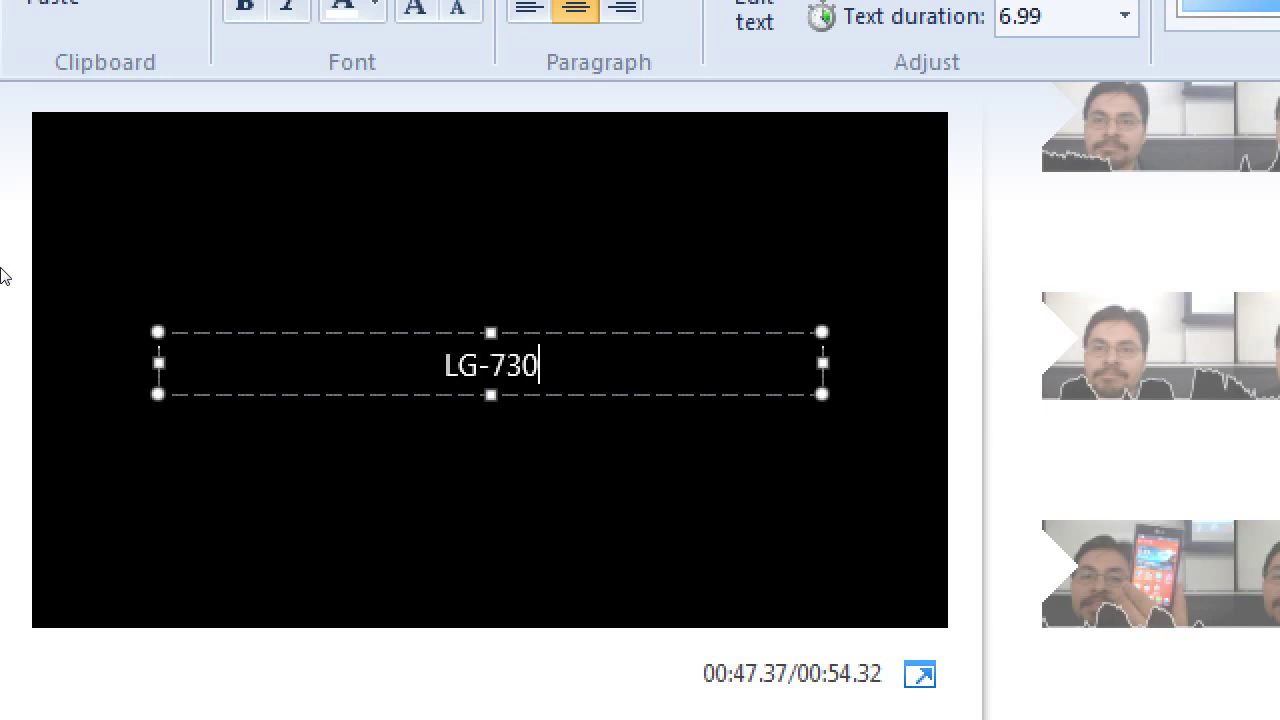
text( rEVIW)
key(BackSpace)
key(BackSpace)
key(BackSpace)
key(BackSpace)
key(BackSpace)
text(Review)
Insert nine blank lines below the "LG-730 Review" heading in the credits text
key(Return)
key(Return)
key(Return)
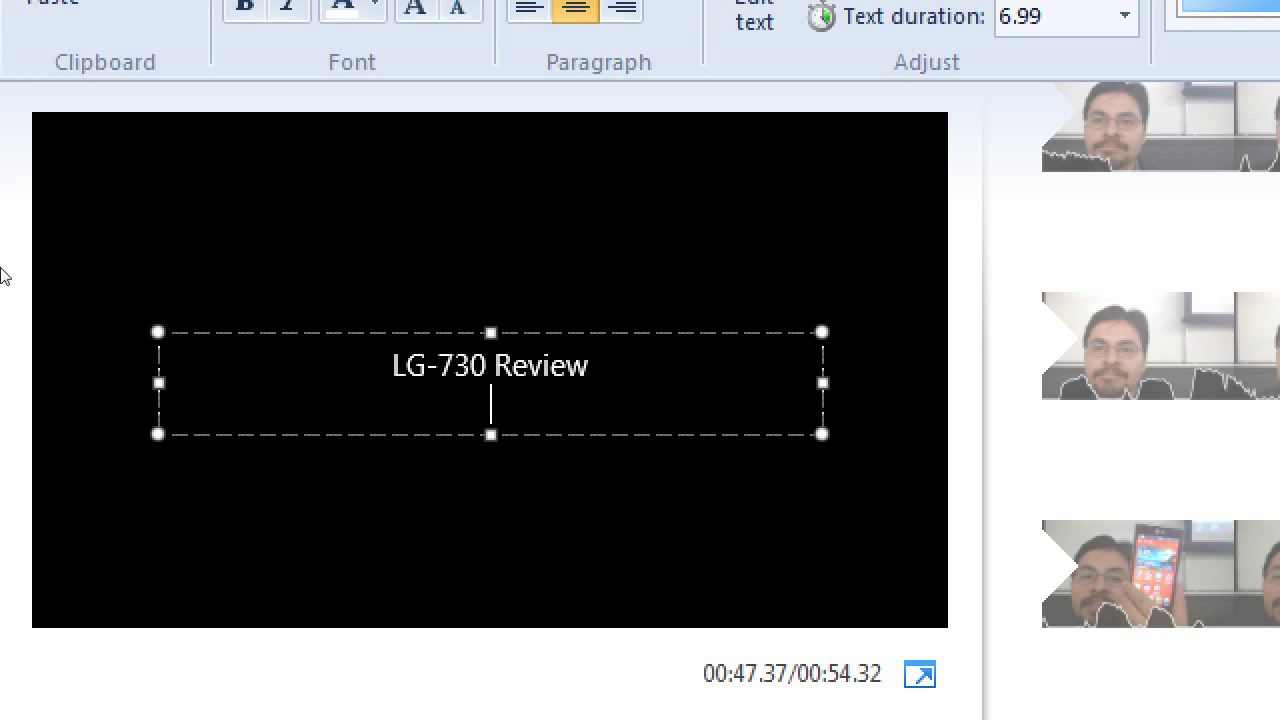
key(Return)
key(Return)
key(Return)
key(Return)
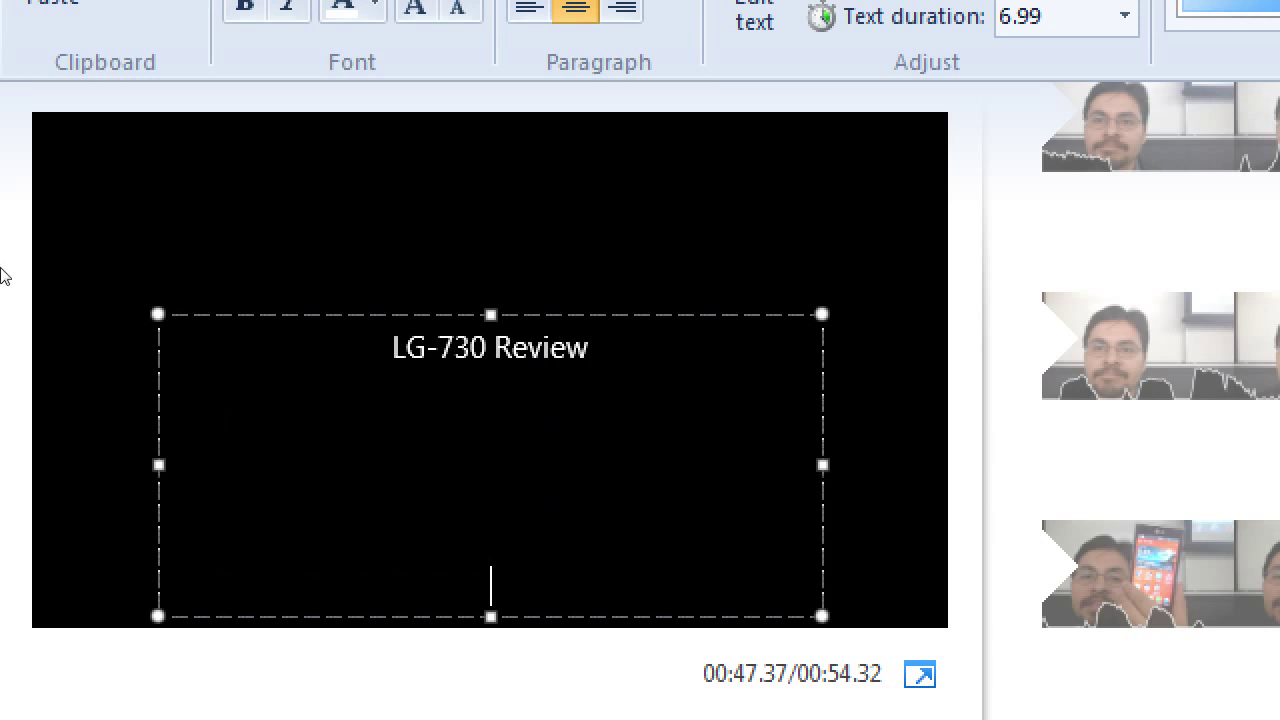
key(Return)
key(Return)
key(Return)
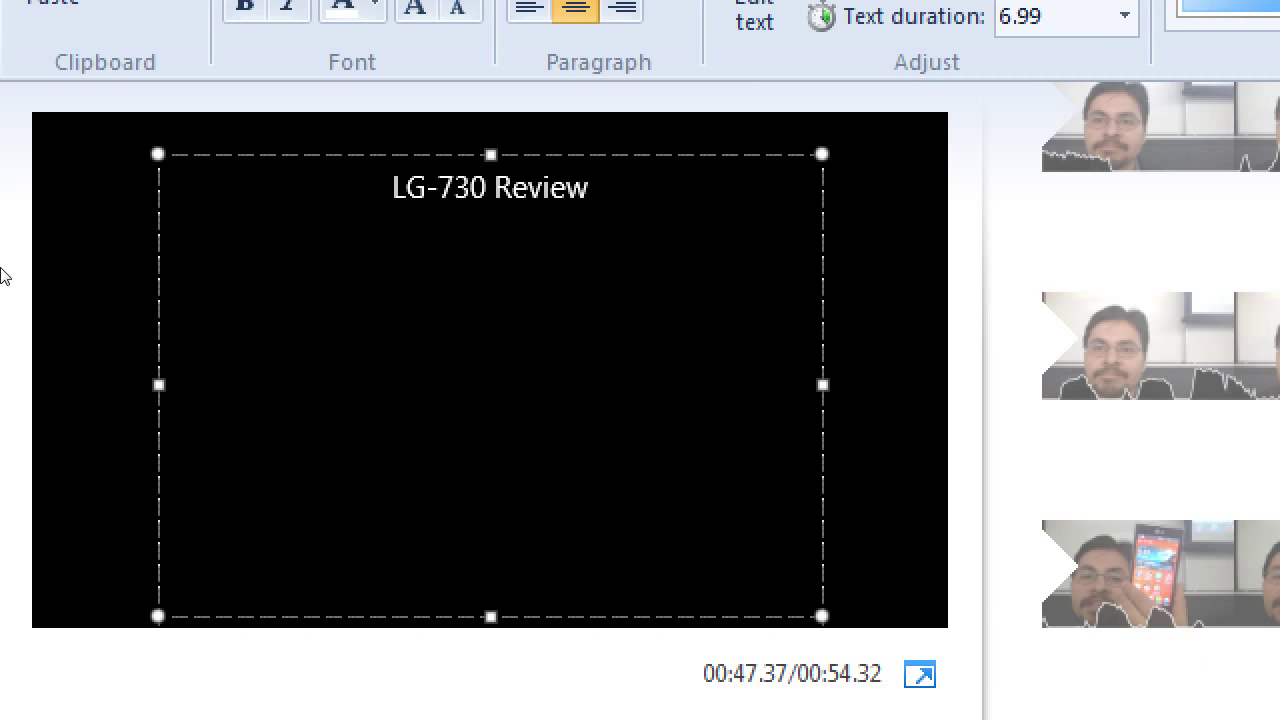
key(Return)
key(BackSpace)
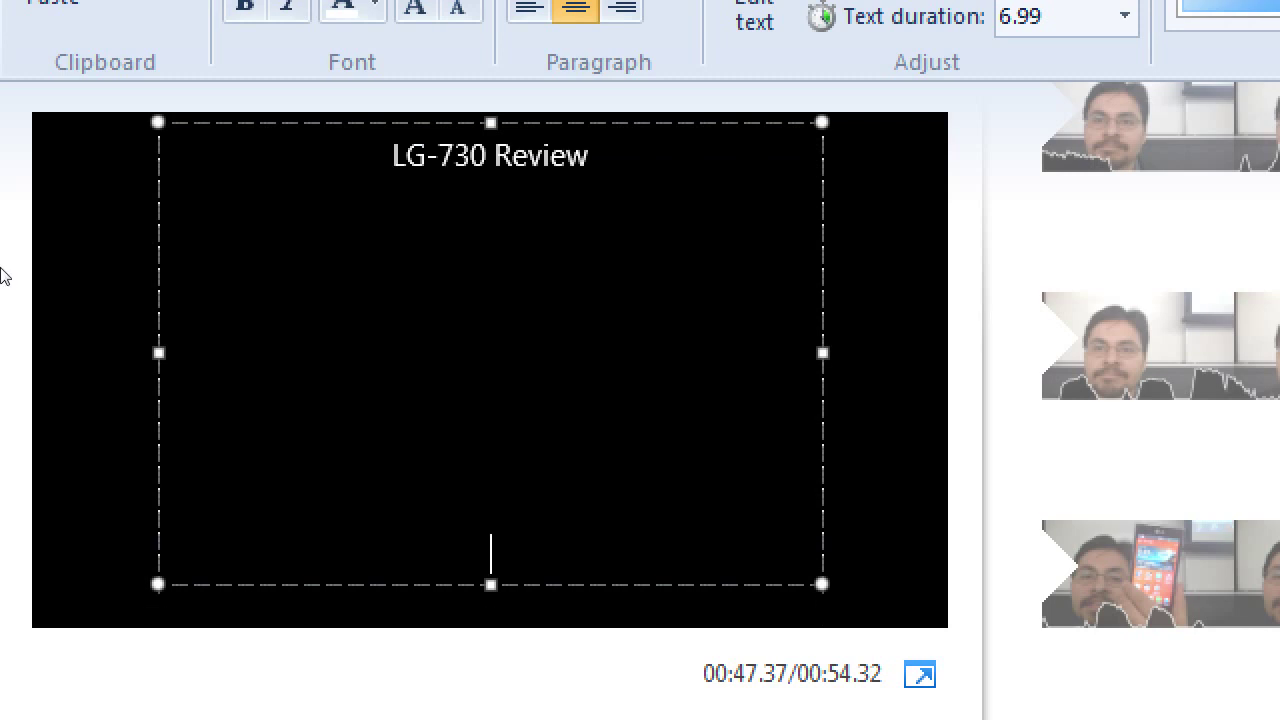
Add a "by" line with the author's first name to the credits text, and move three lines down
text(by Vitor)
key(BackSpace)
key(BackSpace)
text(ctor)
key(Return)
key(Return)
key(Return)
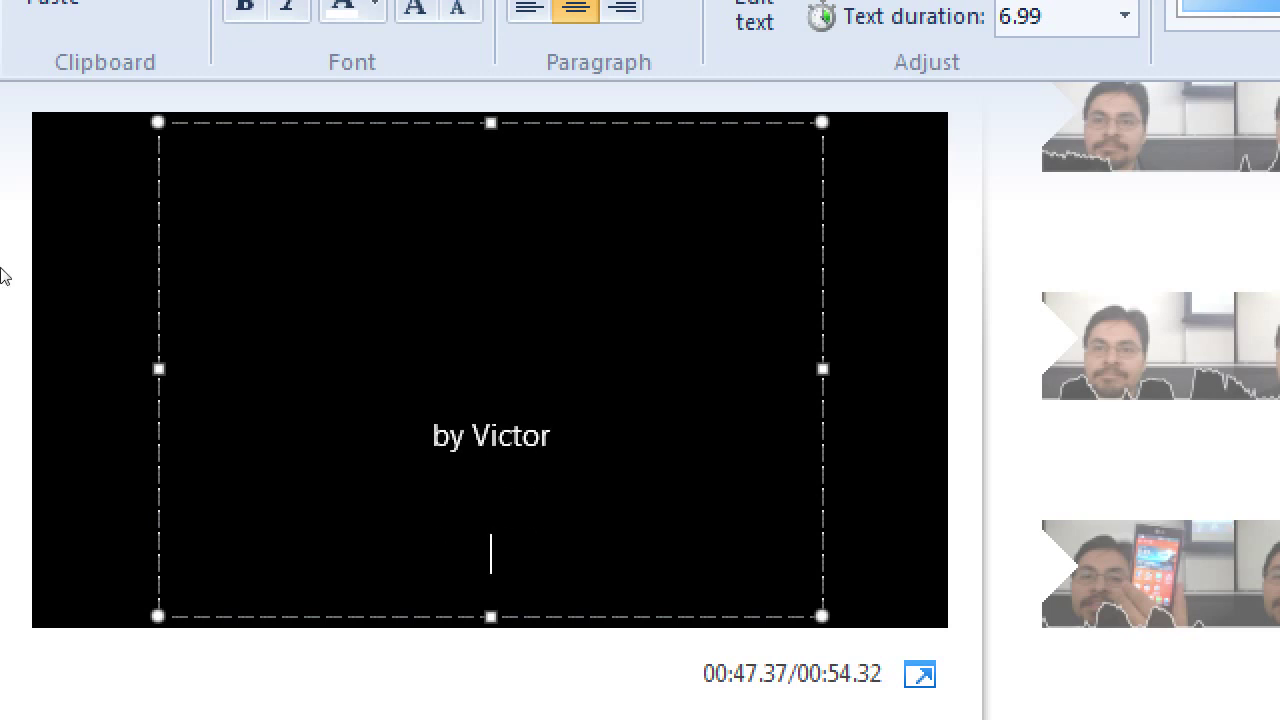
Insert seven more blank lines below the "by" line in the credits text
key(Return)
key(Return)
key(Return)
key(Return)
key(Return)
key(Return)
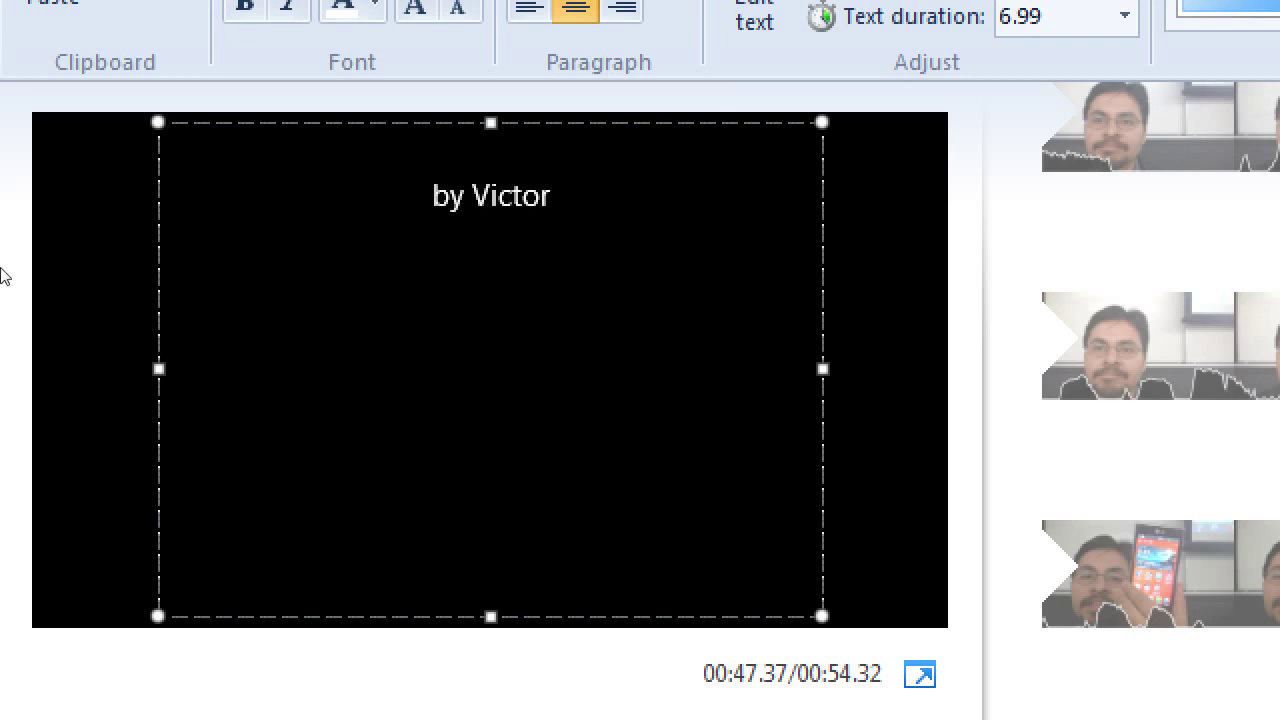
key(Return)
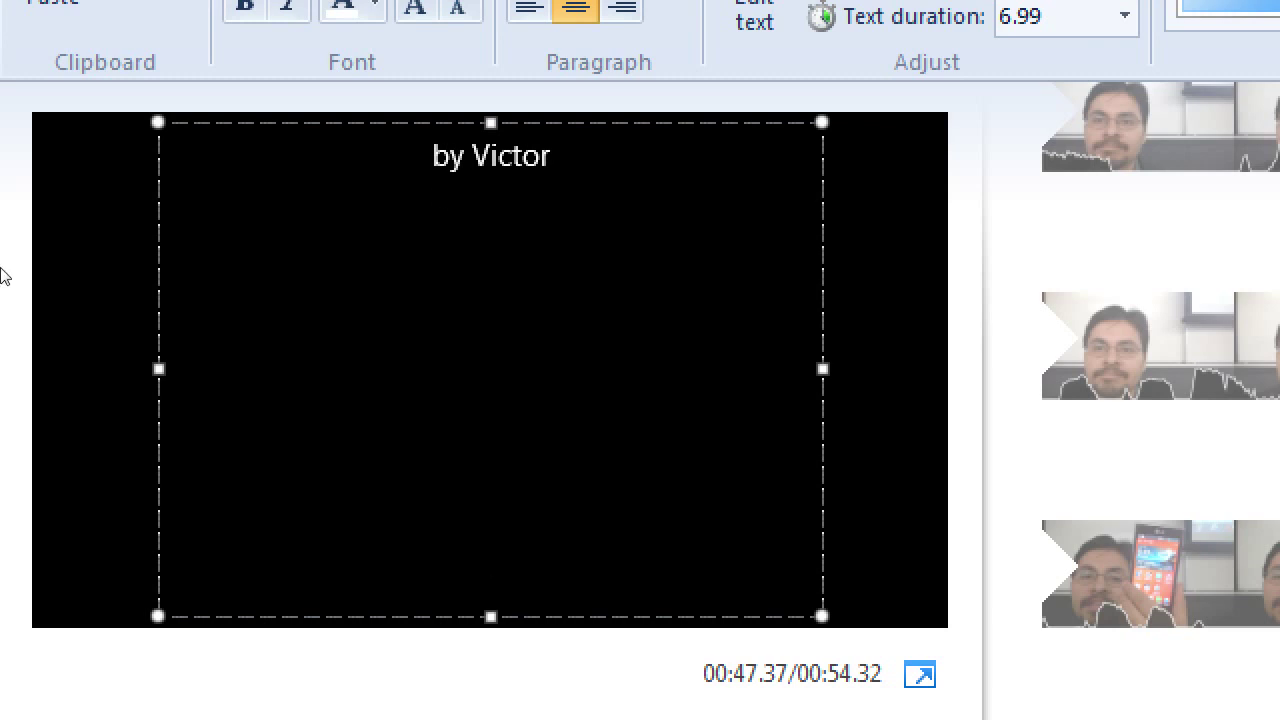
Add the author's website address as the next line of the credits text
text(vmcapmos,)
key(BackSpace)
key(BackSpace)
key(BackSpace)
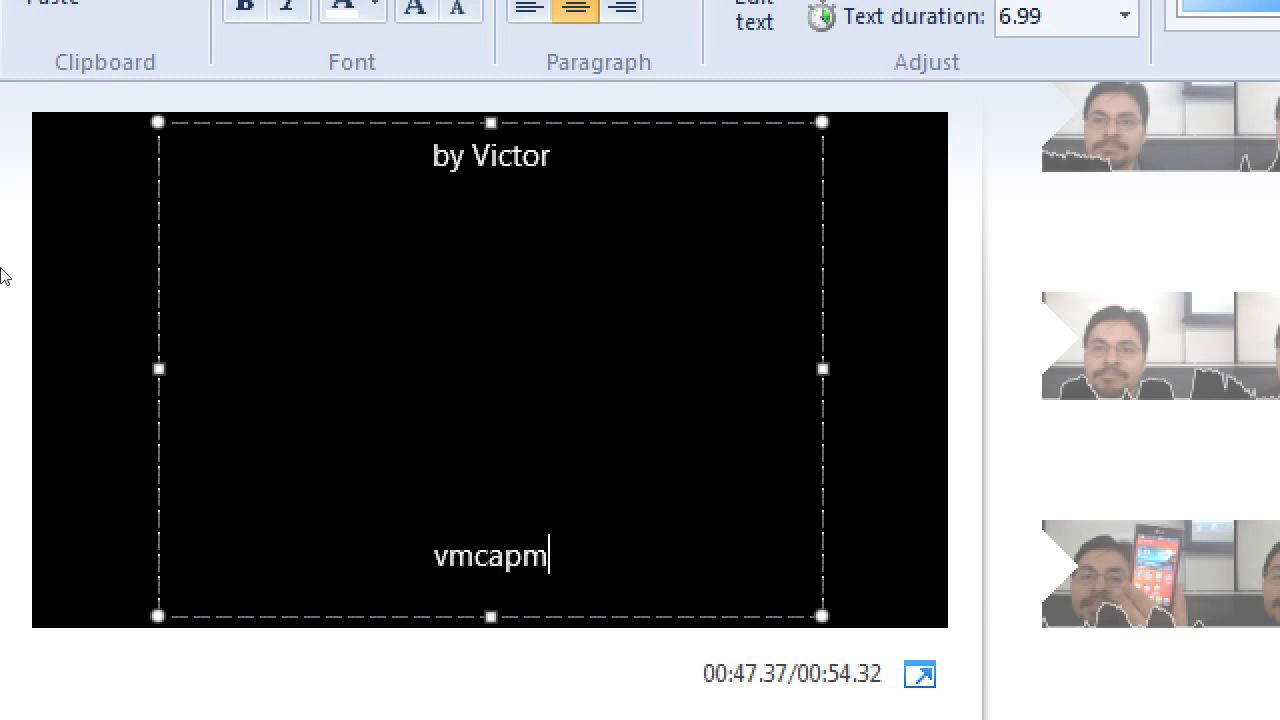
key(BackSpace)
key(BackSpace)
text(mpos.com)
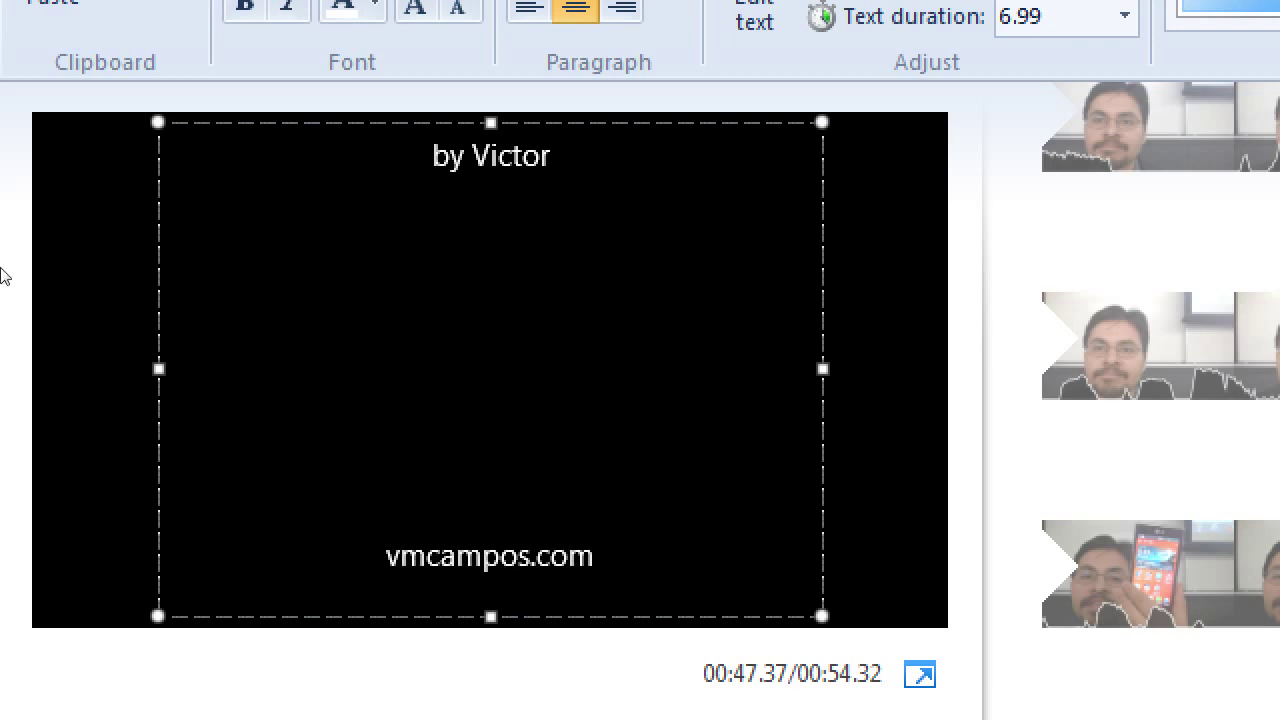
Move ten lines below the website address in the credits text and add the line "Copyright © 2015"
key(Return)
key(Return)
key(Return)
key(Return)
key(Return)
key(Return)
key(Return)
key(Return)
key(Return)
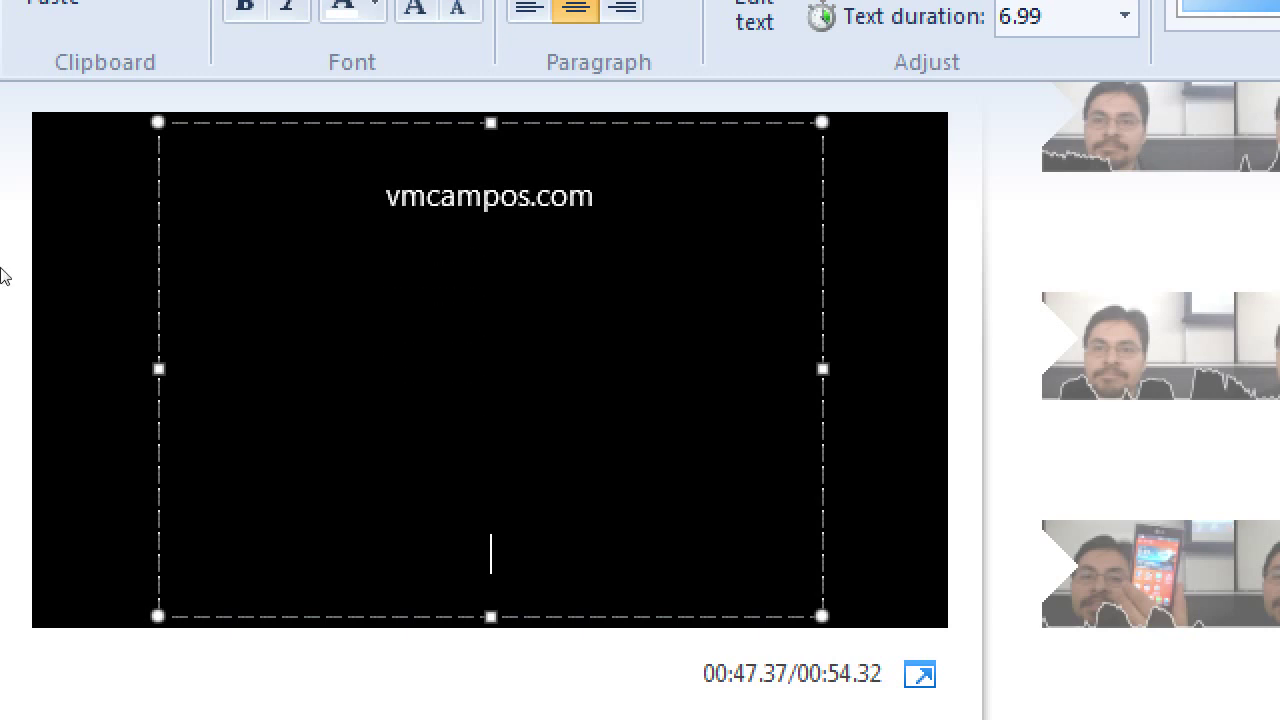
key(Return)
text(Copyright )
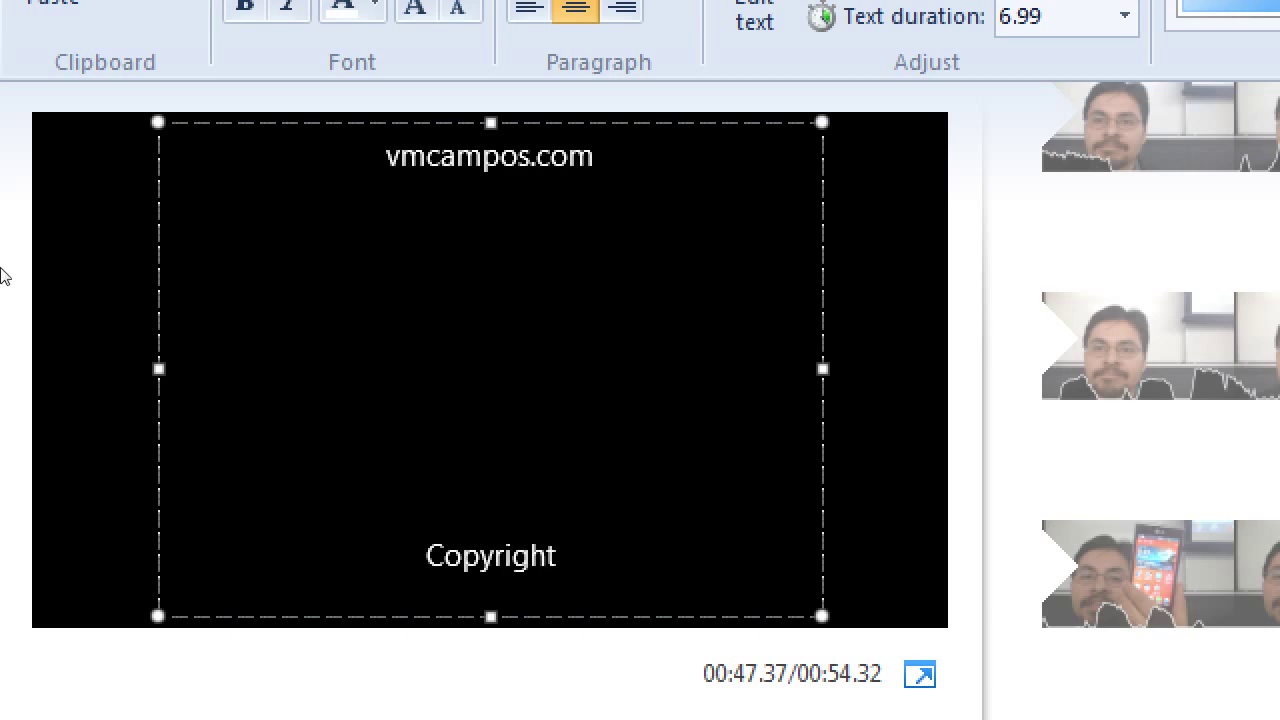
text(© 2015)
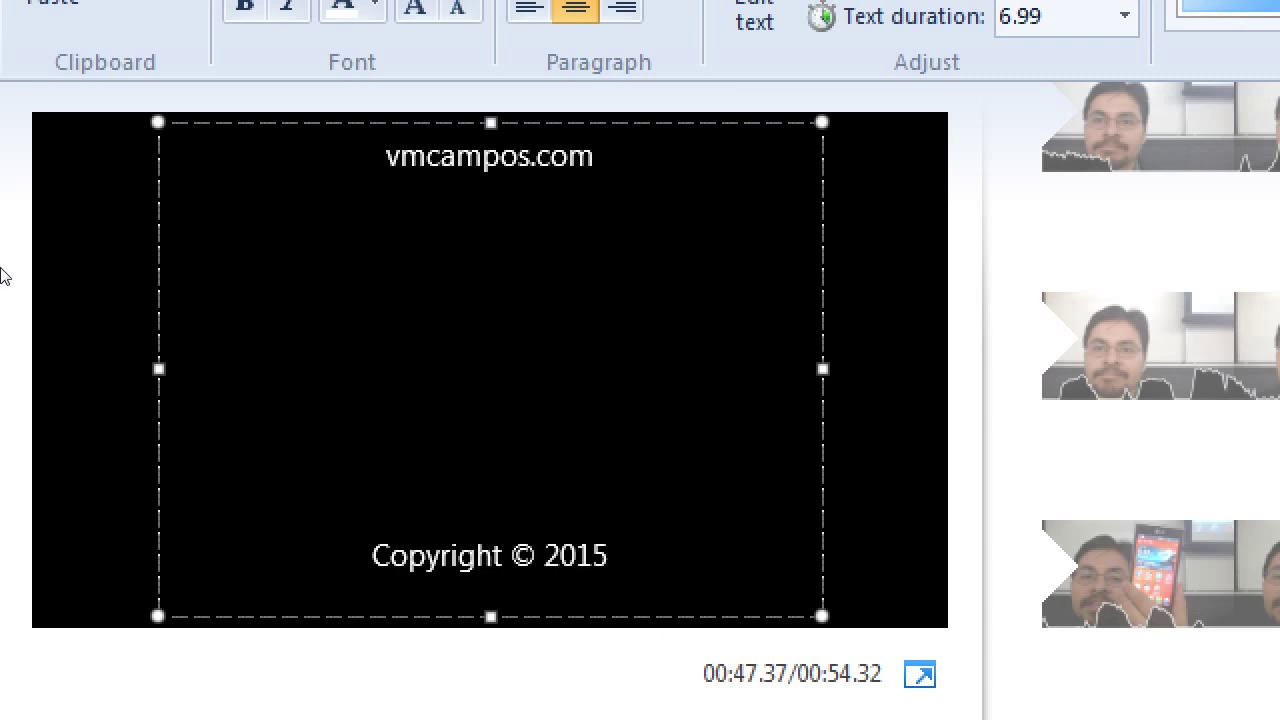
Remove "© 2015" from the copyright line, practise entering the © symbol, and complete the line again as "Copyright © 2015"
key(BackSpace)
key(BackSpace)
key(BackSpace)
key(BackSpace)
key(BackSpace)
key(BackSpace)
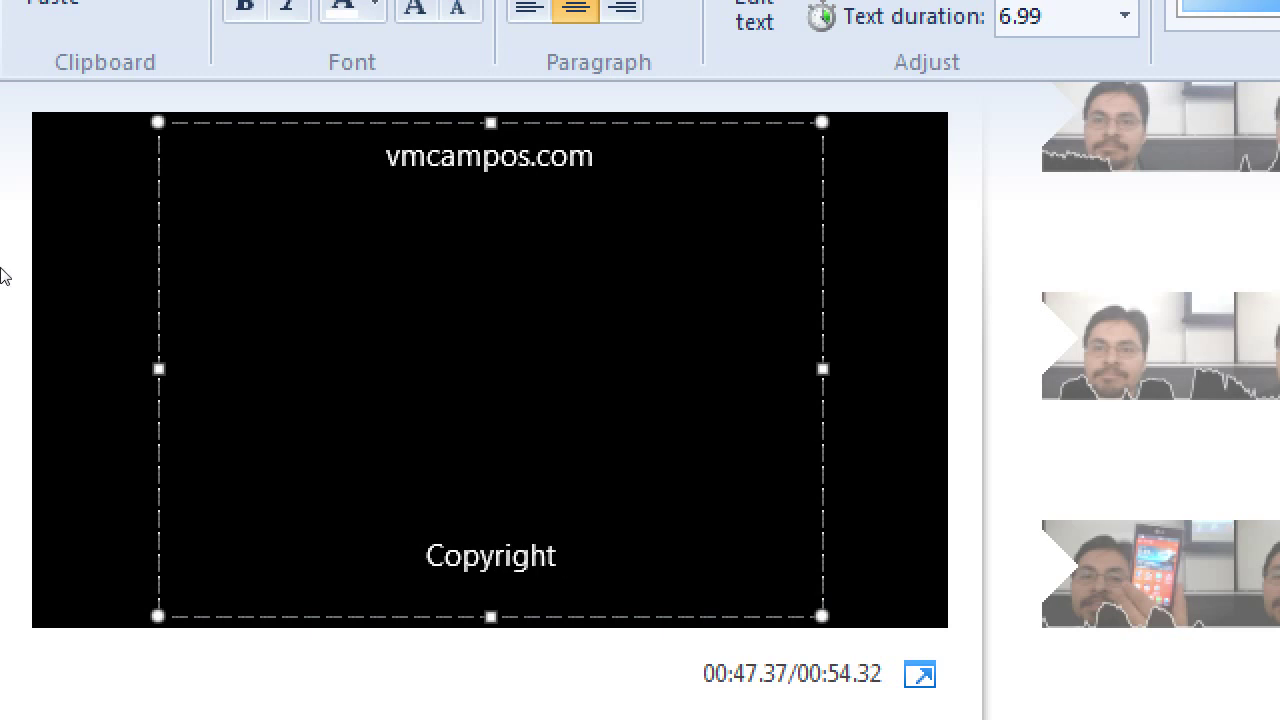
text(©)
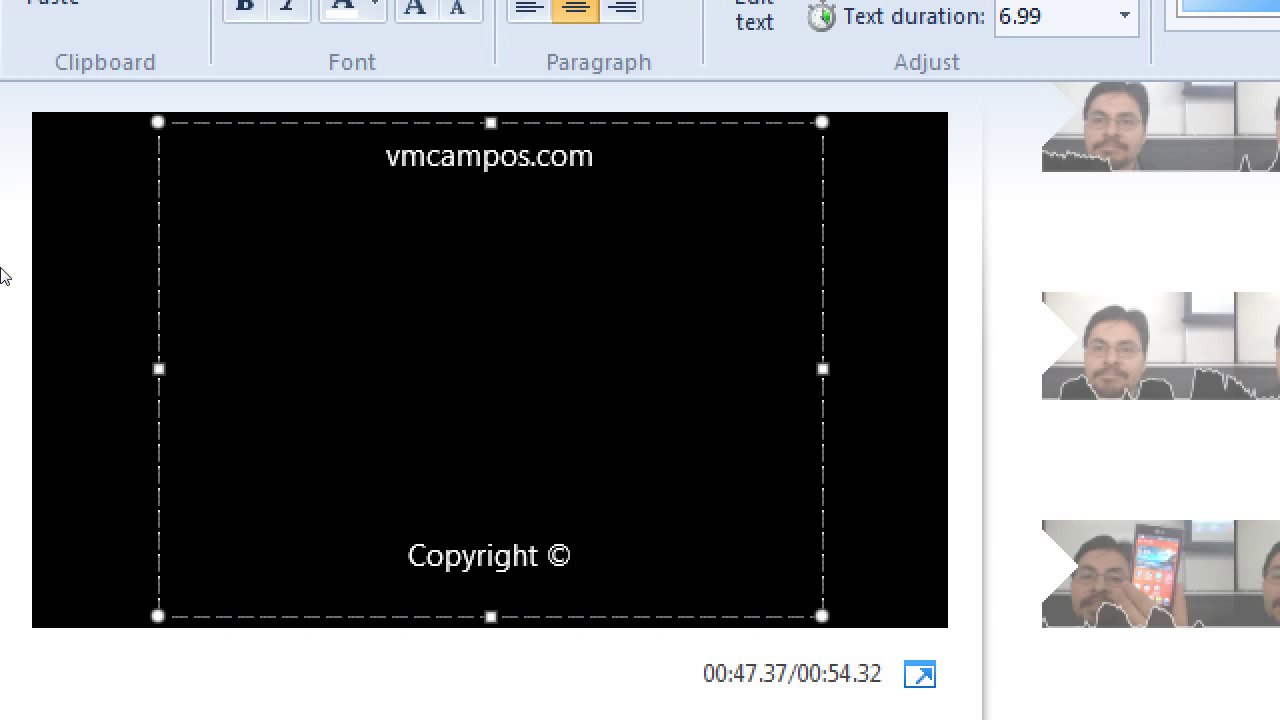
key(BackSpace)
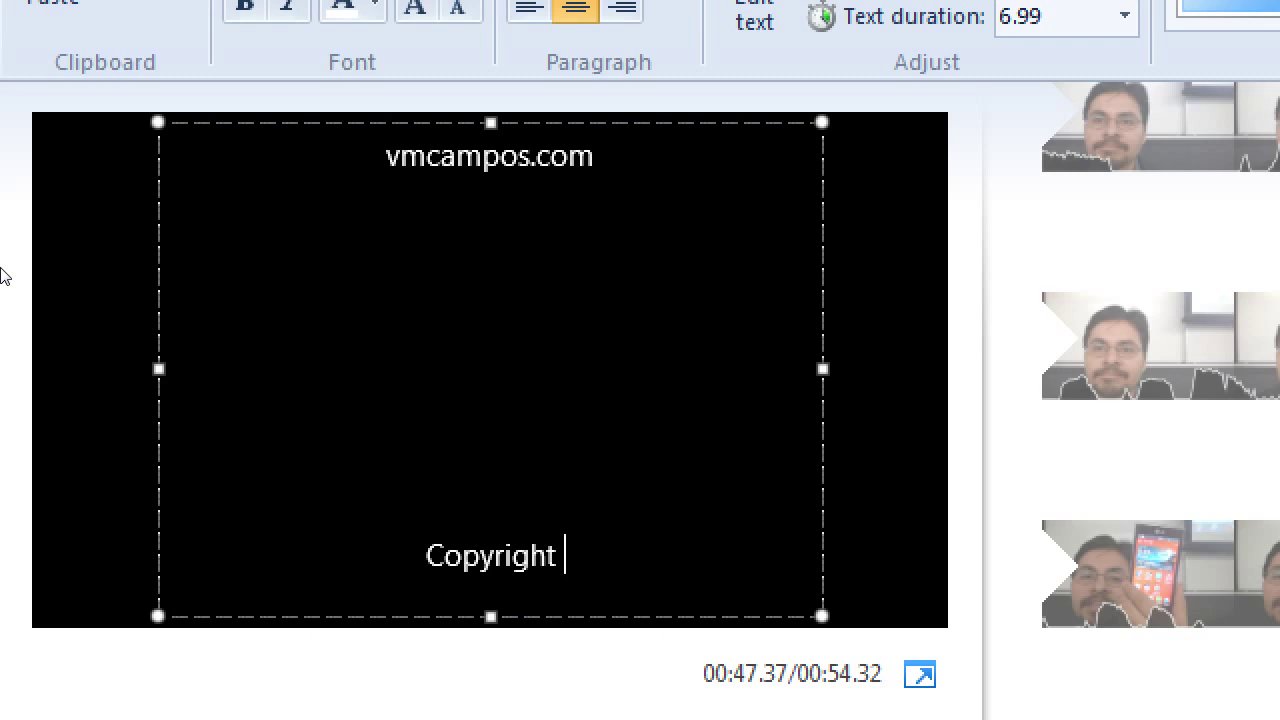
text(©)
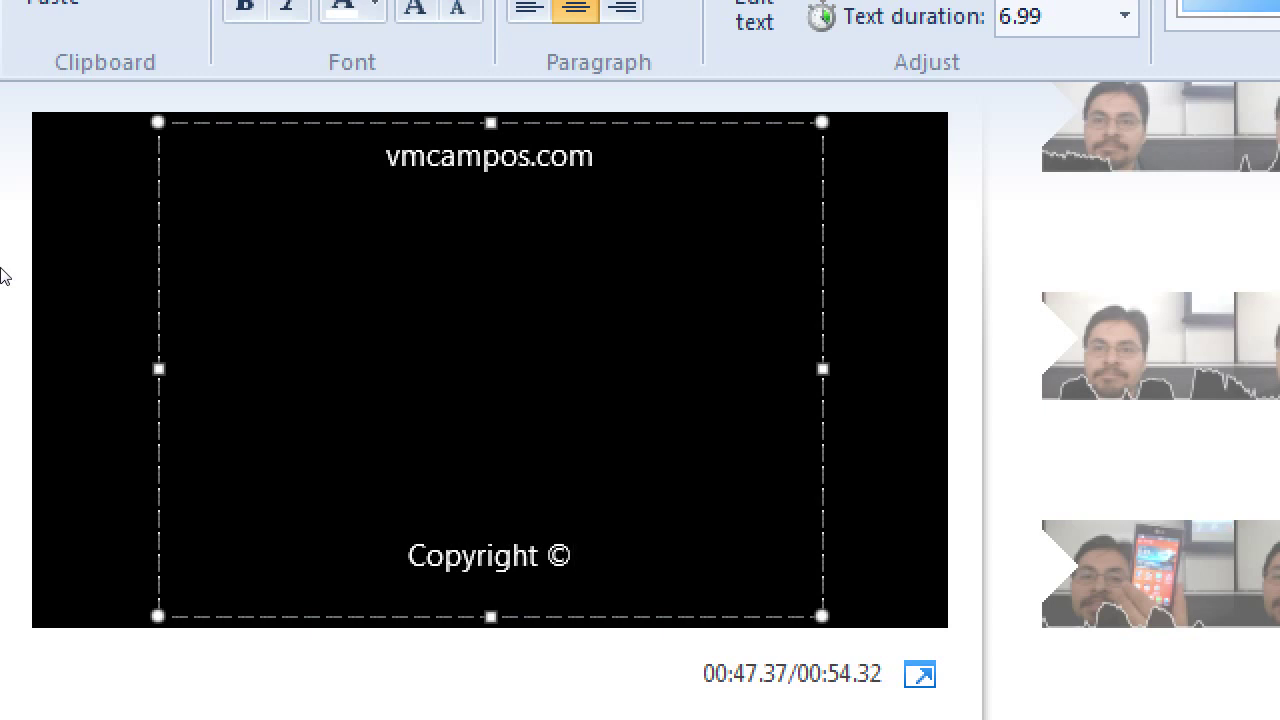
key(BackSpace)
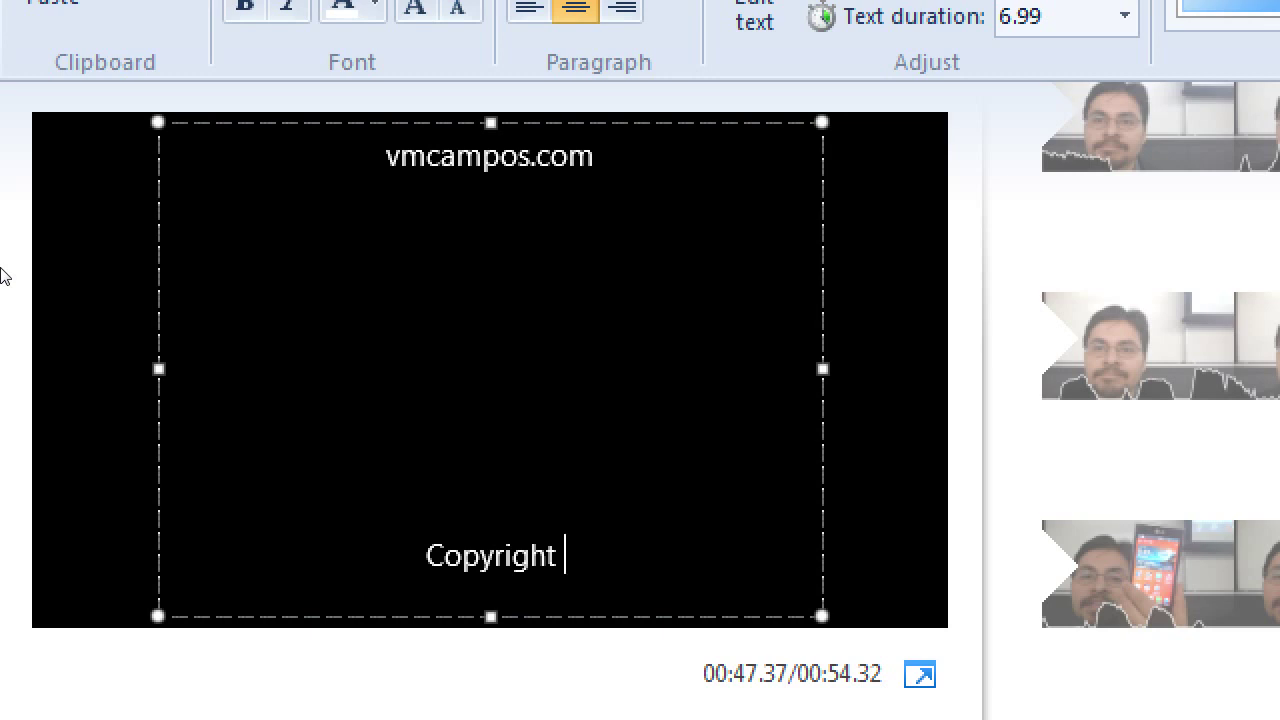
text(©)
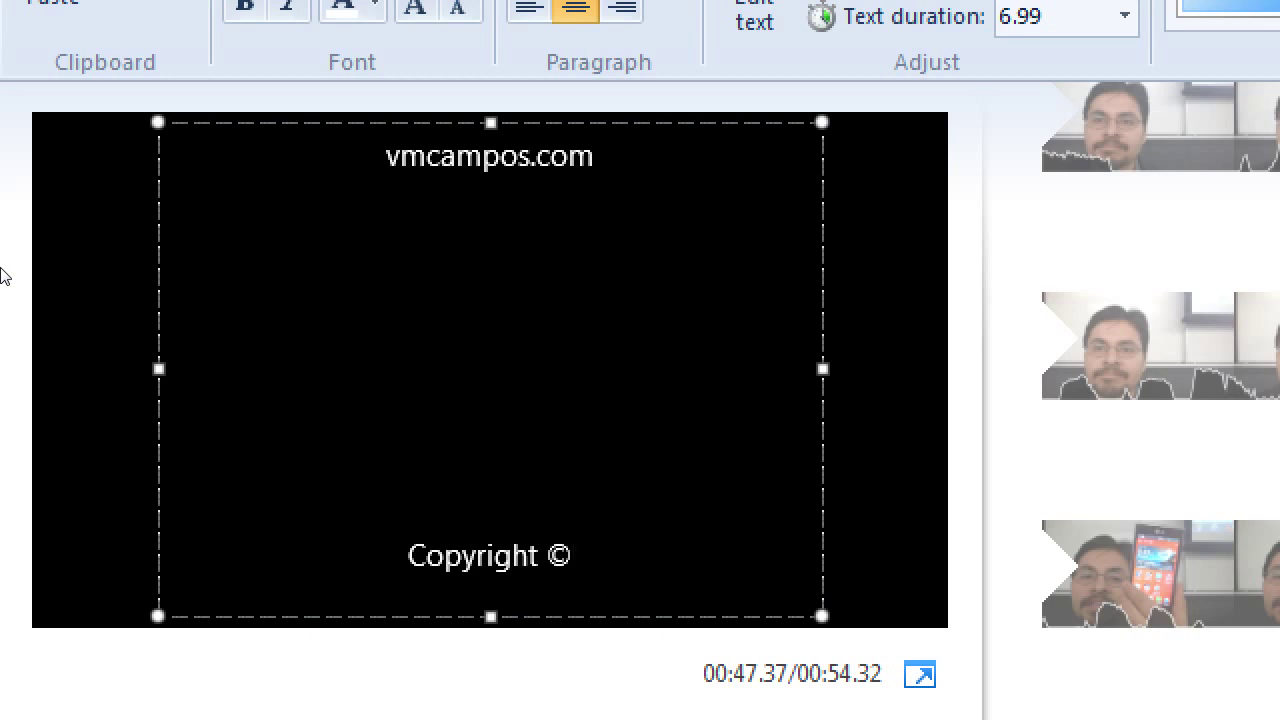
text( 2015)
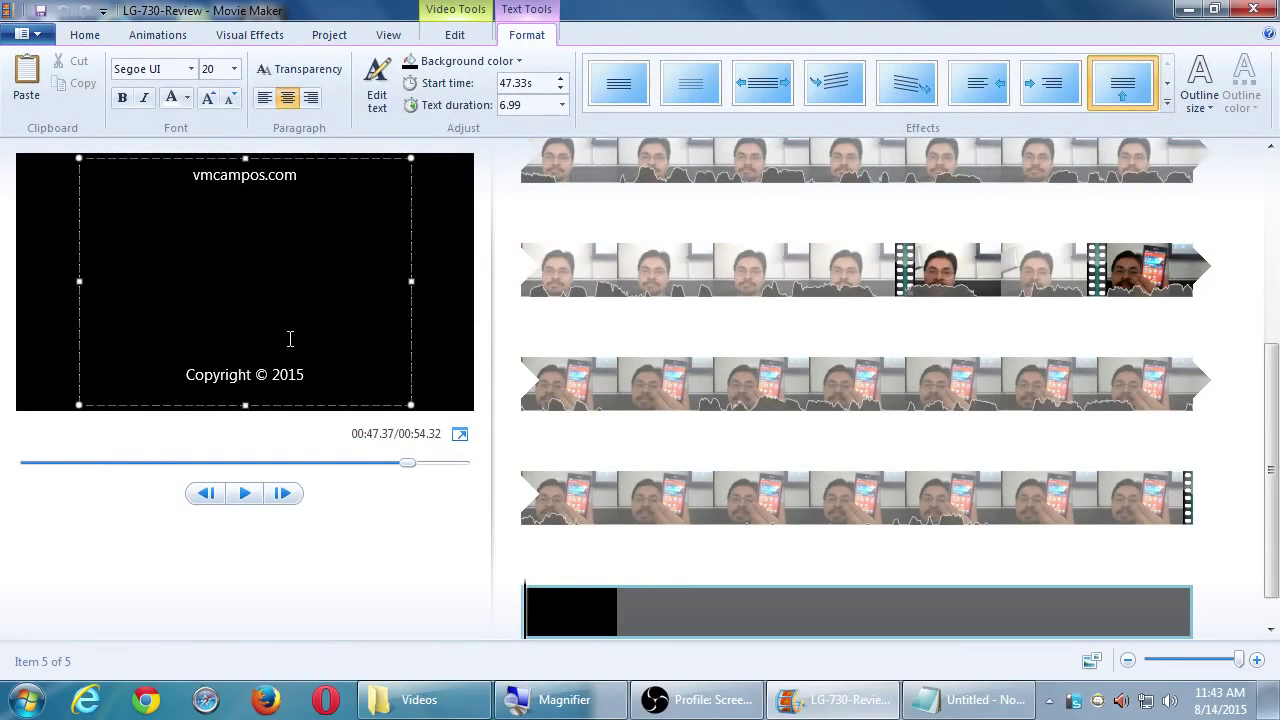
Play the end of the movie from the last video piece to preview the scrolling credits
click(246, 495)
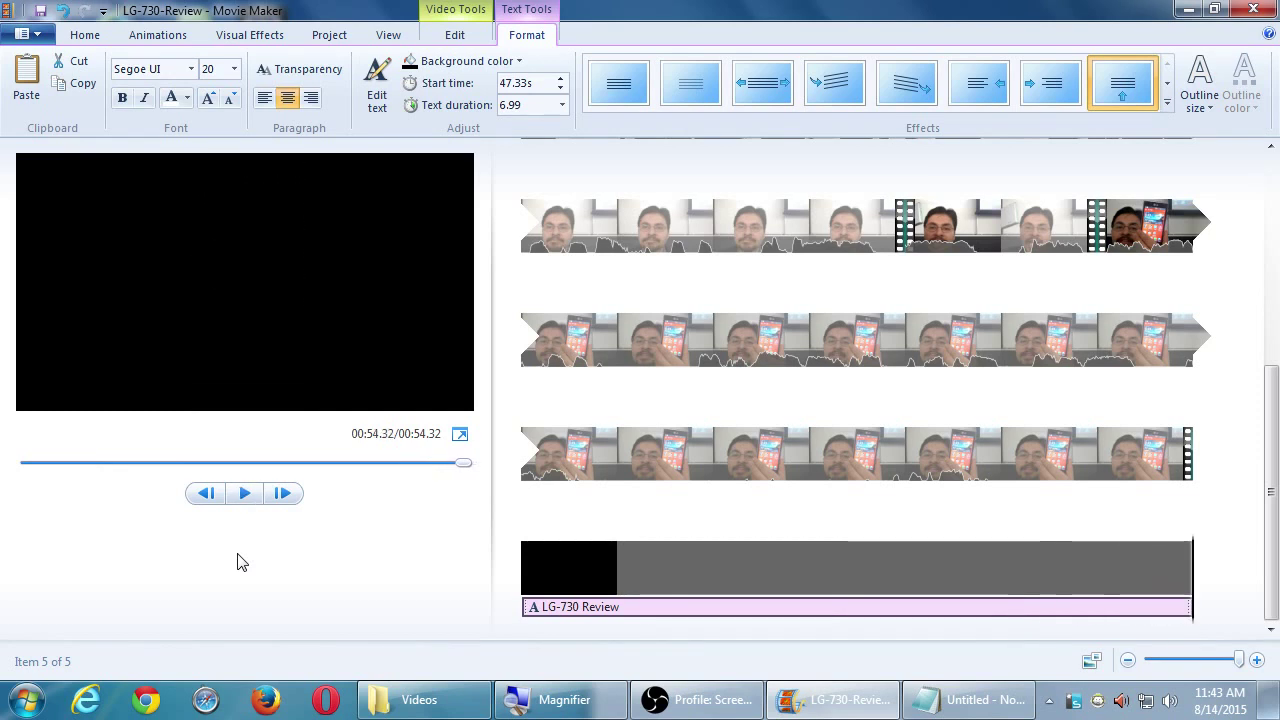
click(240, 494)
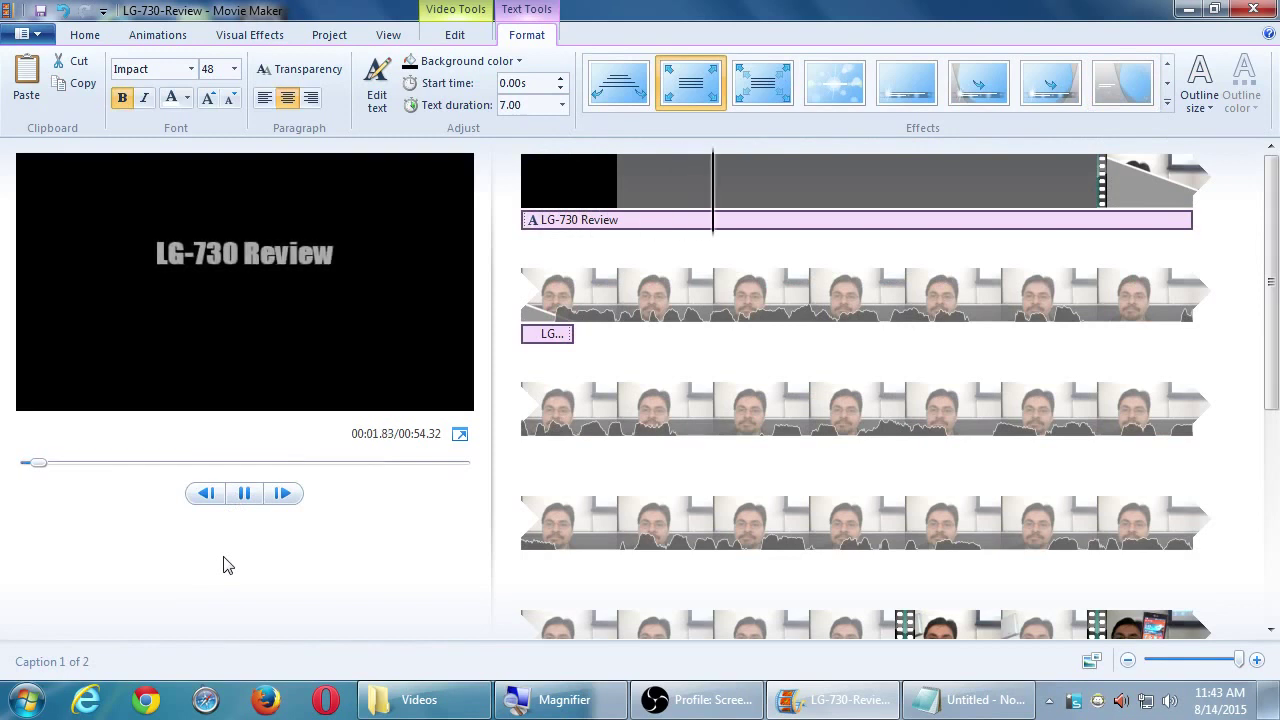
key(space)
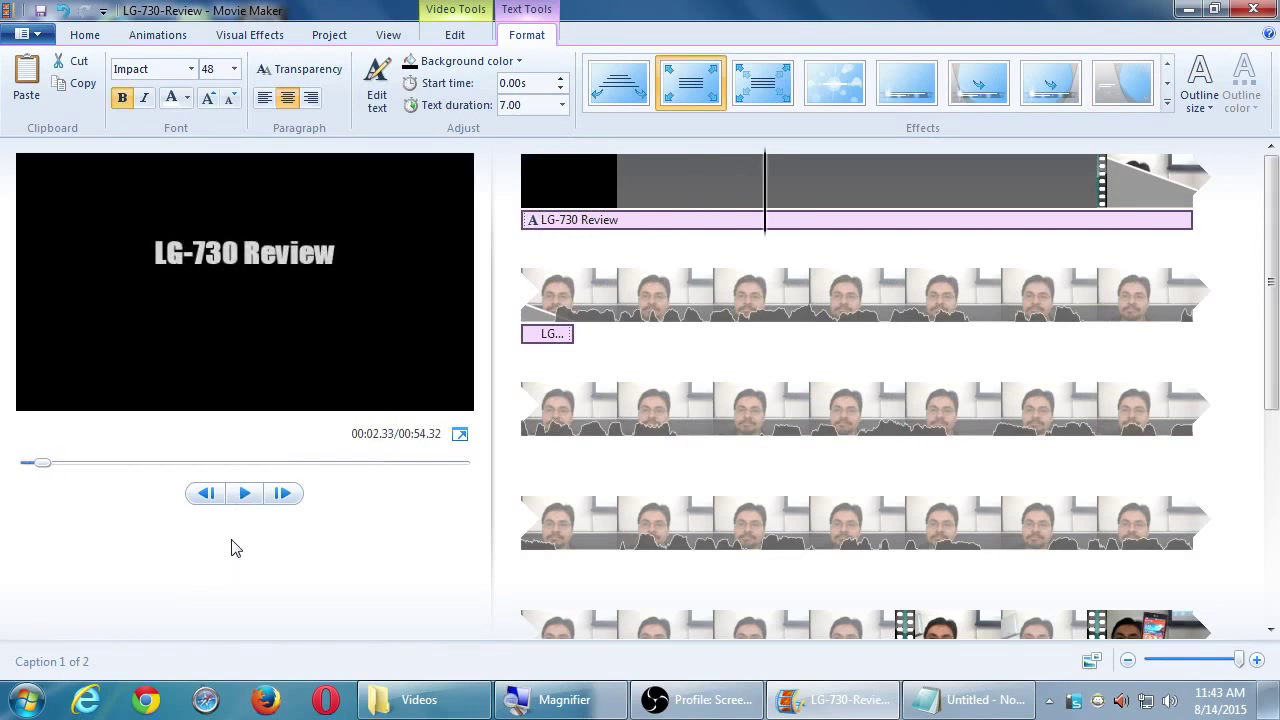
click(1272, 610)
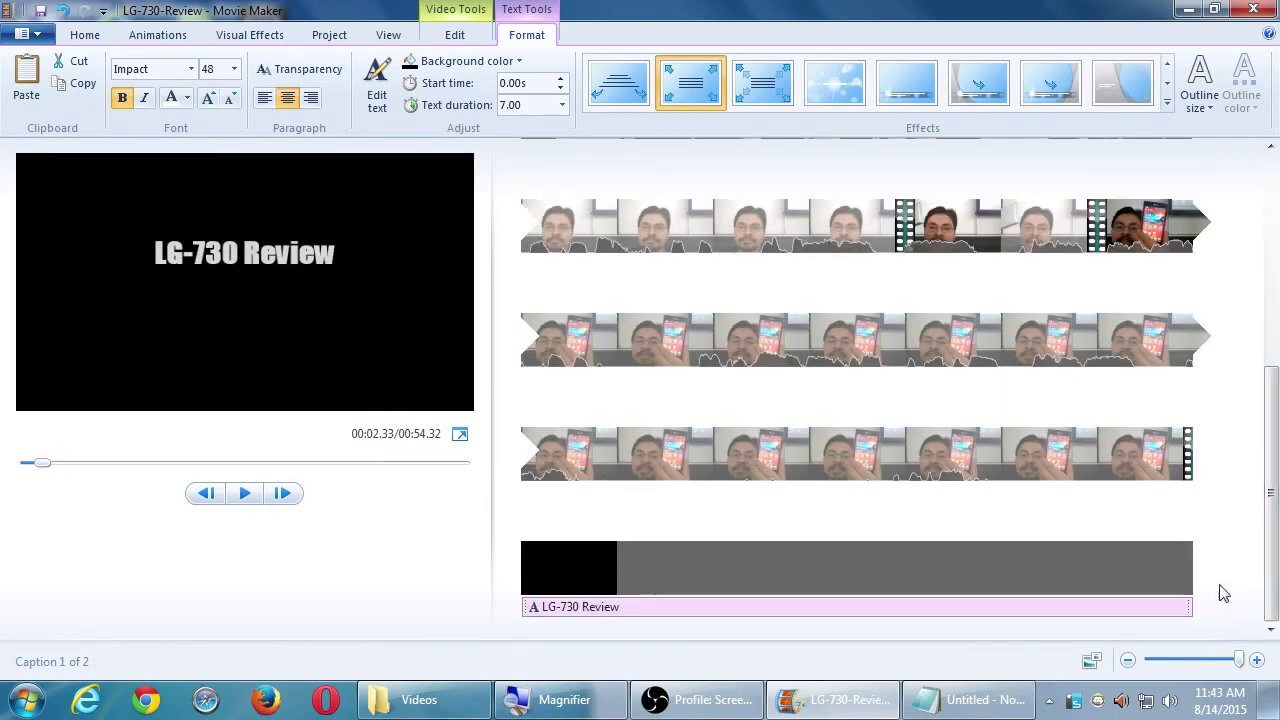
click(864, 460)
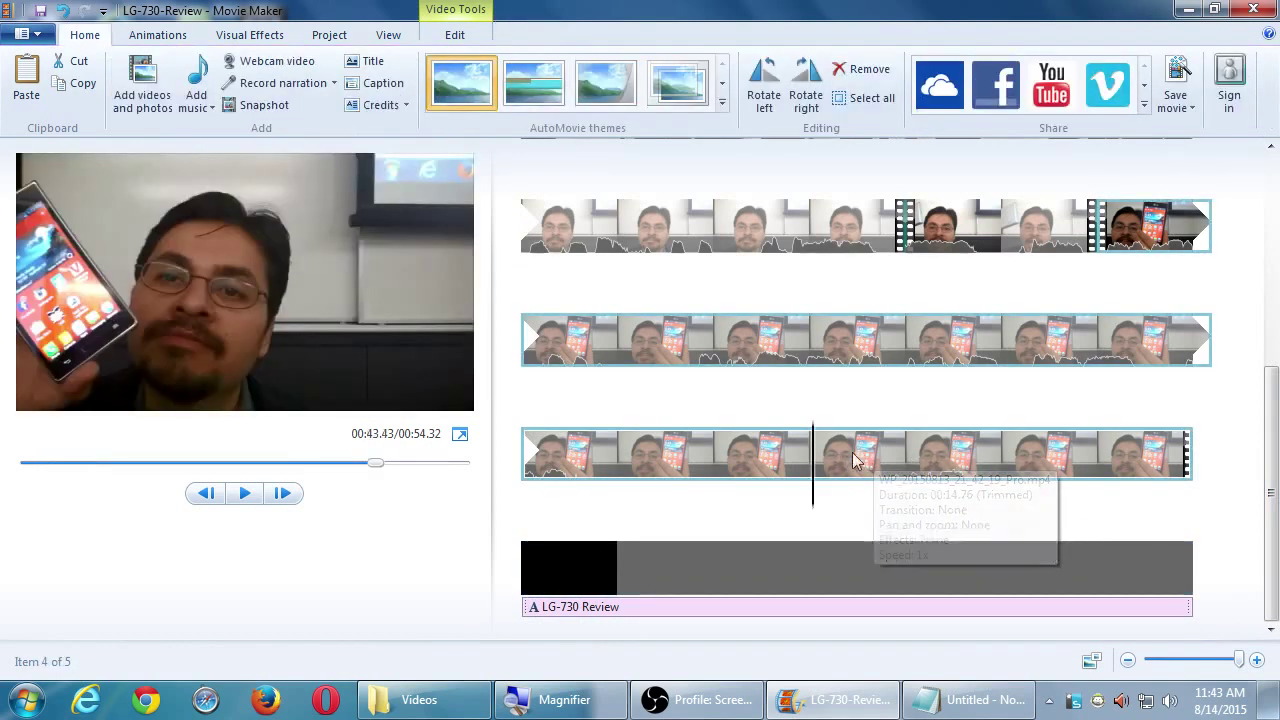
key(space)
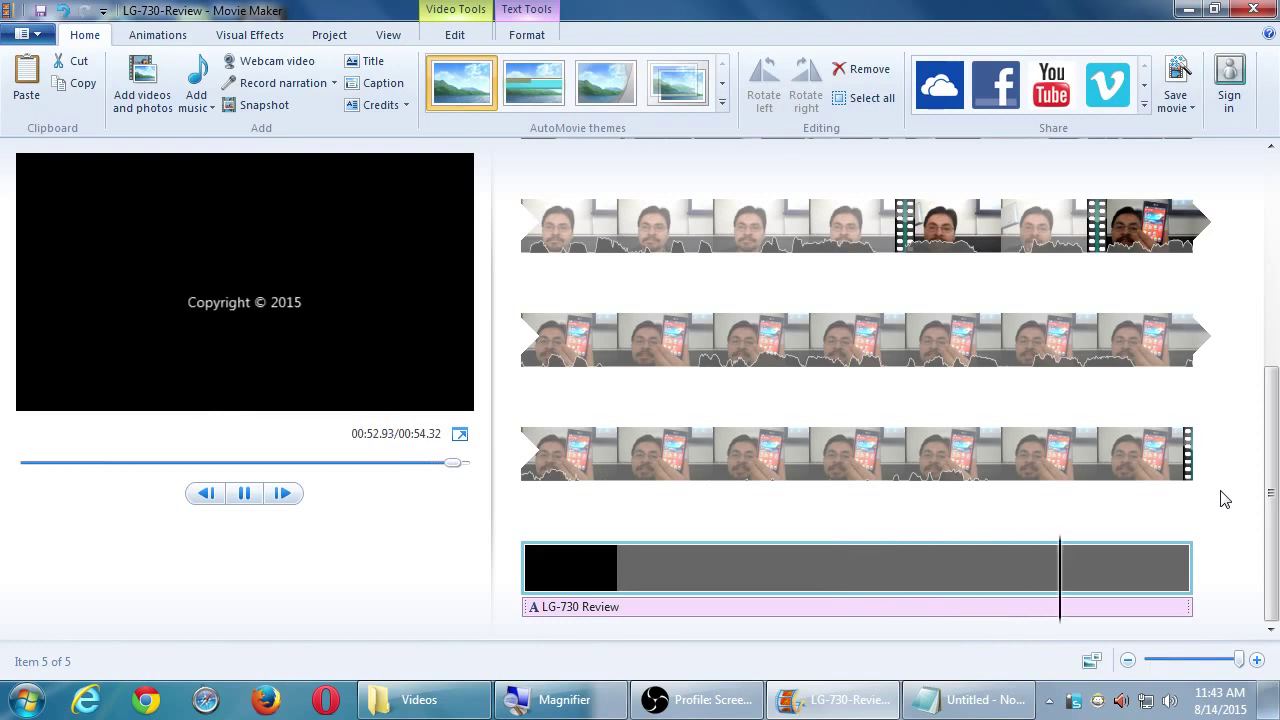
key(space)
Try a text duration of 10.00 seconds for the credits text and undo the change
click(855, 220)
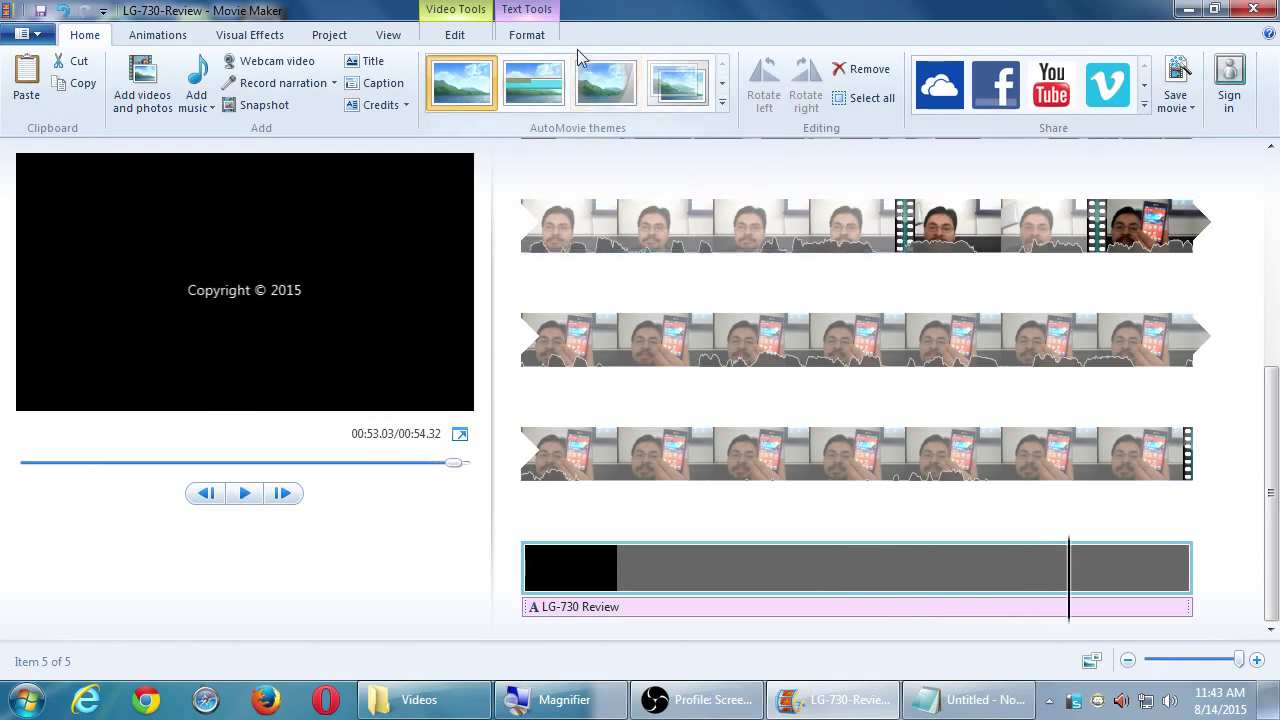
click(541, 20)
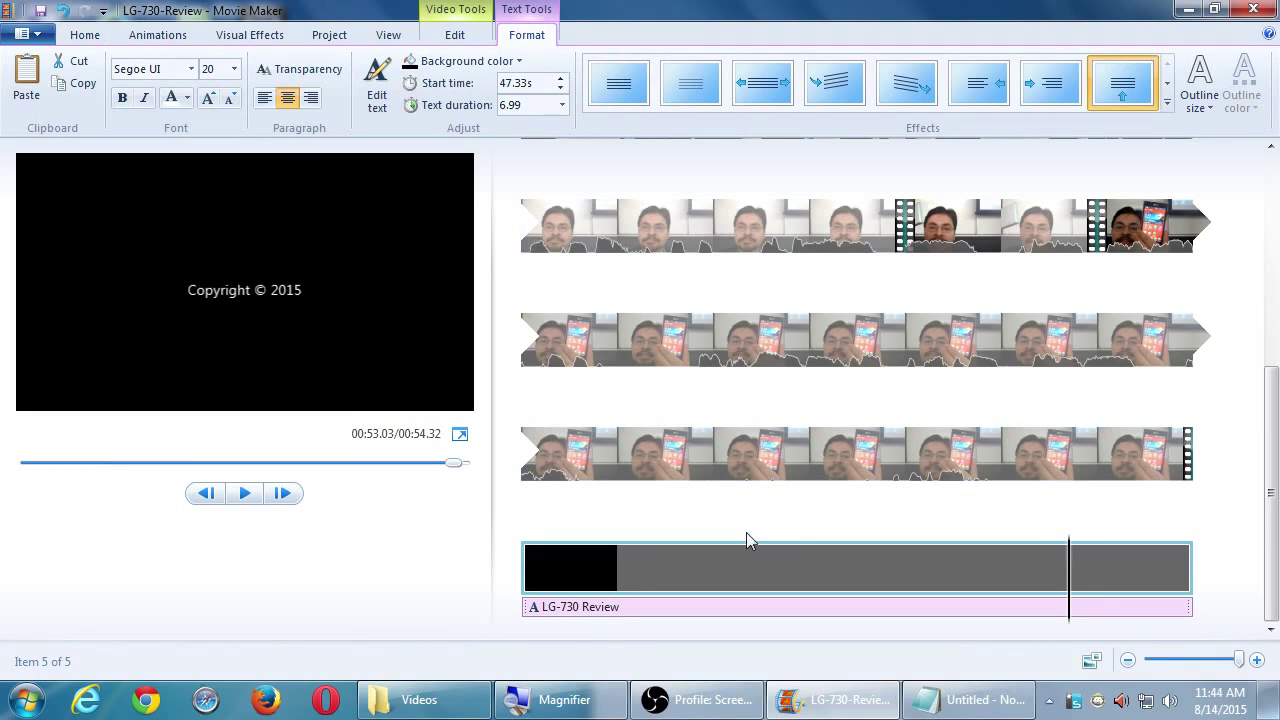
click(562, 105)
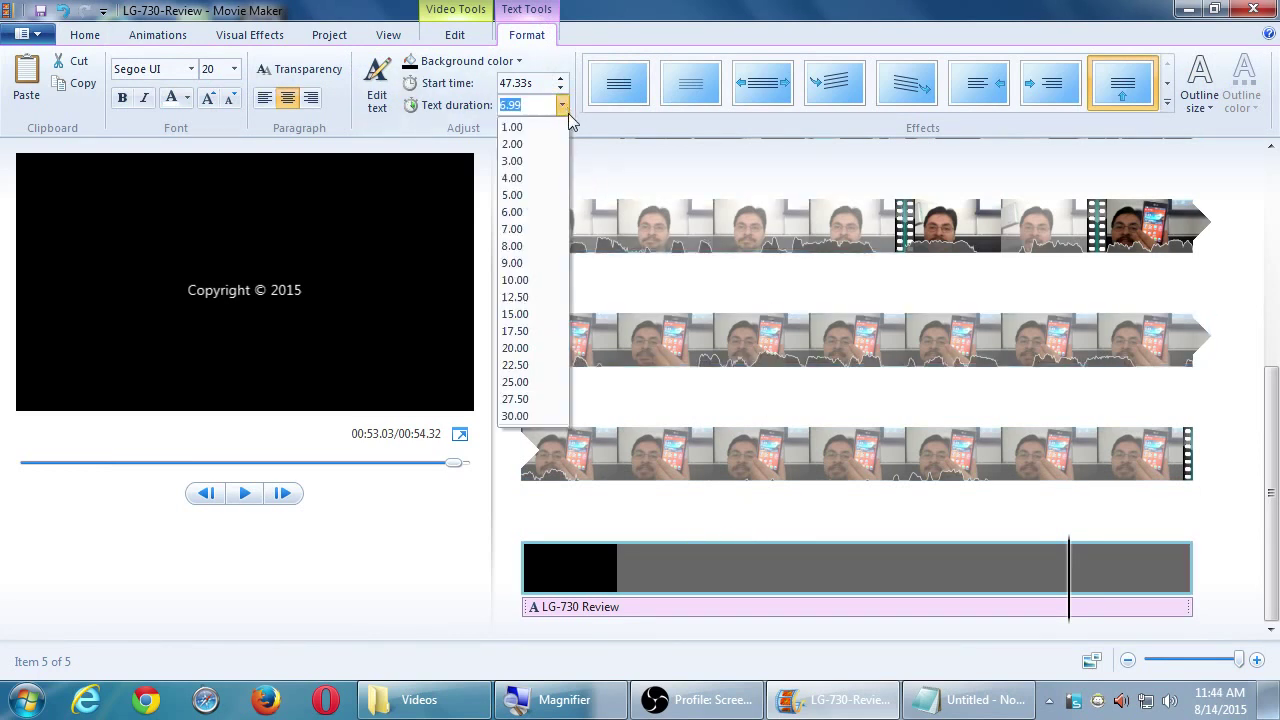
click(530, 283)
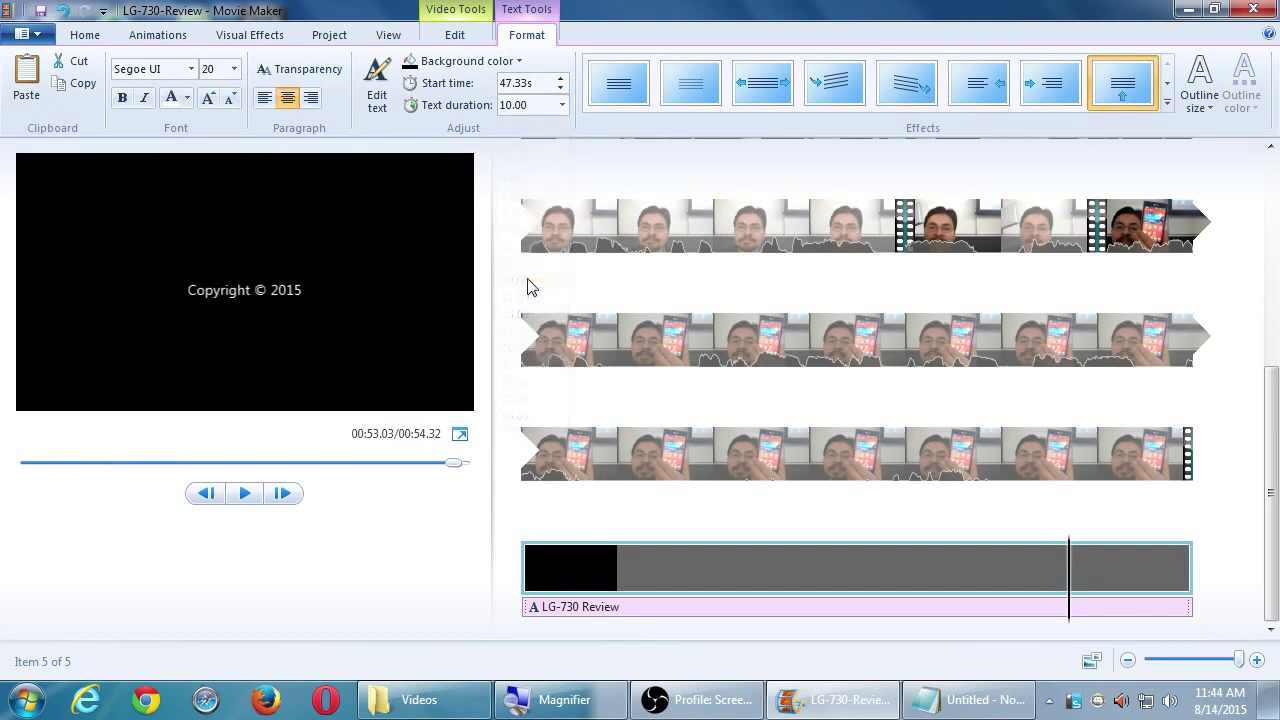
click(462, 36)
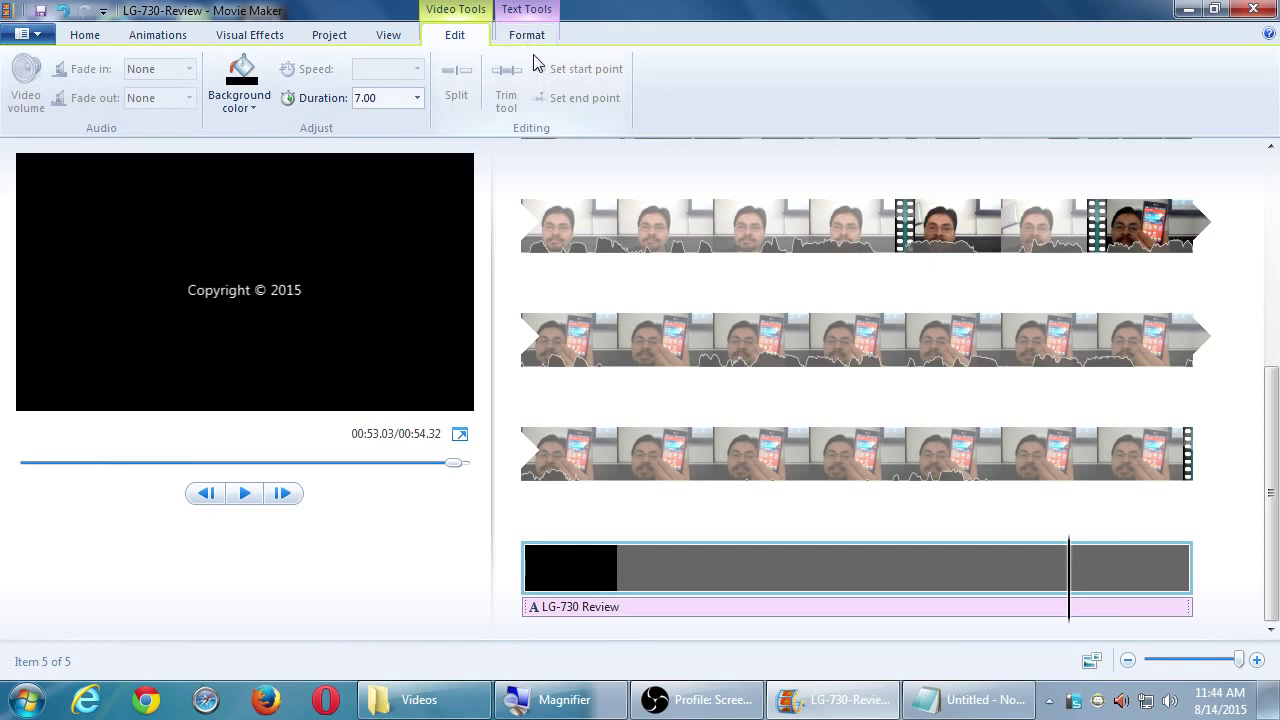
key(ctrl+z)
Try a duration of 9.00 seconds for the credits screen, play it, and undo the change
click(528, 36)
click(455, 35)
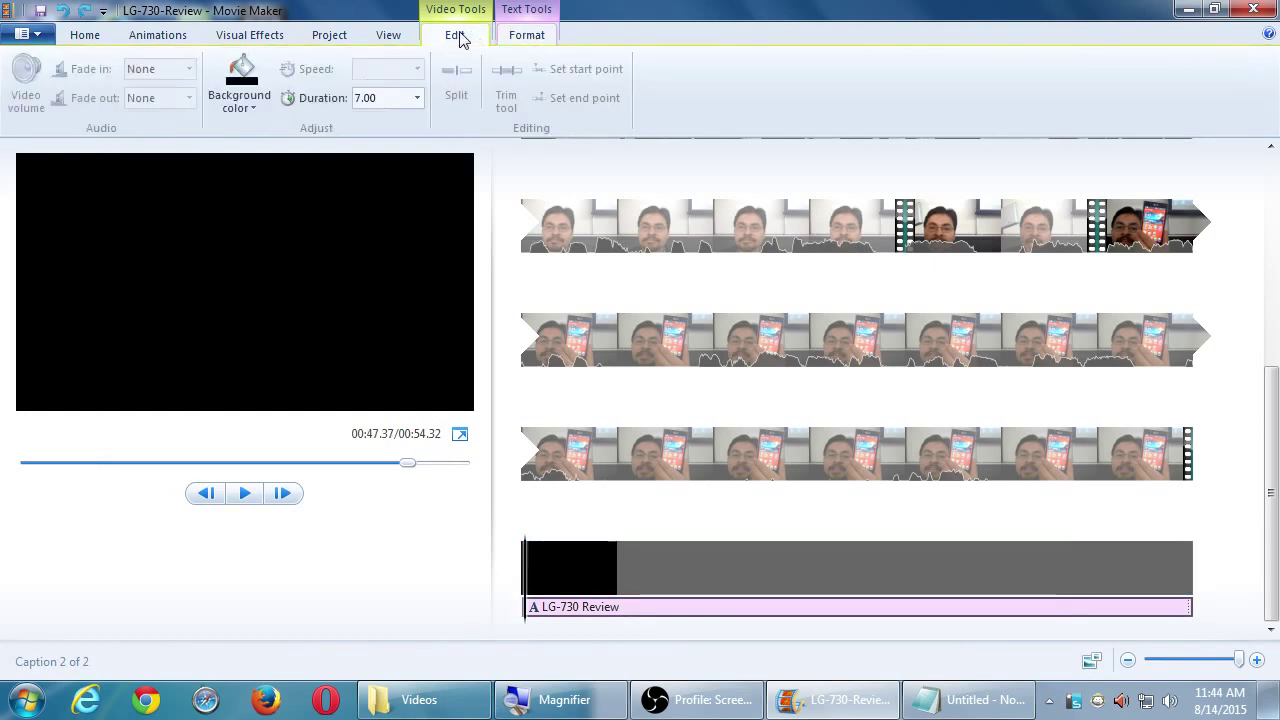
click(417, 97)
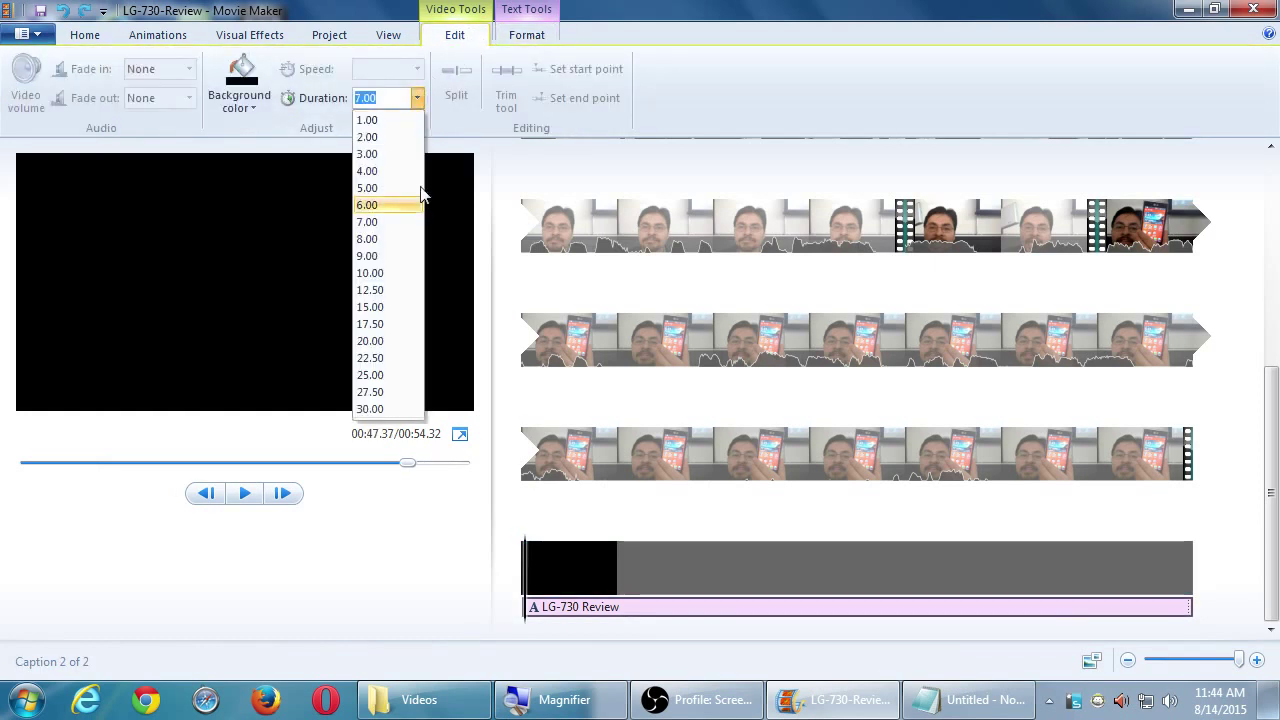
click(385, 256)
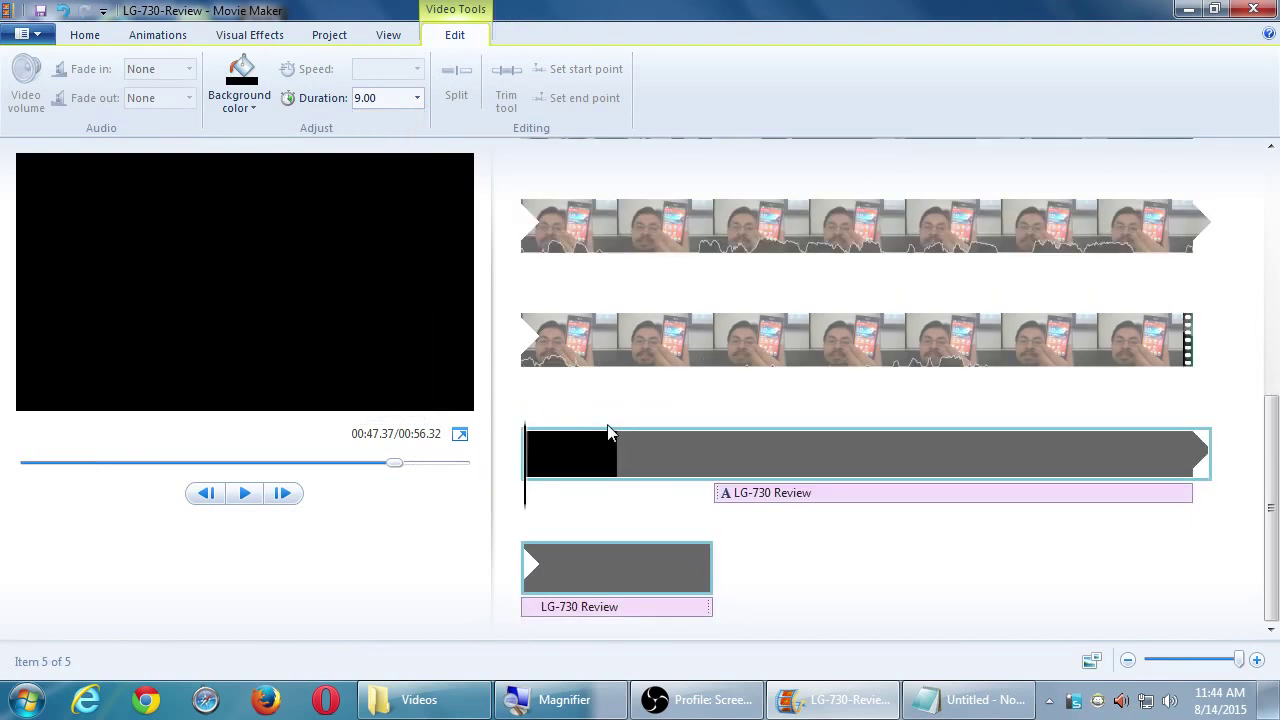
click(1015, 345)
key(space)
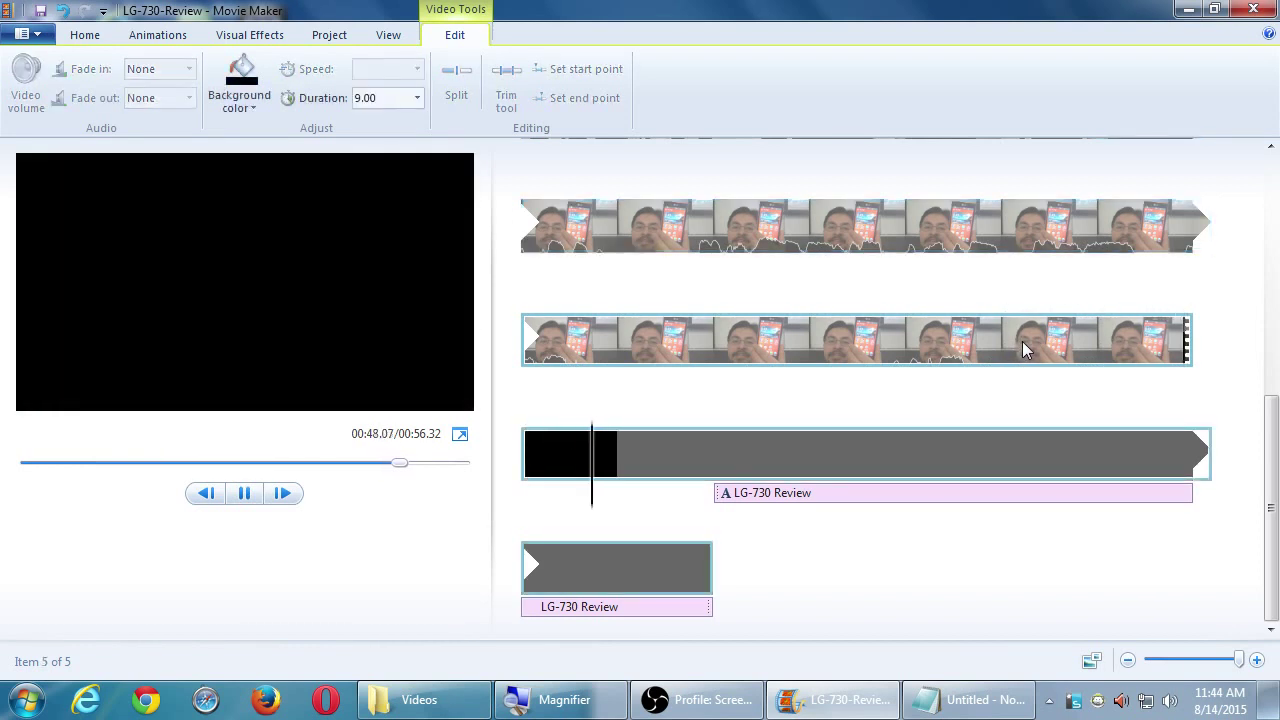
key(ctrl+z)
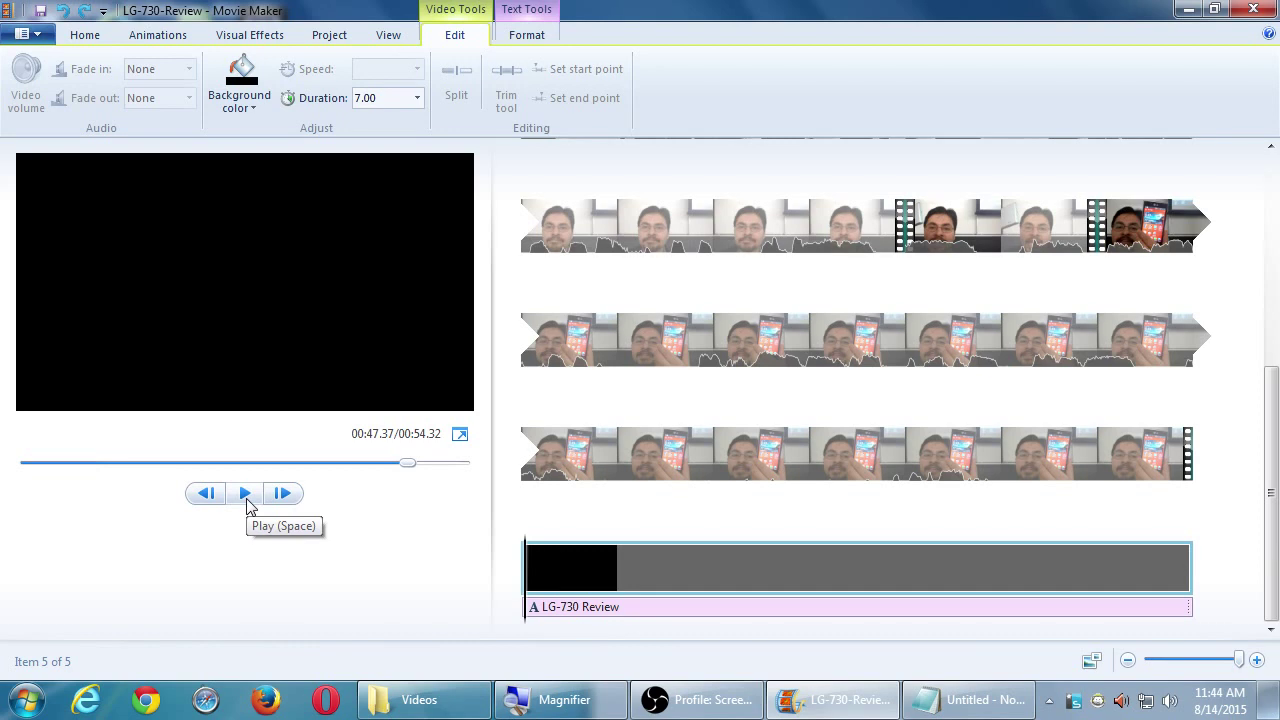
Play the last video piece from two different points and pause where the back of the phone is shown
click(705, 345)
key(space)
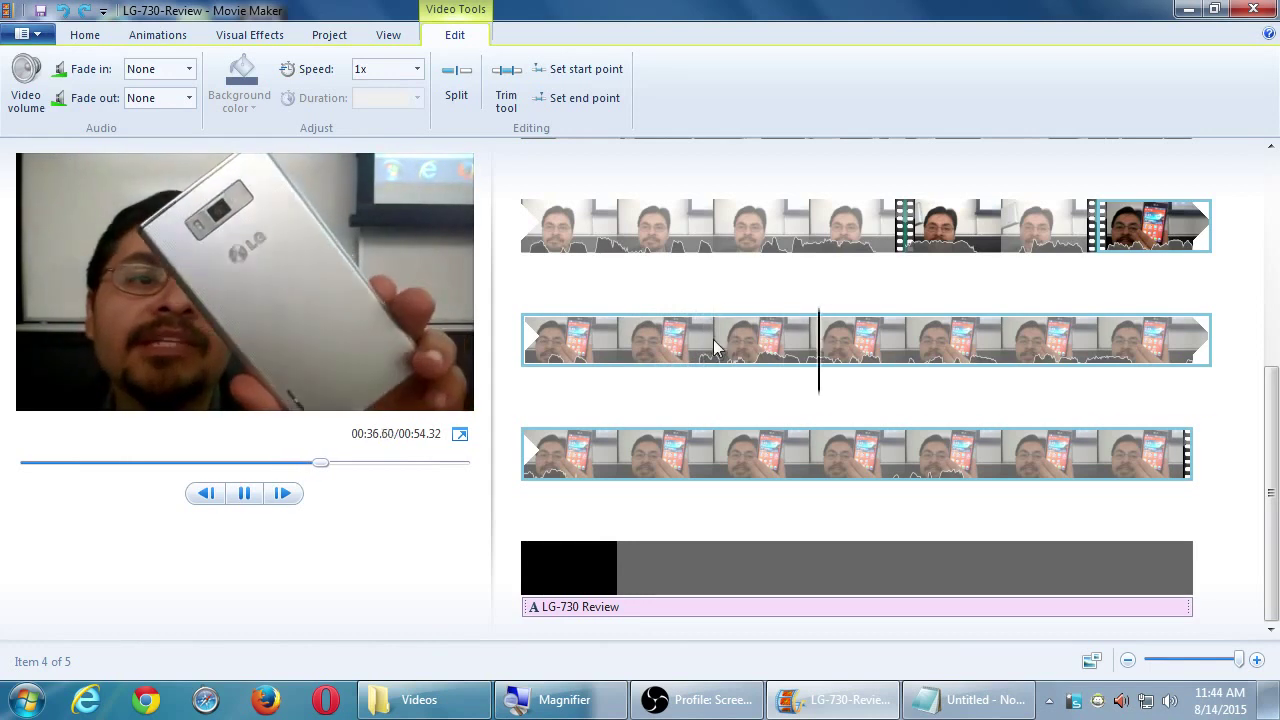
key(space)
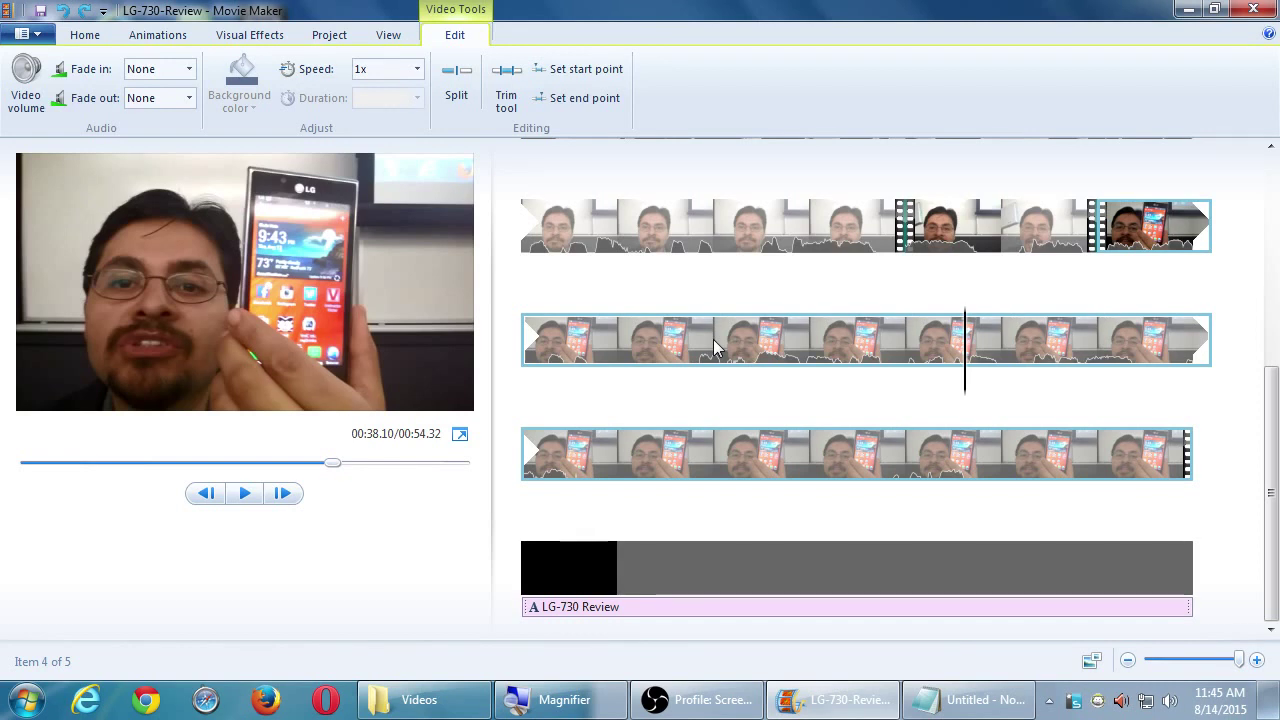
click(562, 345)
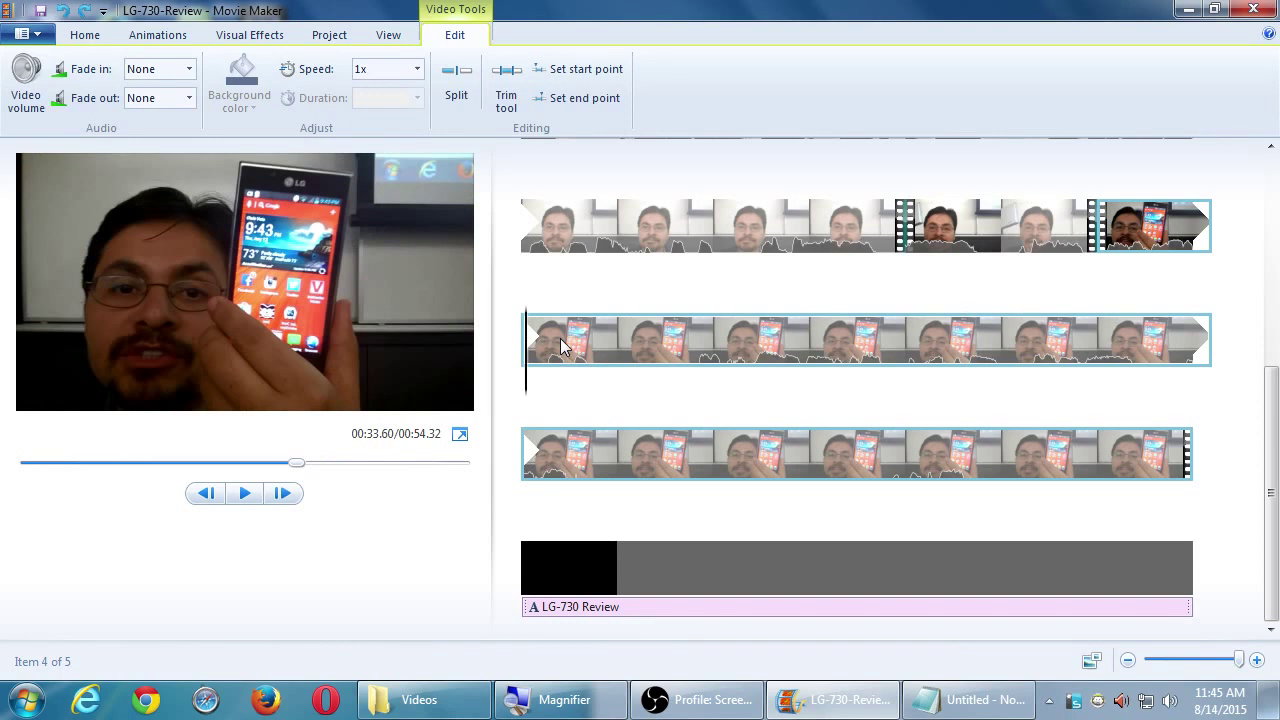
key(space)
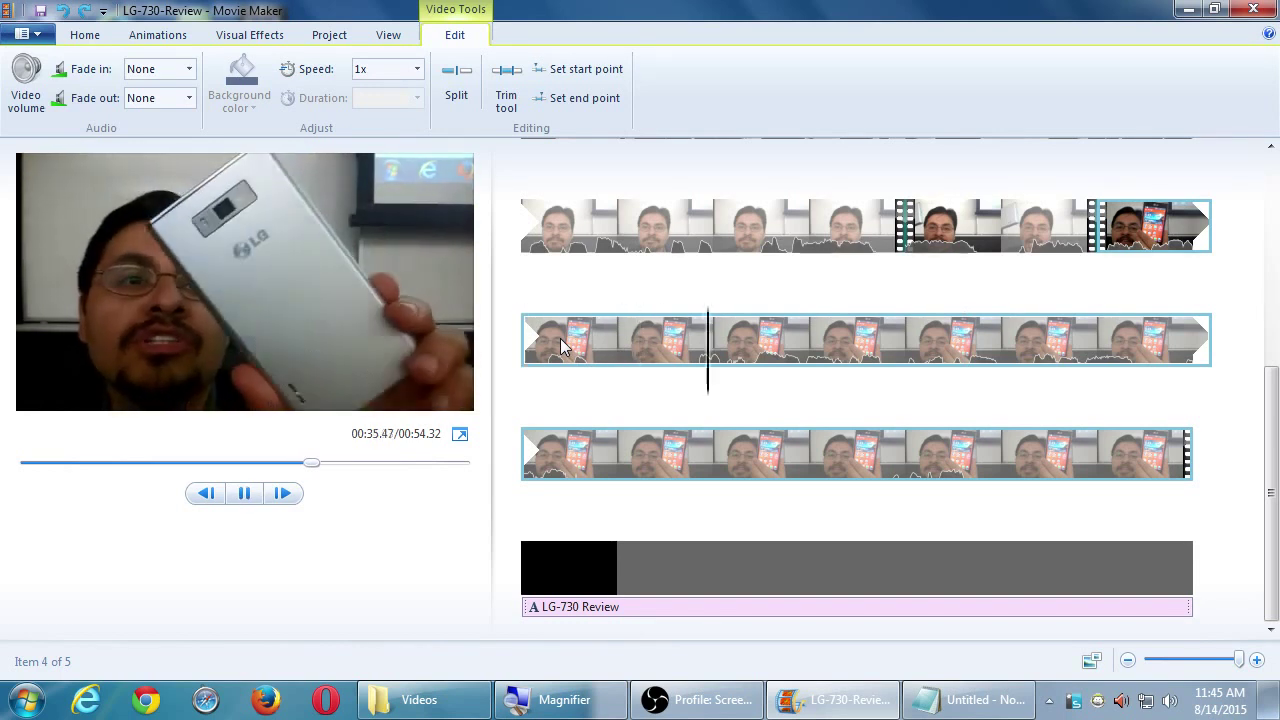
key(space)
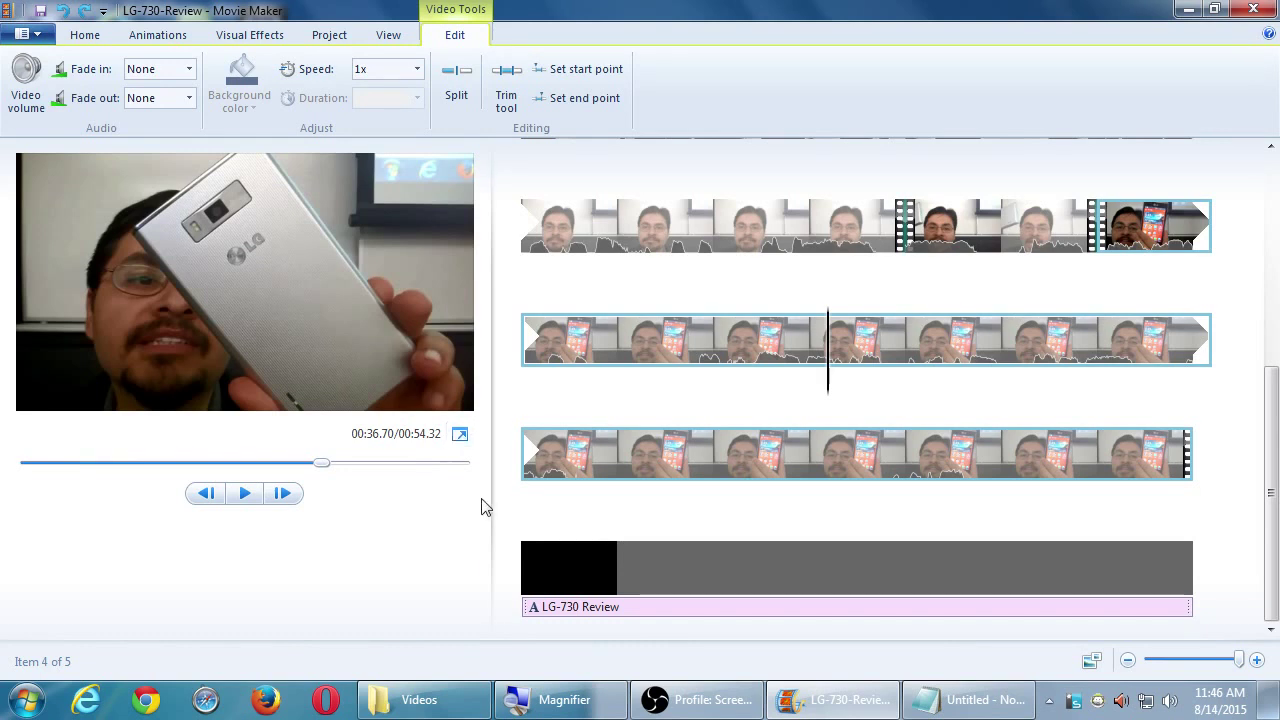
Preview the movie full screen briefly, return to the editor, rewind to the beginning and play the whole movie full screen
click(474, 435)
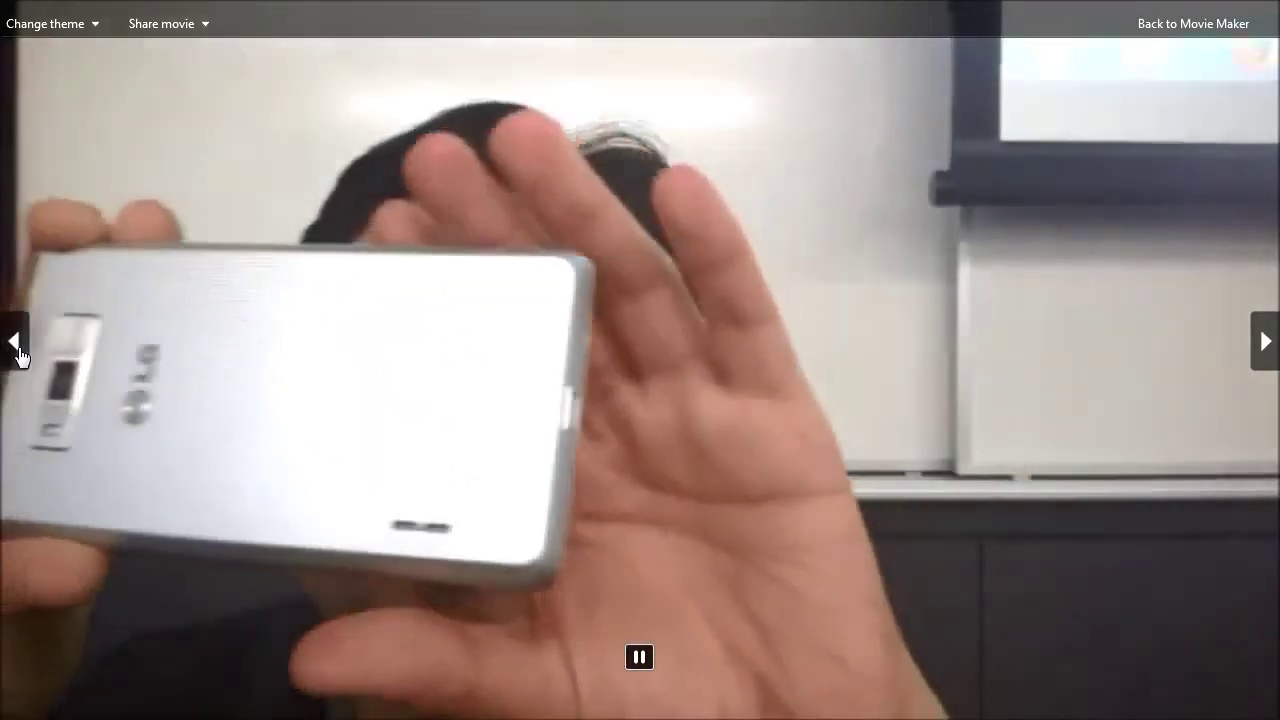
key(Escape)
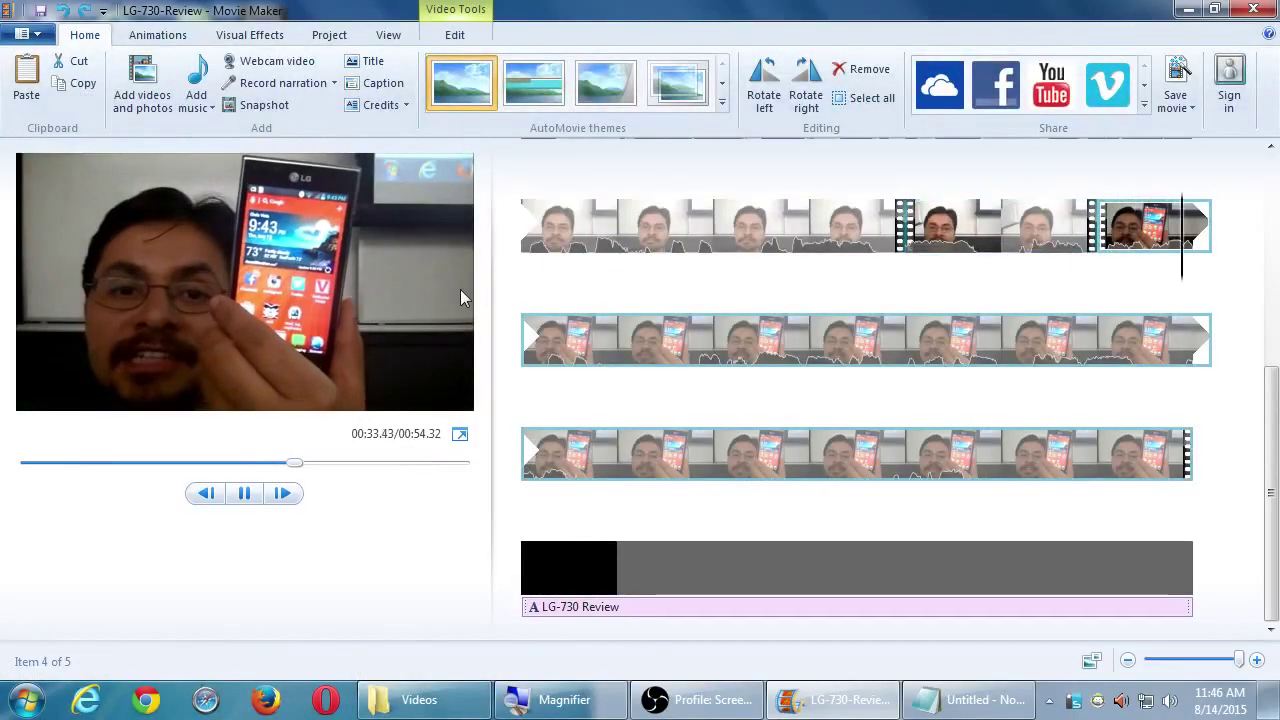
click(461, 289)
key(Home)
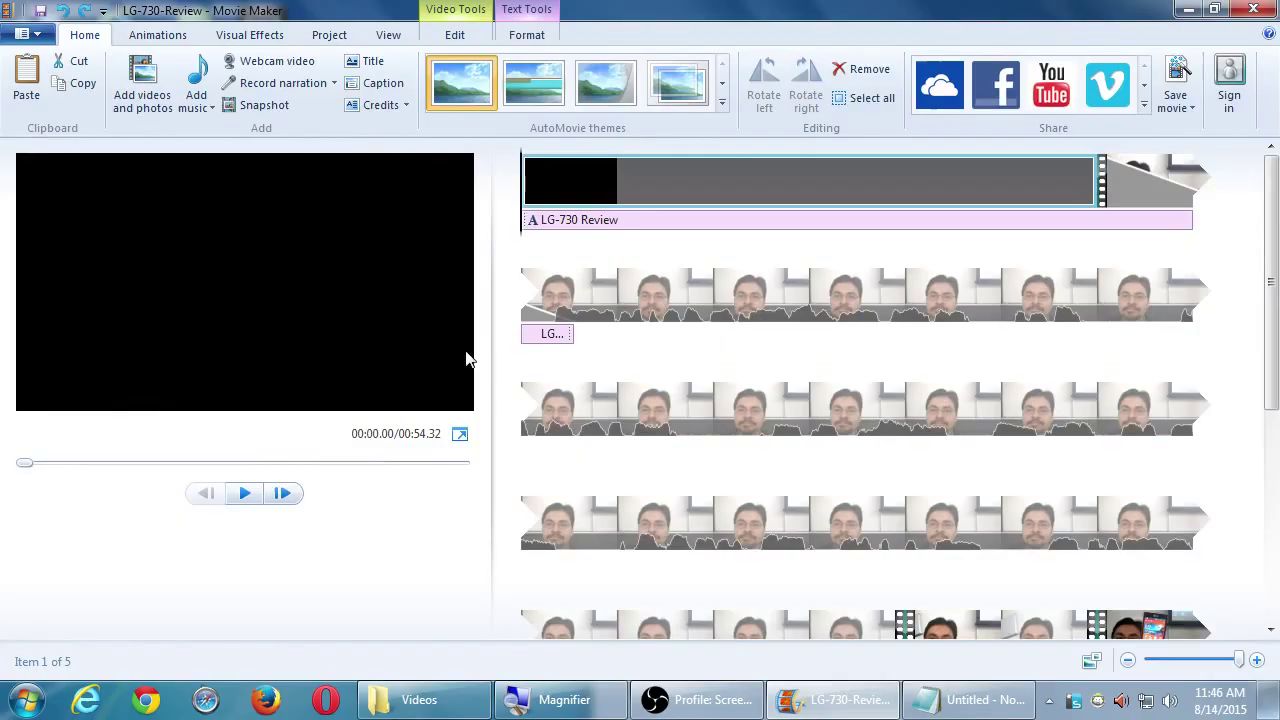
click(459, 433)
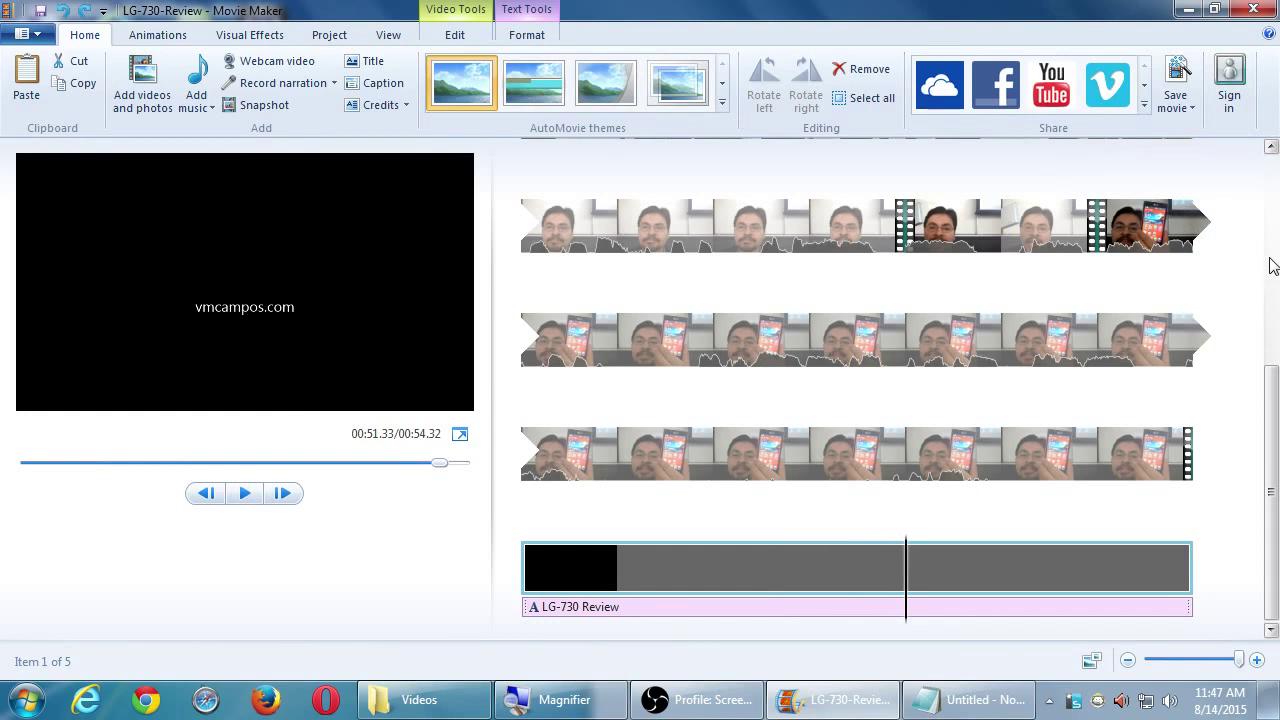
Play the opening of the movie full screen, pausing and resuming several times, and return to the editor with playback paused
click(460, 434)
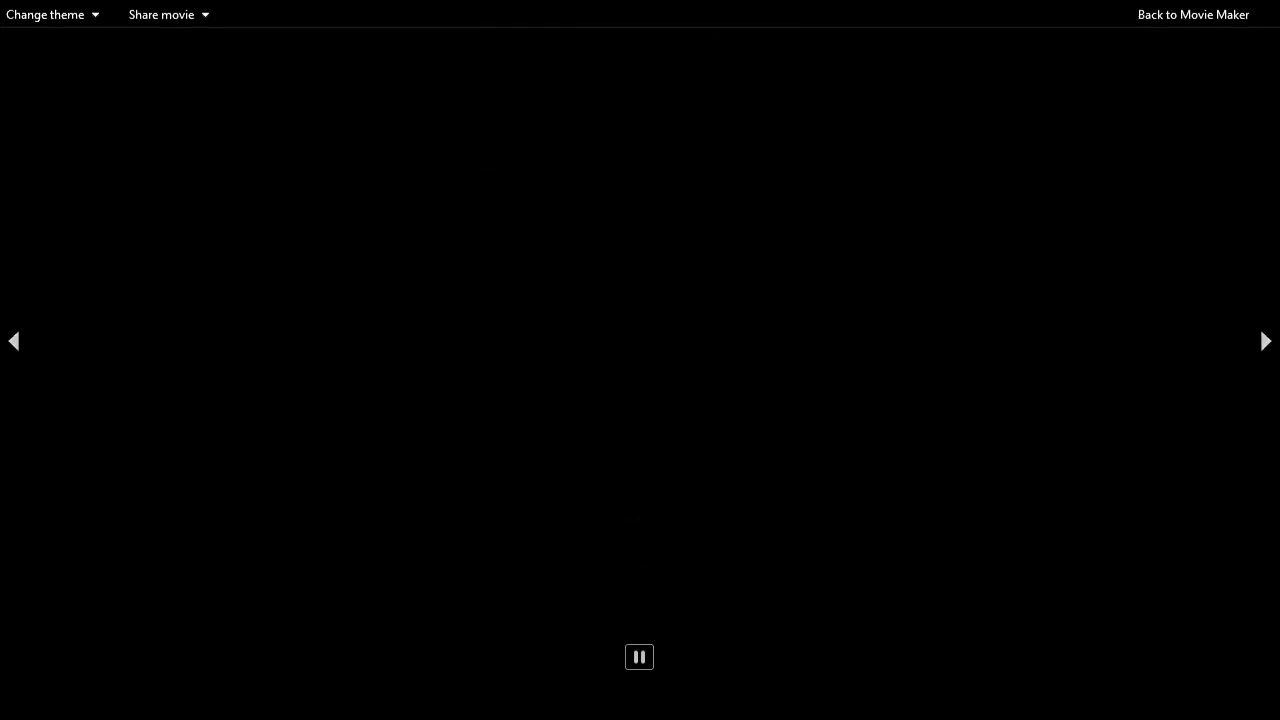
key(Escape)
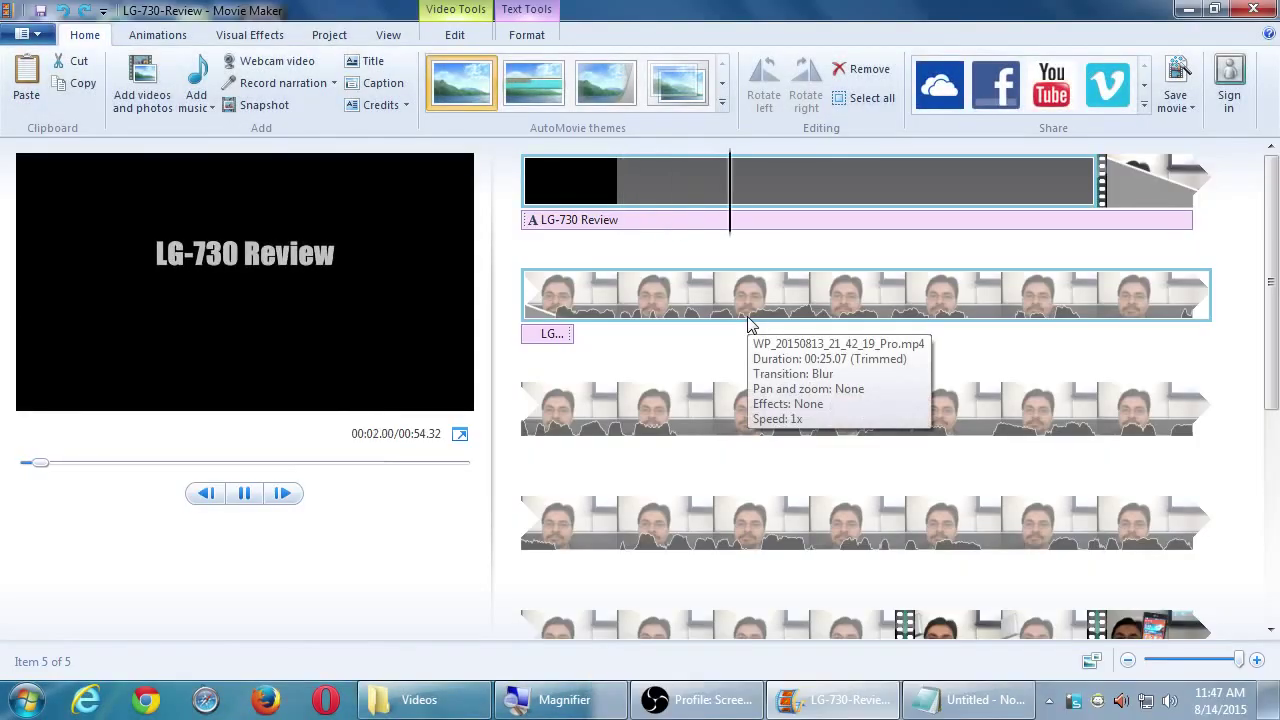
click(461, 434)
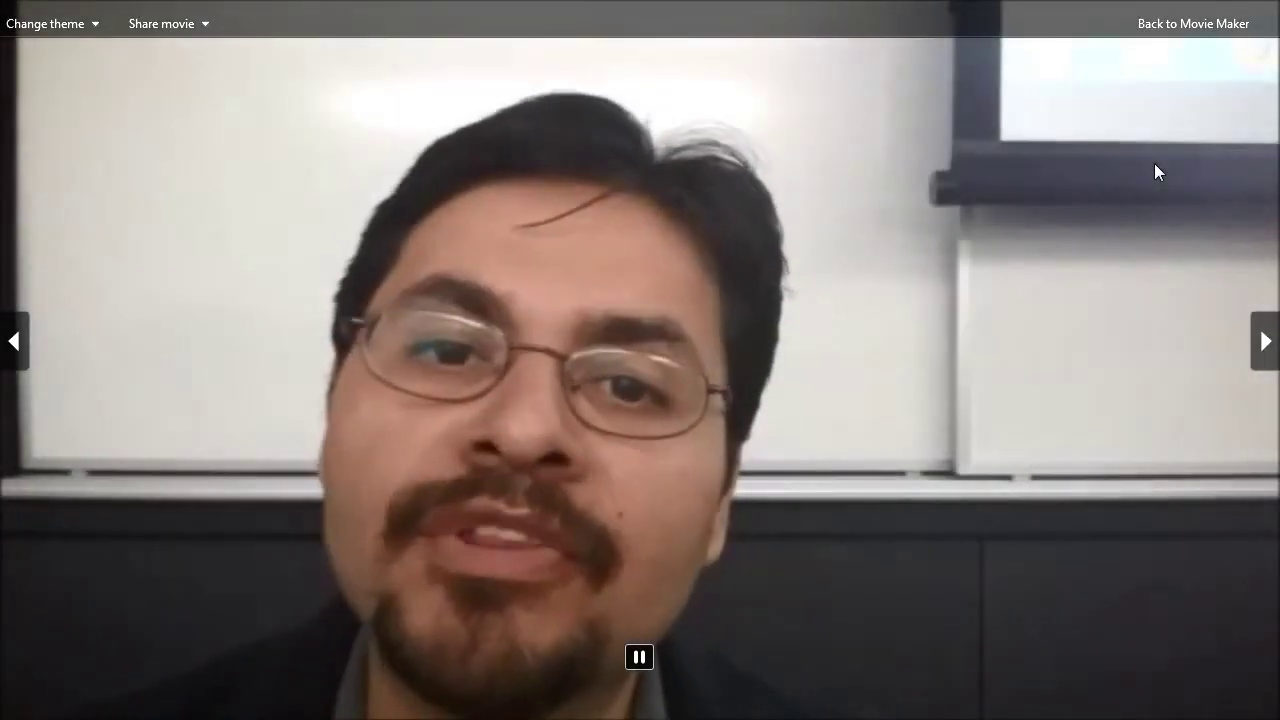
key(space)
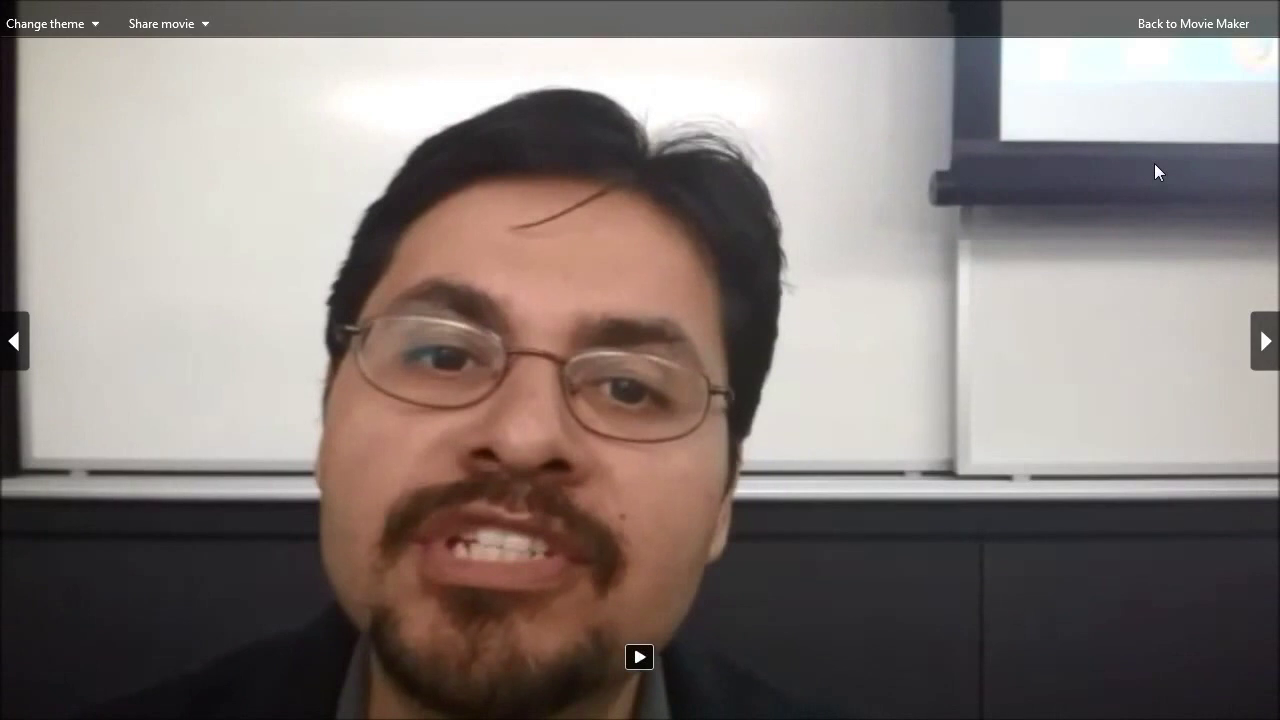
key(space)
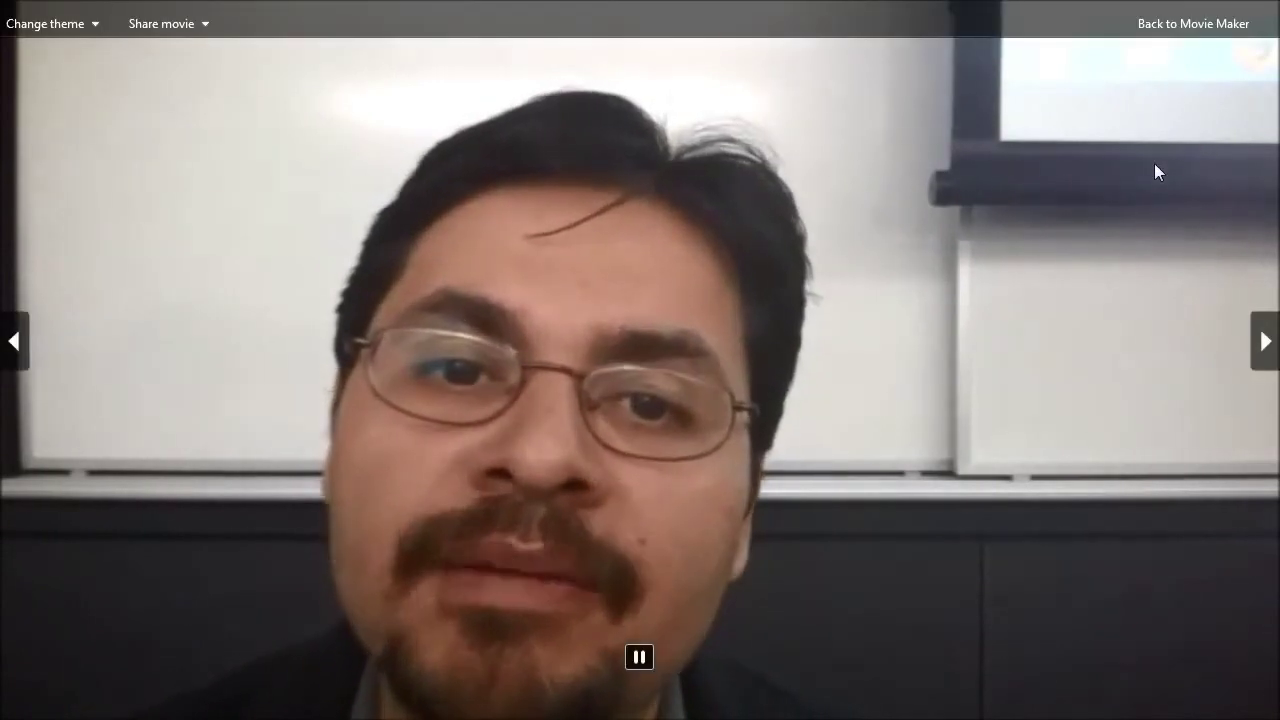
key(space)
key(space)
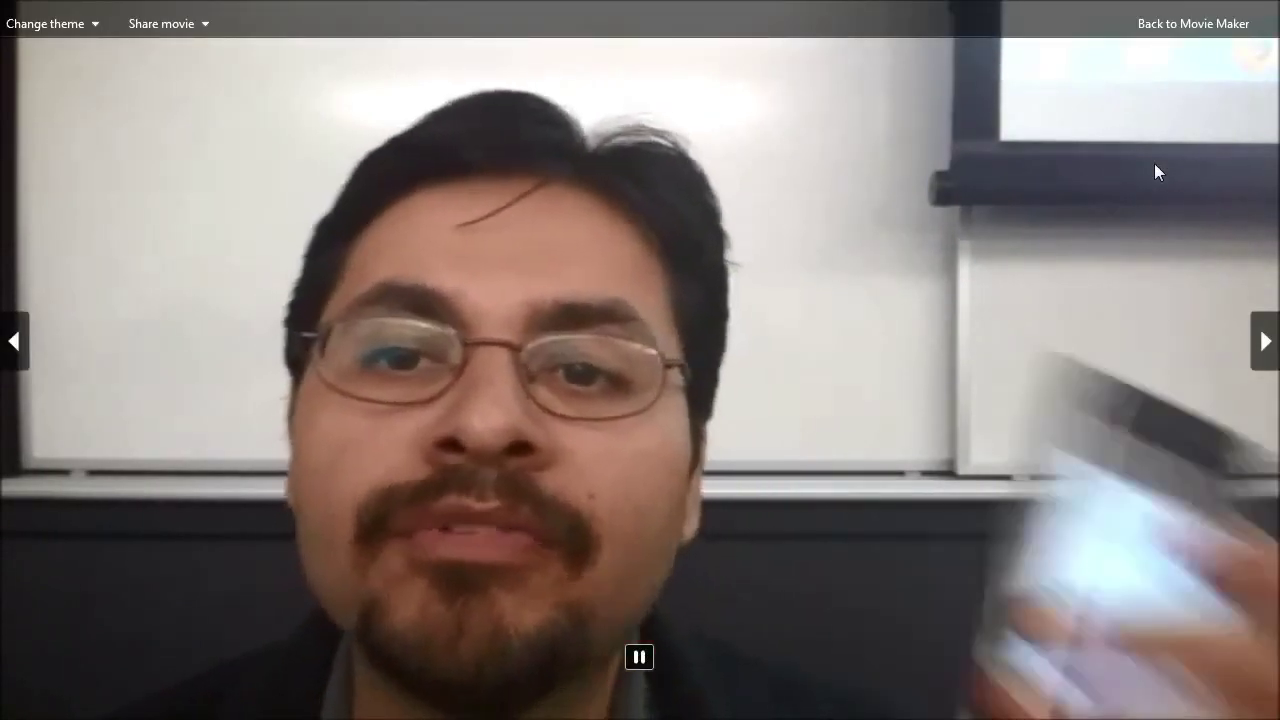
key(space)
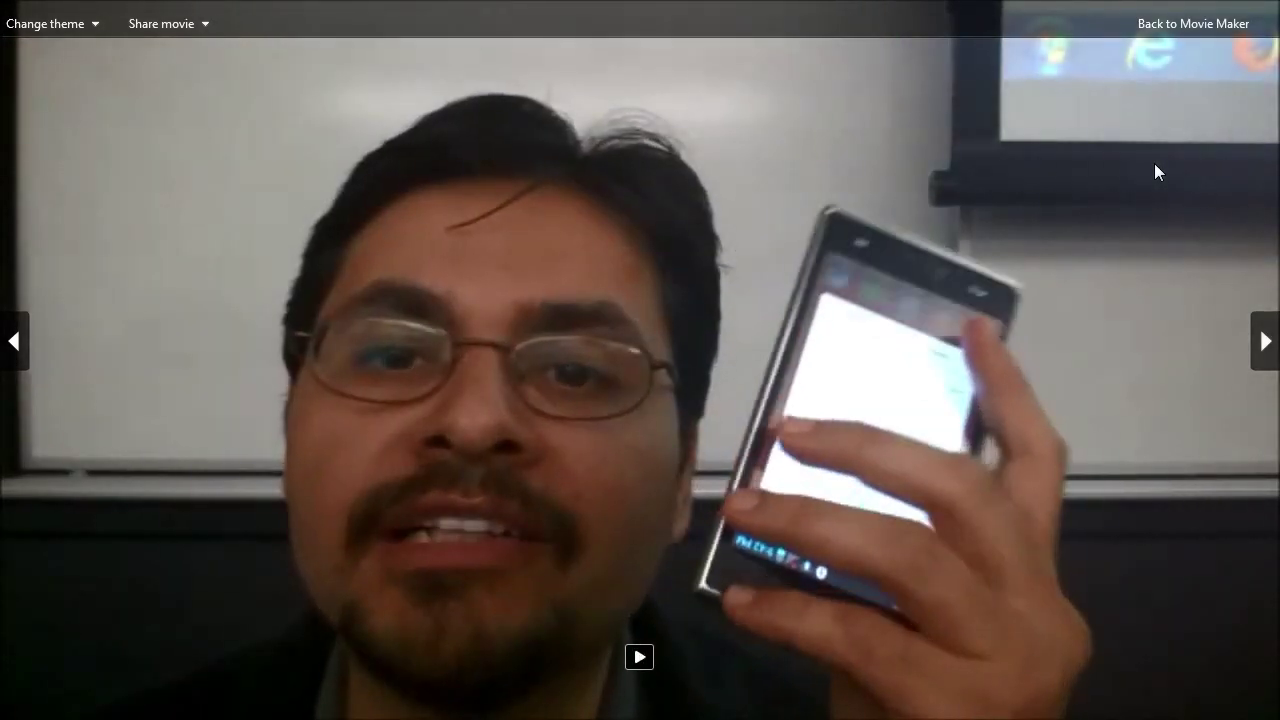
key(Escape)
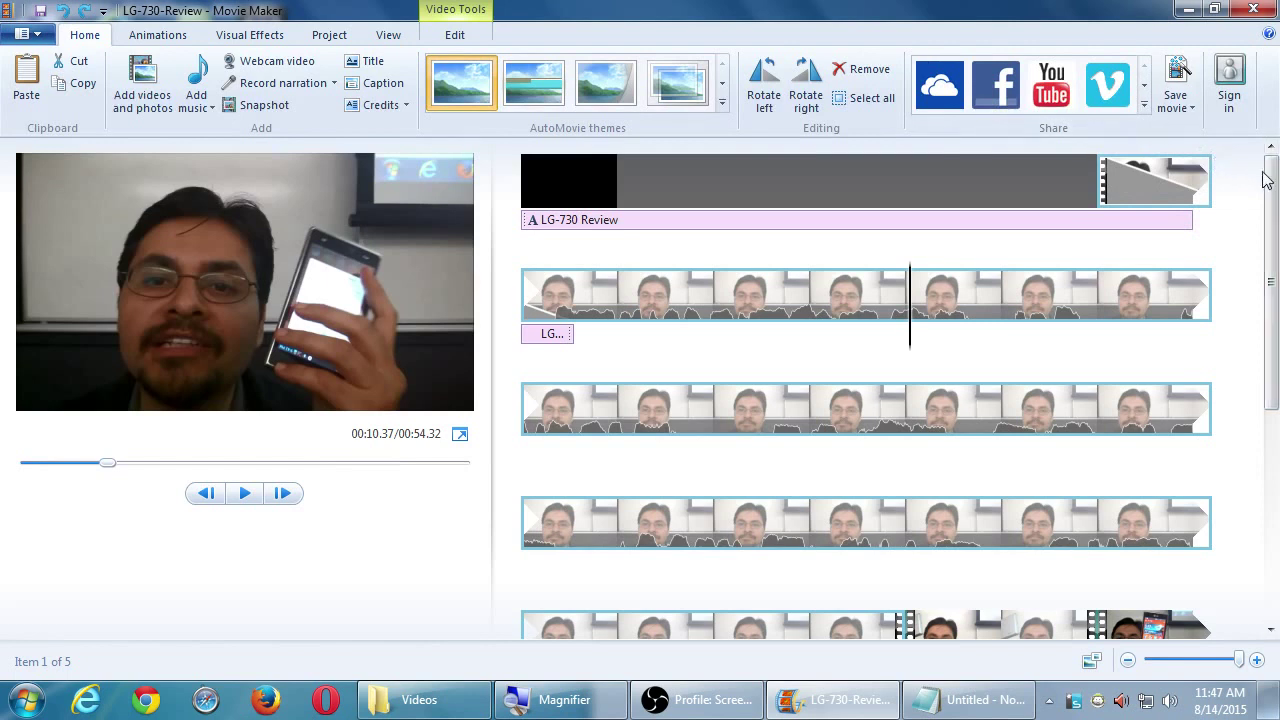
drag(1268, 182, 1277, 130)
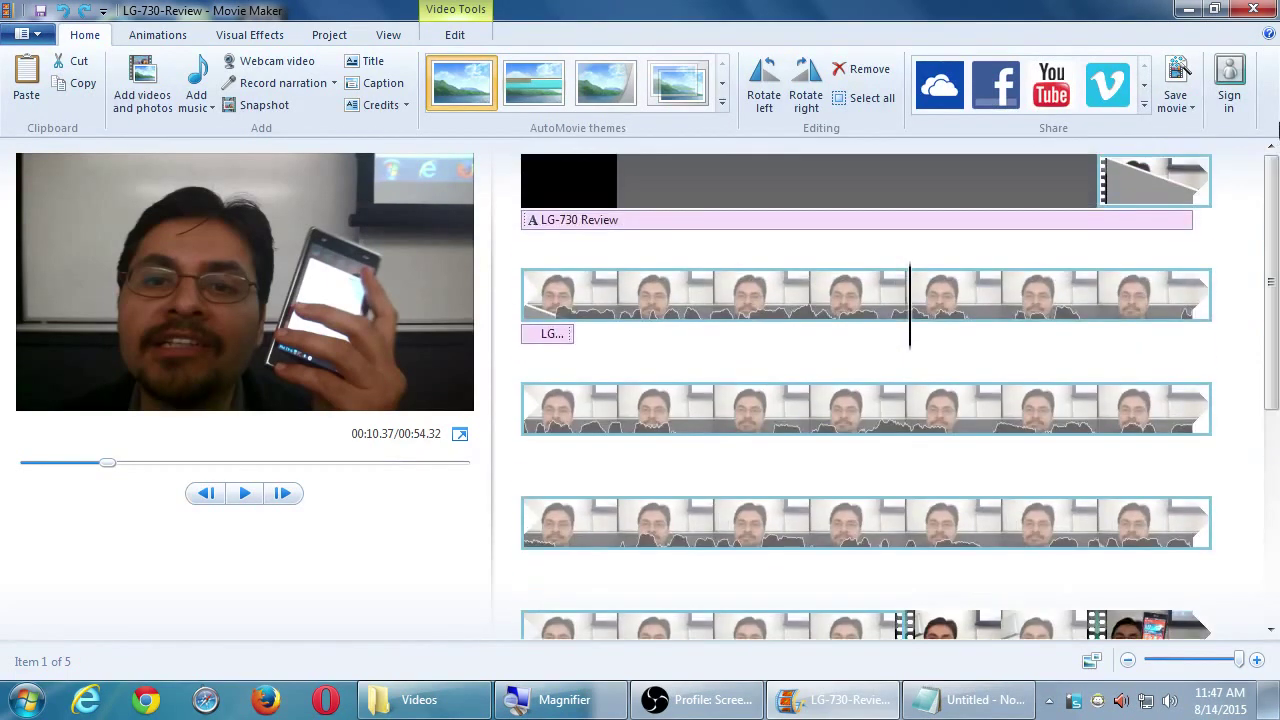